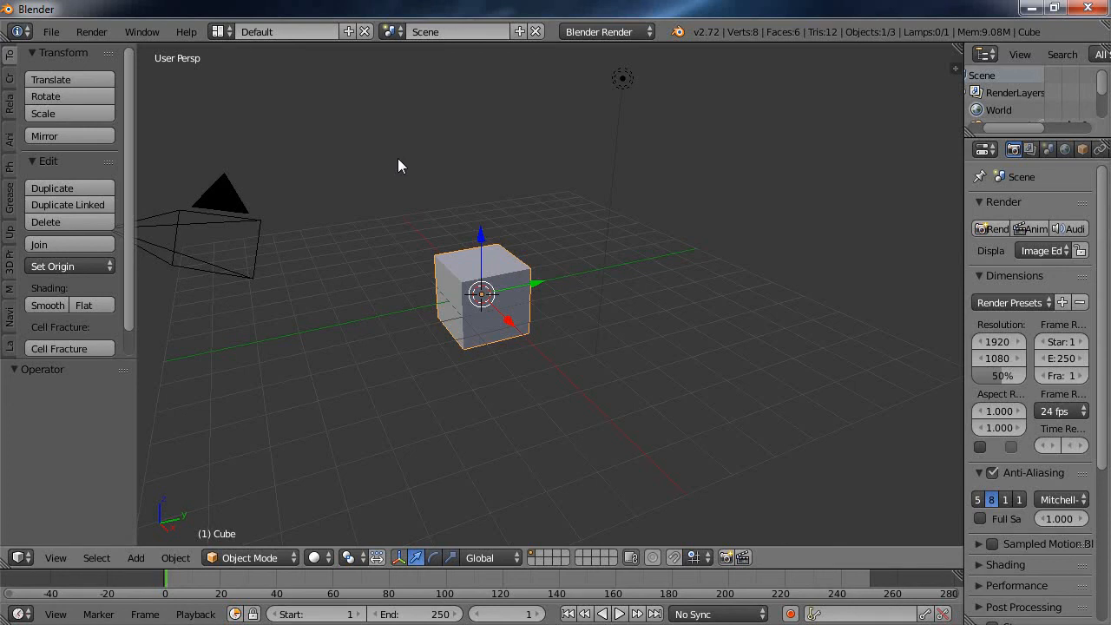
# Open the user preferences, look over the Input settings, and close the preferences window
pyautogui.click(51, 31)
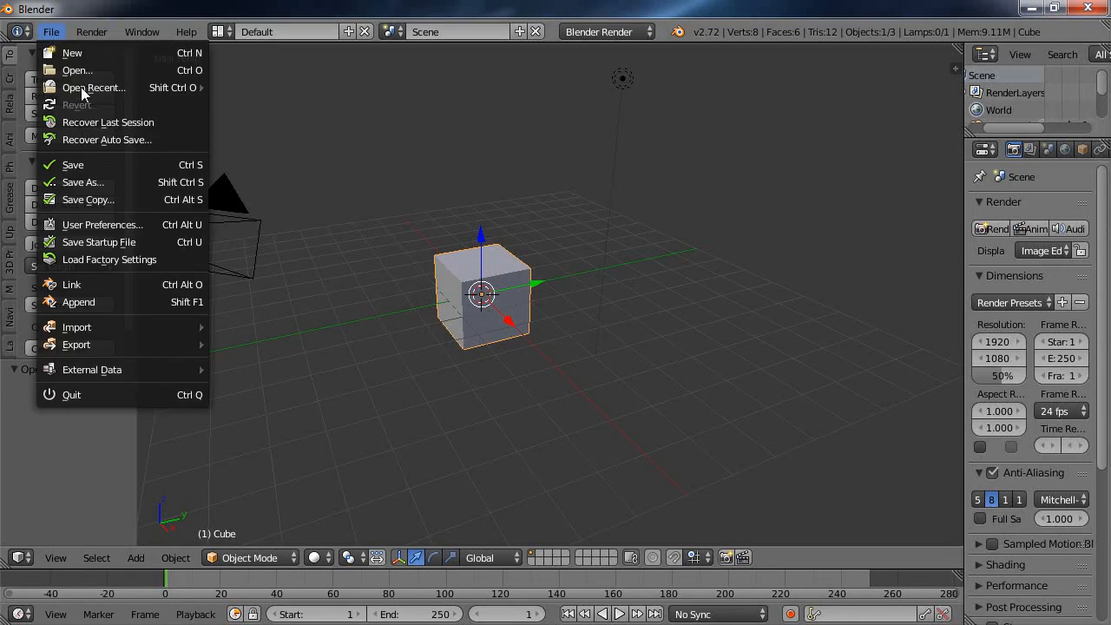
pyautogui.click(118, 224)
pyautogui.moveTo(0, 208); pyautogui.dragTo(453, 55)
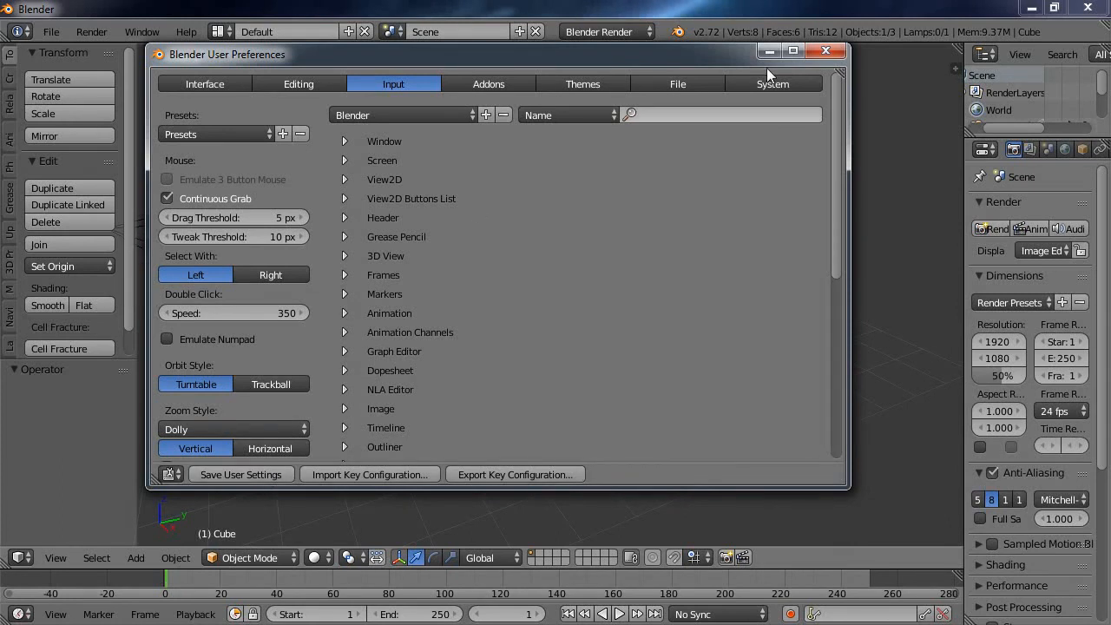
pyautogui.click(826, 50)
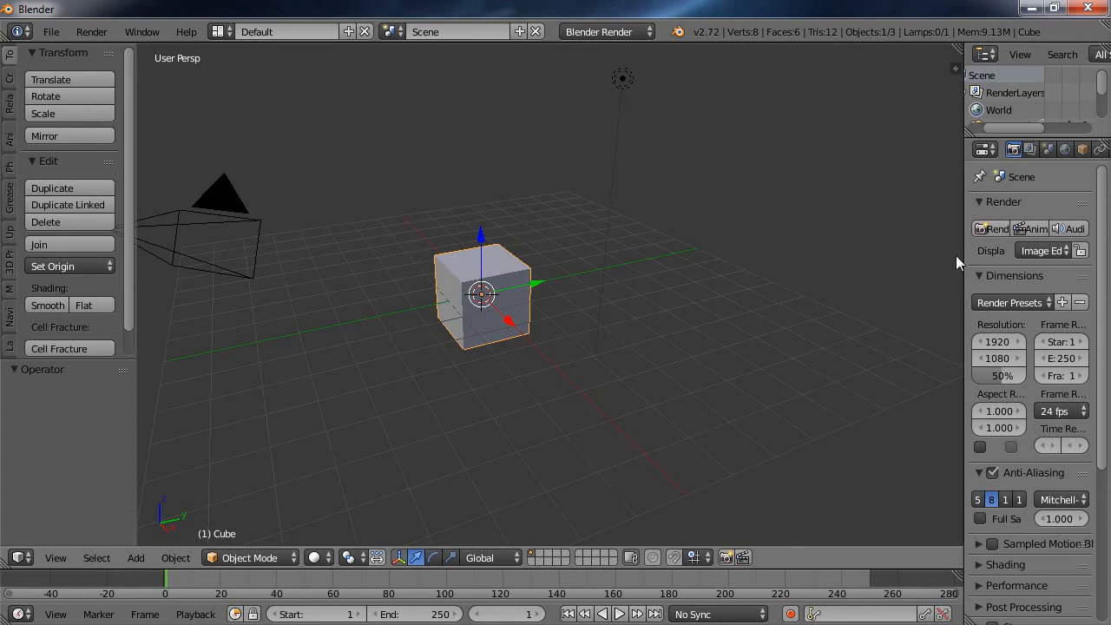
# Widen the properties editor and set the render display to New Window
pyautogui.moveTo(964, 250); pyautogui.dragTo(758, 246)
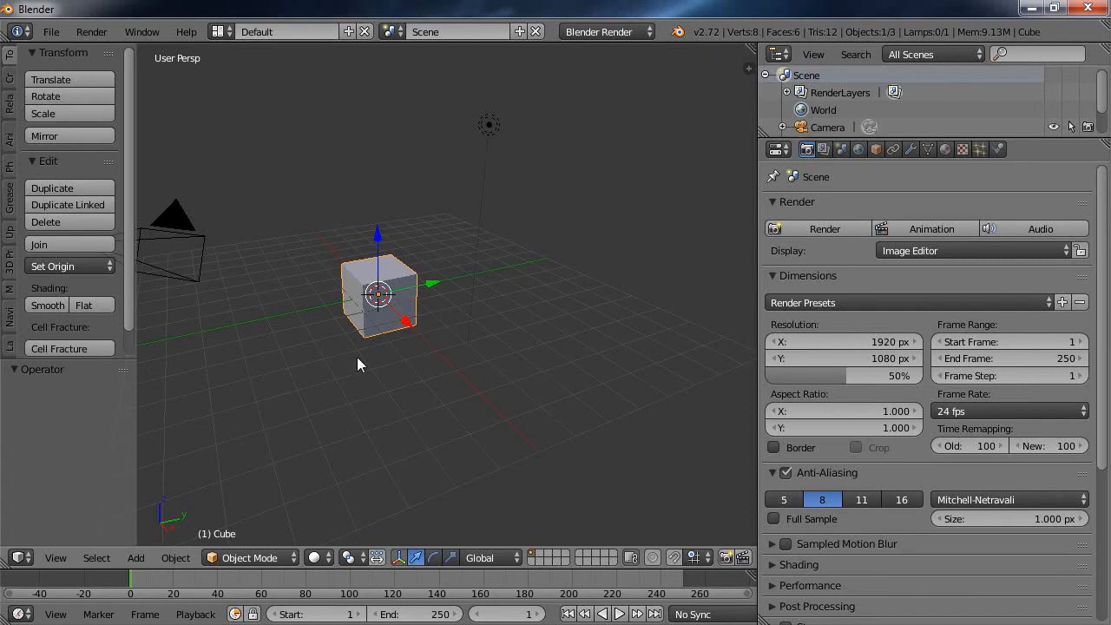
pyautogui.click(1065, 246)
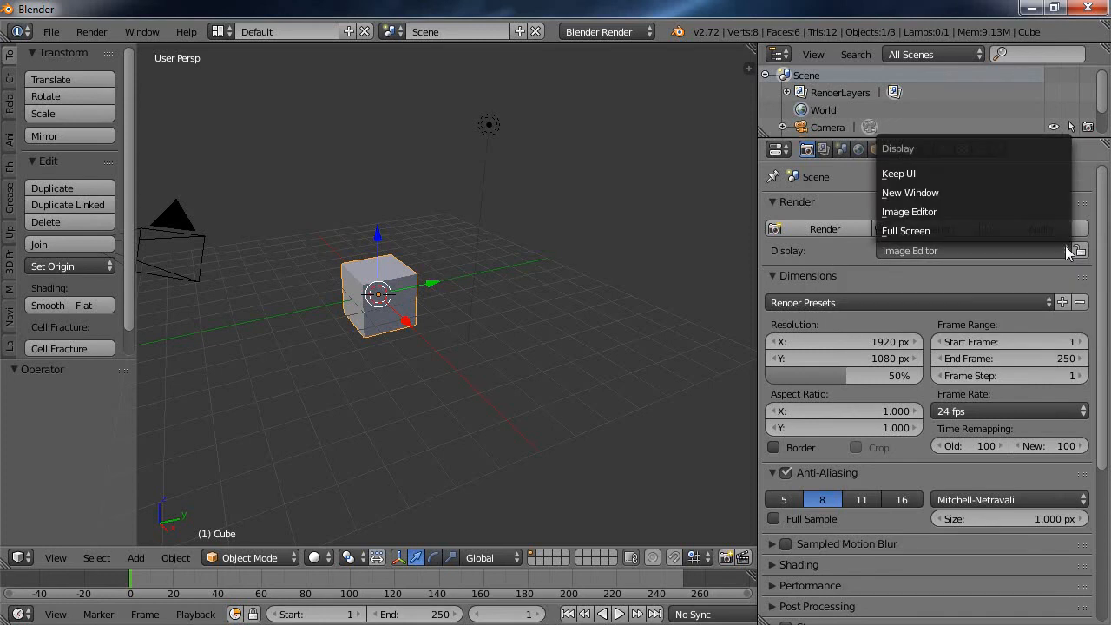
pyautogui.click(949, 192)
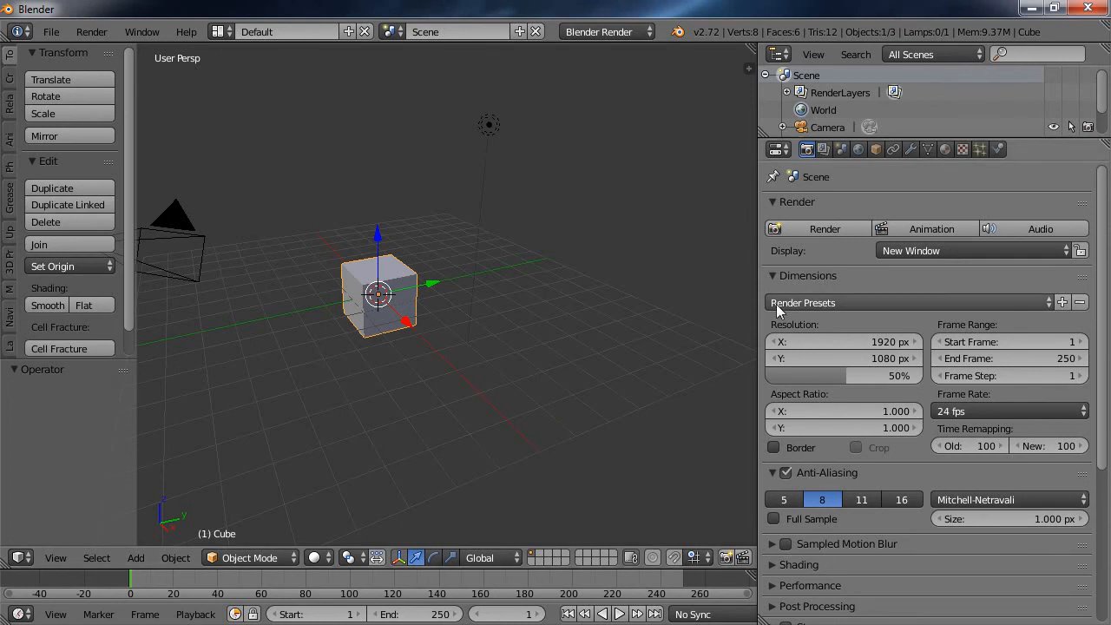
# Apply the HDTV 1080p render preset and set the frame rate to 29.97 fps
pyautogui.click(1049, 296)
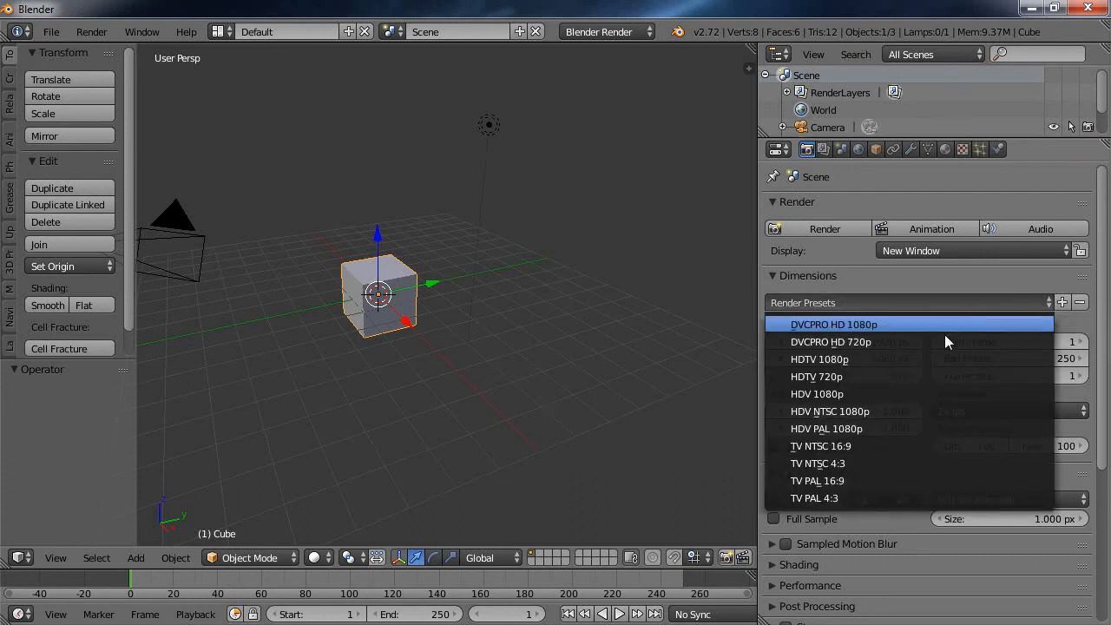
pyautogui.click(868, 393)
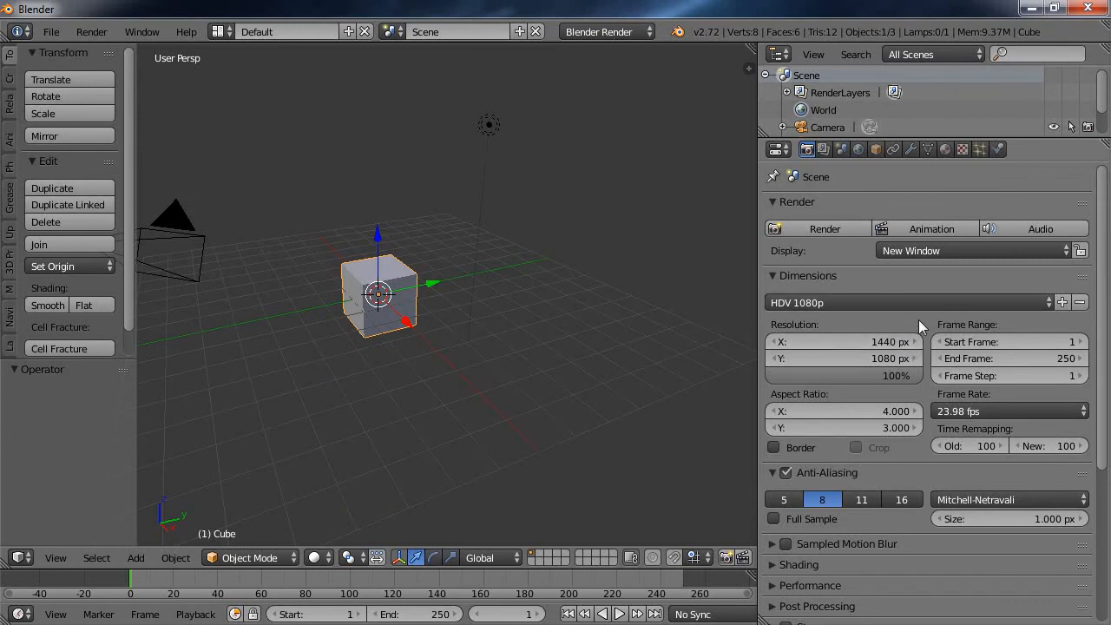
pyautogui.click(1046, 298)
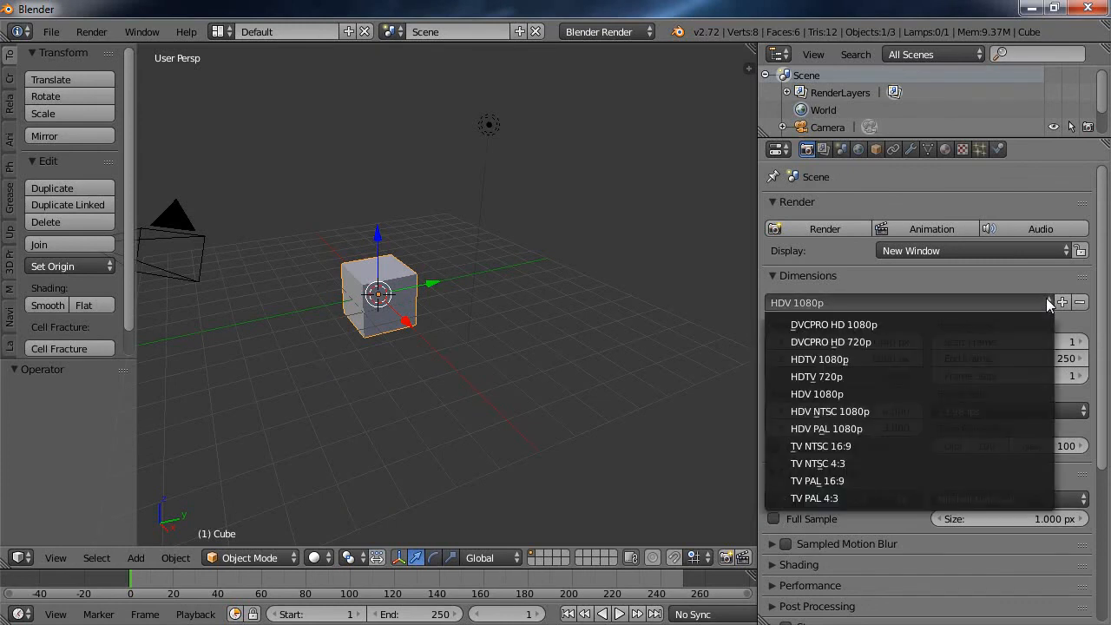
pyautogui.click(881, 359)
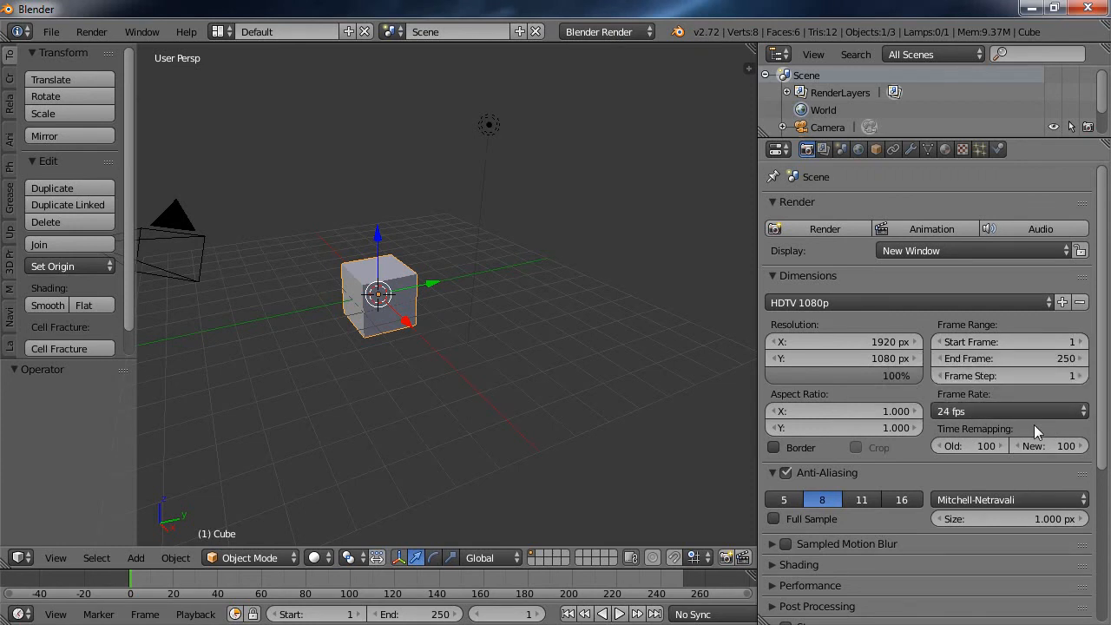
pyautogui.click(1083, 411)
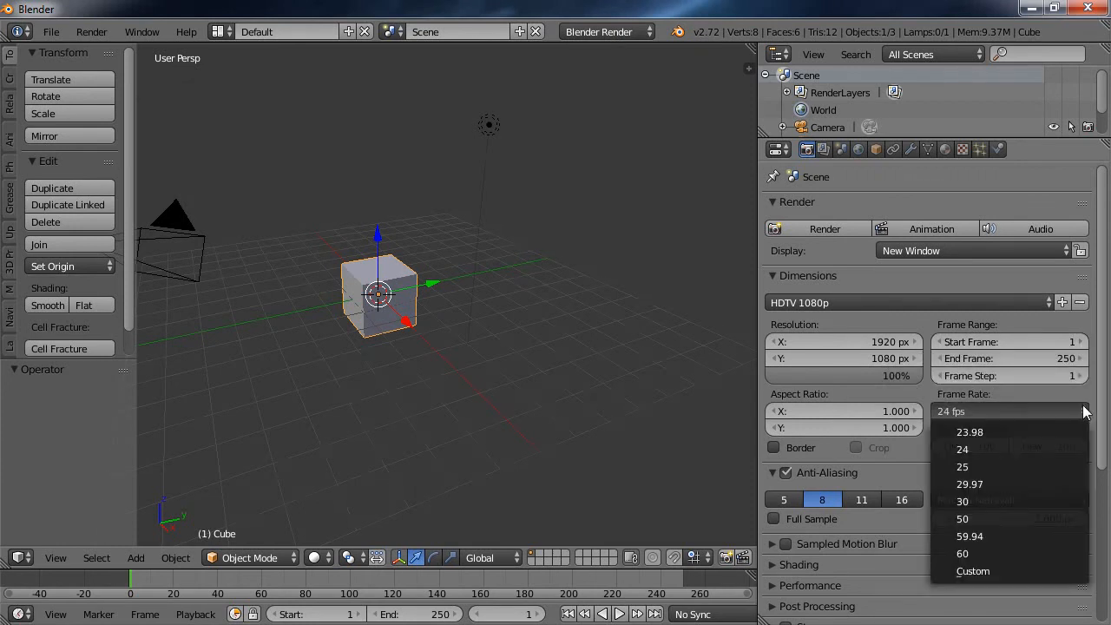
pyautogui.click(1010, 483)
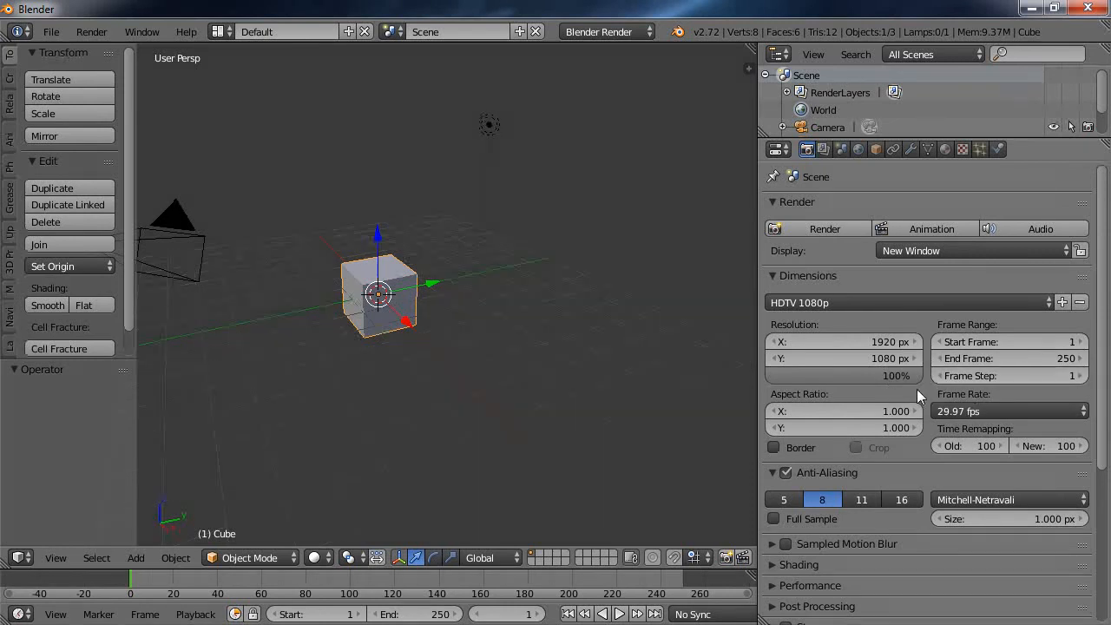
# Create a folder named blender_output on the Desktop and set it as the render output path
pyautogui.scroll(-1, 915, 390)
pyautogui.scroll(-1, 892, 408)
pyautogui.scroll(-3, 892, 408)
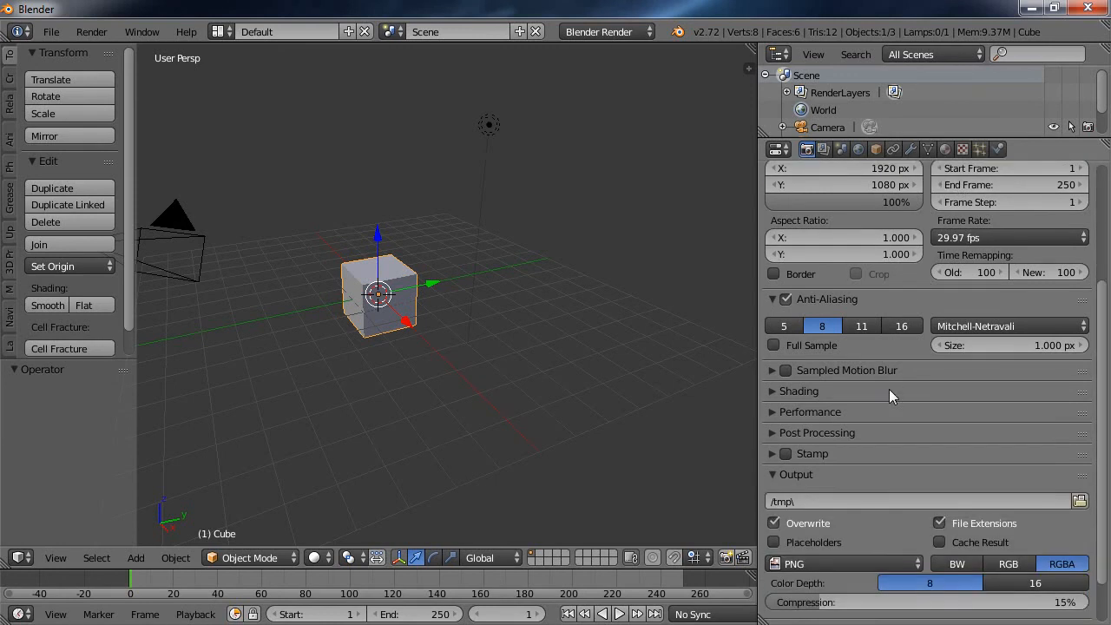
pyautogui.scroll(-2, 889, 396)
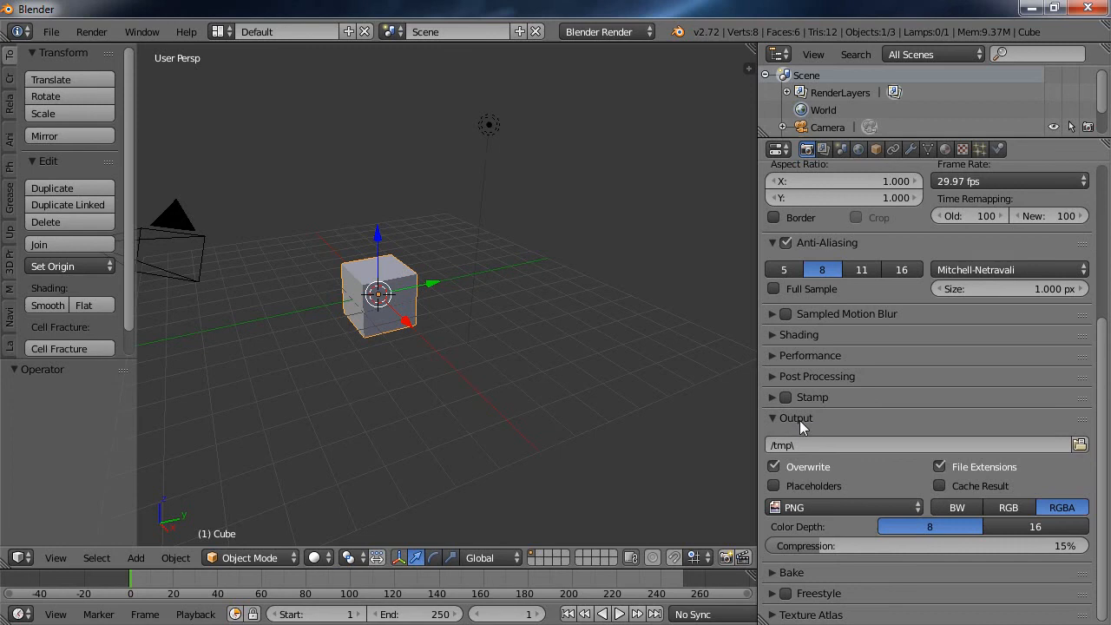
pyautogui.click(1079, 446)
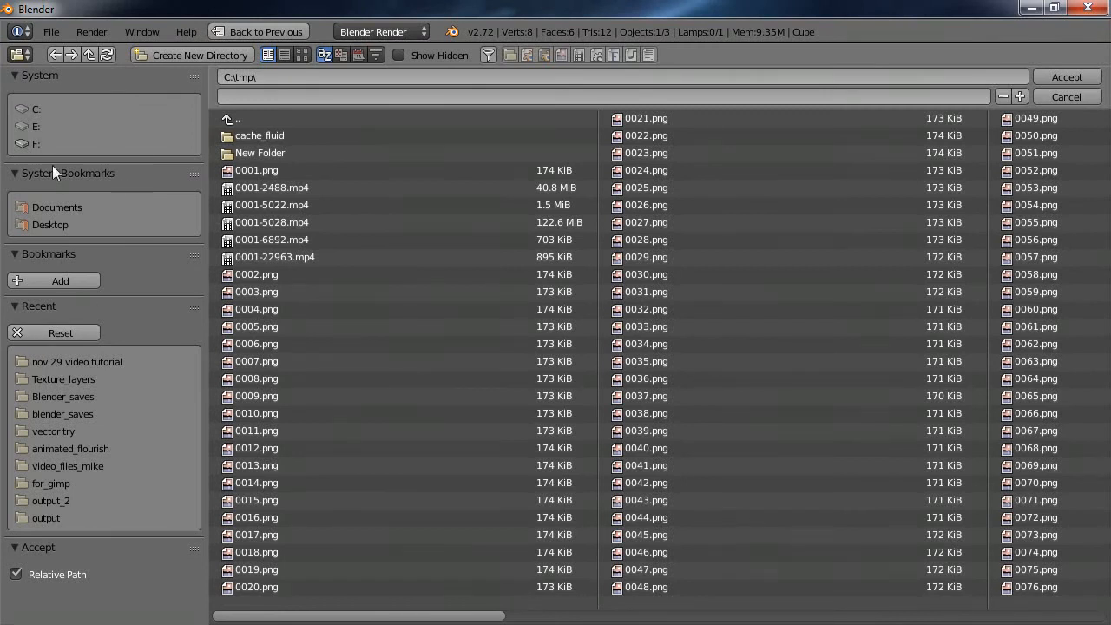
pyautogui.click(59, 224)
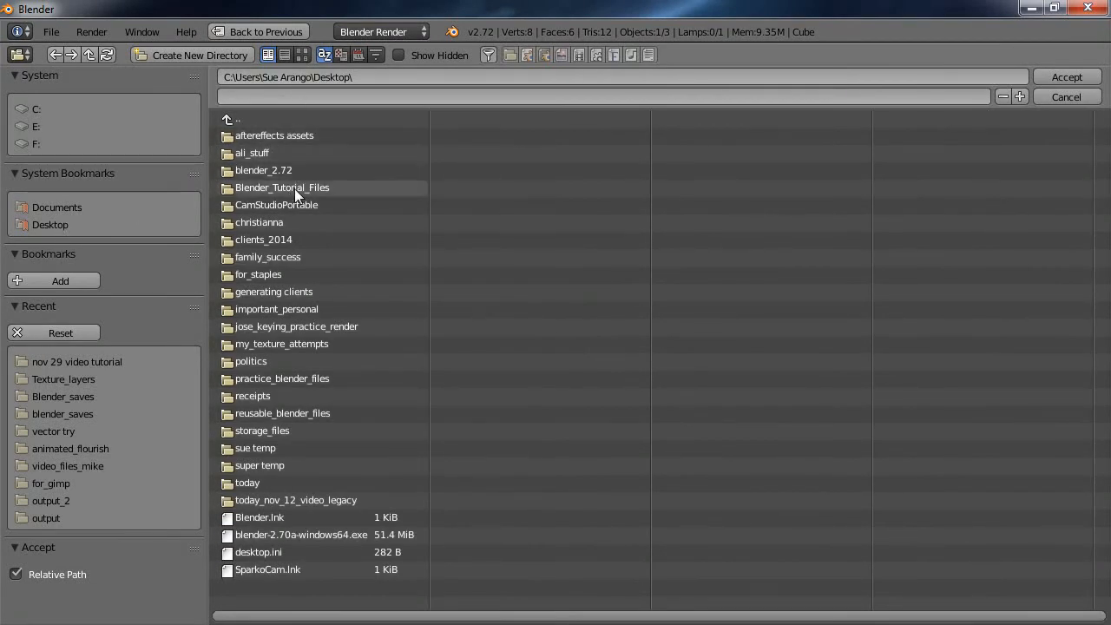
pyautogui.click(202, 56)
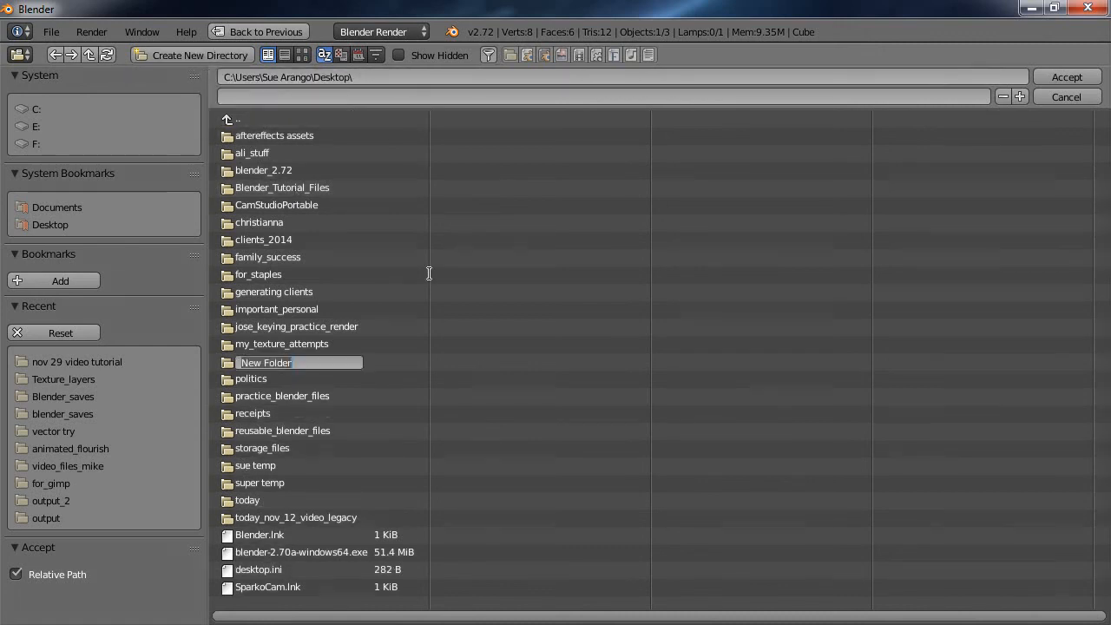
pyautogui.write('b')
pyautogui.write('nder_output')
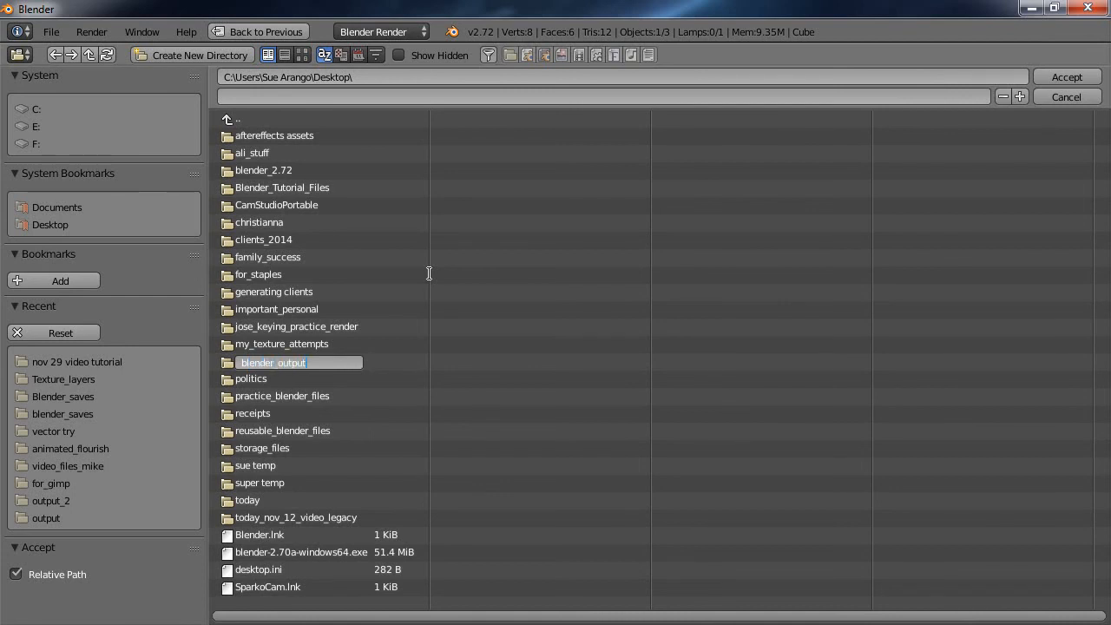
pyautogui.press('Return')
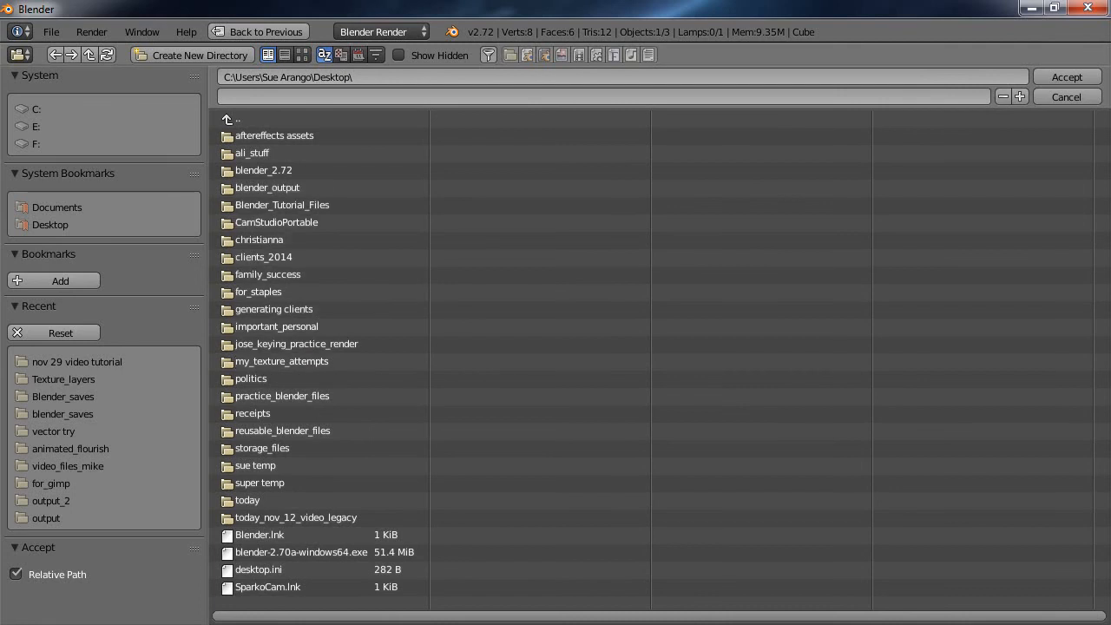
pyautogui.click(281, 188)
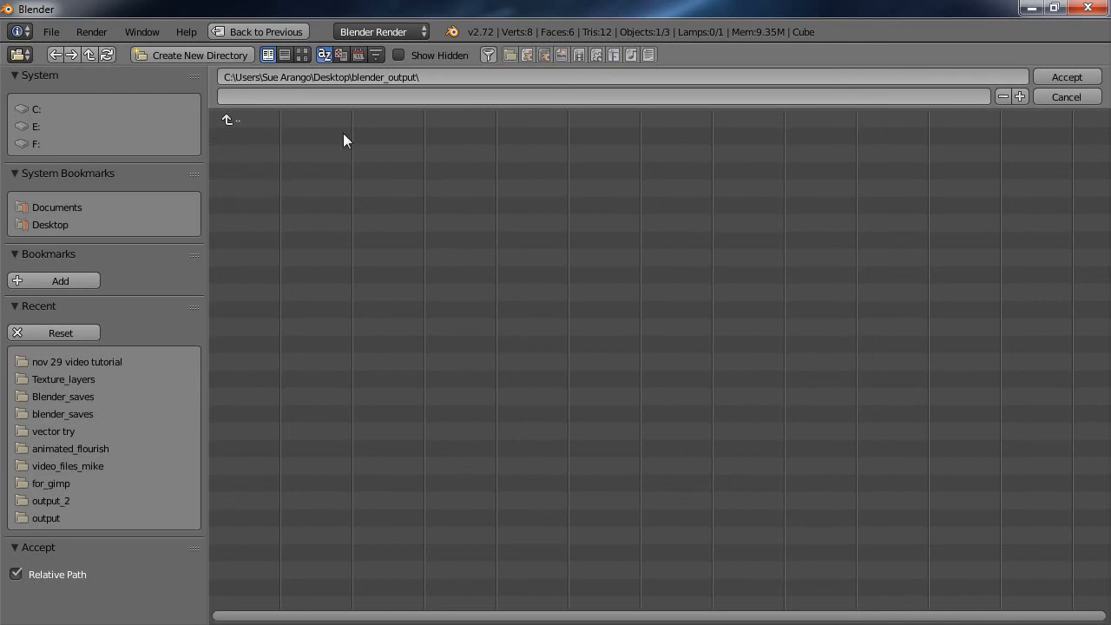
pyautogui.click(1065, 77)
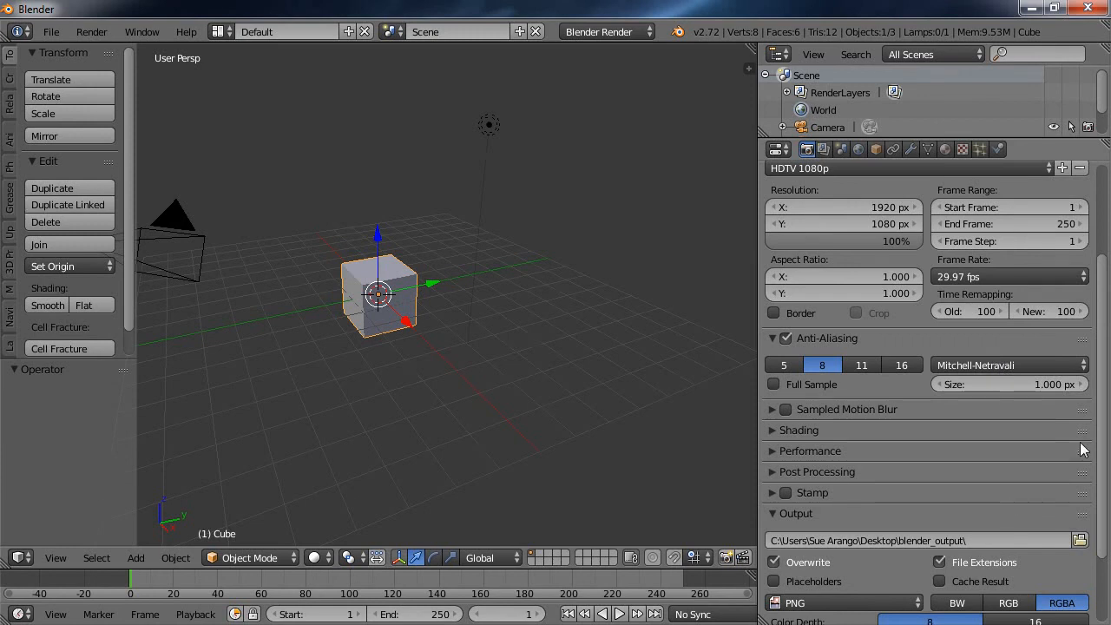
# Set the output file format to MPEG and its encoding format to MPEG-4
pyautogui.scroll(-4, 1100, 438)
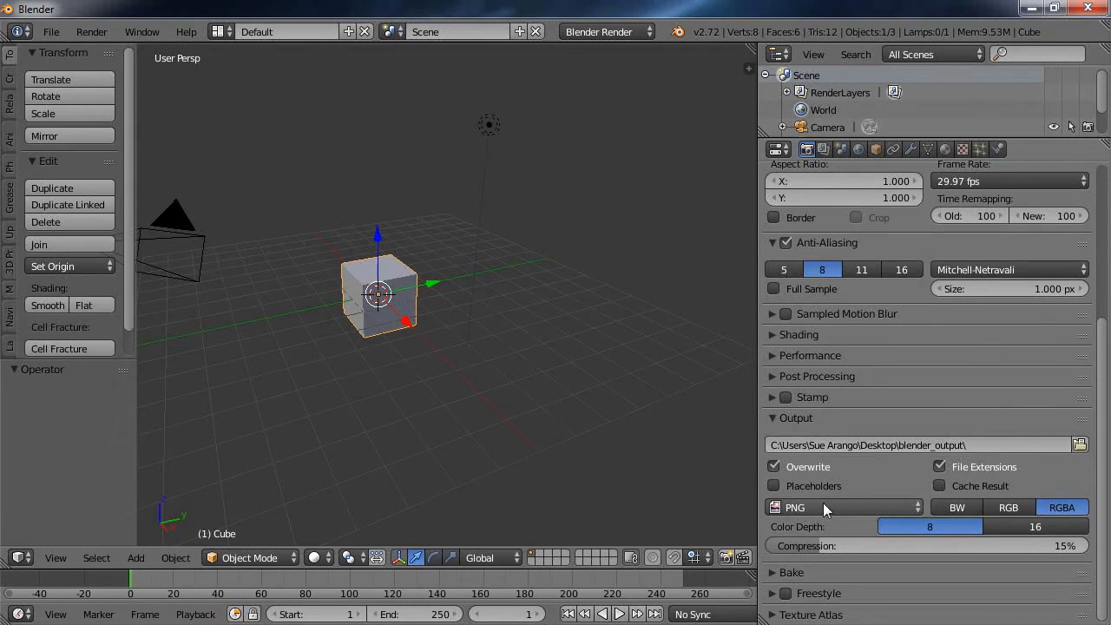
pyautogui.click(915, 502)
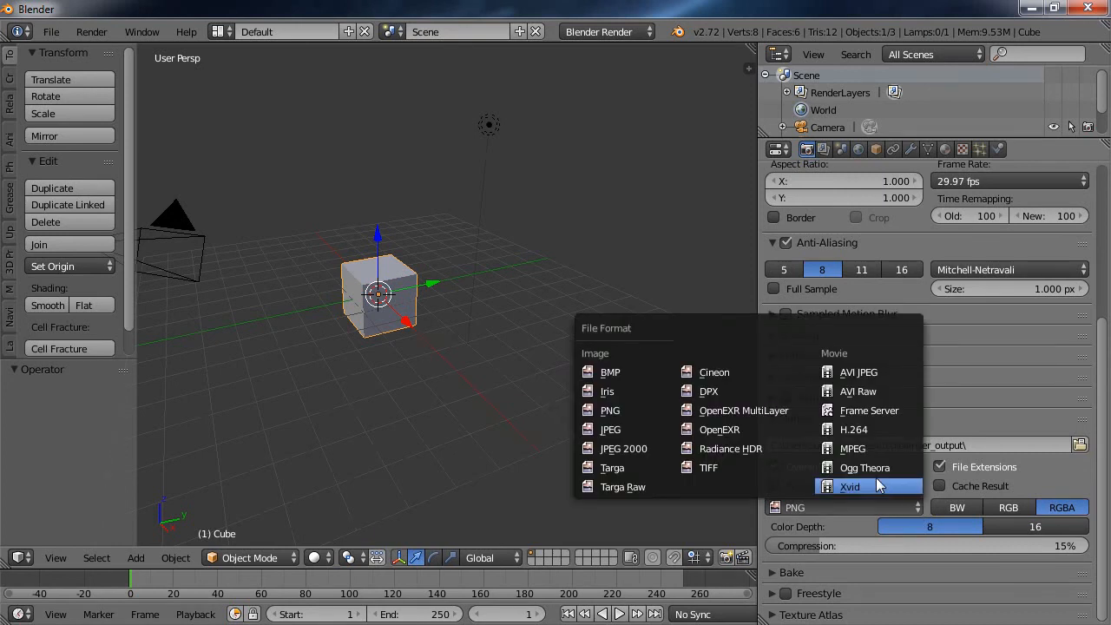
pyautogui.click(866, 450)
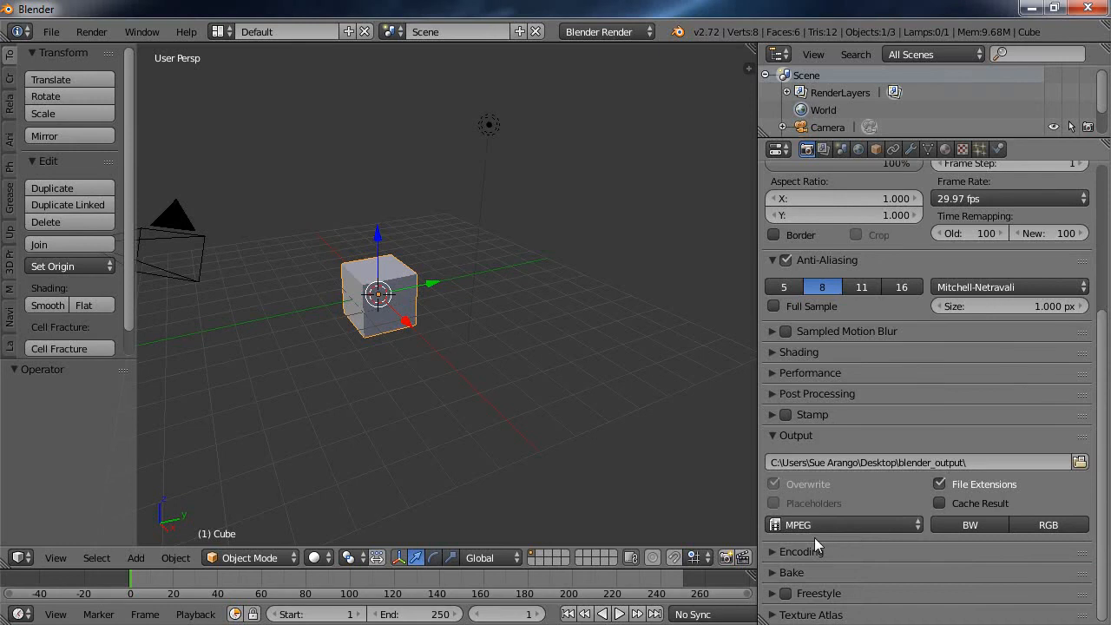
pyautogui.click(771, 552)
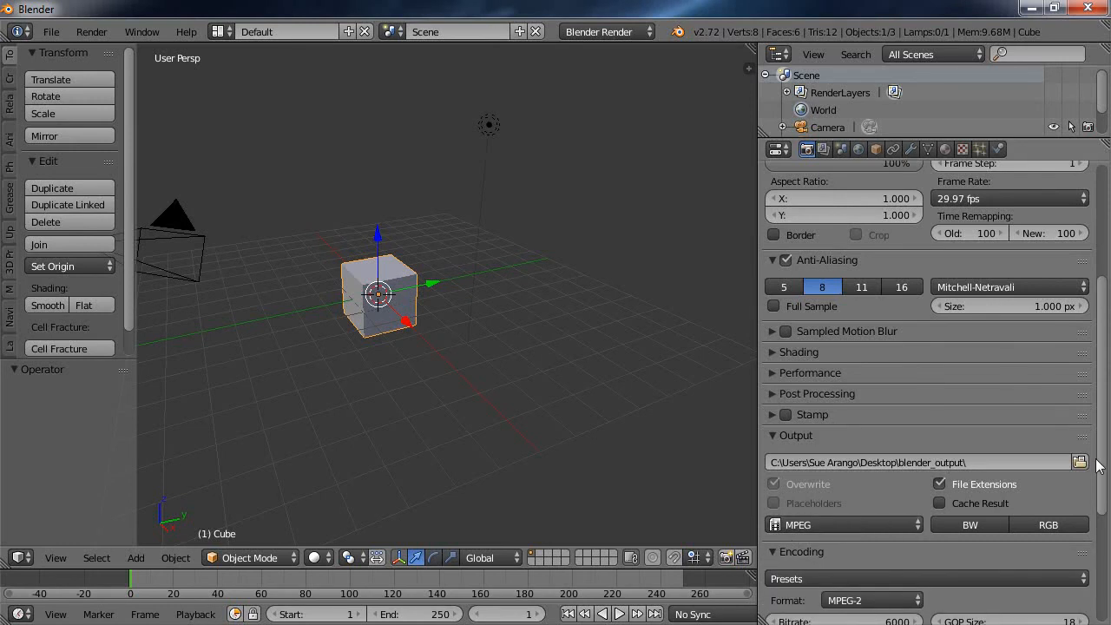
pyautogui.moveTo(1100, 466); pyautogui.dragTo(1106, 574)
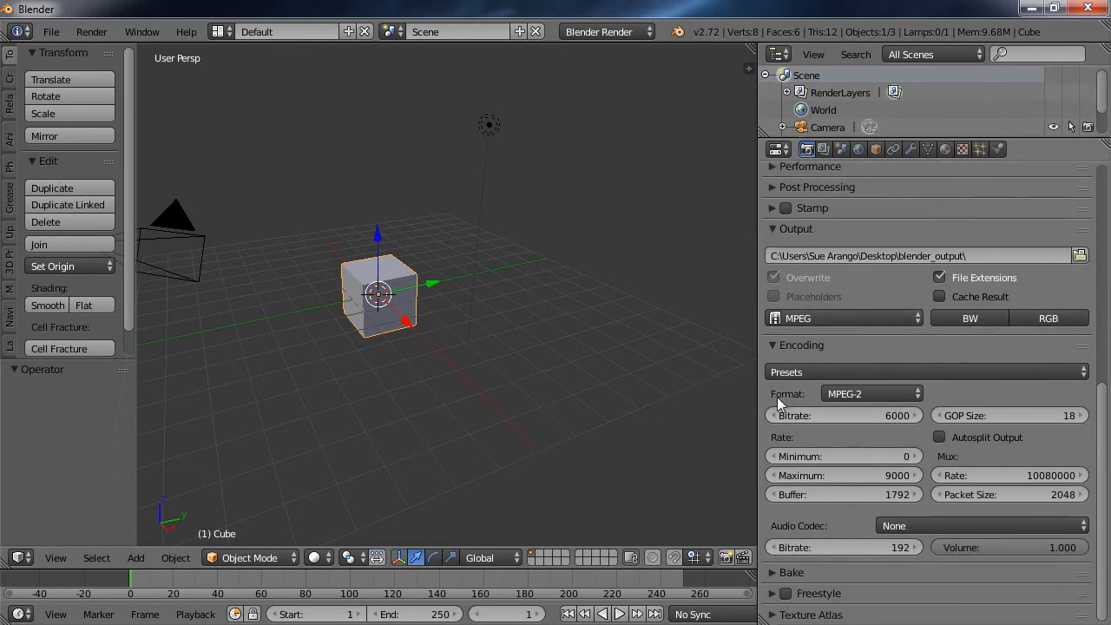
pyautogui.click(919, 391)
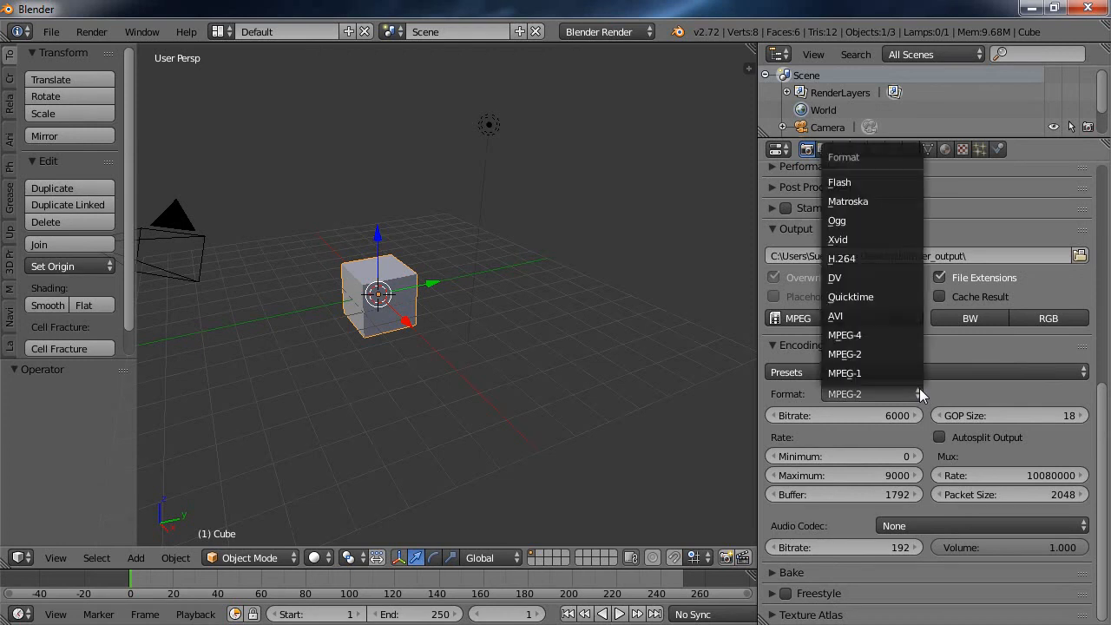
pyautogui.click(873, 334)
# Set the video encoding bitrate to 24300 and the maximum rate to 30000
pyautogui.click(851, 415)
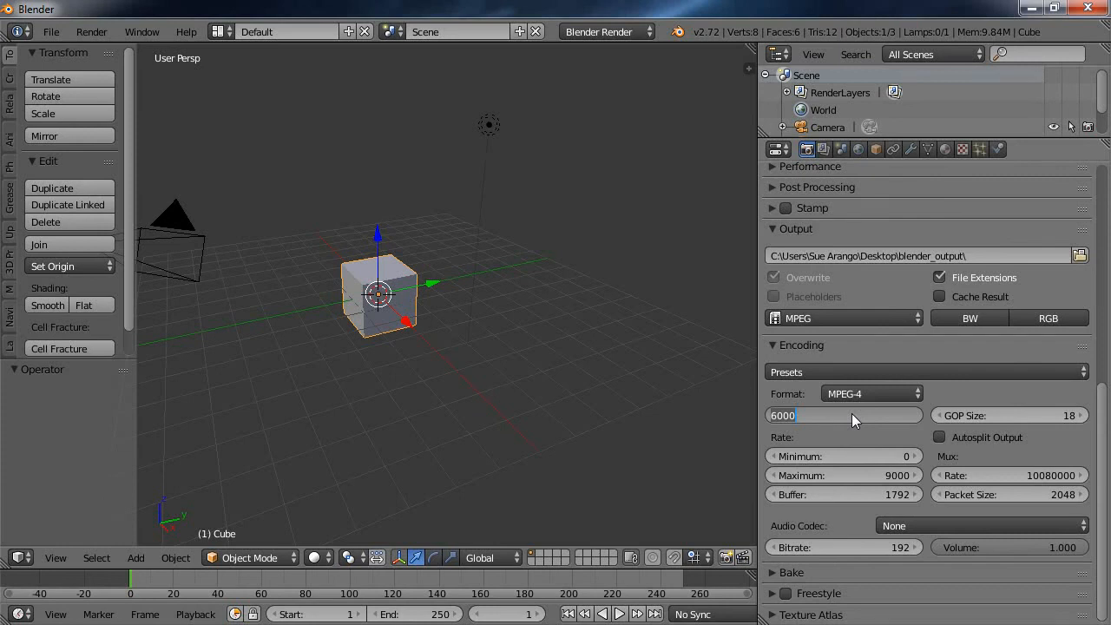
pyautogui.write('24300')
pyautogui.press('Return')
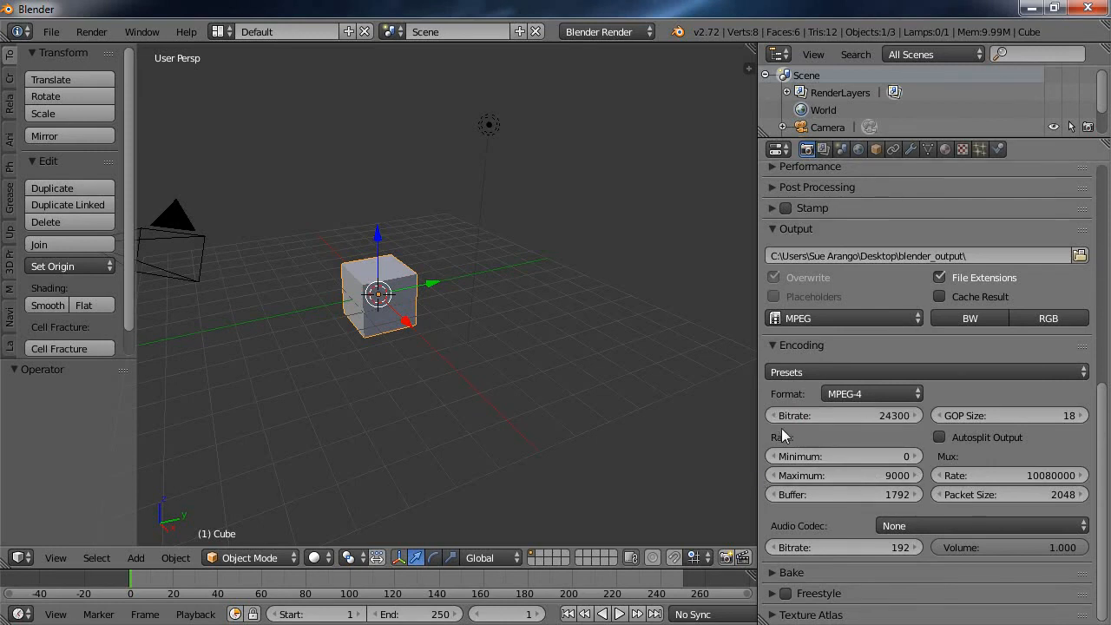
pyautogui.click(836, 473)
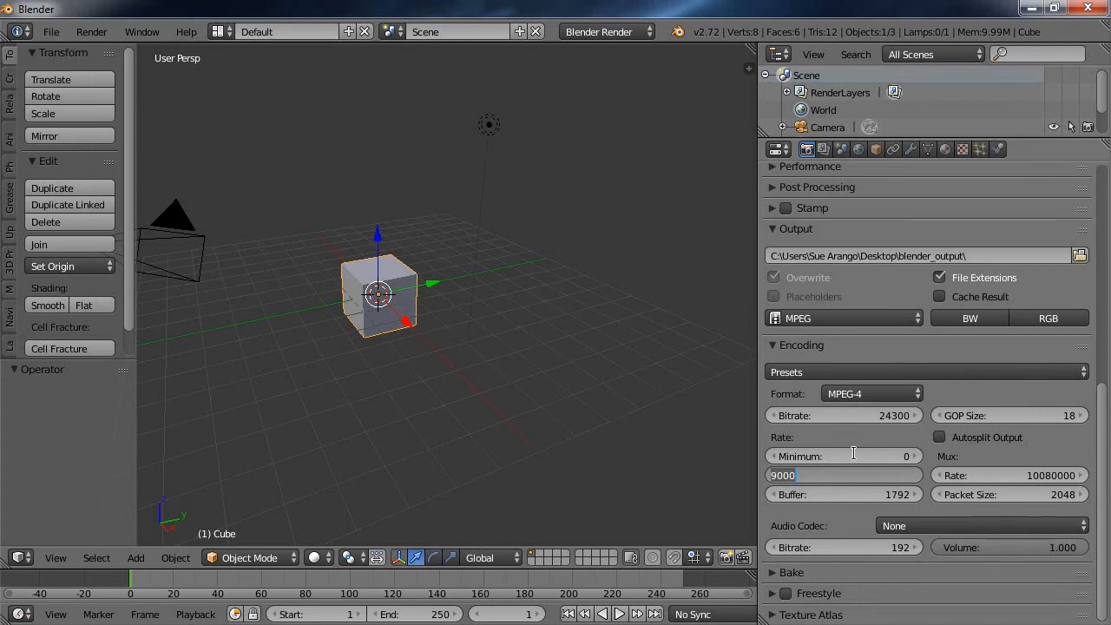
pyautogui.write('30000')
pyautogui.press('Return')
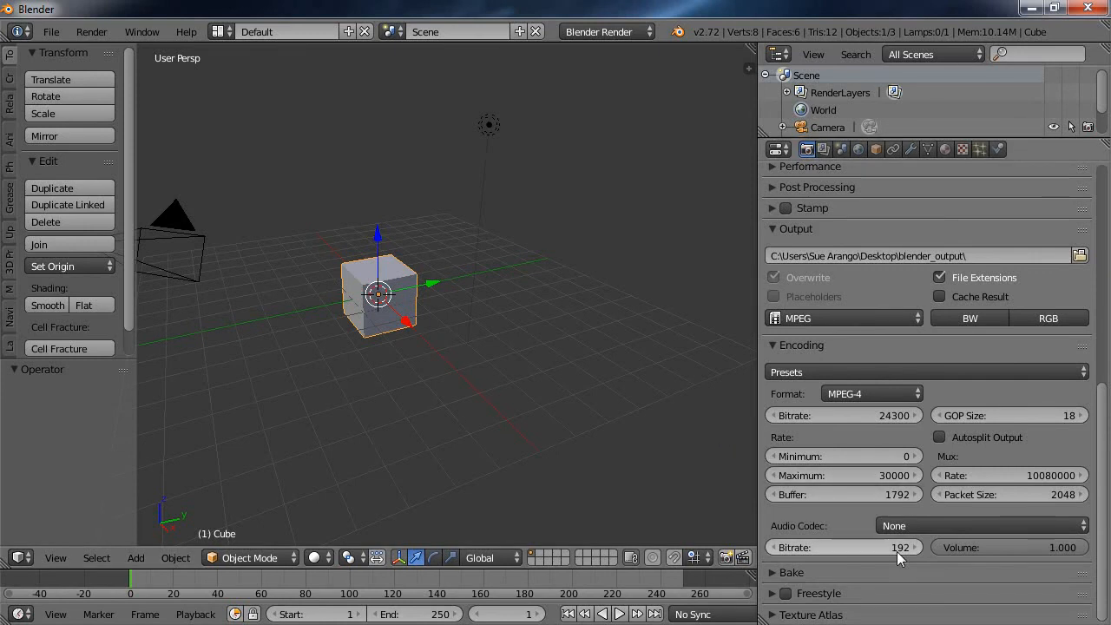
# Narrow the properties editor to give the 3D view more room
pyautogui.scroll(10, 1104, 509)
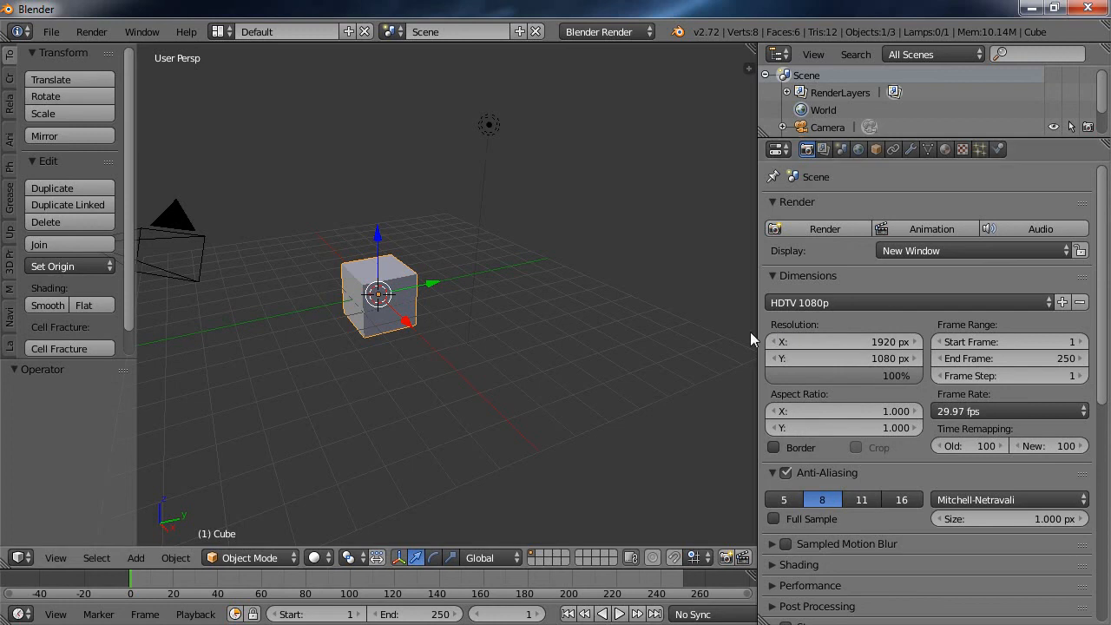
pyautogui.moveTo(758, 324); pyautogui.dragTo(875, 324)
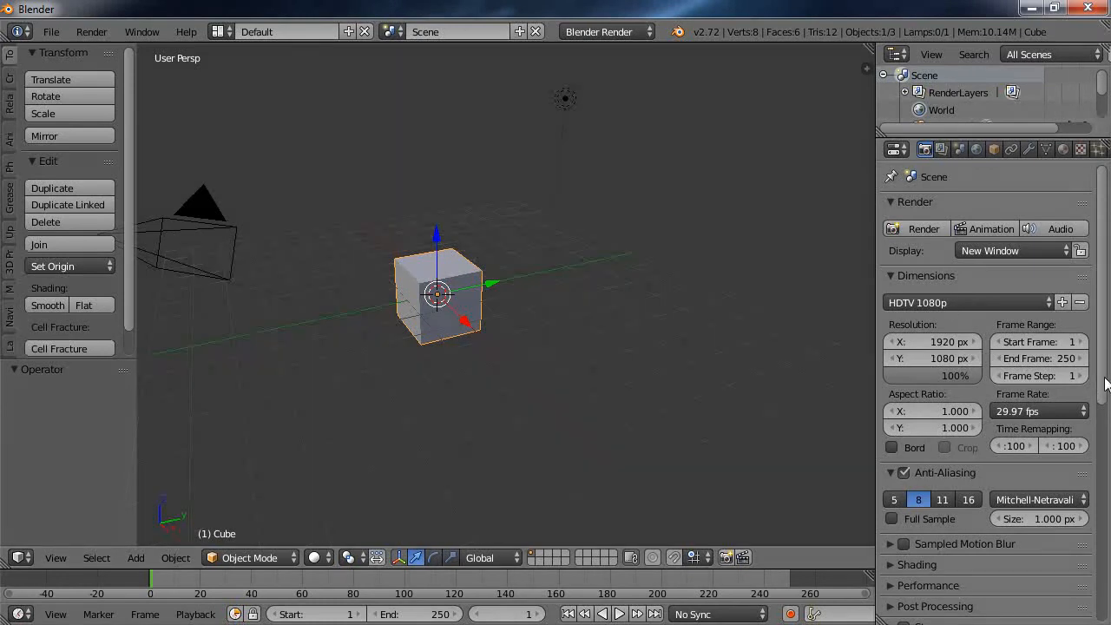
pyautogui.moveTo(1104, 385); pyautogui.dragTo(1105, 351)
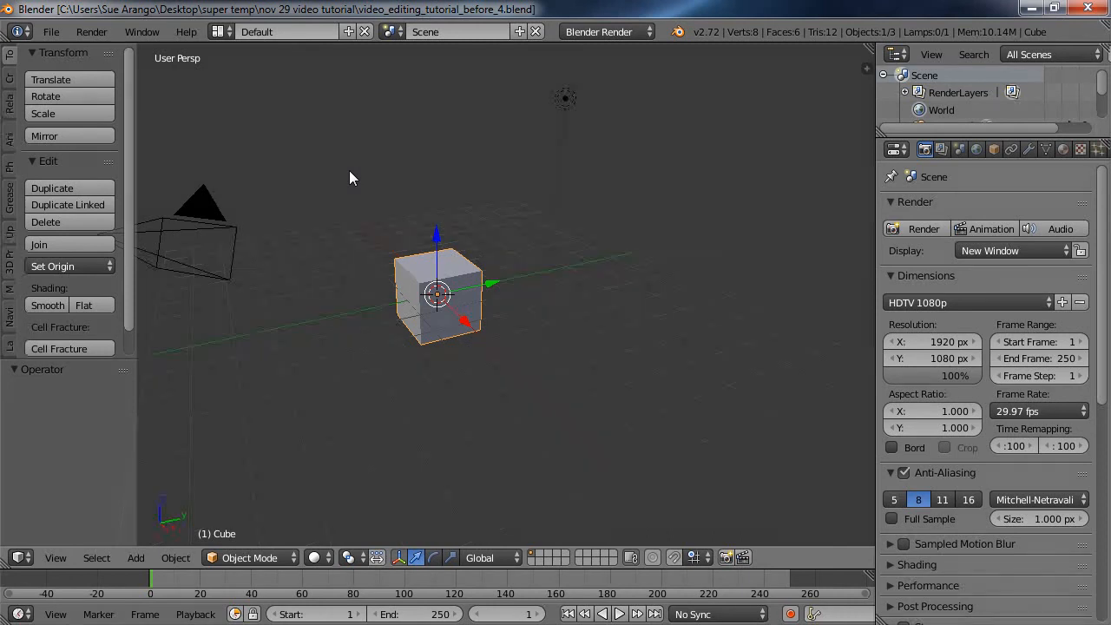
# Switch the screen layout to Video Editing
pyautogui.click(228, 33)
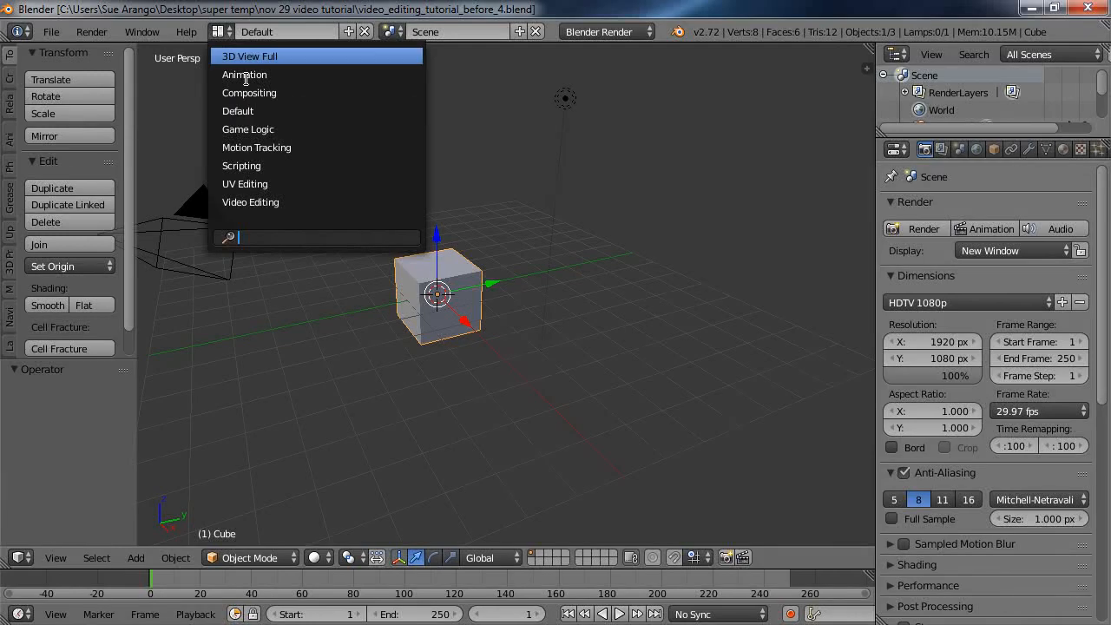
pyautogui.click(261, 201)
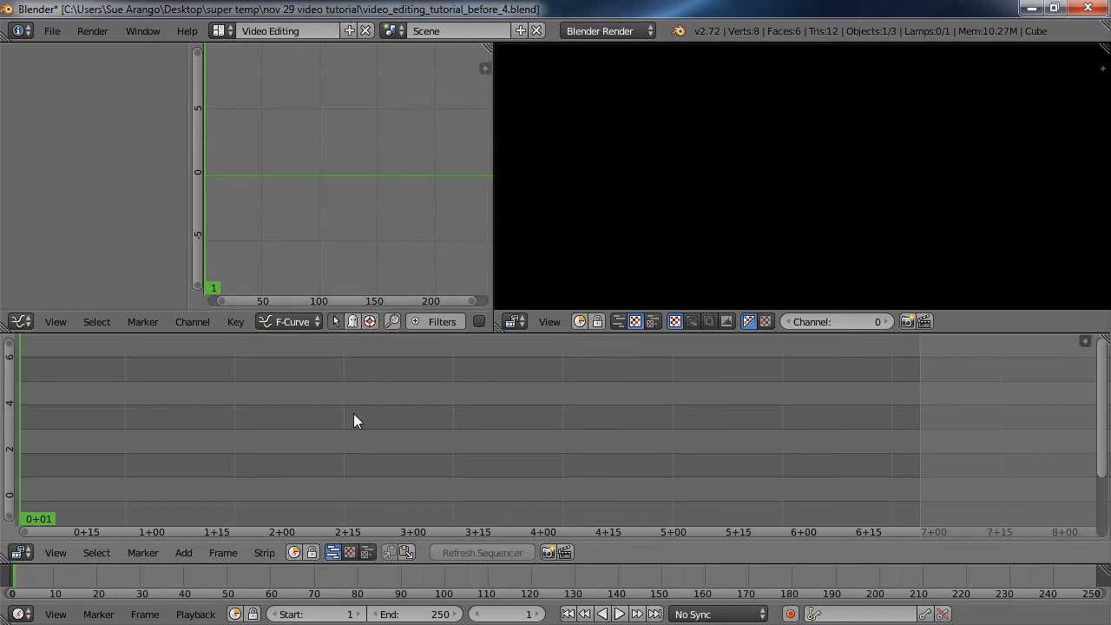
# Start adding a movie strip in the sequencer and browse to Desktop\Blender_Tutorial_Files\Nov_29_video_editing\animation_video_clips
pyautogui.click(185, 556)
pyautogui.click(183, 552)
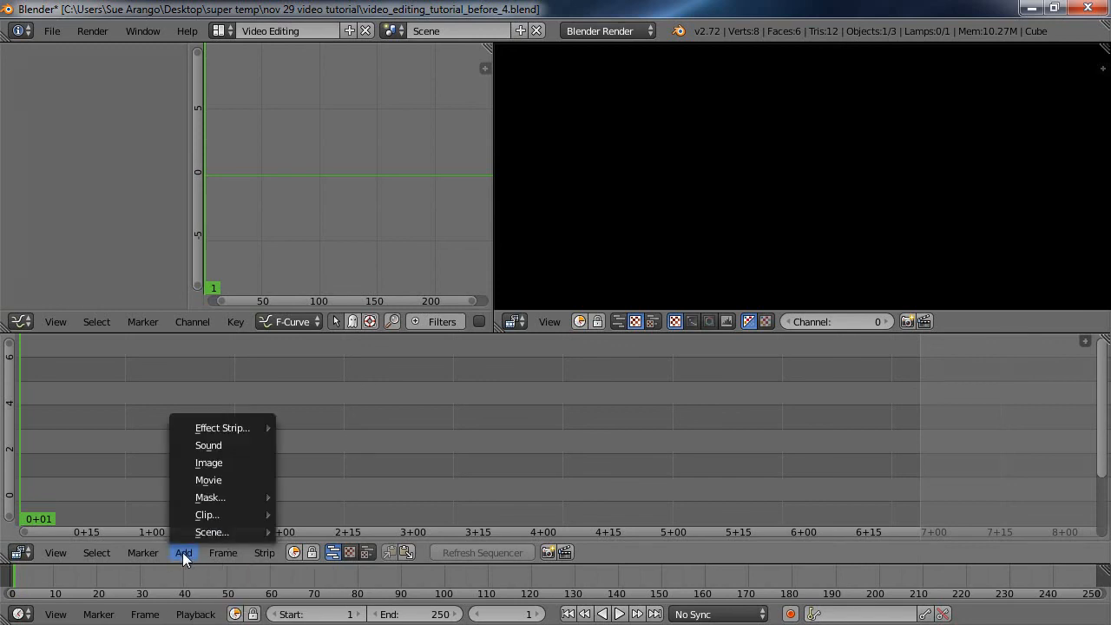
pyautogui.click(210, 480)
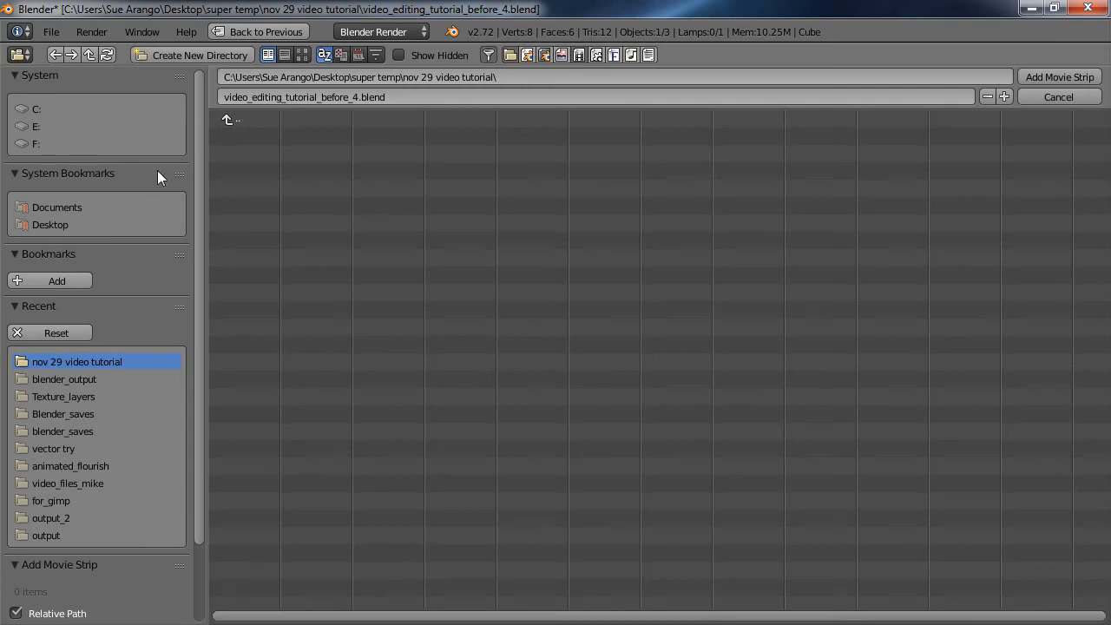
pyautogui.click(51, 225)
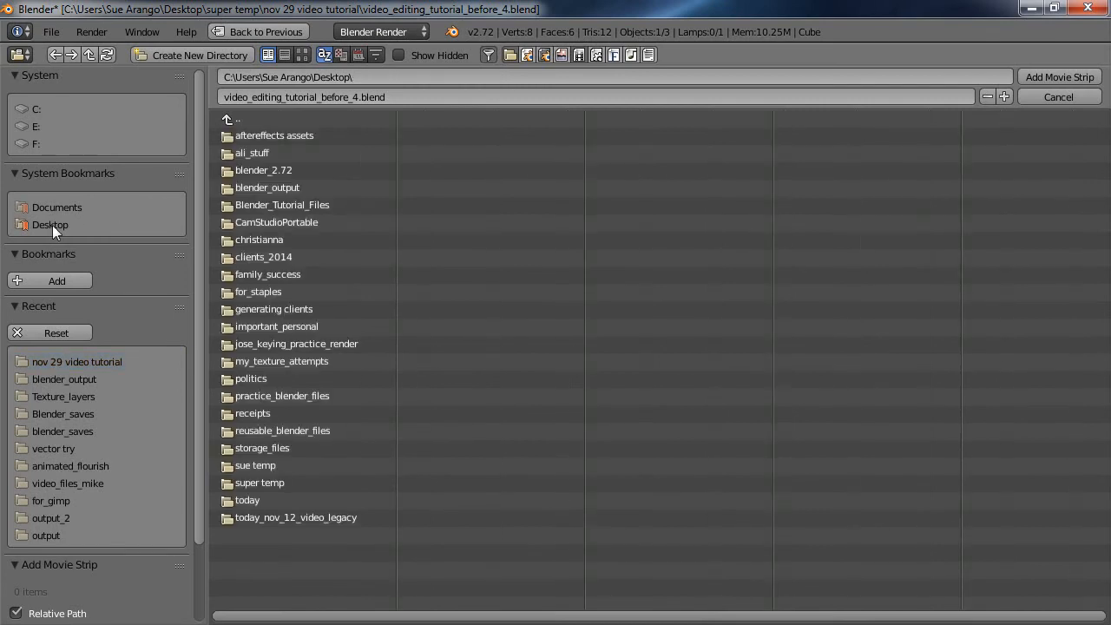
pyautogui.doubleClick(289, 204)
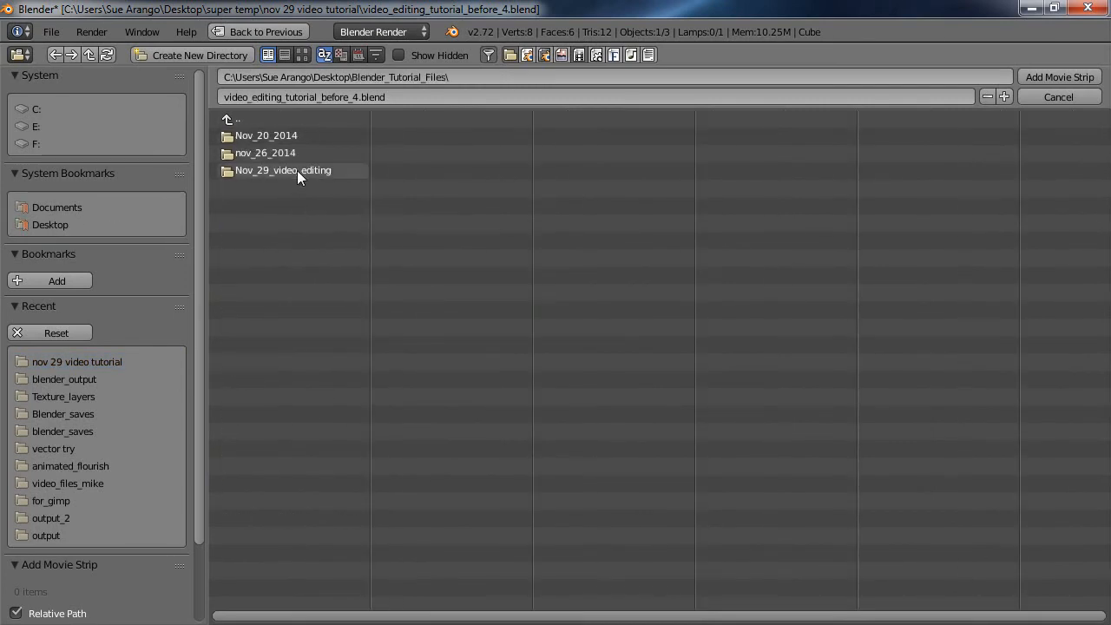
pyautogui.doubleClick(297, 170)
pyautogui.doubleClick(311, 137)
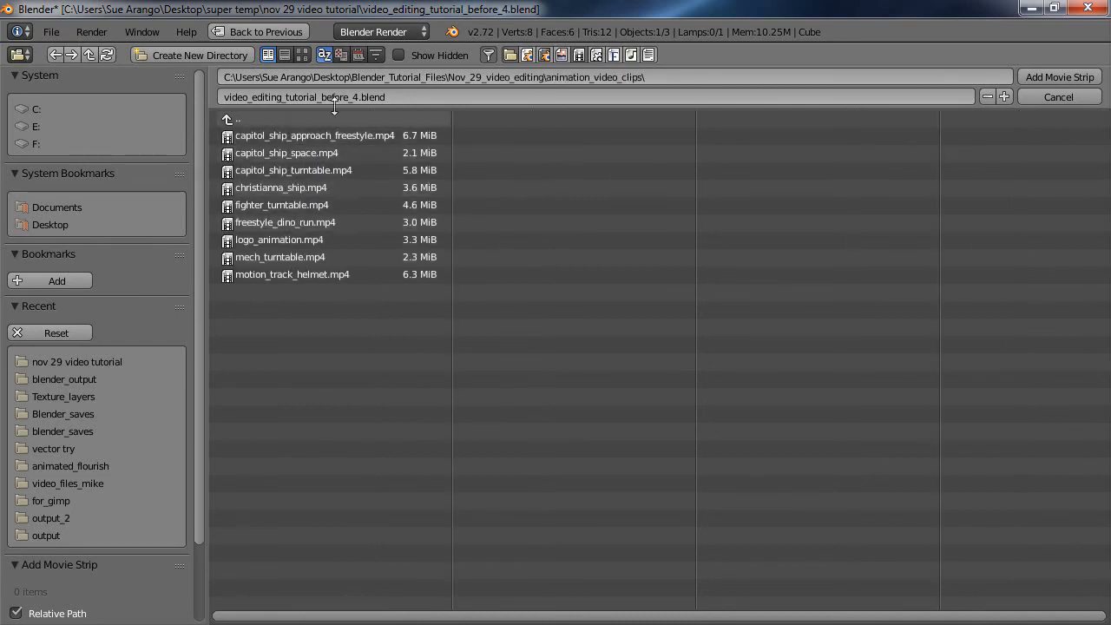
# Go back up to the Desktop folder and reopen animation_video_clips inside Blender_Tutorial_Files\Nov_29_video_editing
pyautogui.doubleClick(229, 118)
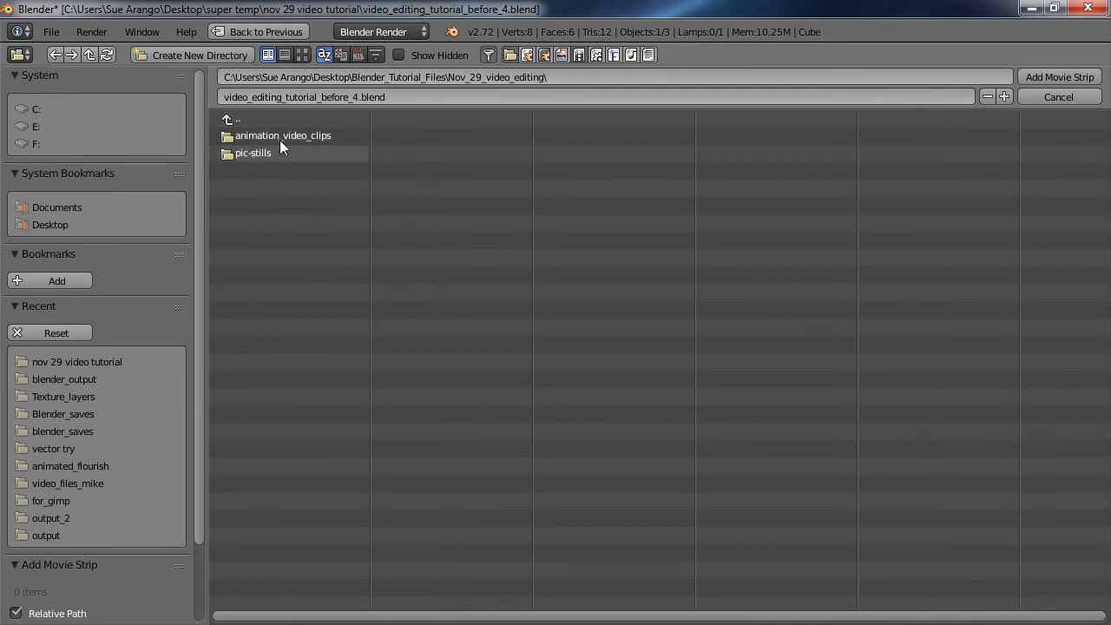
pyautogui.doubleClick(229, 118)
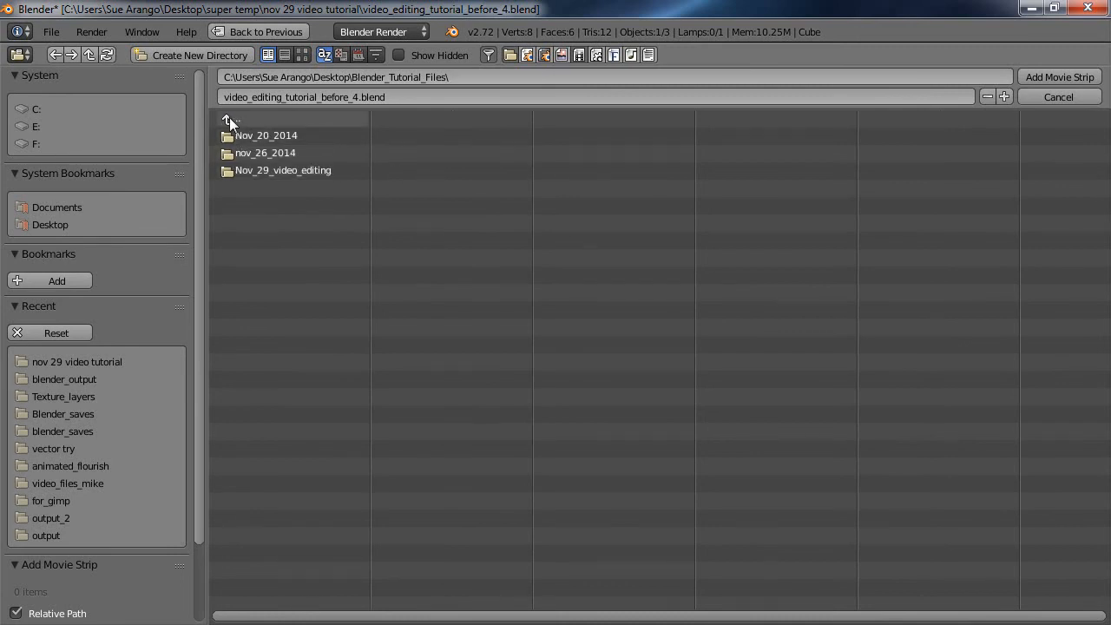
pyautogui.doubleClick(229, 118)
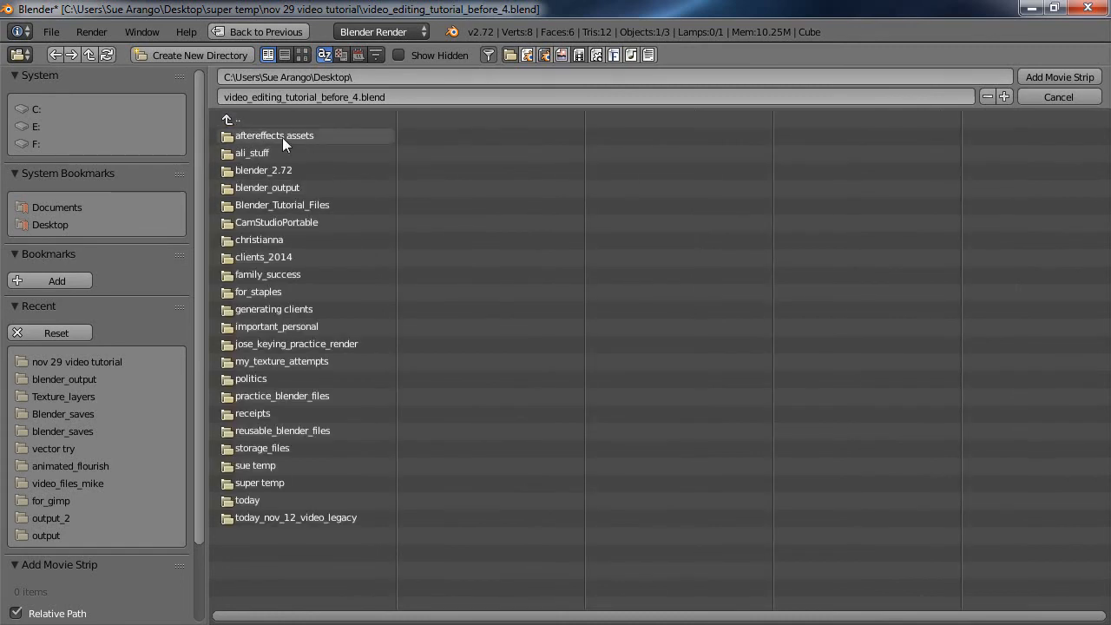
pyautogui.doubleClick(286, 206)
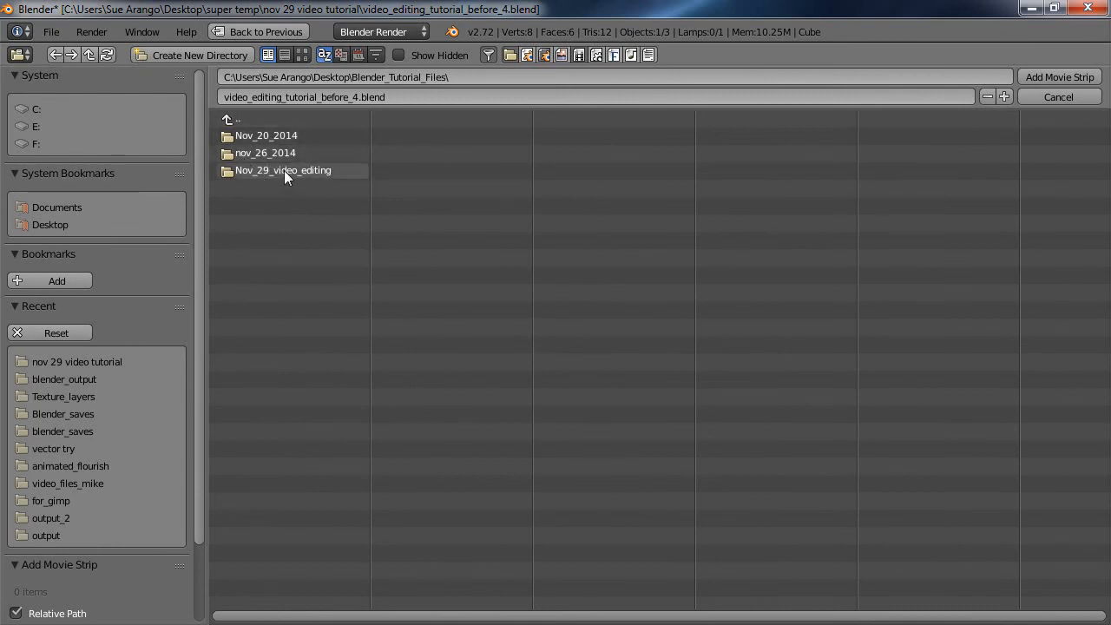
pyautogui.doubleClick(284, 170)
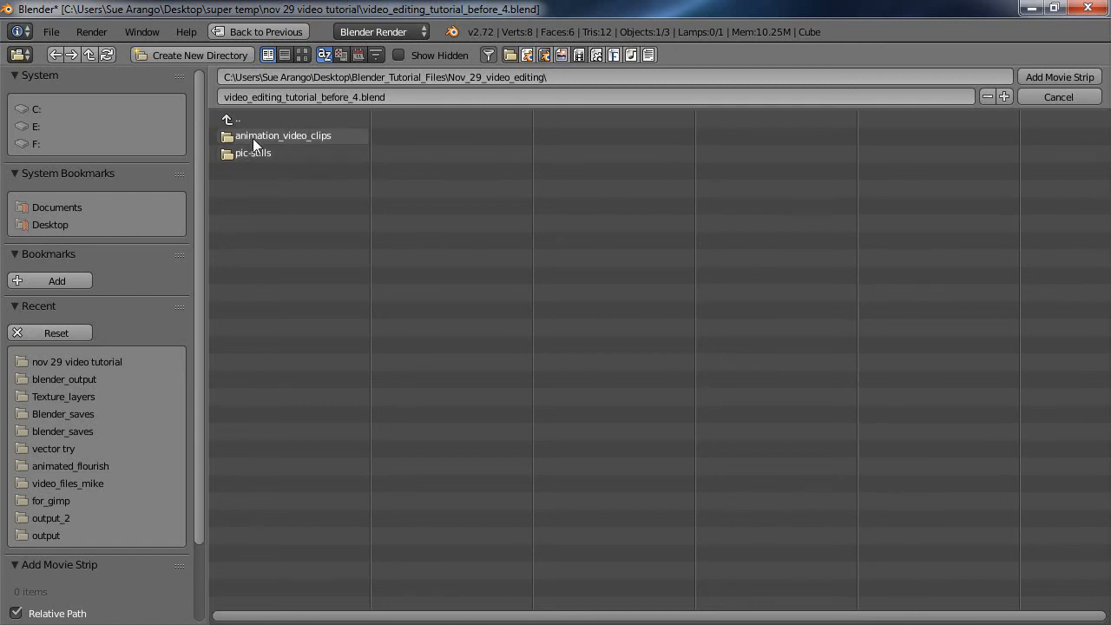
pyautogui.doubleClick(279, 135)
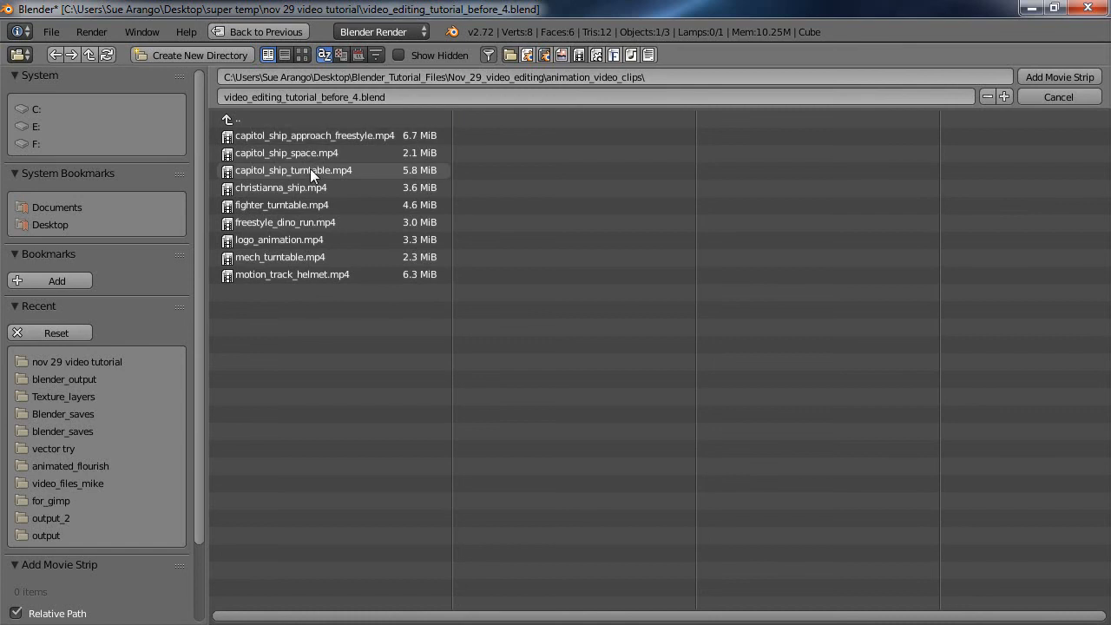
# Show the clips as thumbnails and add freestyle_dino_run.mp4 to the sequencer as a movie strip
pyautogui.click(302, 53)
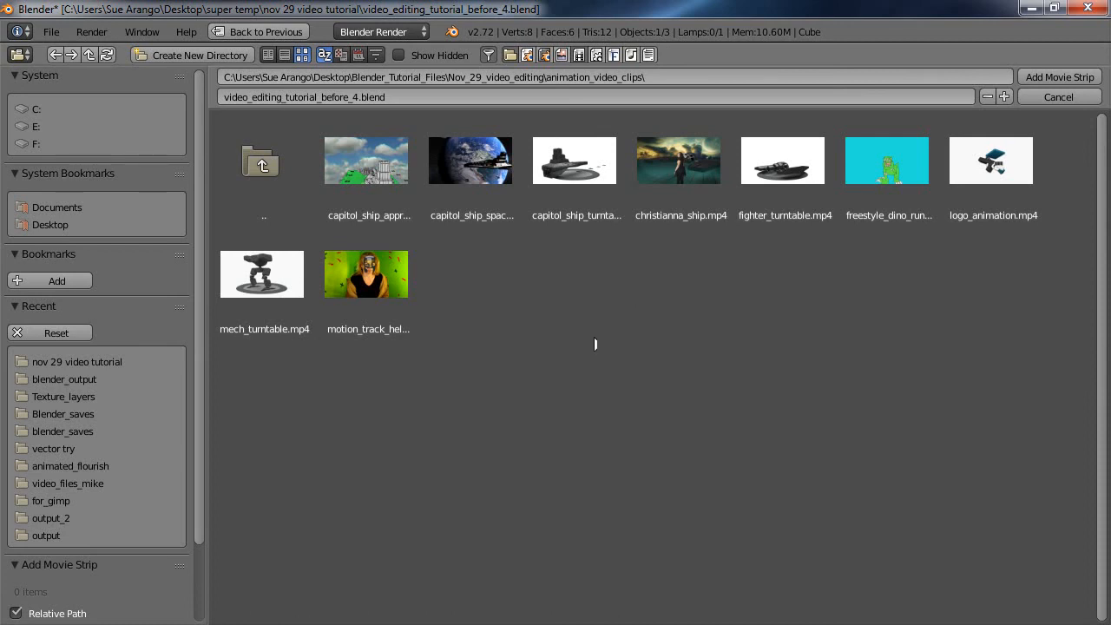
pyautogui.click(889, 169)
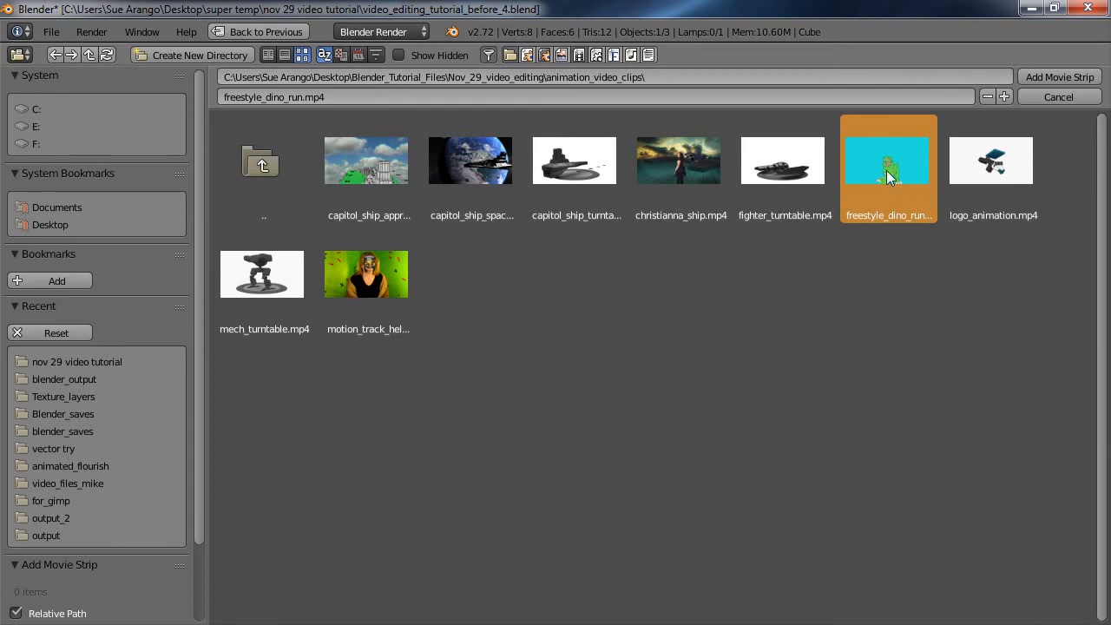
pyautogui.click(1074, 77)
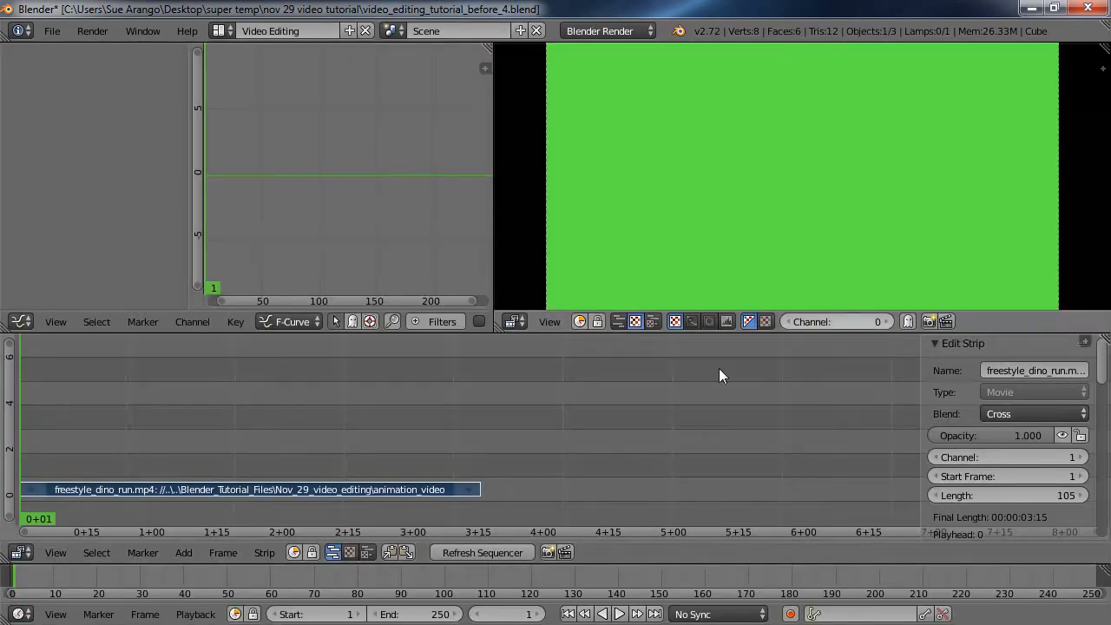
pyautogui.click(482, 496)
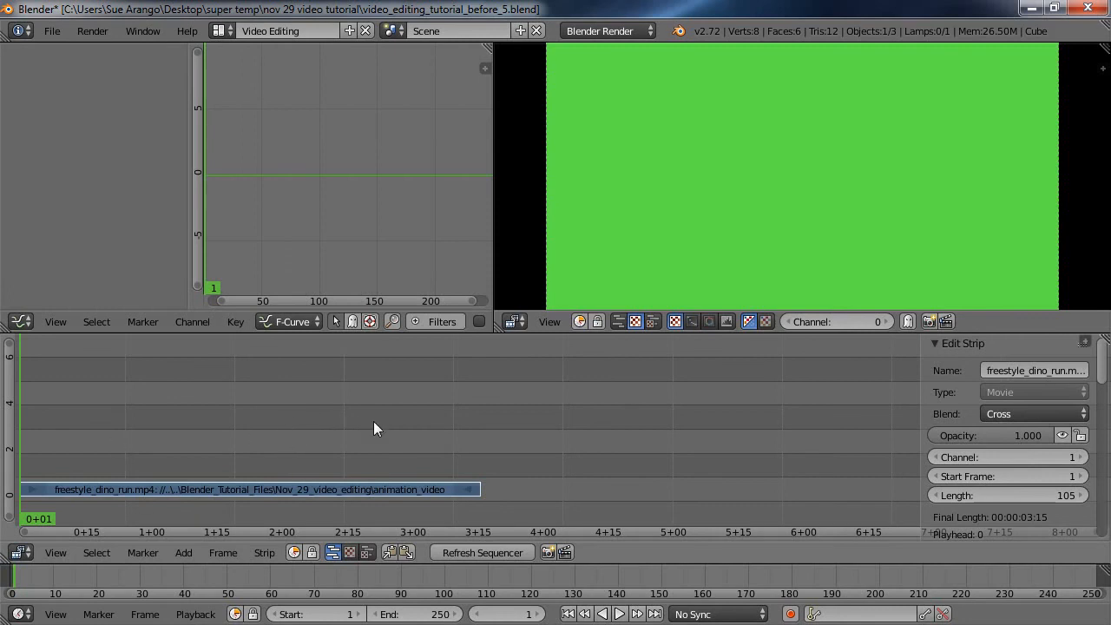
# Zoom the video preview out until the whole frame fits inside it
pyautogui.moveTo(204, 447); pyautogui.dragTo(205, 429, button='middle')
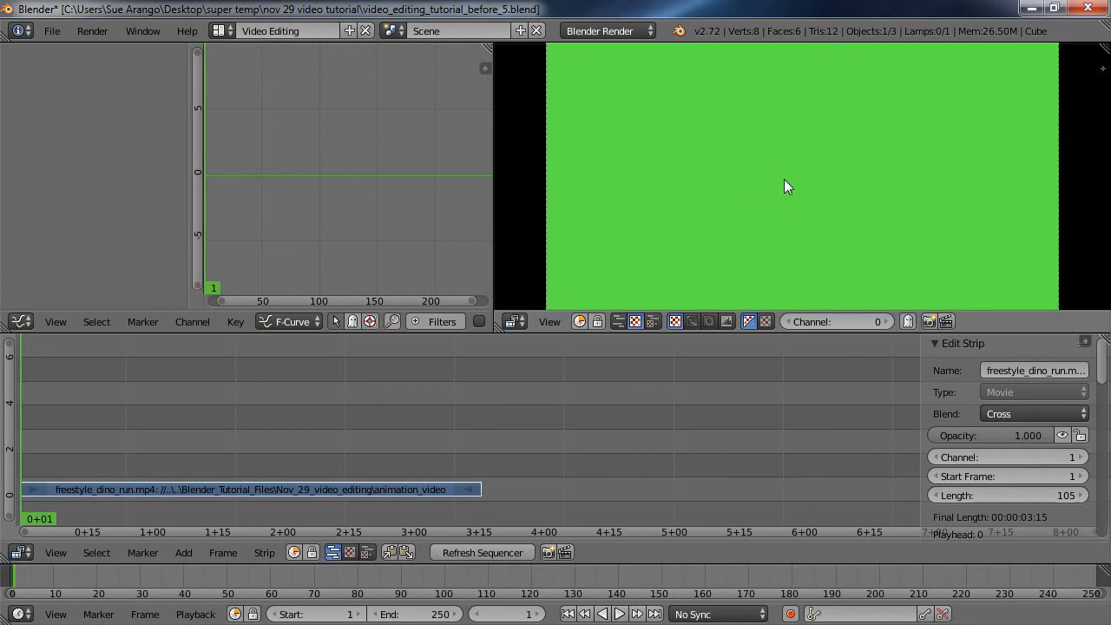
pyautogui.scroll(-2, 784, 179)
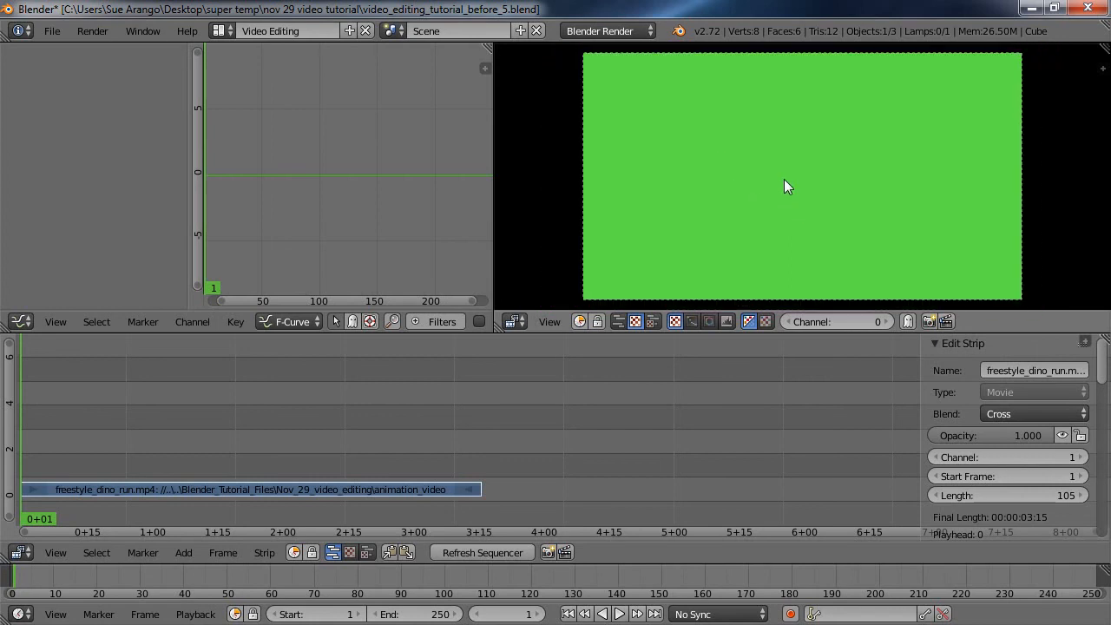
pyautogui.scroll(-1, 783, 179)
pyautogui.scroll(1, 784, 180)
pyautogui.scroll(1, 784, 180)
pyautogui.scroll(-1, 785, 179)
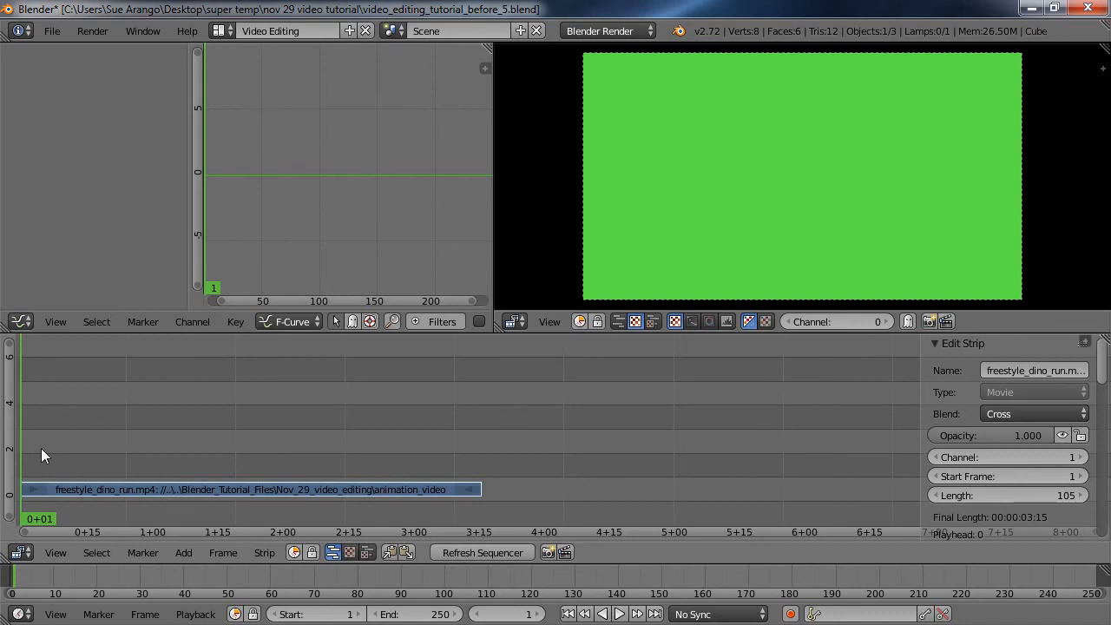
# Scrub through the dino run strip and back to its first frame, and inspect the strip's full name
pyautogui.moveTo(41, 448); pyautogui.dragTo(271, 468)
pyautogui.moveTo(275, 469)
pyautogui.mouseDown()
pyautogui.moveTo(297, 469)
pyautogui.moveTo(53, 465)
pyautogui.moveTo(22, 476)
pyautogui.mouseUp()
pyautogui.click(1039, 369)
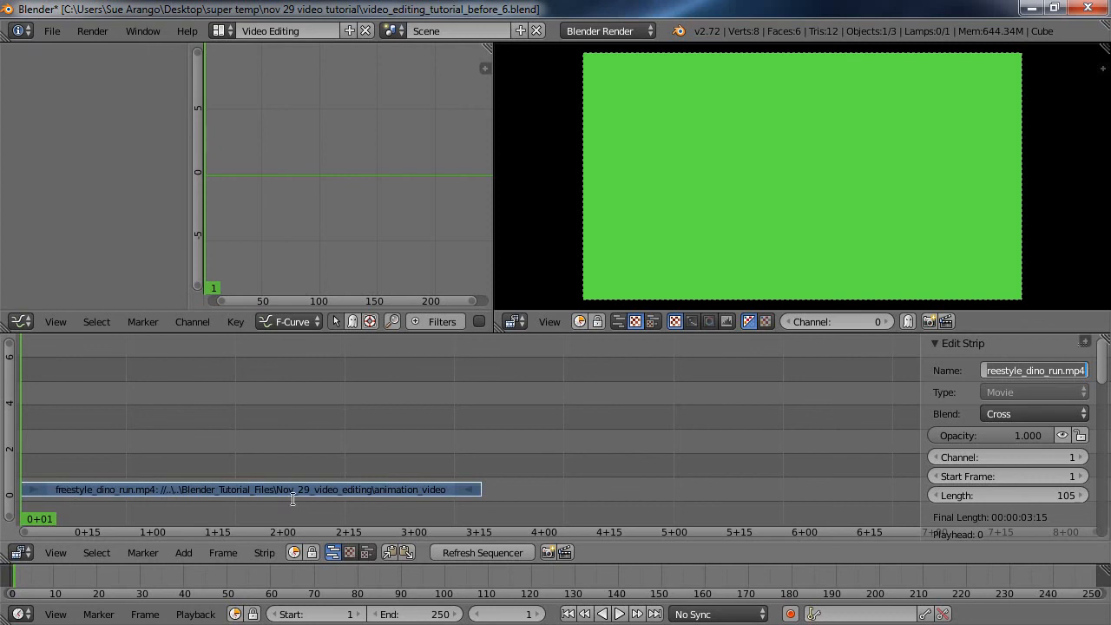
pyautogui.click(864, 406)
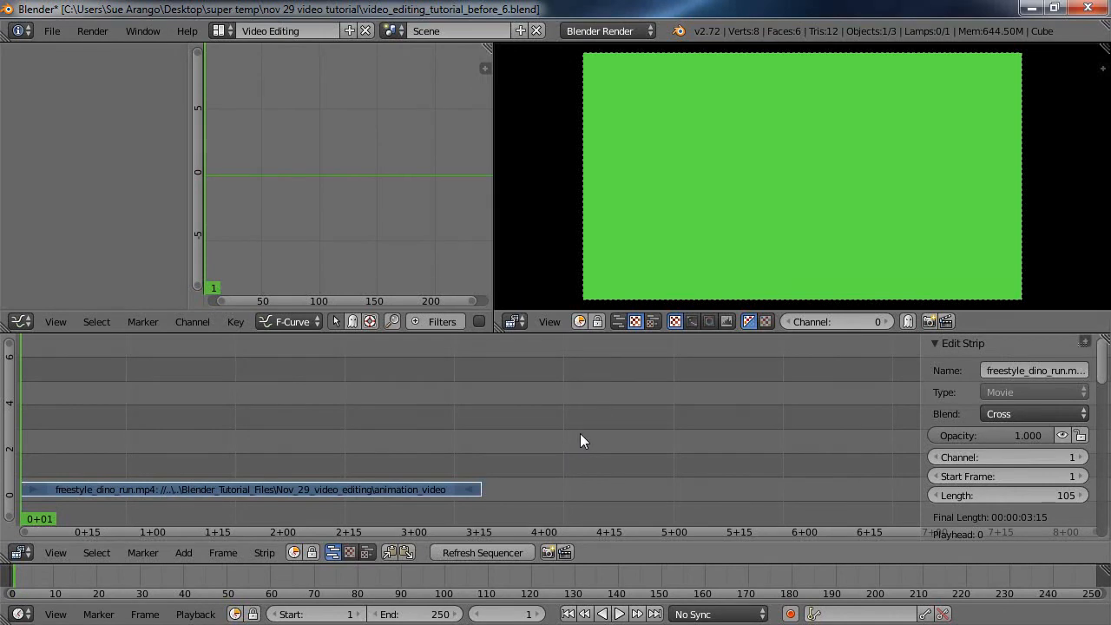
# Set the timeline's end frame to 300
pyautogui.scroll(-4, 580, 433)
pyautogui.scroll(-2, 580, 434)
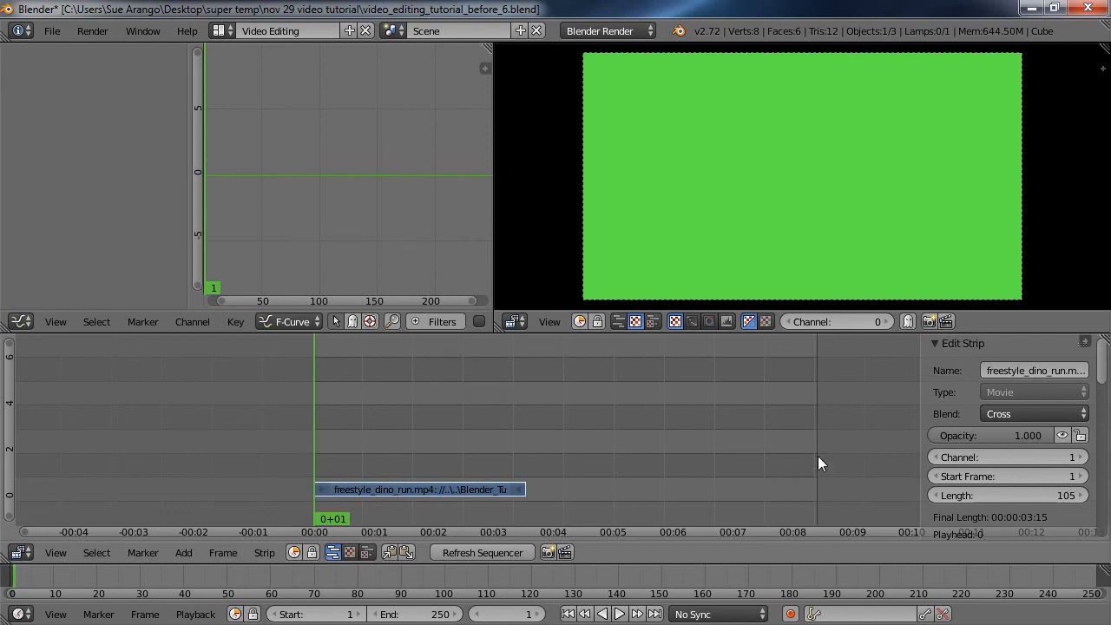
pyautogui.click(437, 614)
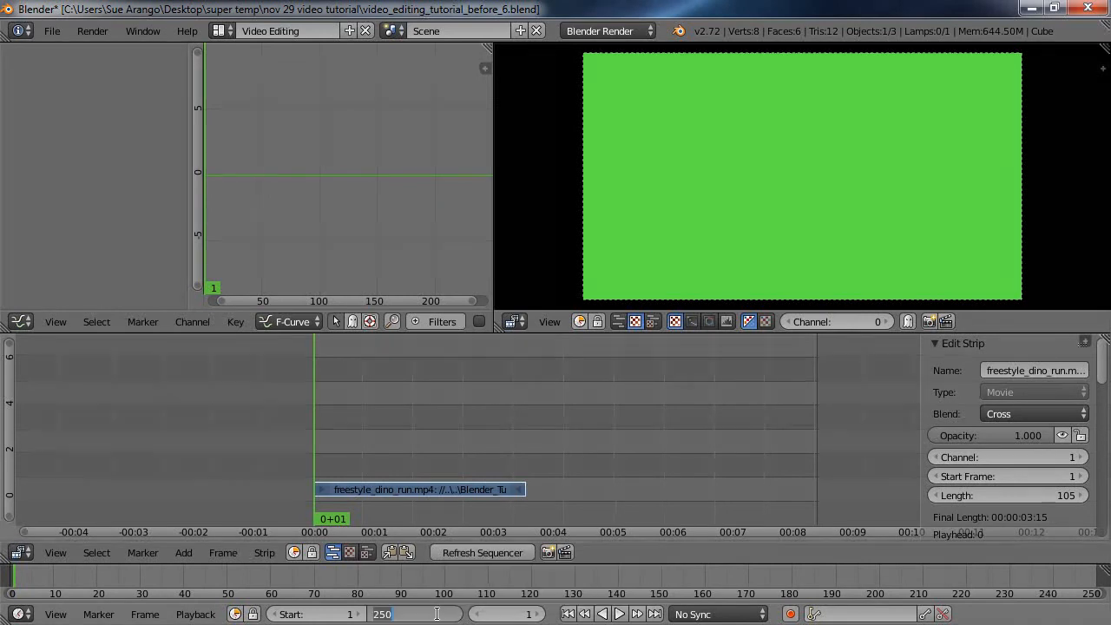
pyautogui.write('300')
pyautogui.press('Return')
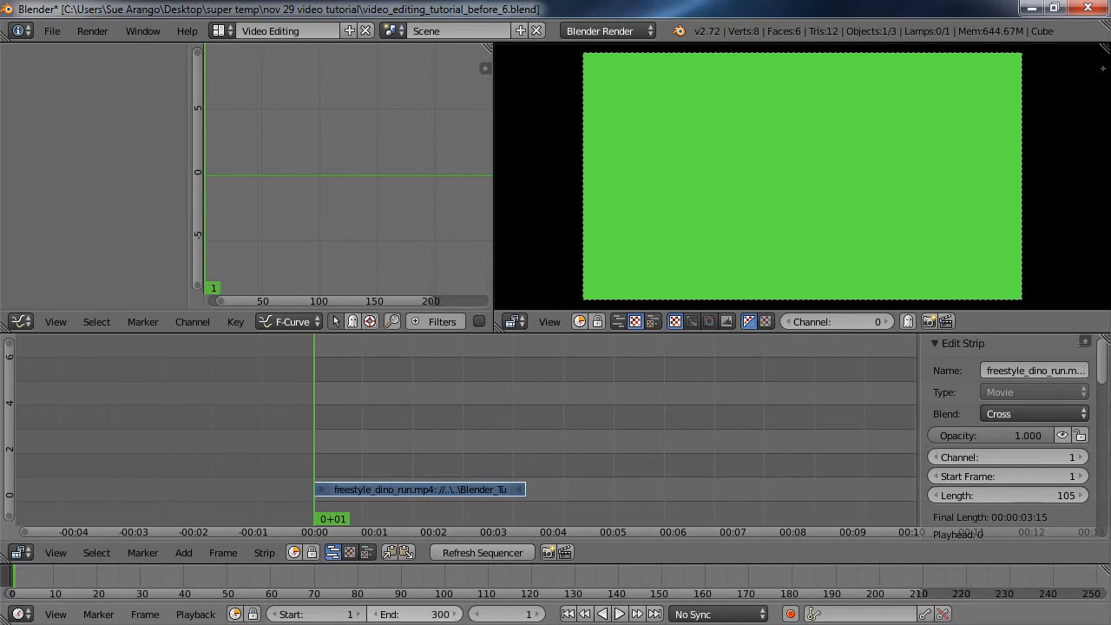
# Explore the sequencer timeline by panning and zooming around the movie strip, and bring the strip back into view
pyautogui.moveTo(775, 448); pyautogui.dragTo(667, 439, button='middle')
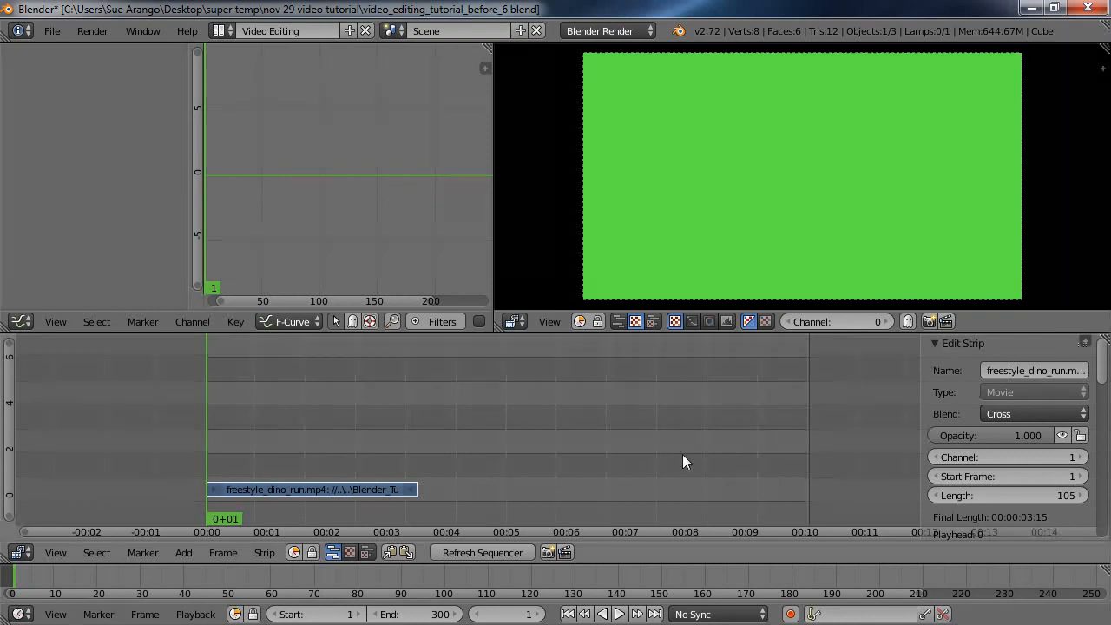
pyautogui.moveTo(515, 477); pyautogui.dragTo(372, 441, button='middle')
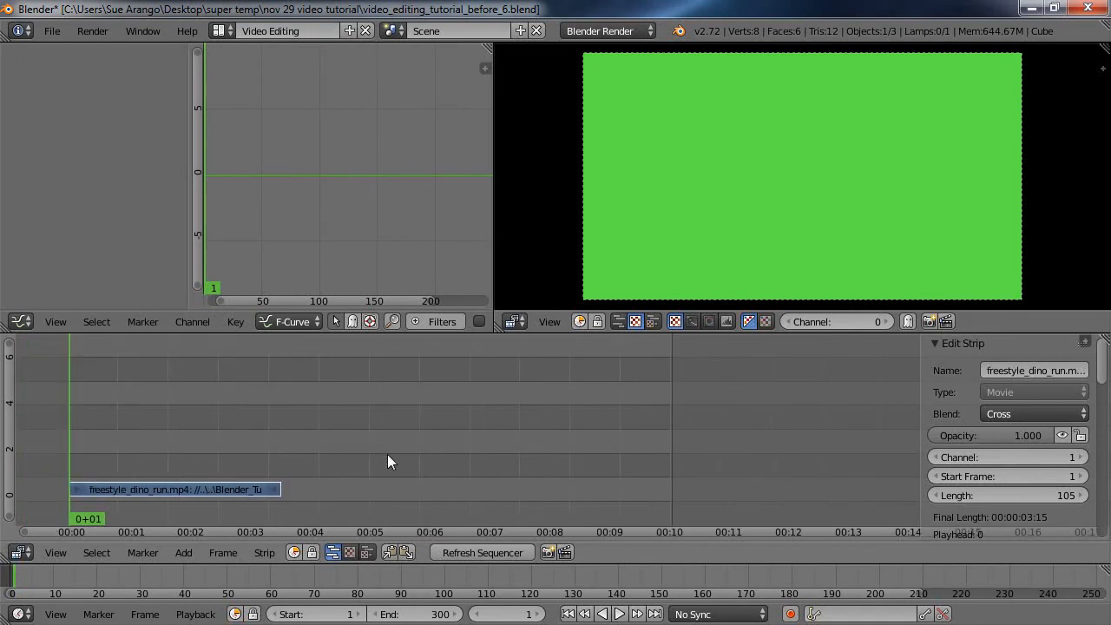
pyautogui.moveTo(375, 466); pyautogui.dragTo(394, 384, button='middle')
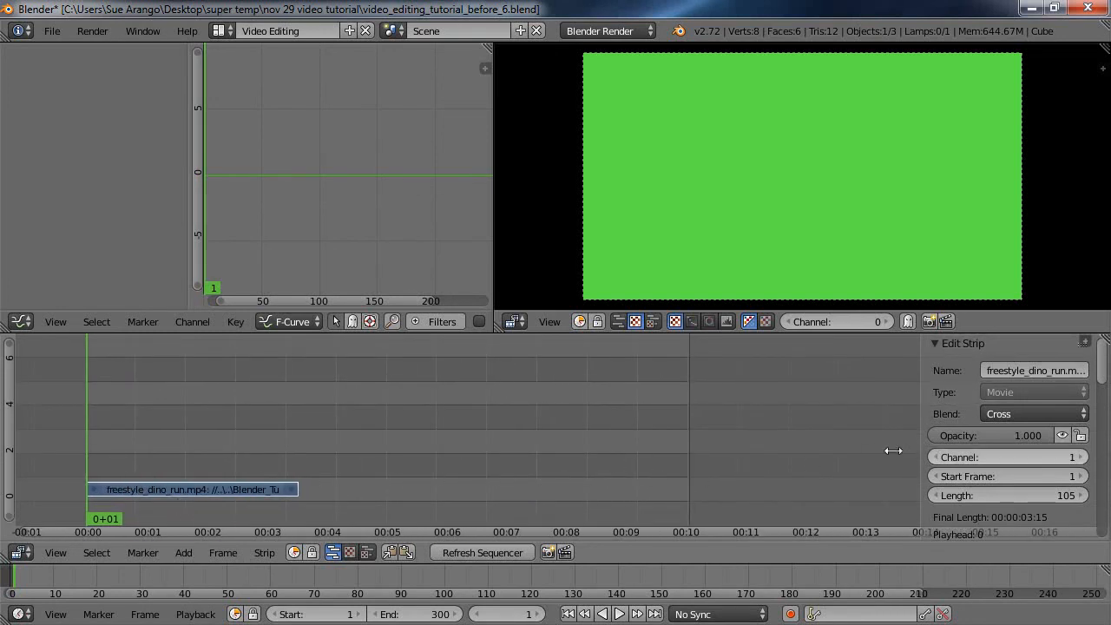
pyautogui.scroll(-5, 612, 422)
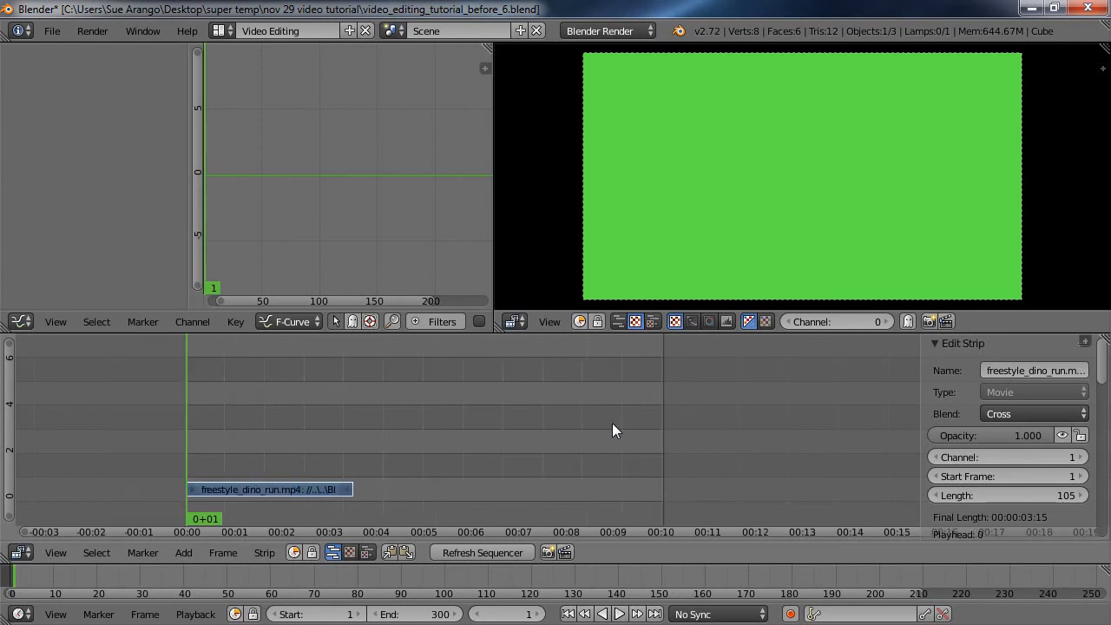
pyautogui.scroll(6, 611, 423)
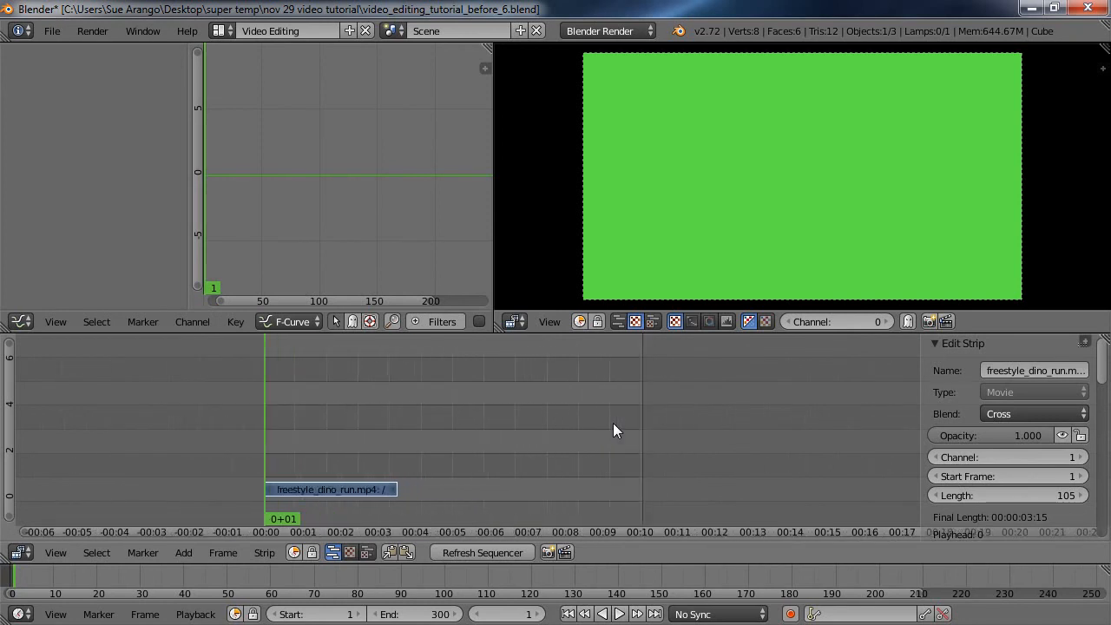
pyautogui.scroll(-5, 613, 422)
pyautogui.moveTo(564, 429); pyautogui.dragTo(693, 407, button='middle')
pyautogui.scroll(-5, 353, 459)
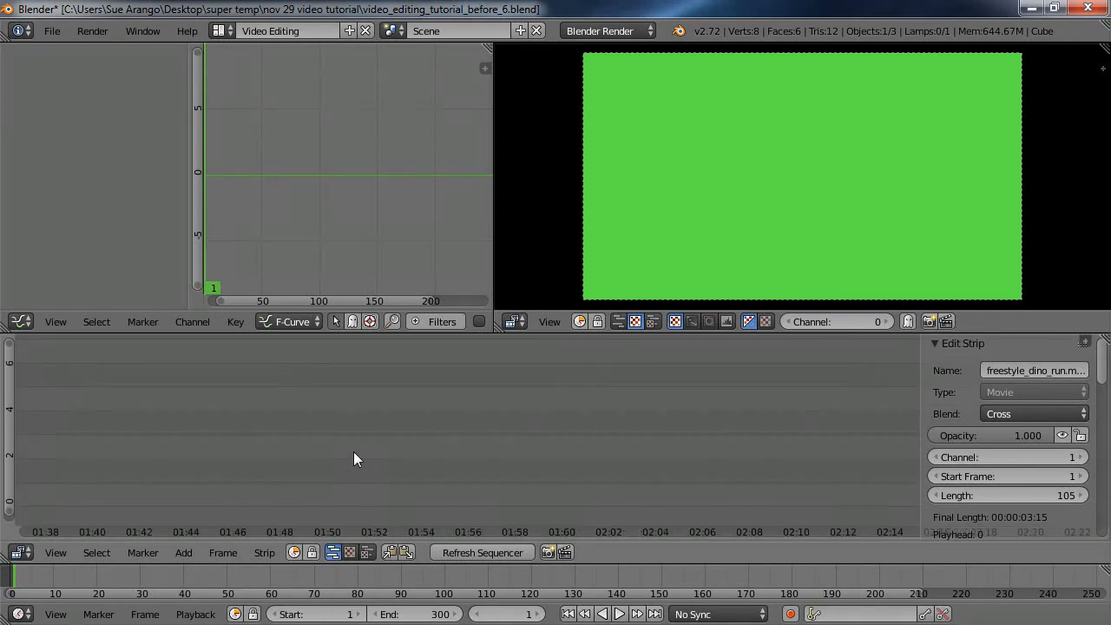
pyautogui.moveTo(353, 456); pyautogui.dragTo(942, 391, button='middle')
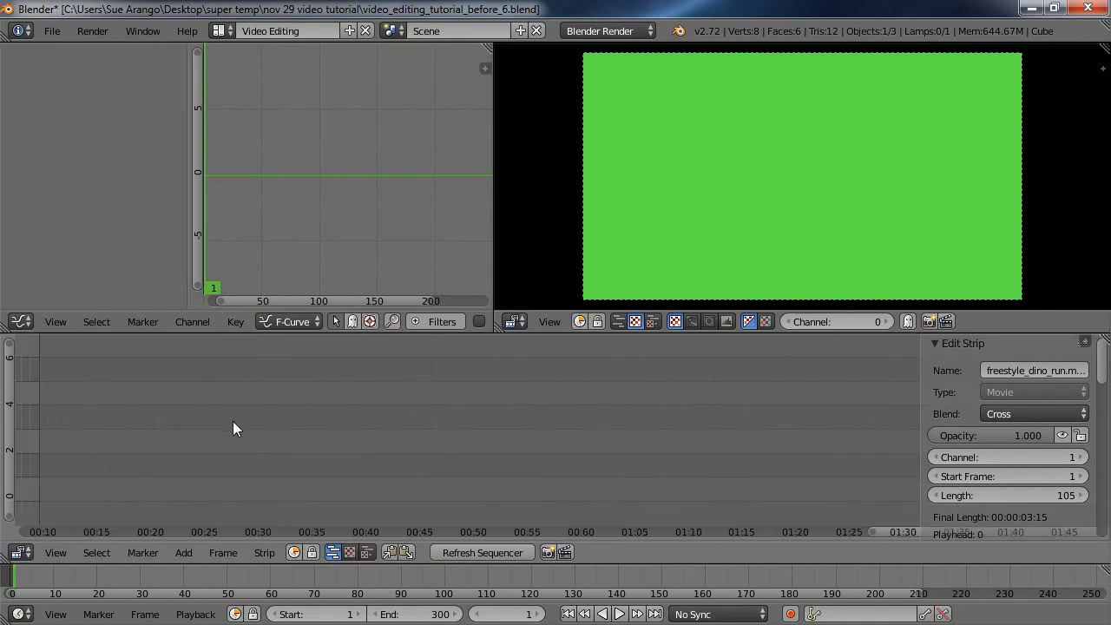
pyautogui.moveTo(233, 420); pyautogui.dragTo(590, 414, button='middle')
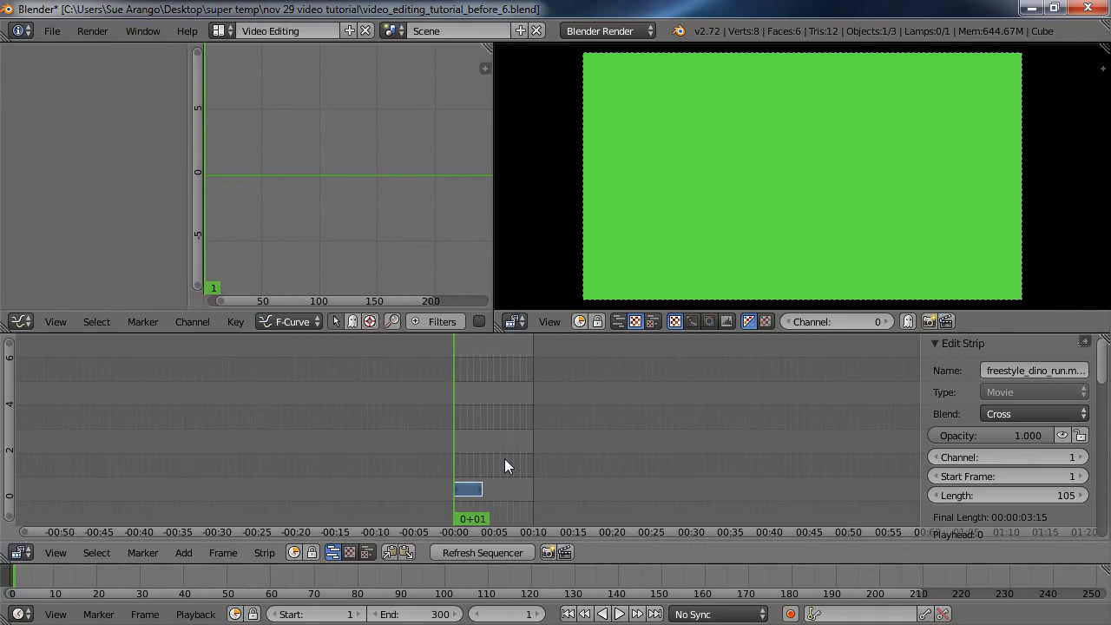
pyautogui.press('Home')
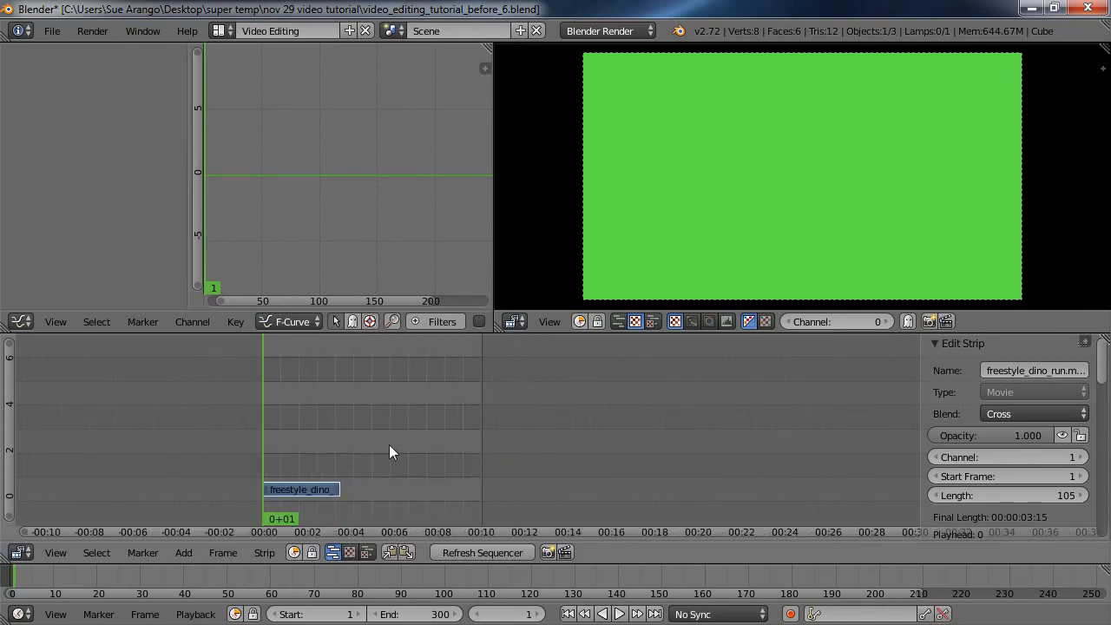
pyautogui.scroll(6, 398, 447)
pyautogui.moveTo(398, 447); pyautogui.dragTo(474, 434, button='middle')
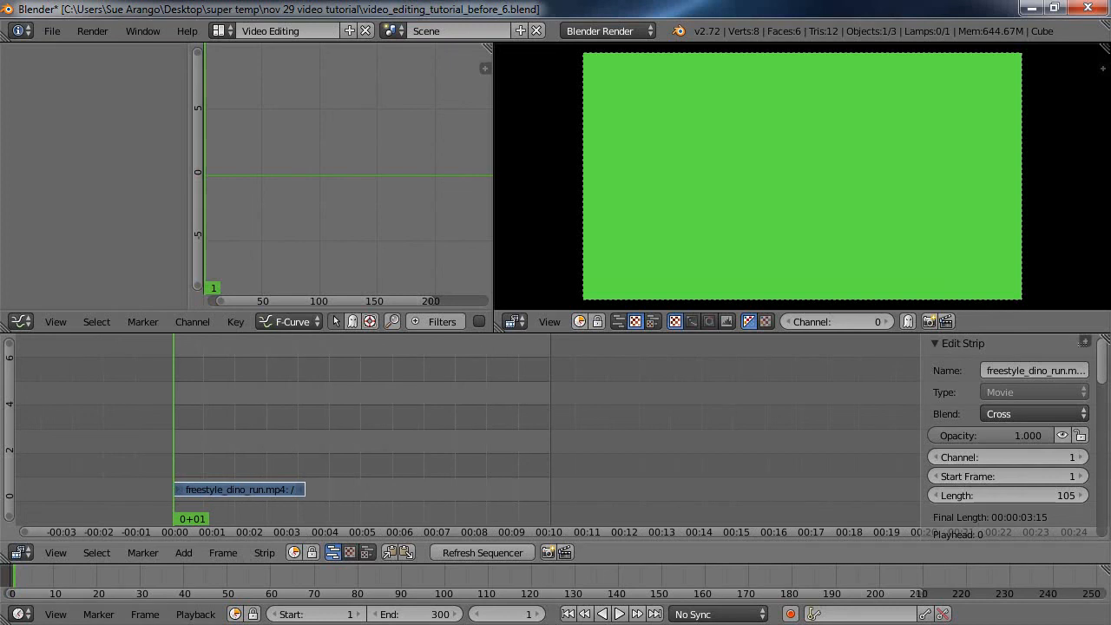
# Examine how the dino run strip's span lines up with the sequencer's time ruler
pyautogui.scroll(6, 450, 423)
pyautogui.moveTo(368, 444); pyautogui.dragTo(426, 422, button='middle')
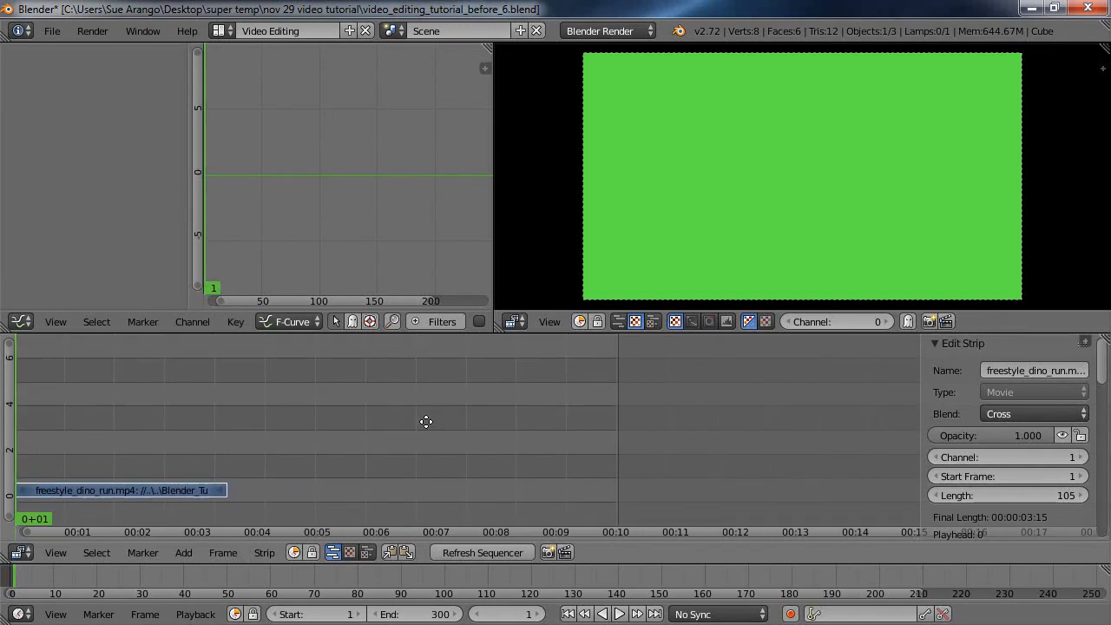
pyautogui.moveTo(520, 434); pyautogui.dragTo(522, 434, button='middle')
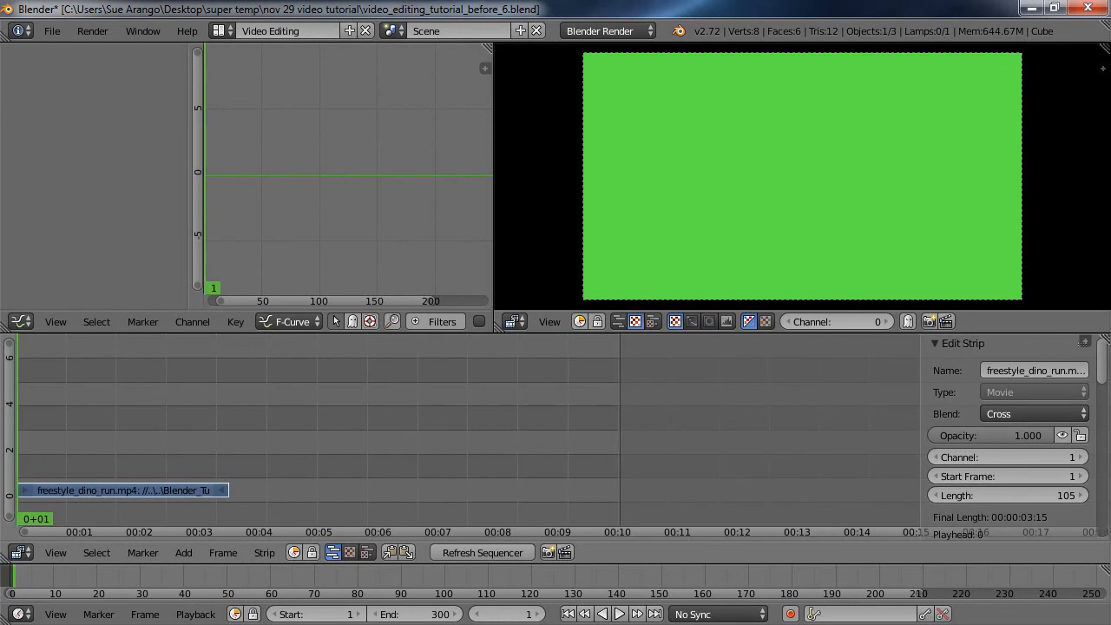
pyautogui.click(49, 31)
pyautogui.scroll(-1, 381, 458)
pyautogui.scroll(-1, 380, 458)
pyautogui.scroll(3, 381, 458)
pyautogui.scroll(-2, 411, 453)
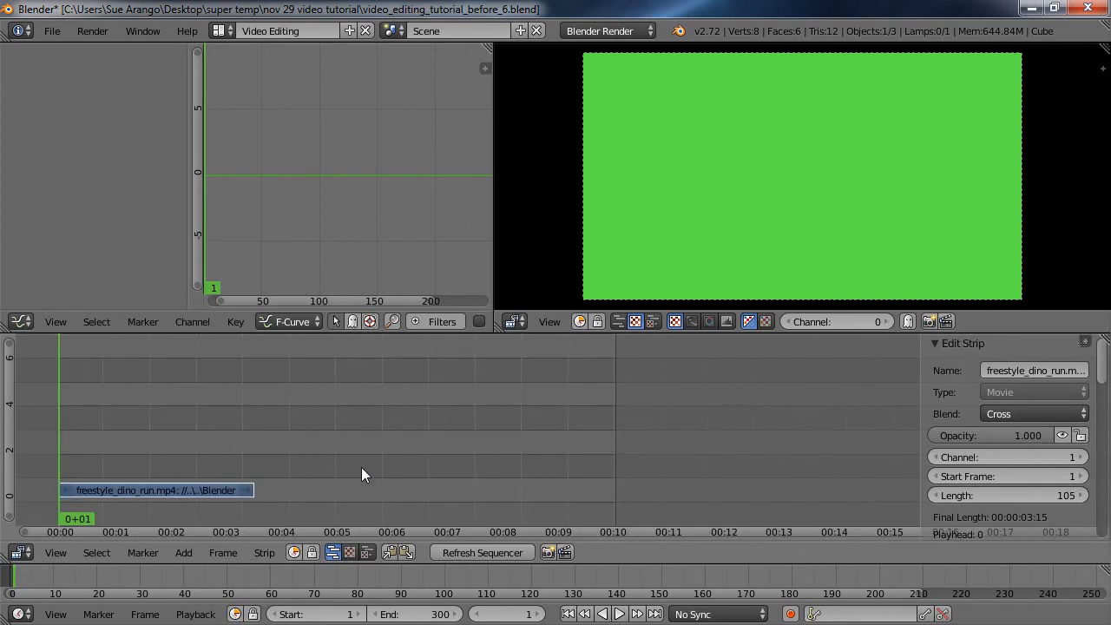
pyautogui.scroll(1, 345, 461)
pyautogui.moveTo(353, 461); pyautogui.dragTo(344, 422, button='middle')
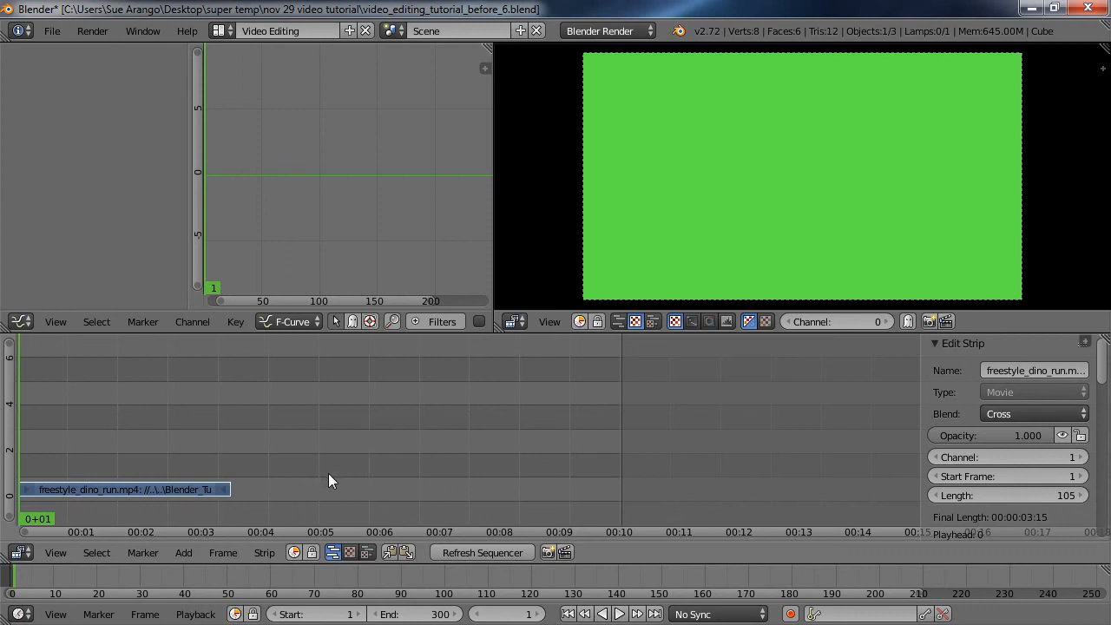
# Add the image dino_rig.PNG as a strip on channel 2 starting at frame 1, and scrub across it, stopping at frame 16
pyautogui.click(181, 553)
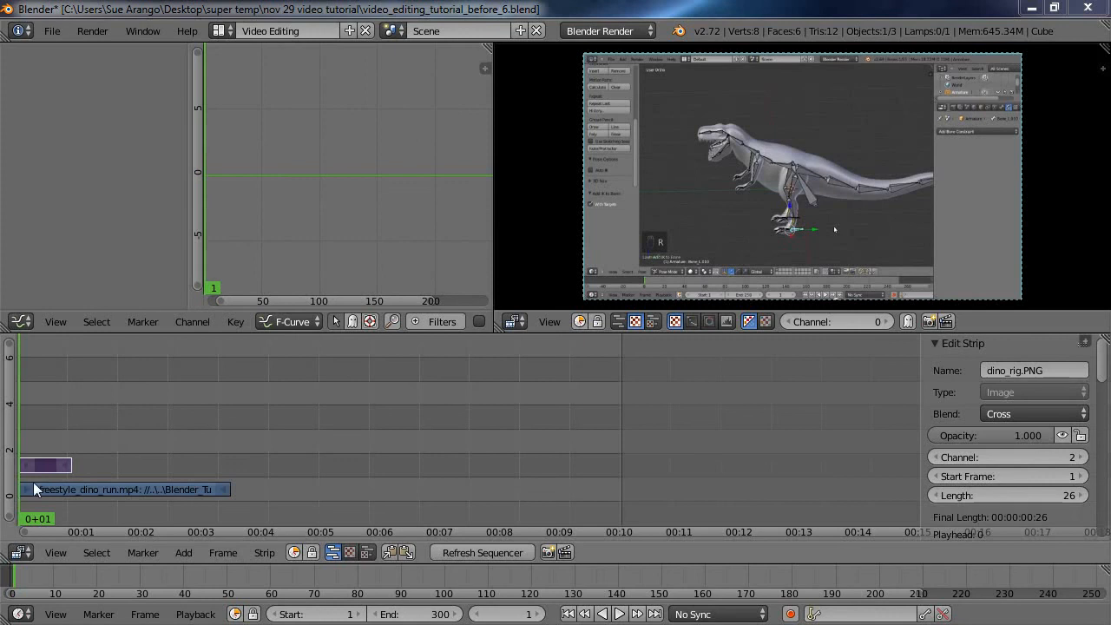
pyautogui.moveTo(31, 432)
pyautogui.mouseDown()
pyautogui.moveTo(94, 448)
pyautogui.moveTo(44, 450)
pyautogui.mouseUp()
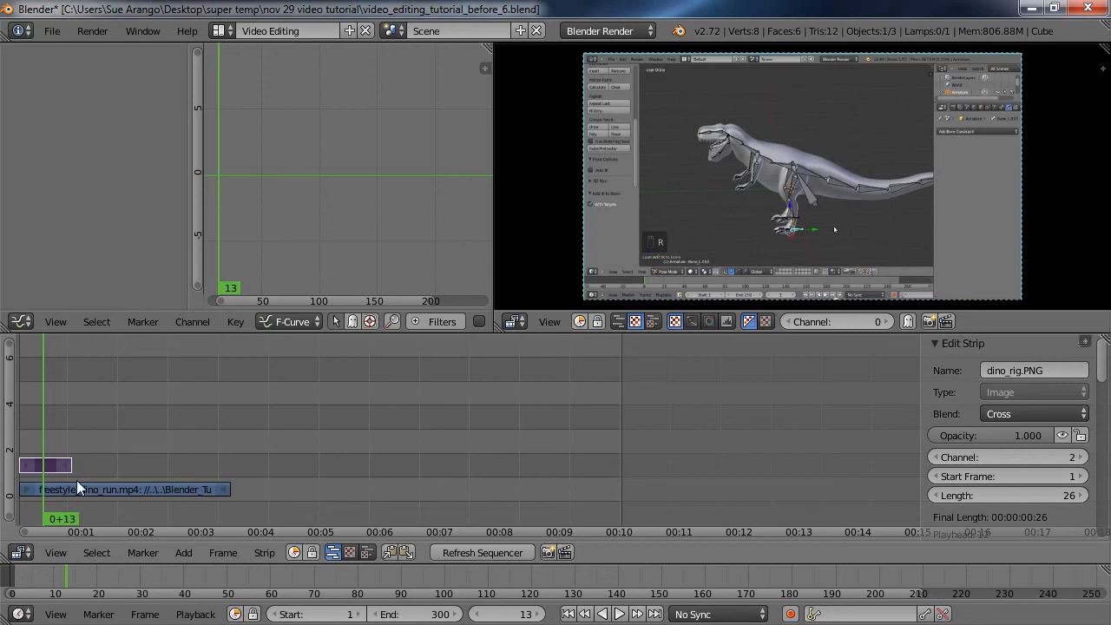
pyautogui.click(75, 477)
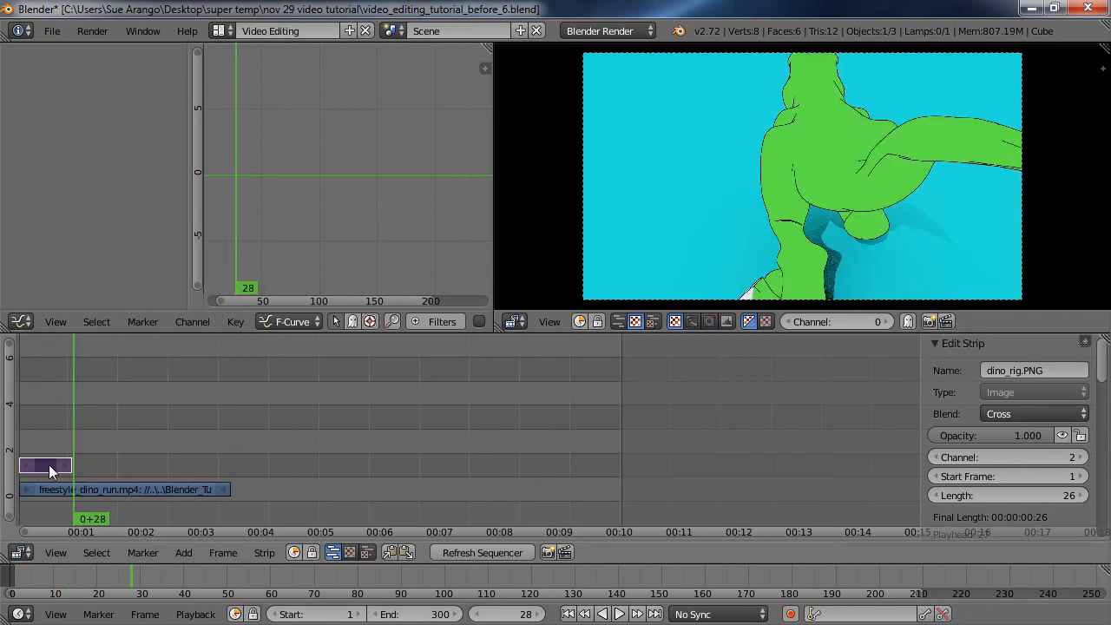
pyautogui.click(48, 464)
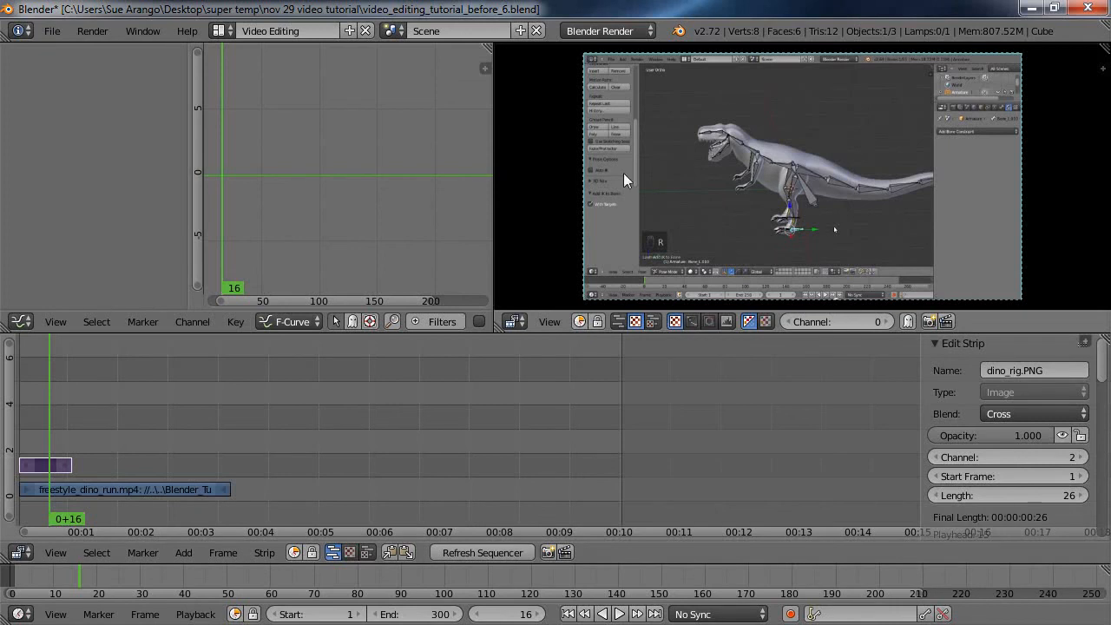
# Mute the dino_rig.PNG image strip, reselect the strips one at a time, and unmute the image strip again
pyautogui.press('h')
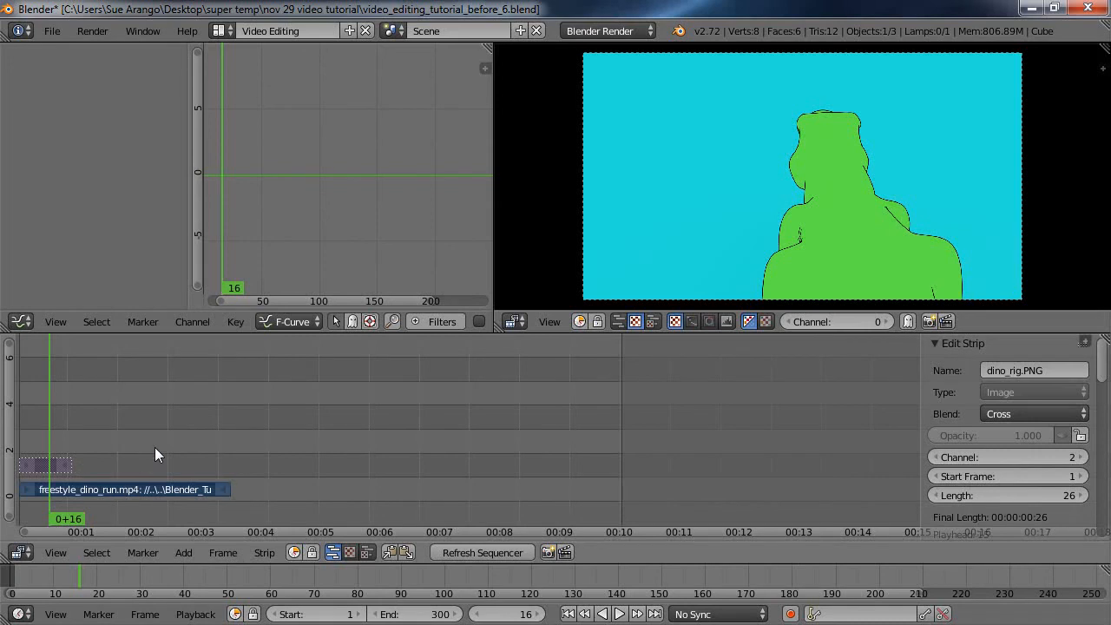
pyautogui.press('a')
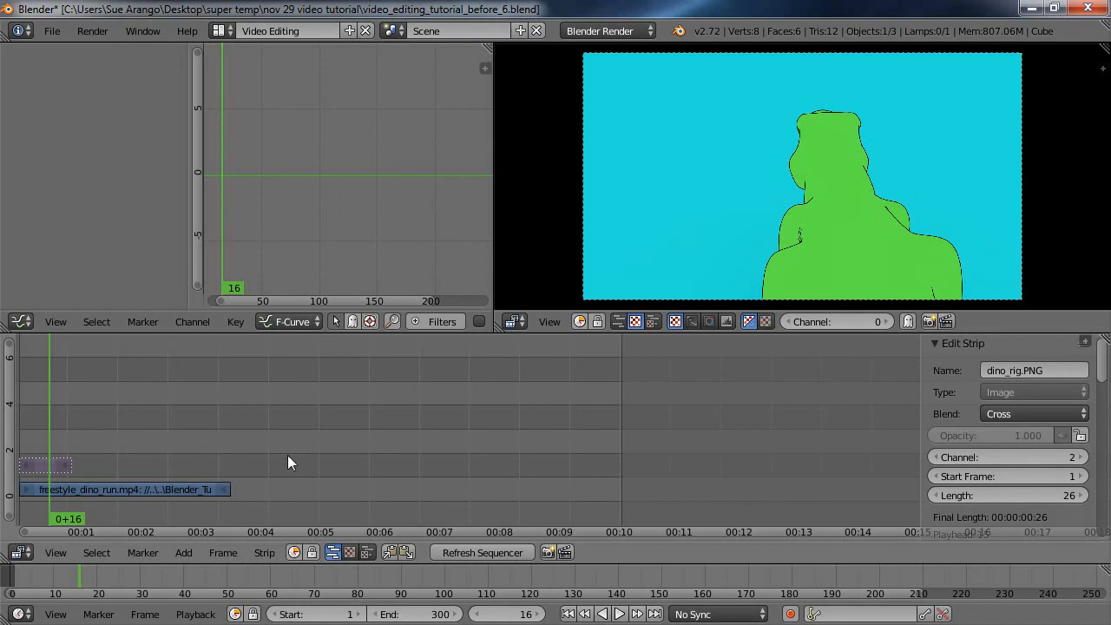
pyautogui.rightClick(132, 491)
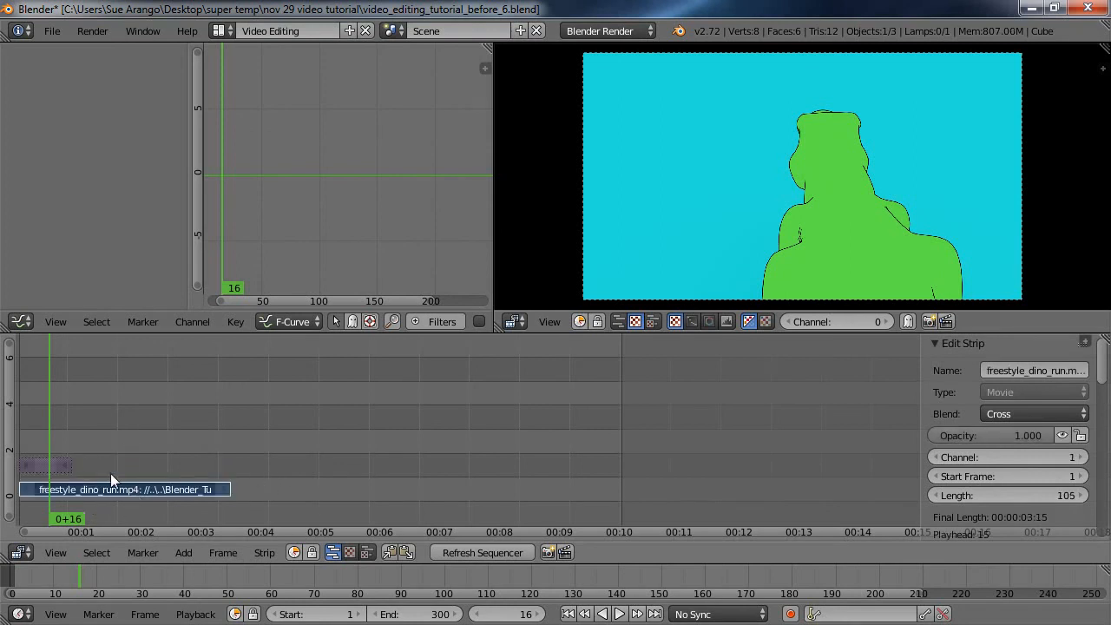
pyautogui.rightClick(42, 463)
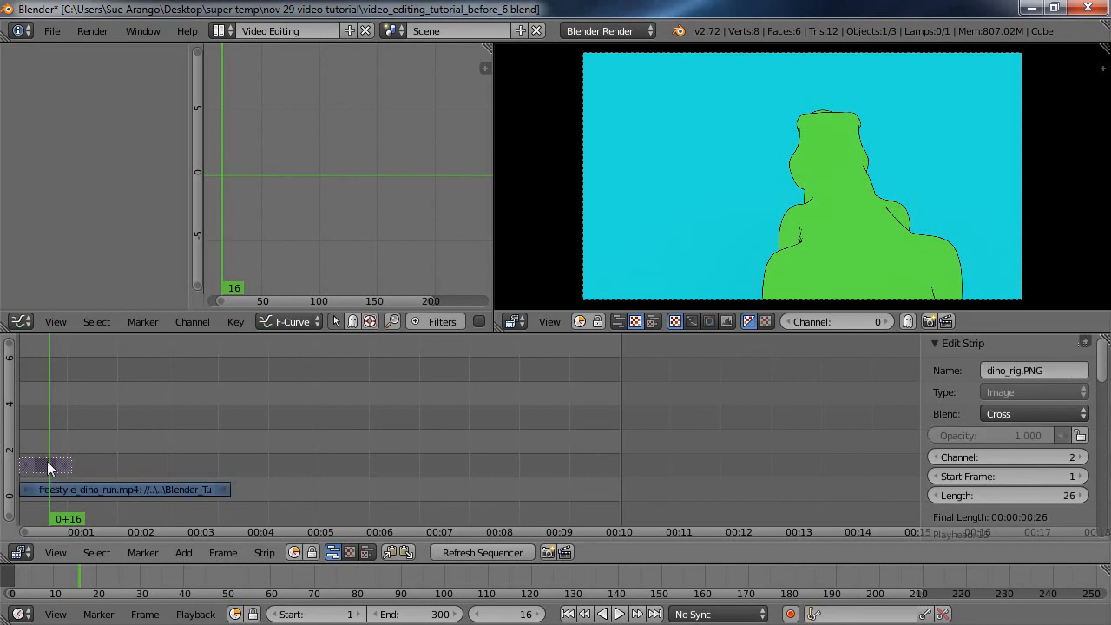
pyautogui.hotkey('alt', 'h')
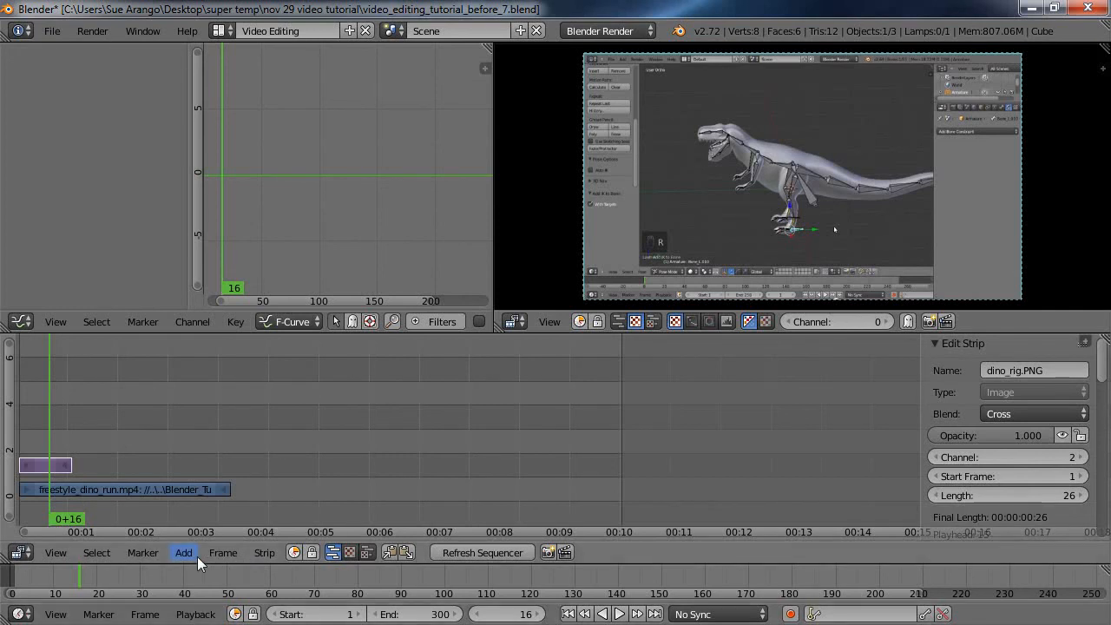
pyautogui.click(184, 552)
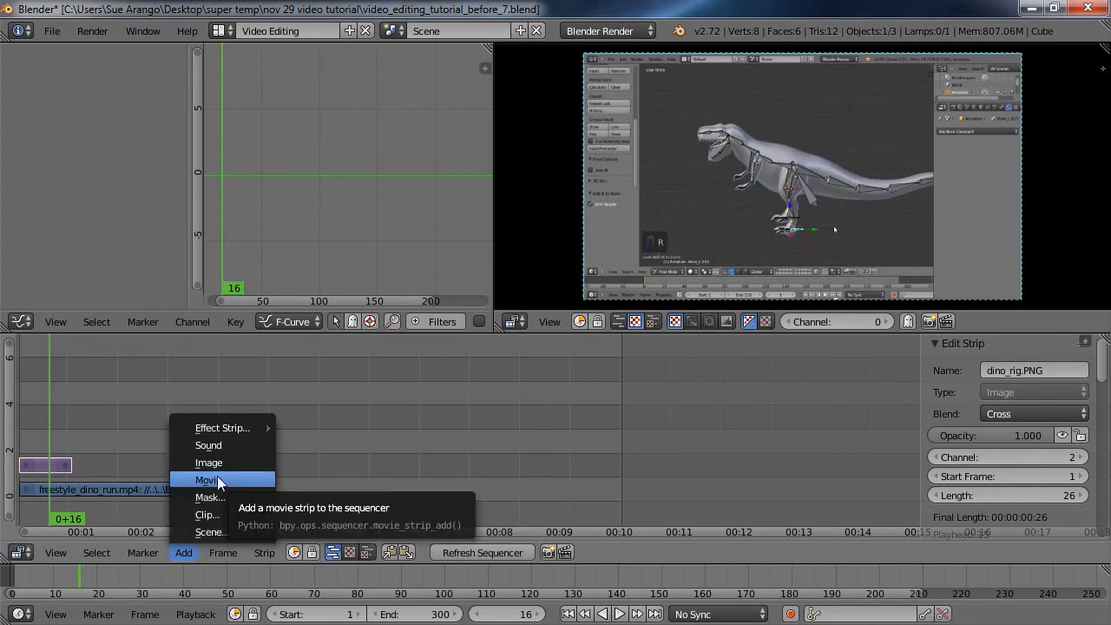
pyautogui.moveTo(226, 427)
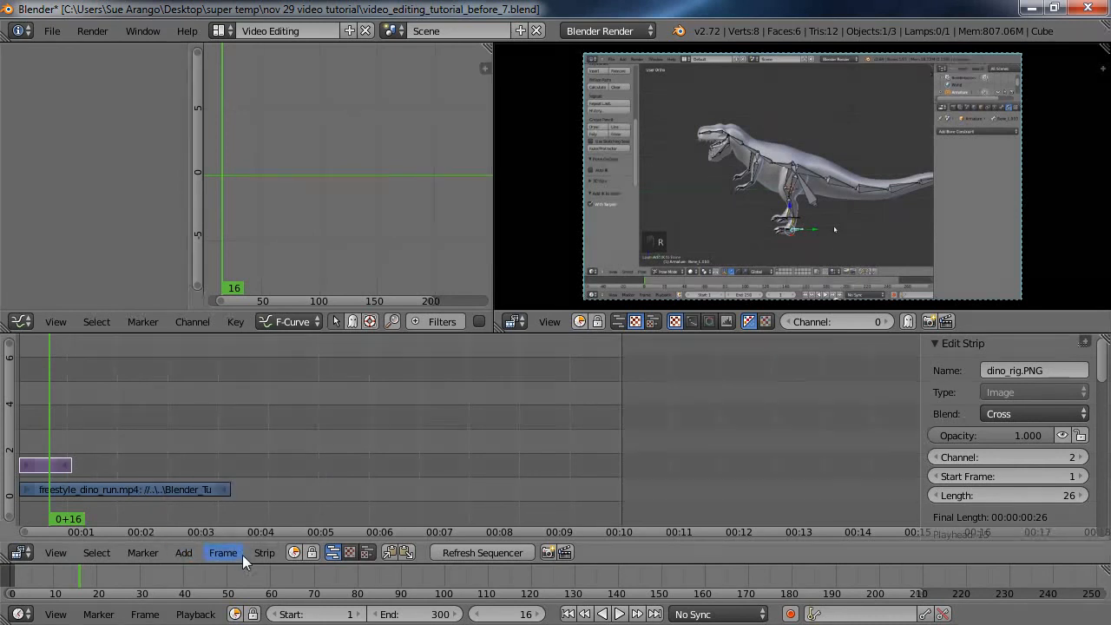
pyautogui.click(183, 552)
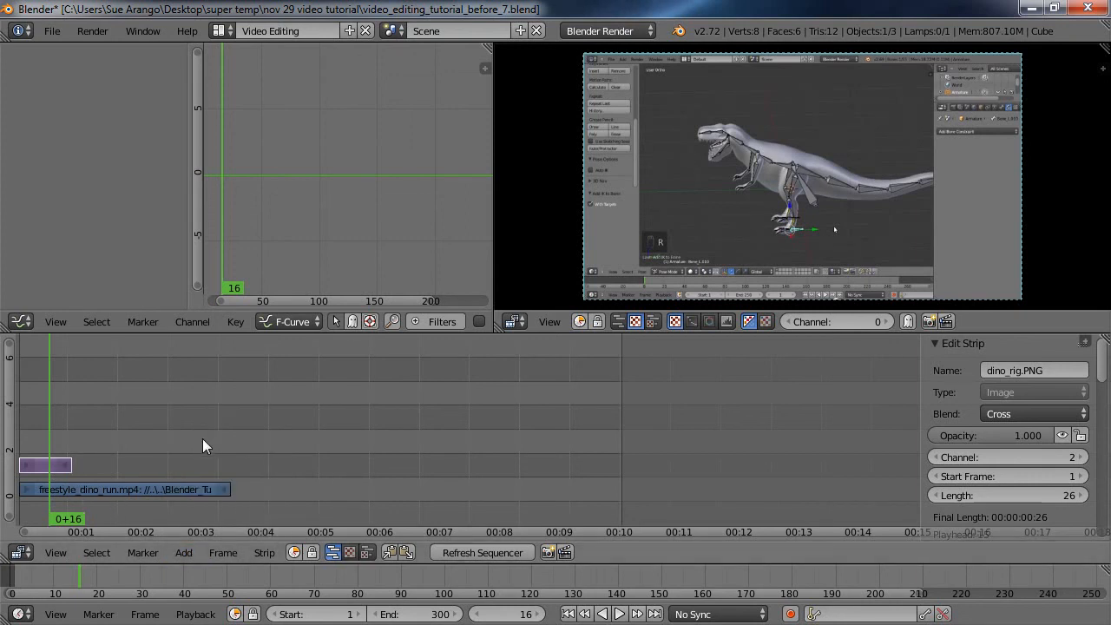
# Mute the dino_rig.PNG image strip and scrub through the start of the dino run clip to frame 30
pyautogui.rightClick(42, 461)
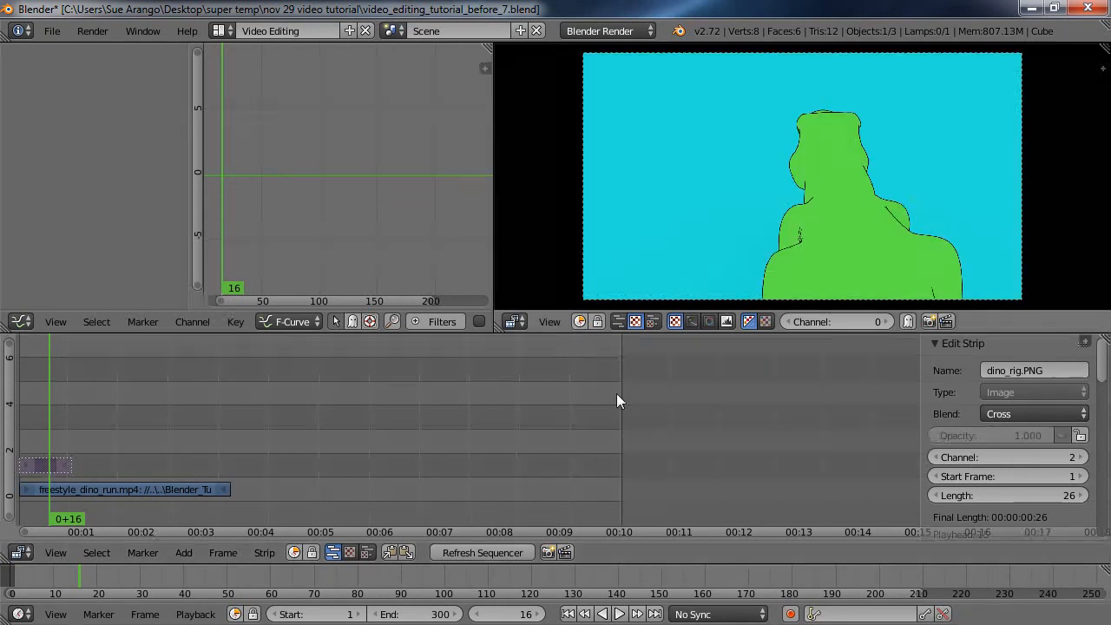
pyautogui.click(22, 518)
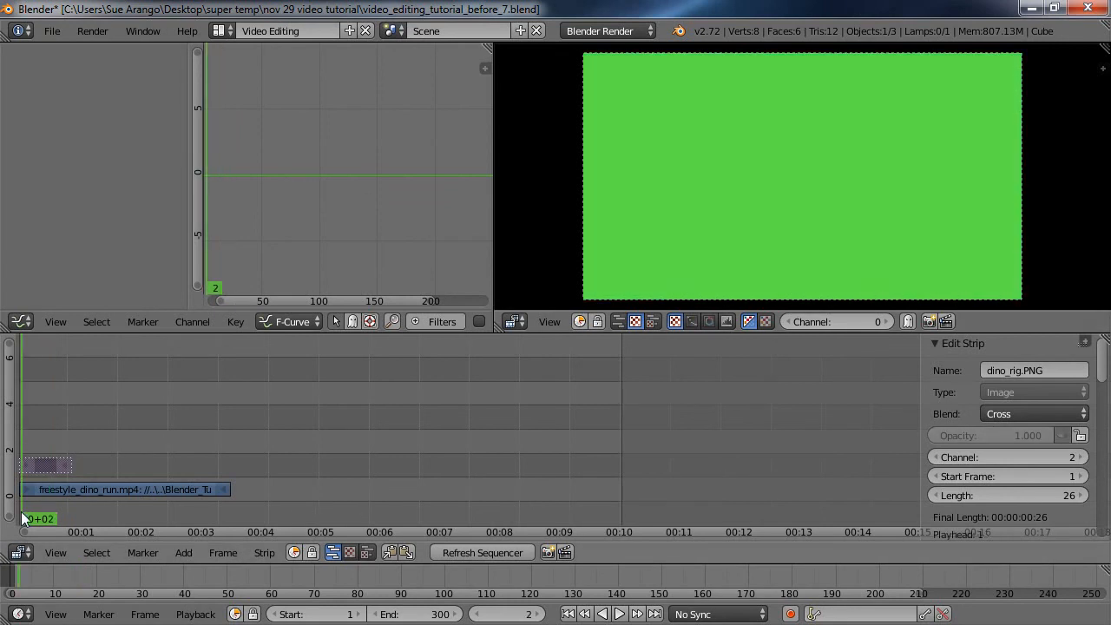
pyautogui.moveTo(22, 518); pyautogui.dragTo(79, 521)
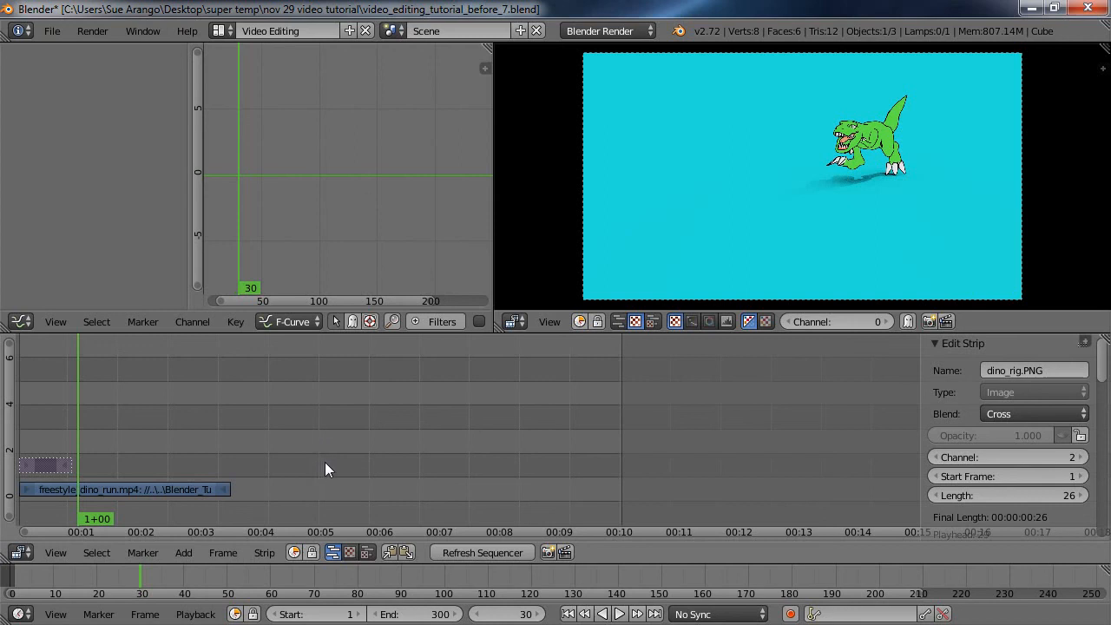
# Compare frames 29 and 30 of the dino run clip to find the shot change, and leave the playhead on frame 29
pyautogui.moveTo(325, 462); pyautogui.dragTo(752, 434, button='middle')
pyautogui.scroll(5, 692, 466)
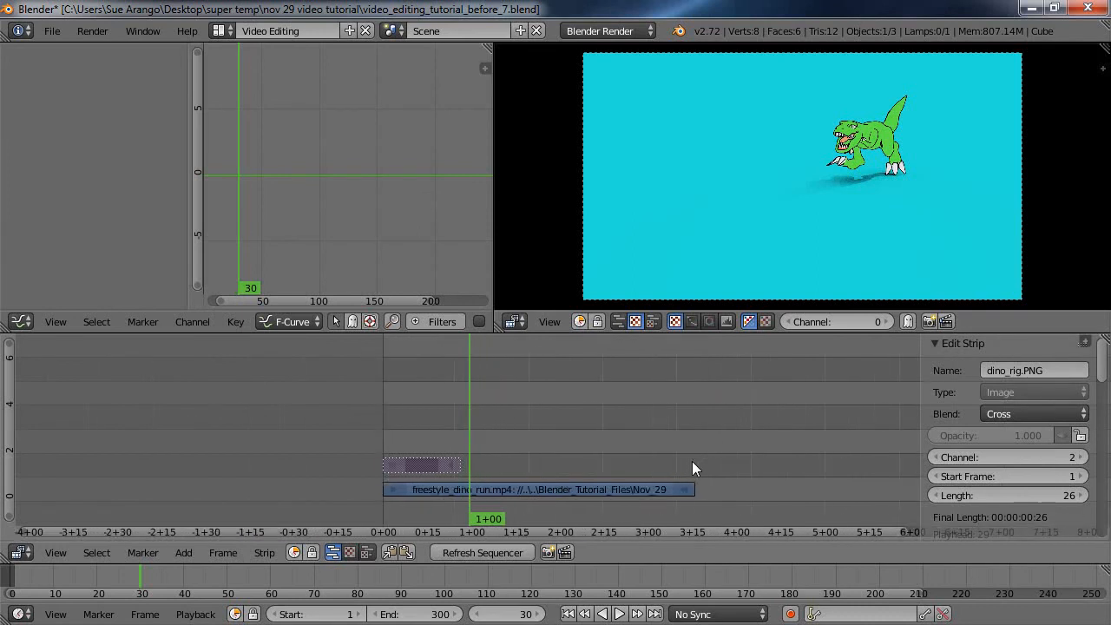
pyautogui.scroll(3, 693, 462)
pyautogui.moveTo(279, 427); pyautogui.dragTo(650, 417, button='middle')
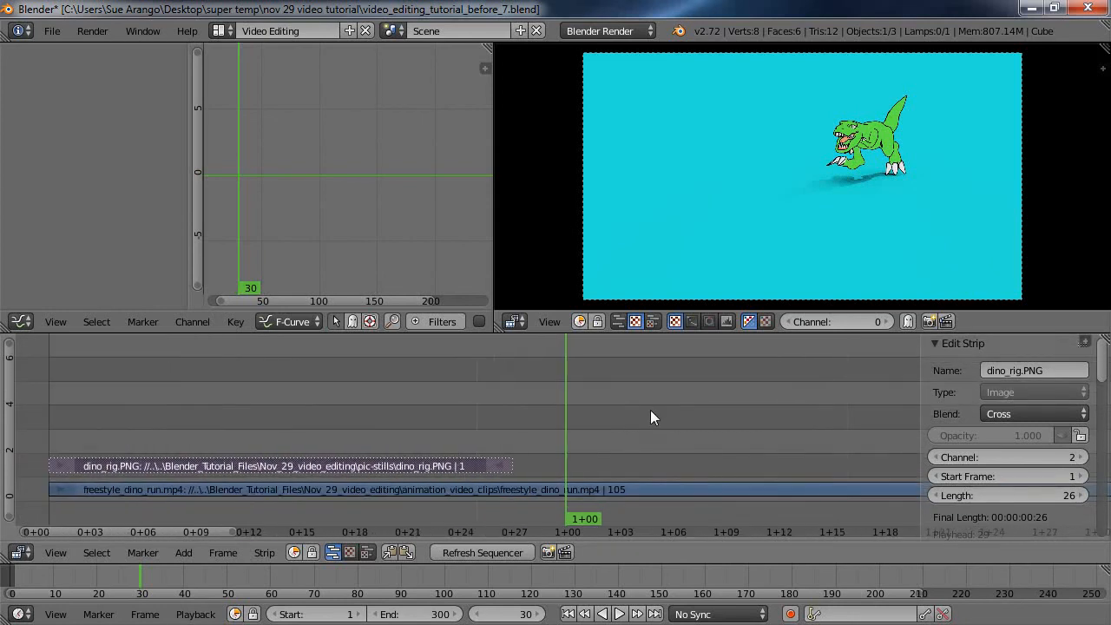
pyautogui.scroll(5, 650, 411)
pyautogui.moveTo(472, 422); pyautogui.dragTo(618, 412, button='middle')
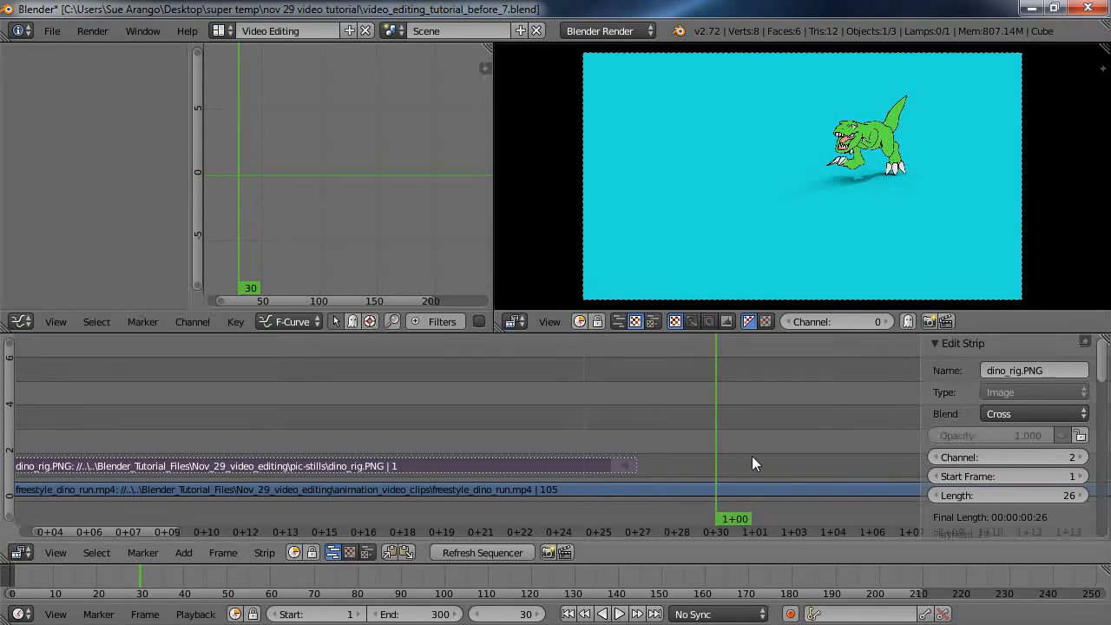
pyautogui.press('Left')
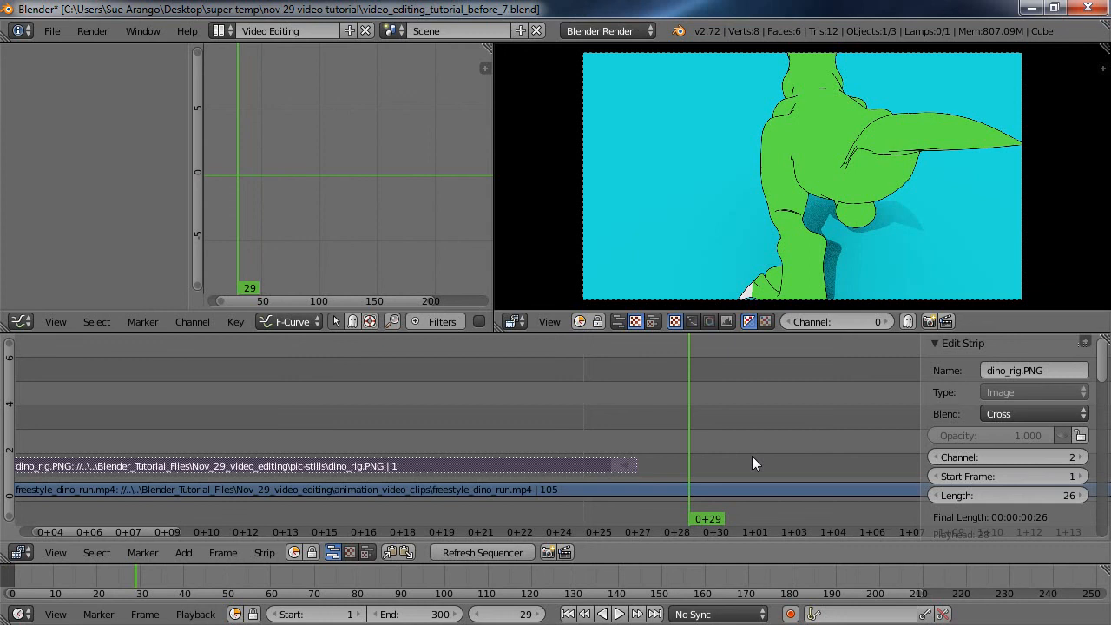
pyautogui.press('Right')
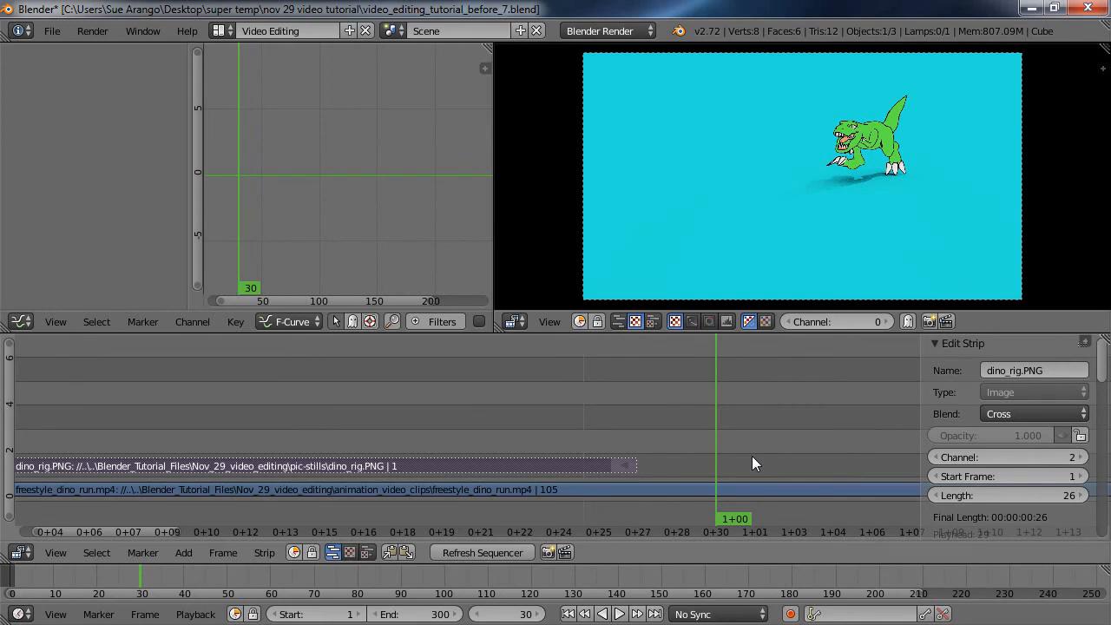
pyautogui.press('Left')
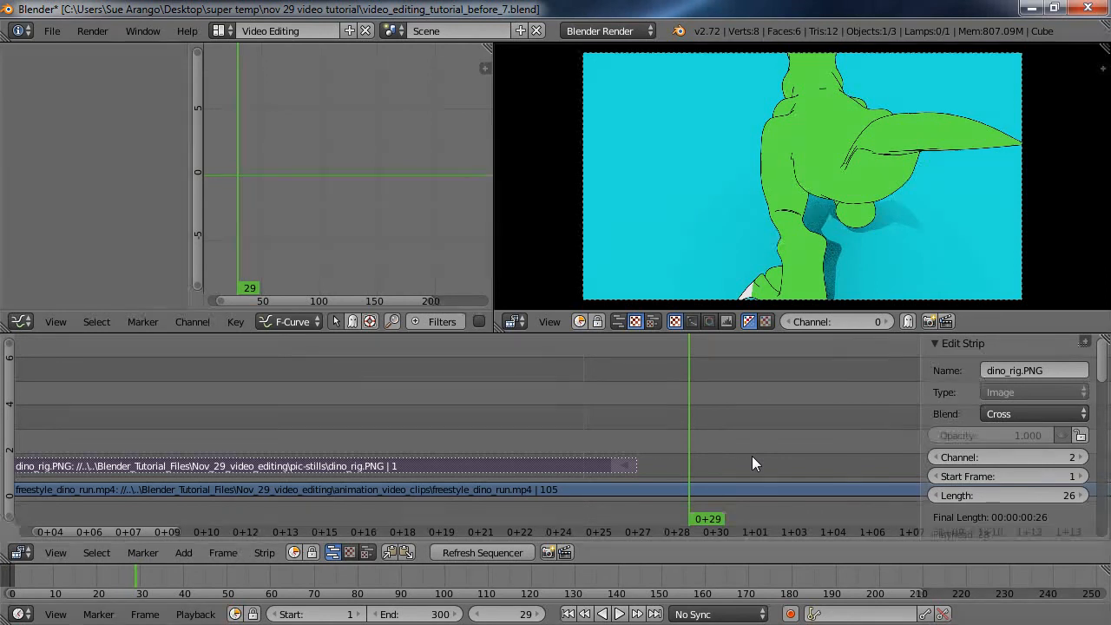
pyautogui.press('Right')
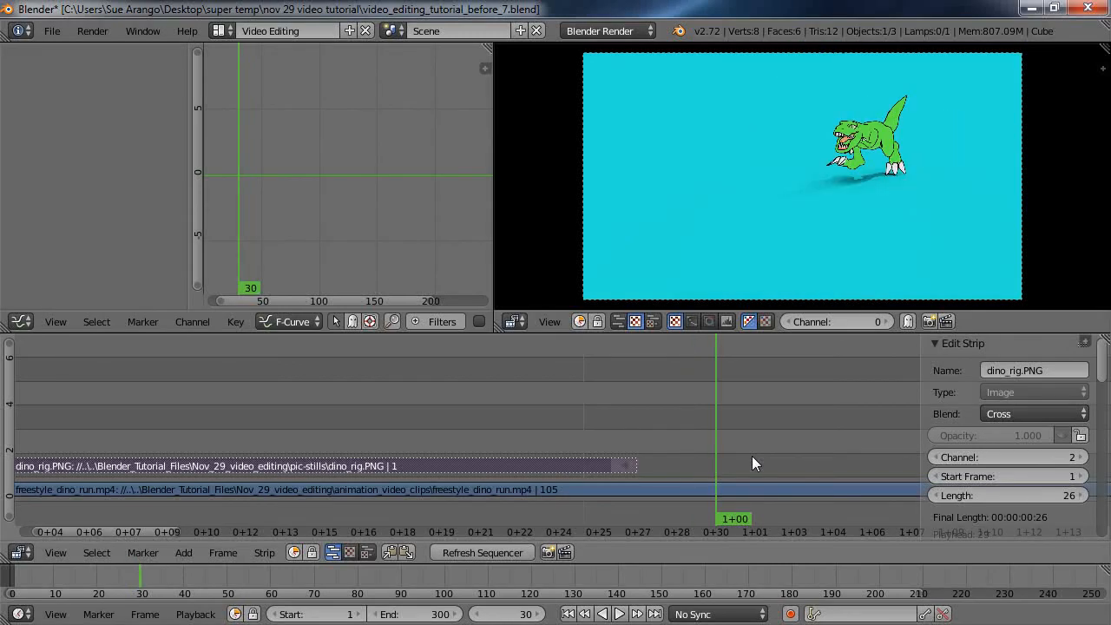
pyautogui.press('Left')
pyautogui.press('Right')
pyautogui.press('Left')
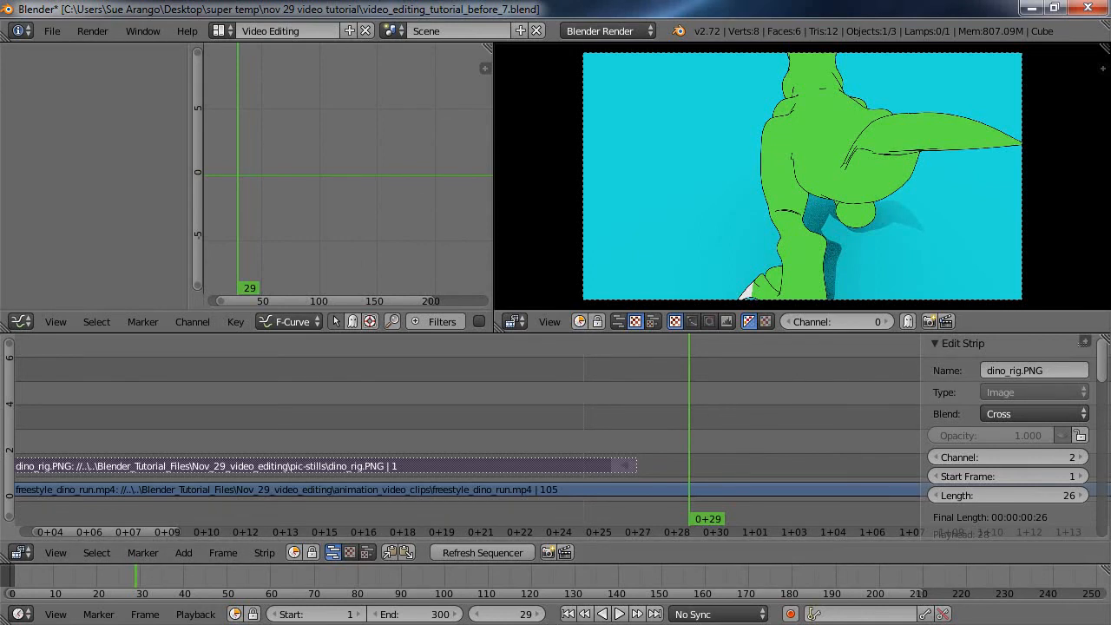
# Undo the last change and cut the freestyle_dino_run.mp4 strip at frame 29
pyautogui.hotkey('ctrl', 'z')
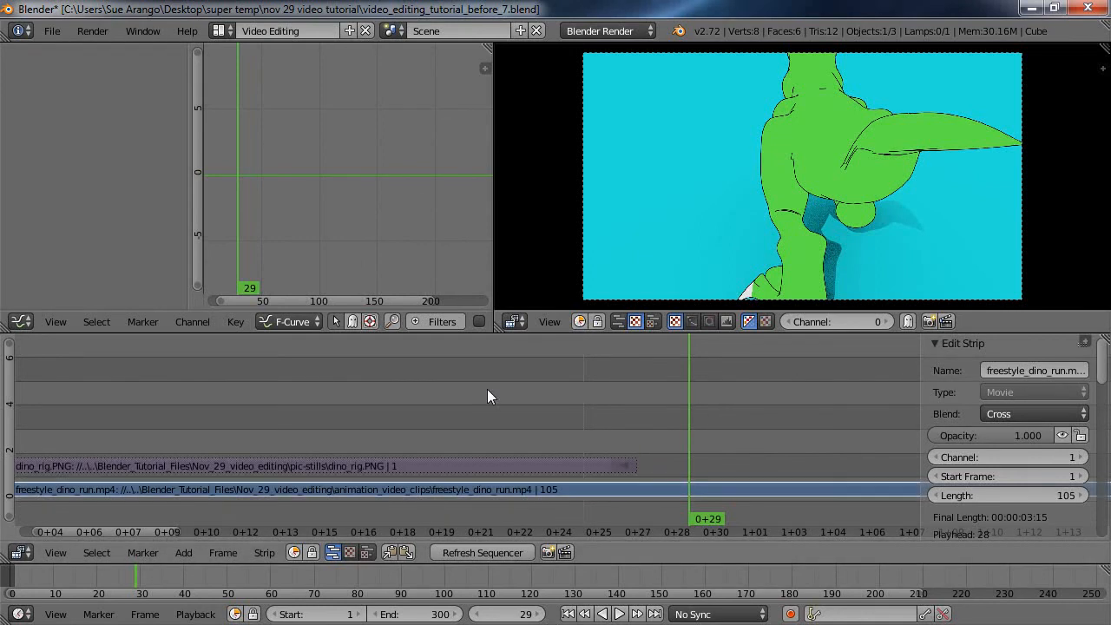
pyautogui.rightClick(711, 488)
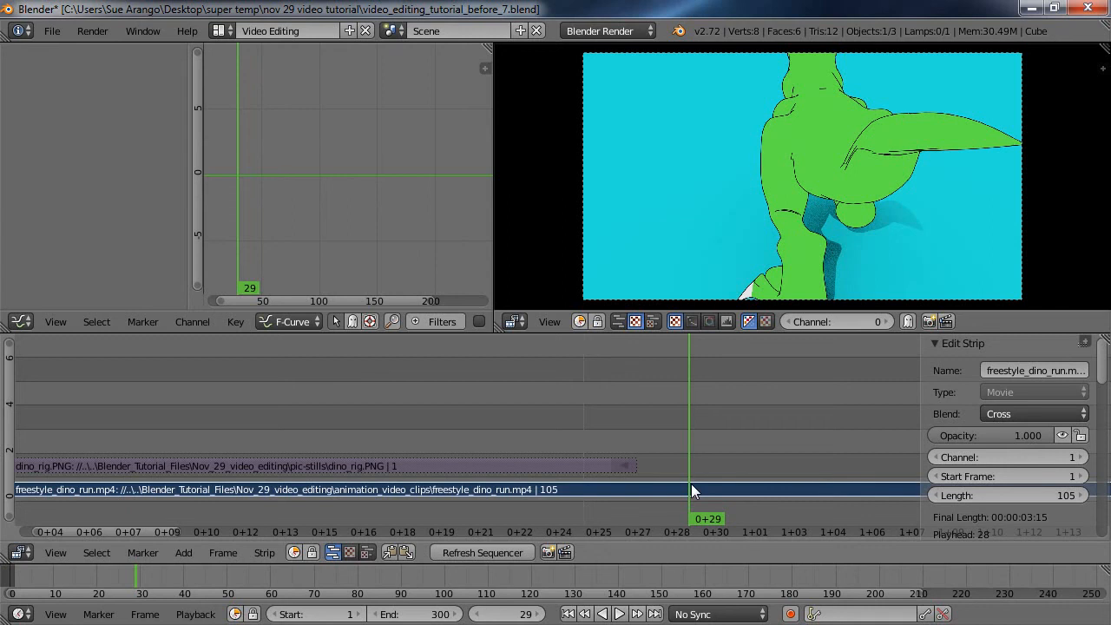
pyautogui.press('k')
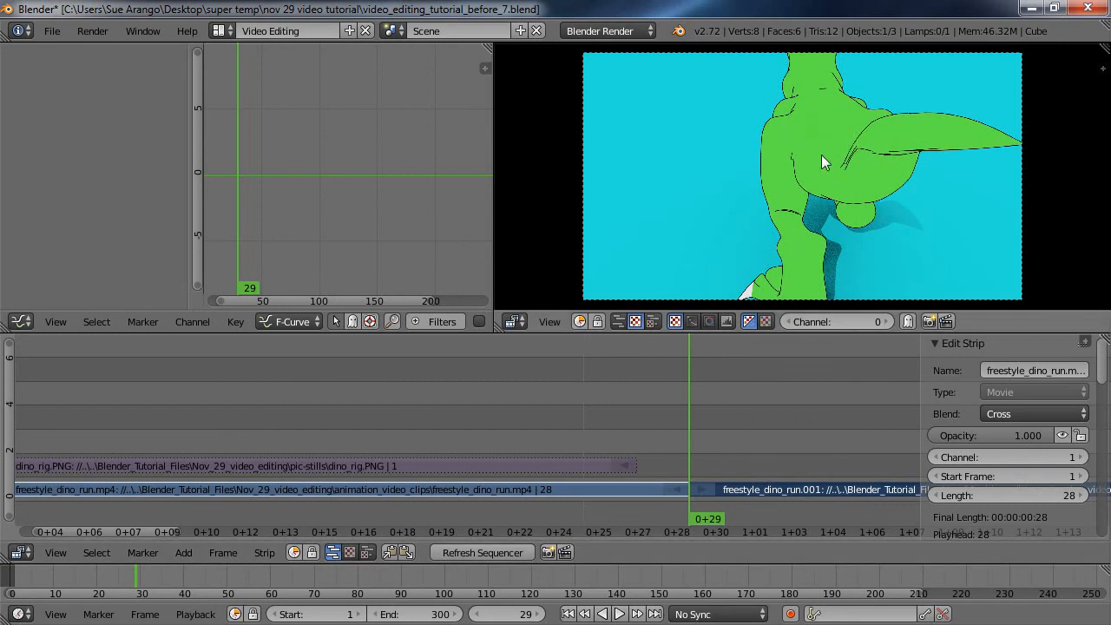
# Delete the part of the dino run strip before the cut, then check frame 30 and return the playhead to frame 29
pyautogui.click(644, 488)
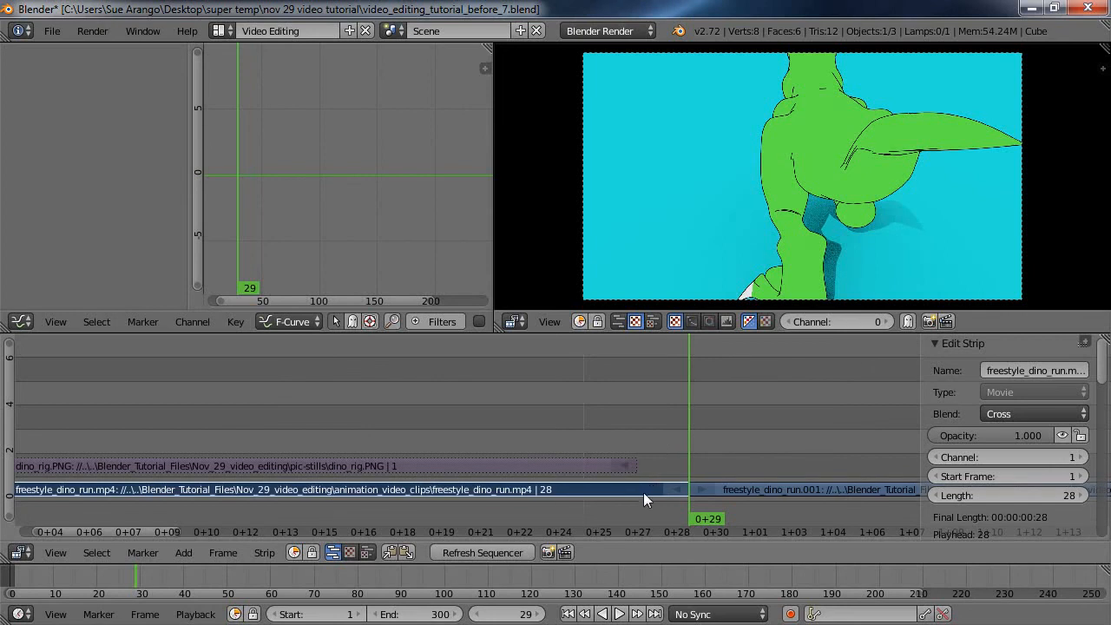
pyautogui.press('x')
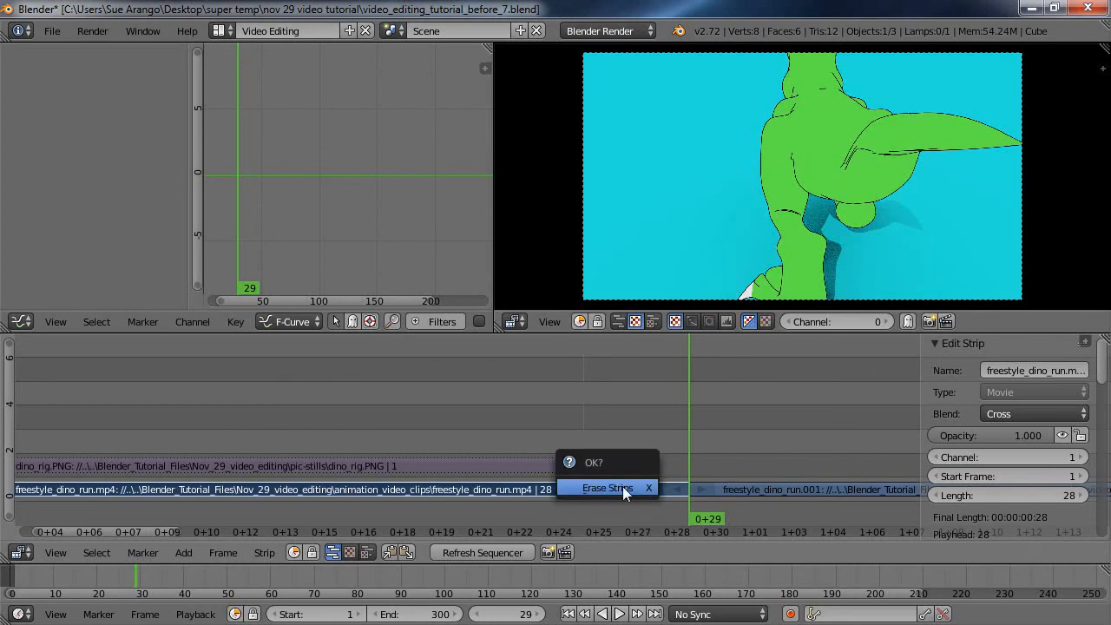
pyautogui.click(621, 488)
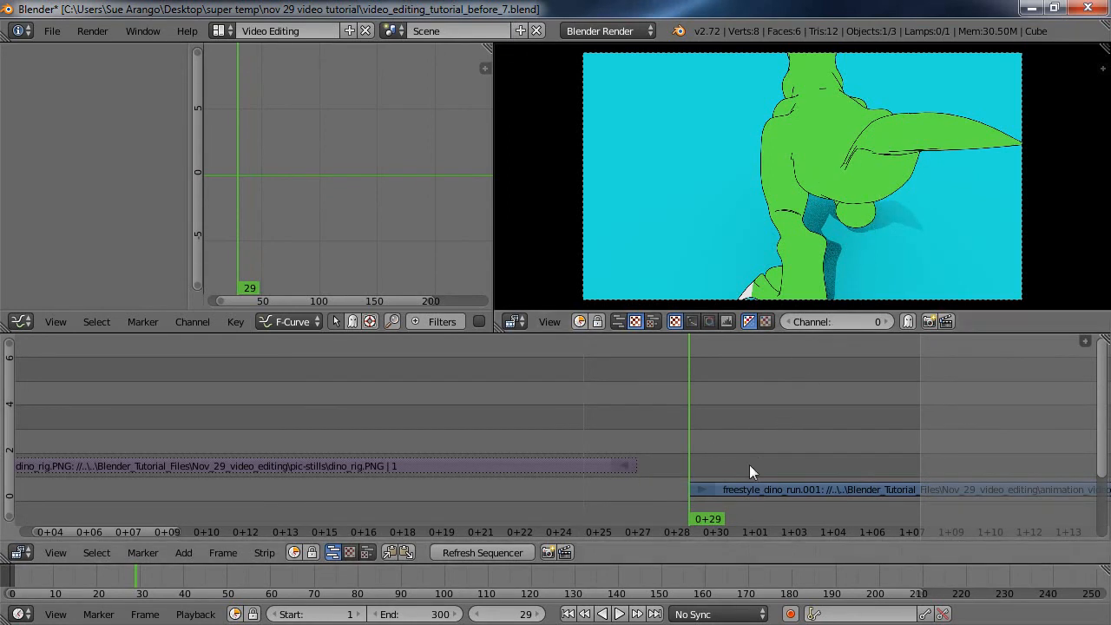
pyautogui.click(712, 513)
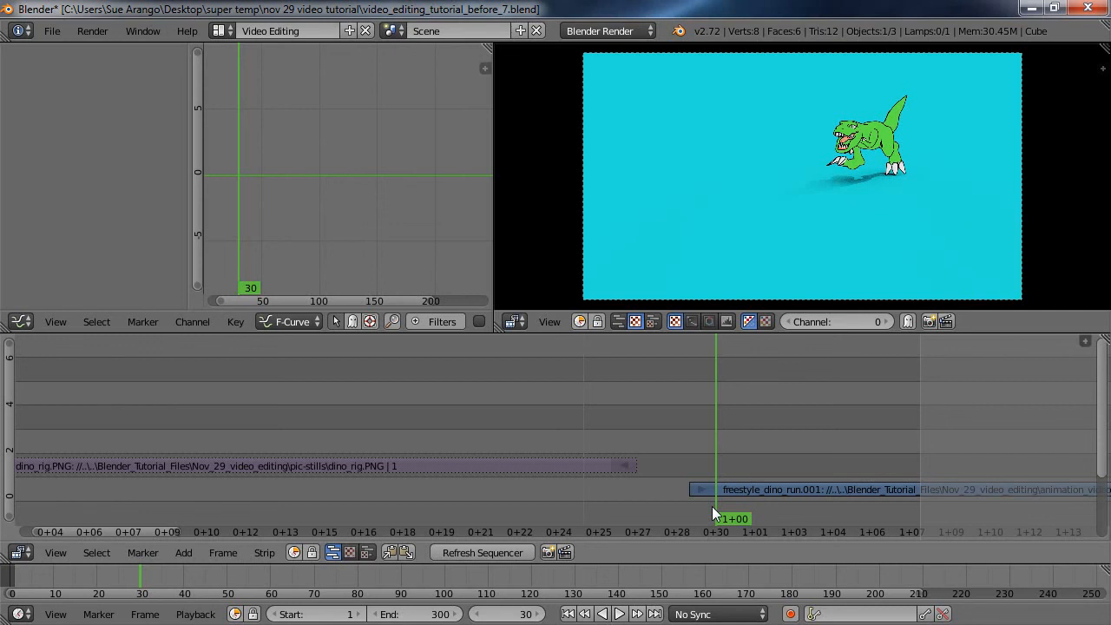
pyautogui.press('Left')
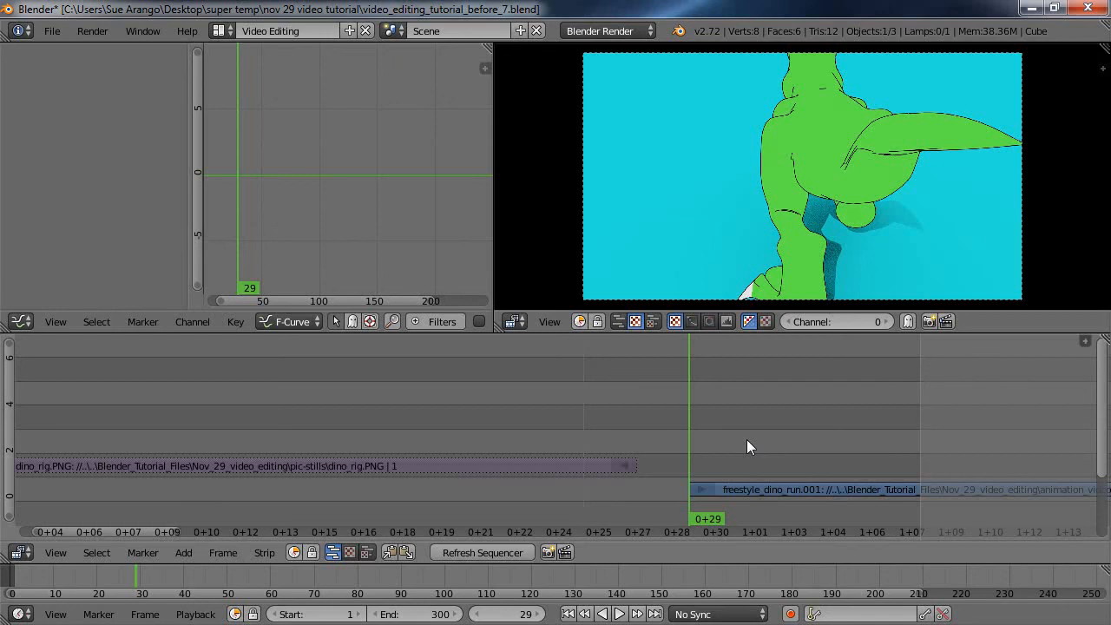
# Undo the removal and the cut of the dino run strip to restore the whole freestyle_dino_run.mp4 clip
pyautogui.hotkey('ctrl', 'z')
pyautogui.hotkey('ctrl', 'z')
pyautogui.hotkey('ctrl', 'z')
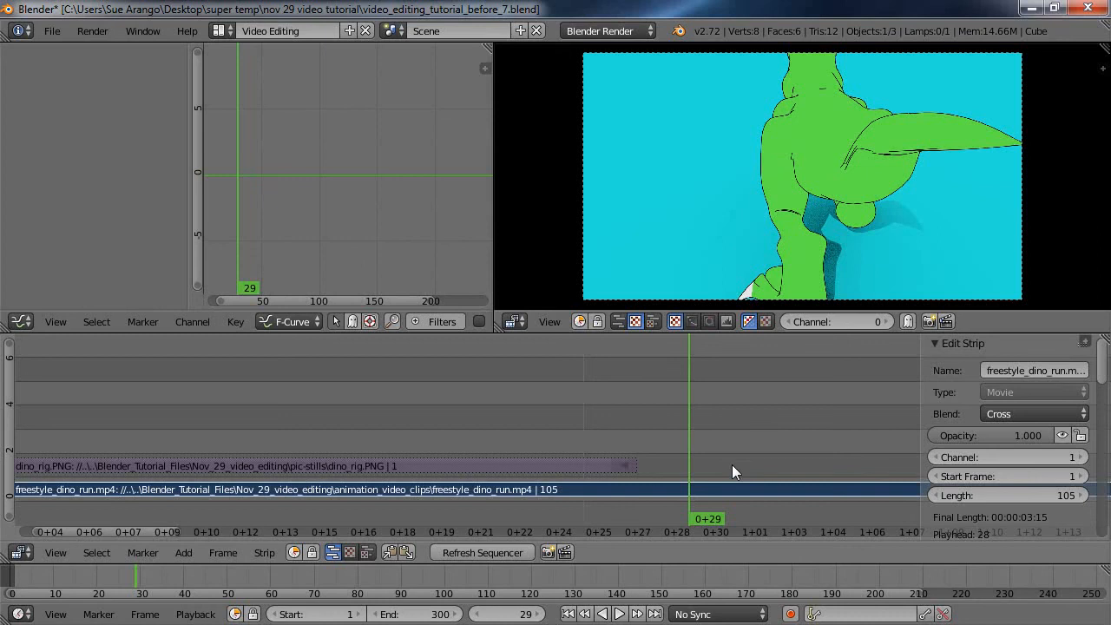
# Hard-cut the freestyle_dino_run.mp4 strip at frame 30 and erase the part before the cut
pyautogui.press('Right')
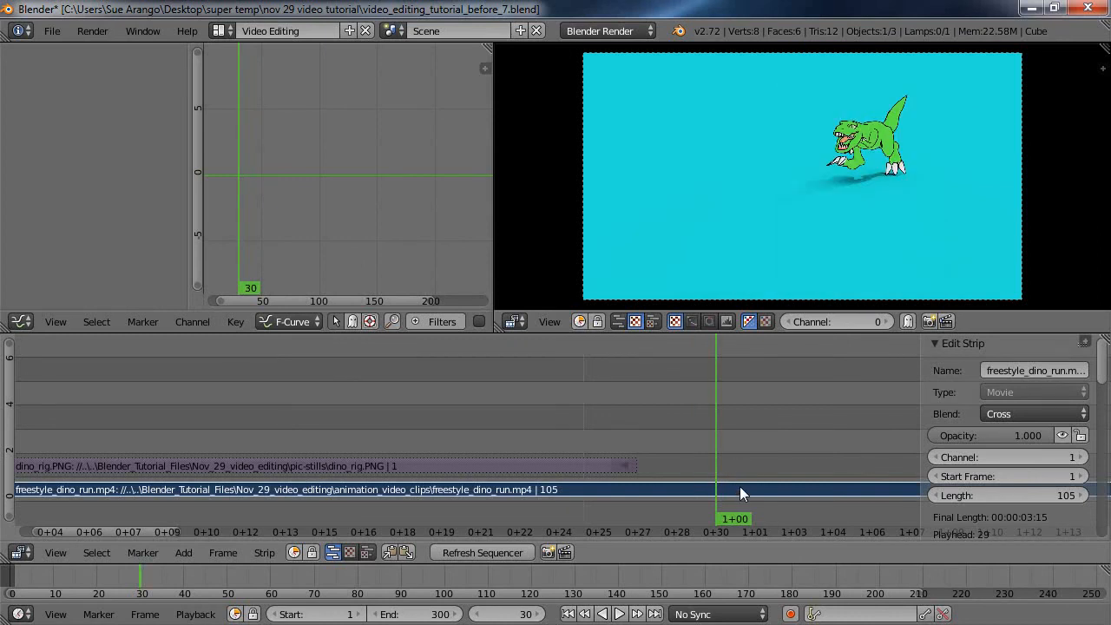
pyautogui.press('k')
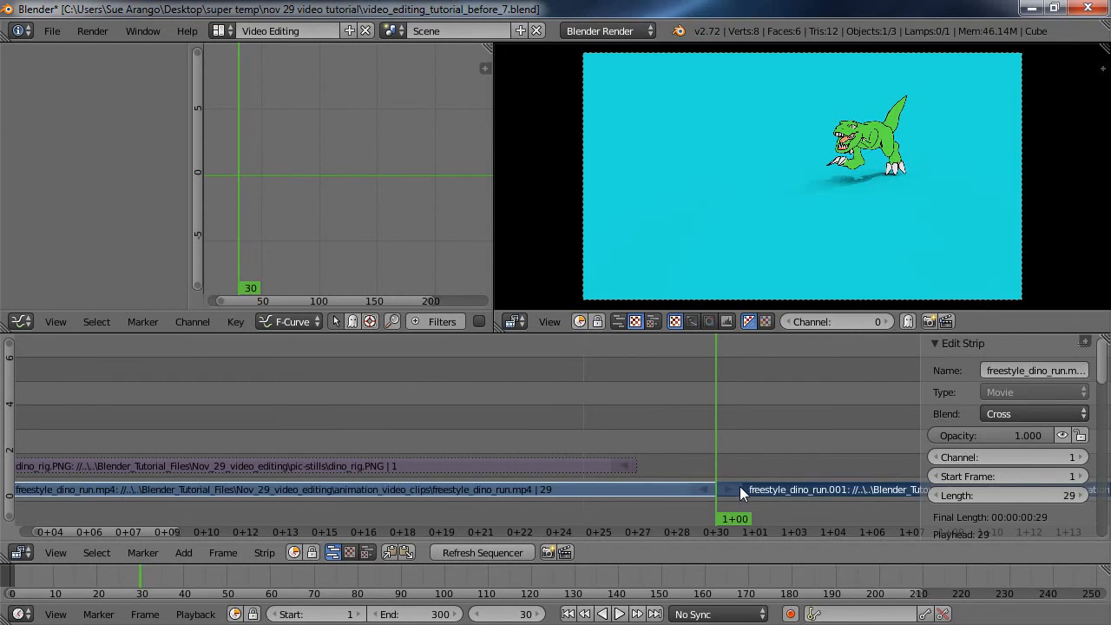
pyautogui.rightClick(650, 490)
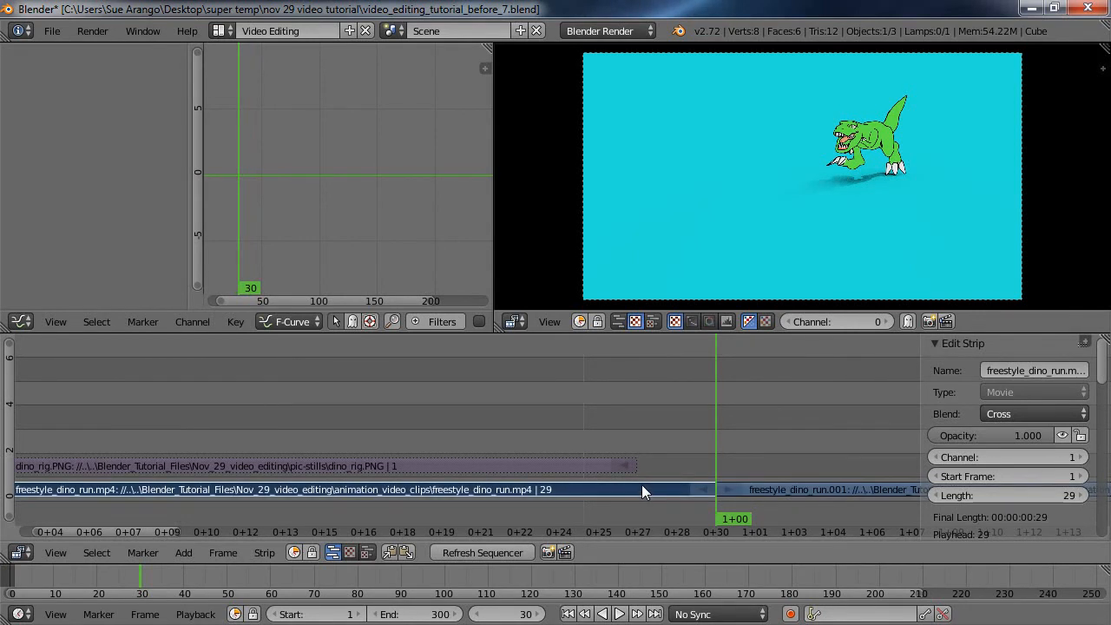
pyautogui.press('x')
pyautogui.click(641, 484)
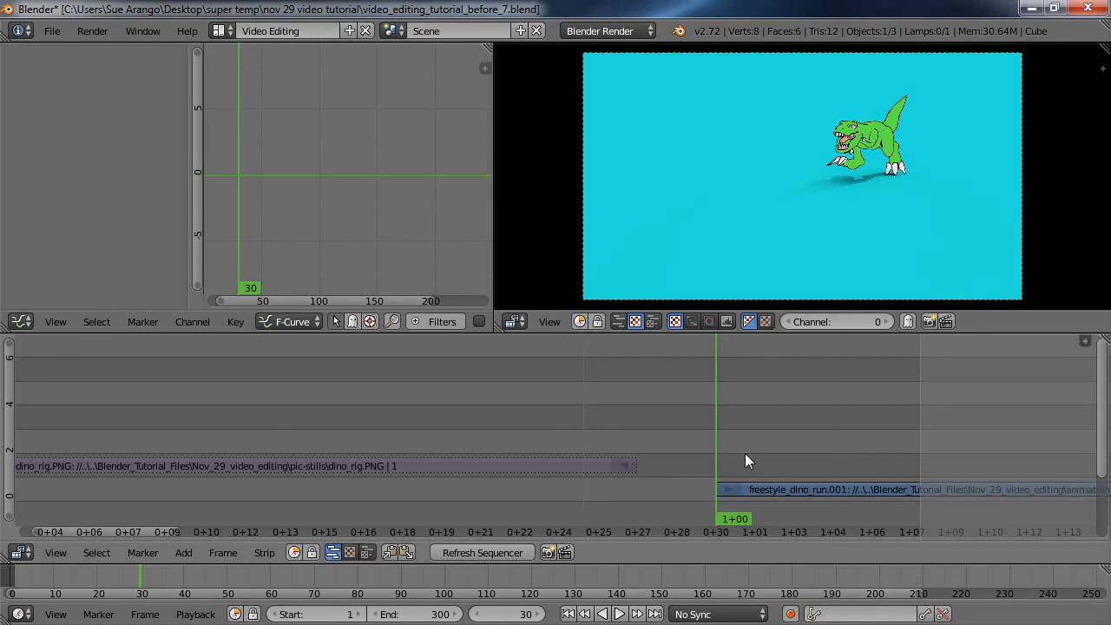
# Undo the erased part, the cut at frame 30 and the playhead change
pyautogui.hotkey('ctrl', 'z')
pyautogui.hotkey('ctrl', 'z')
pyautogui.hotkey('ctrl', 'z')
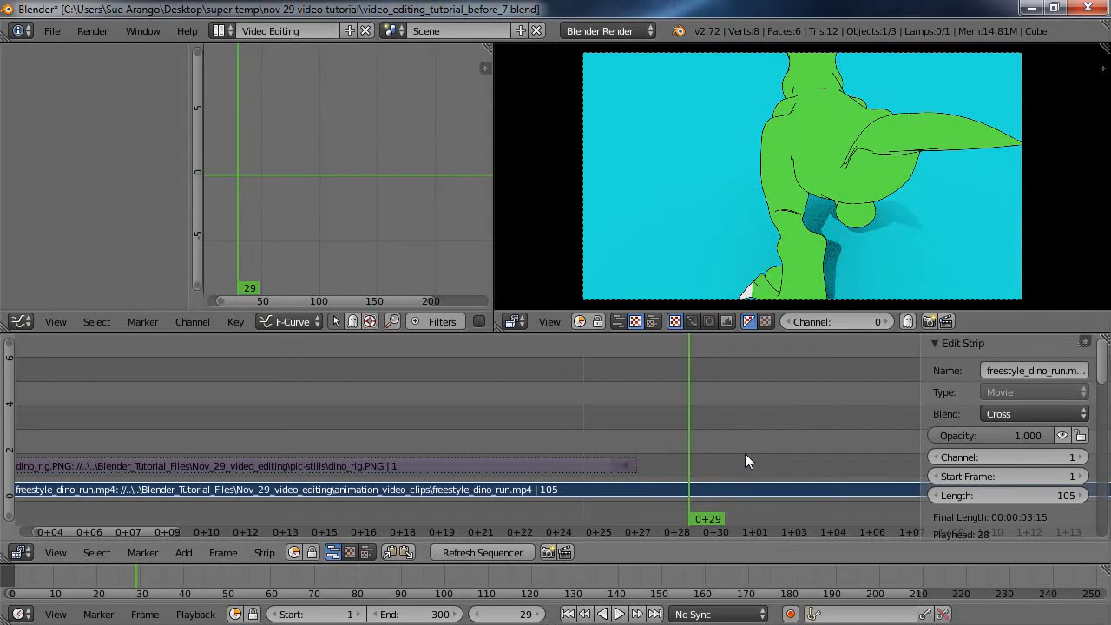
# Soft-cut the freestyle_dino_run.mp4 strip at frame 29 and erase the part before the cut
pyautogui.press('k')
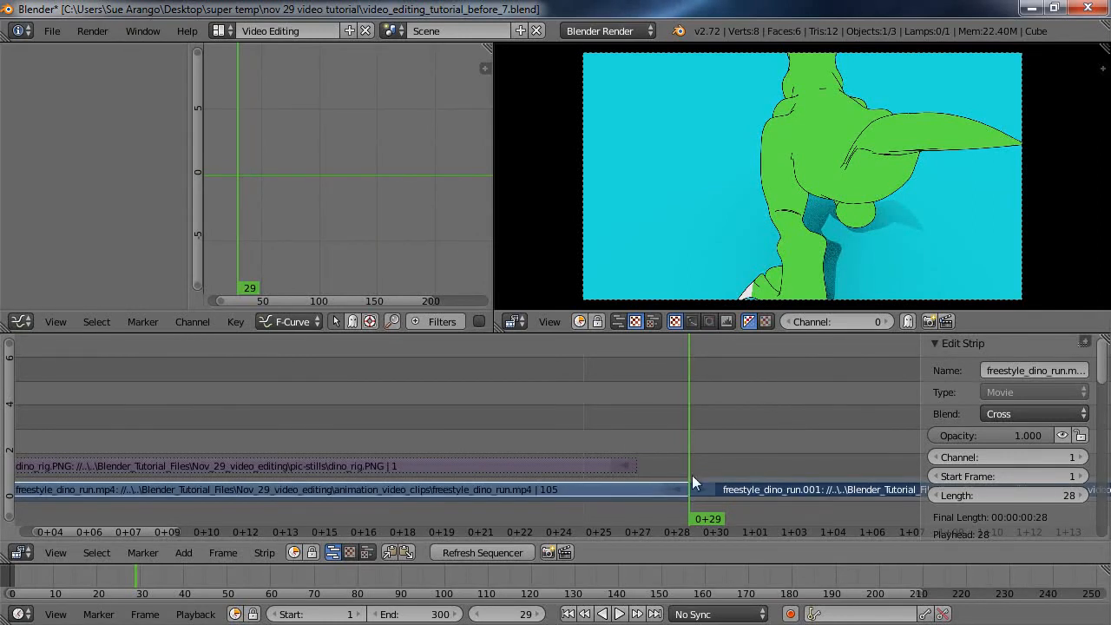
pyautogui.rightClick(647, 489)
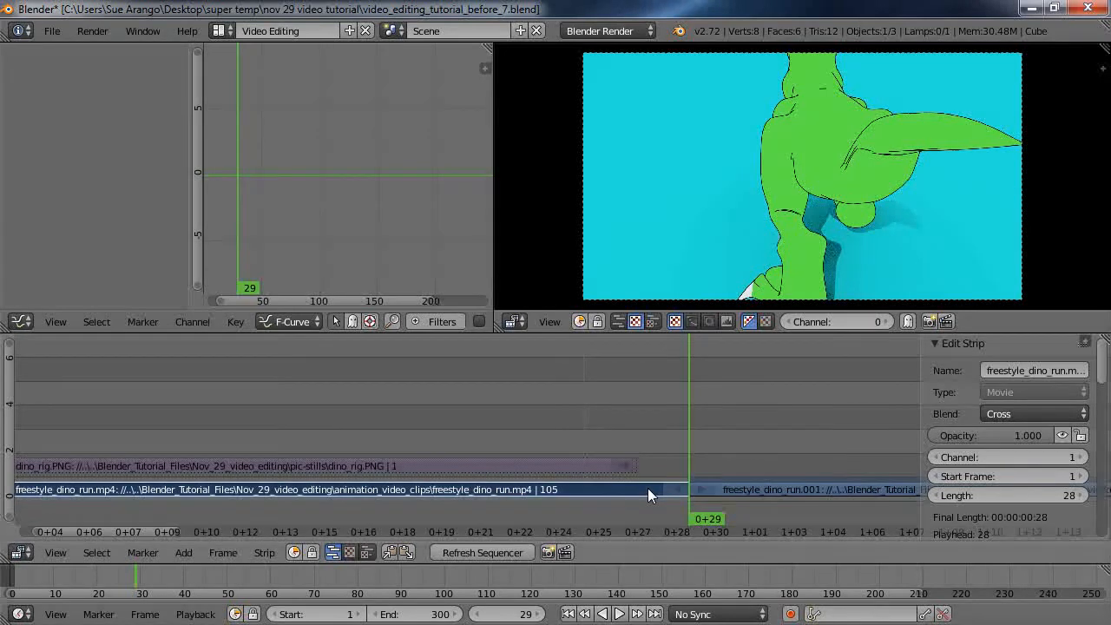
pyautogui.press('x')
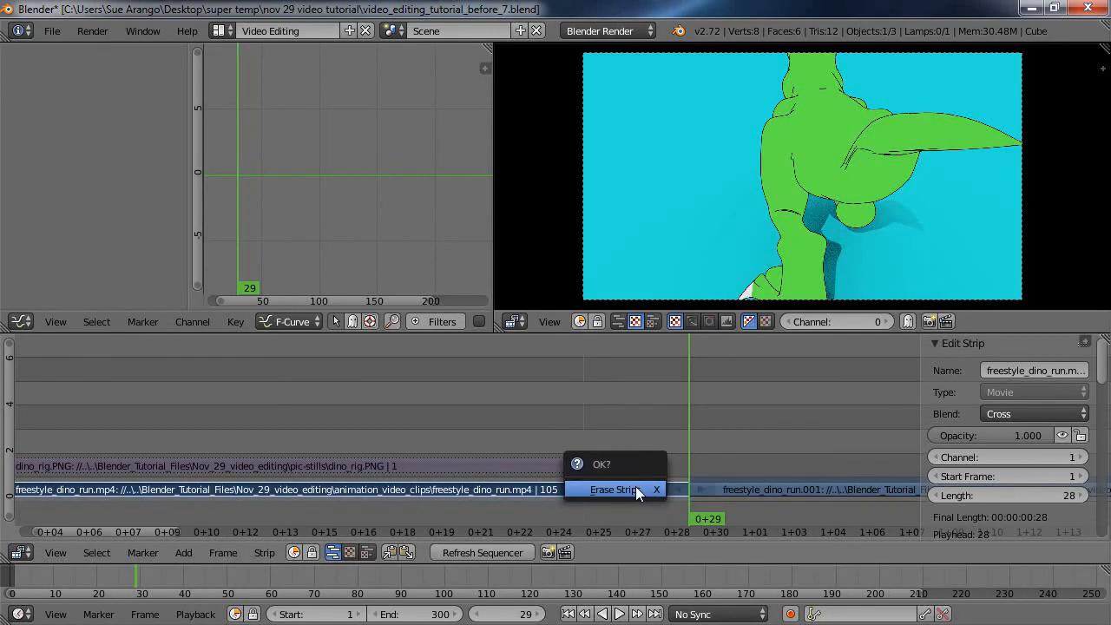
pyautogui.click(614, 490)
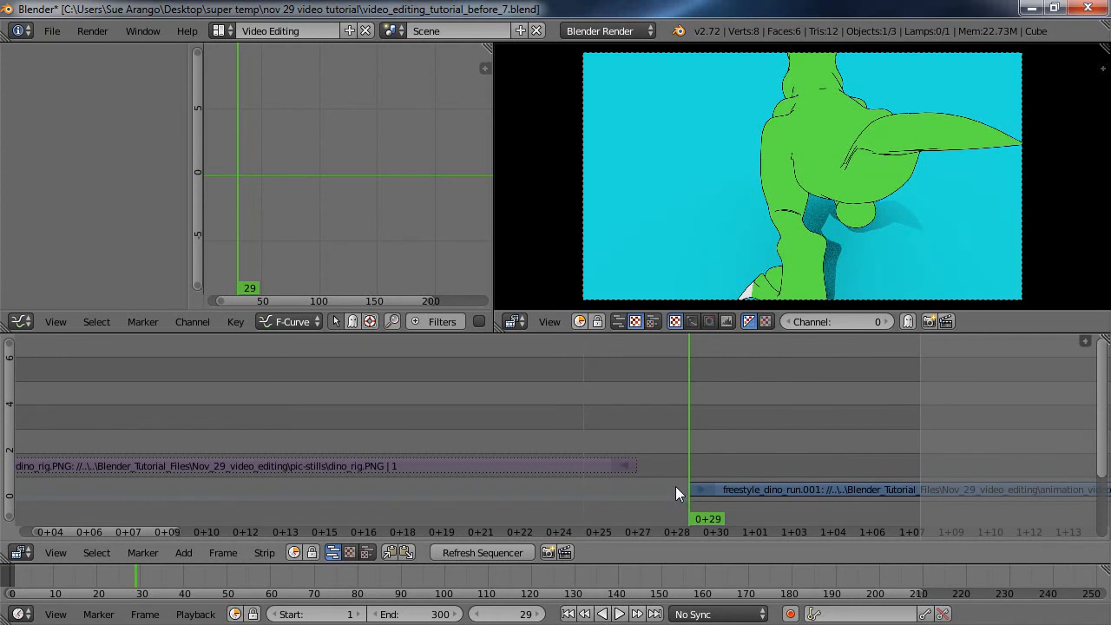
# Undo the erased part and the soft cut at frame 29
pyautogui.hotkey('ctrl', 'z')
pyautogui.hotkey('ctrl', 'z')
pyautogui.hotkey('ctrl', 'z')
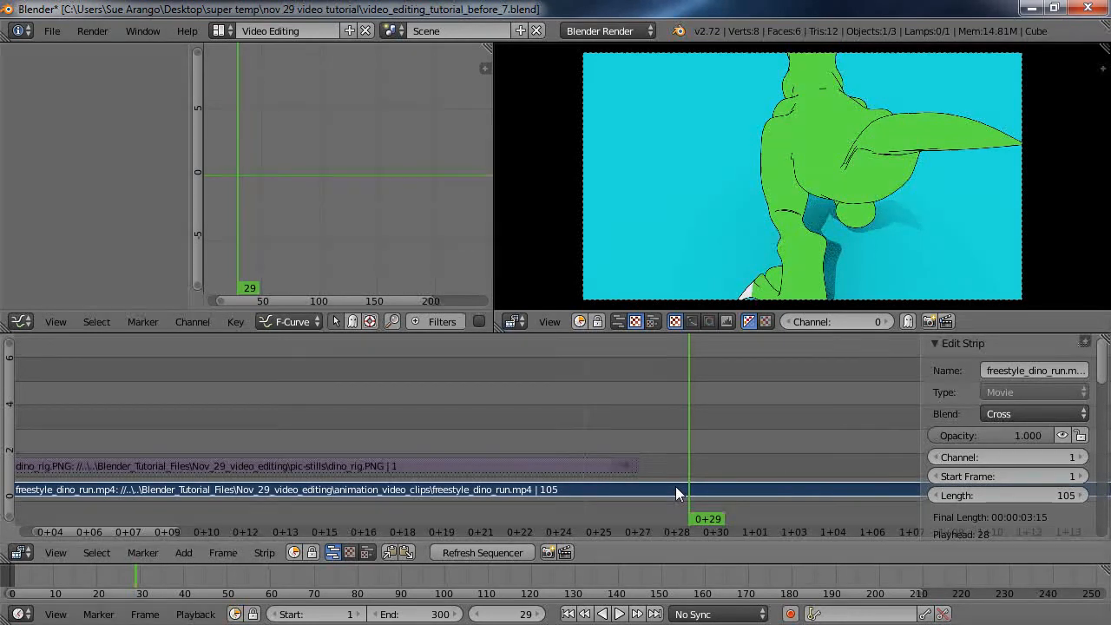
# Hard-cut the freestyle_dino_run.mp4 strip at frame 29 and erase the part before the cut
pyautogui.press('k')
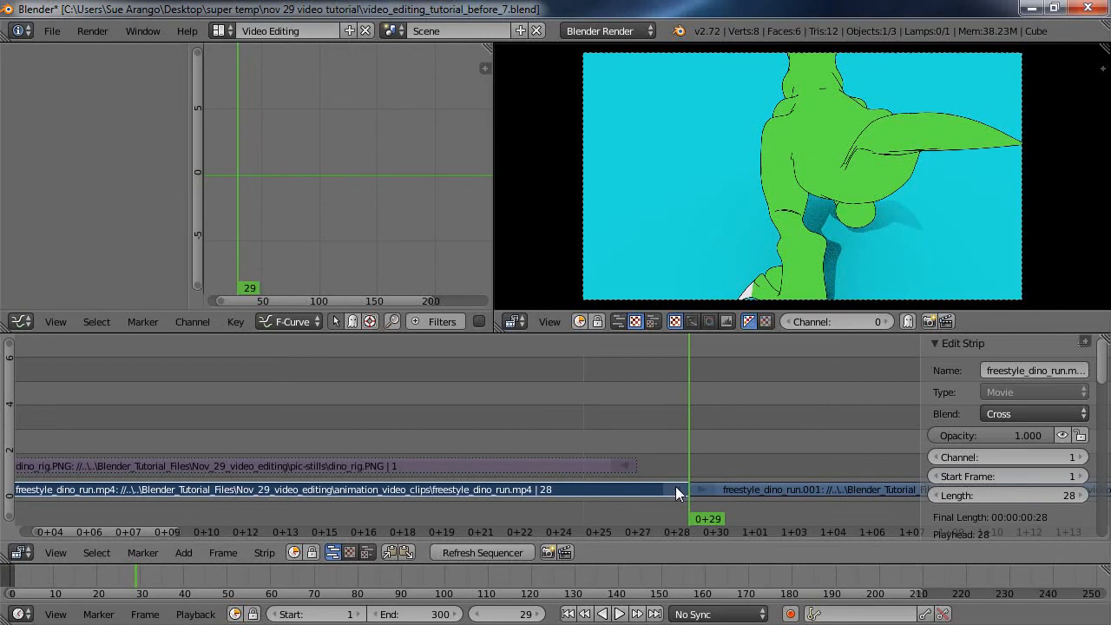
pyautogui.press('x')
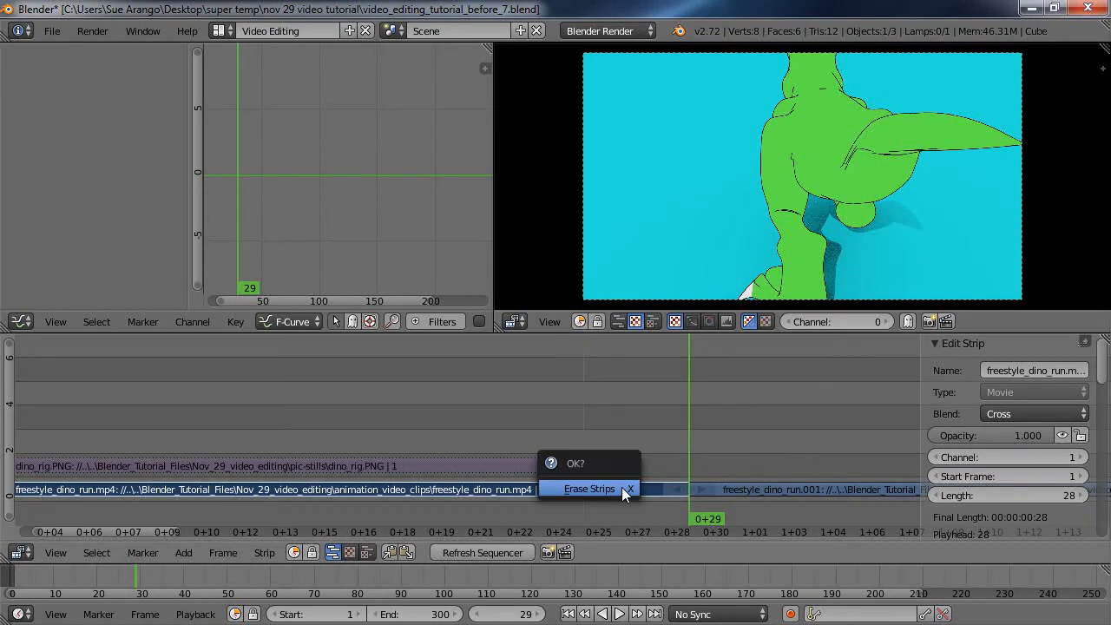
pyautogui.click(621, 487)
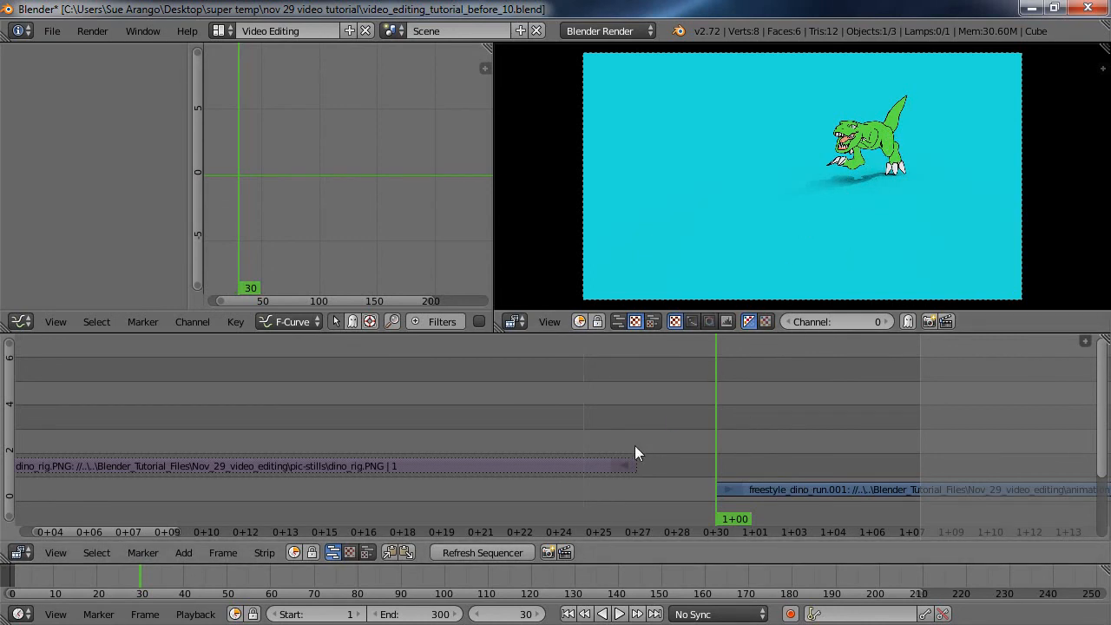
# Scrub the sequence from frame 1 to frame 15 and unmute the dino_rig.PNG image strip
pyautogui.scroll(-3, 672, 419)
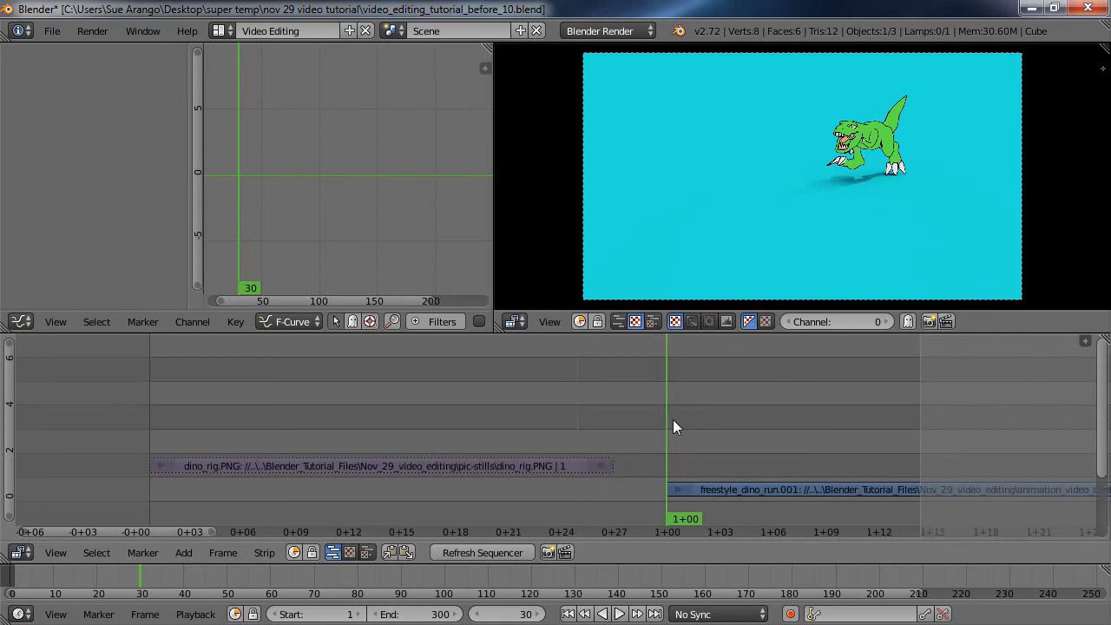
pyautogui.scroll(-1, 672, 419)
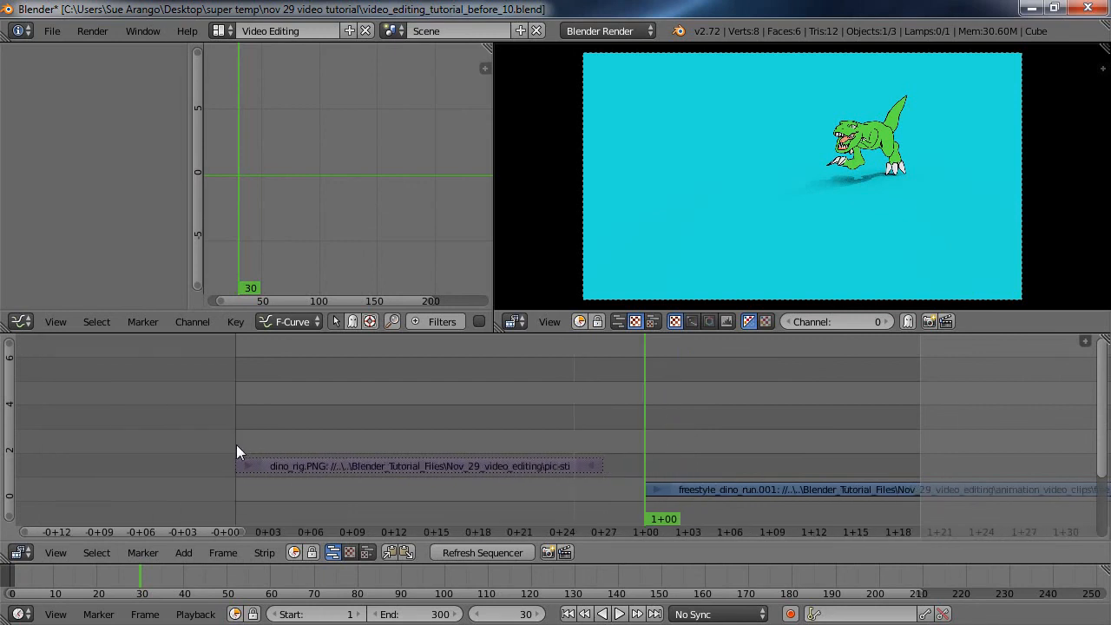
pyautogui.click(236, 444)
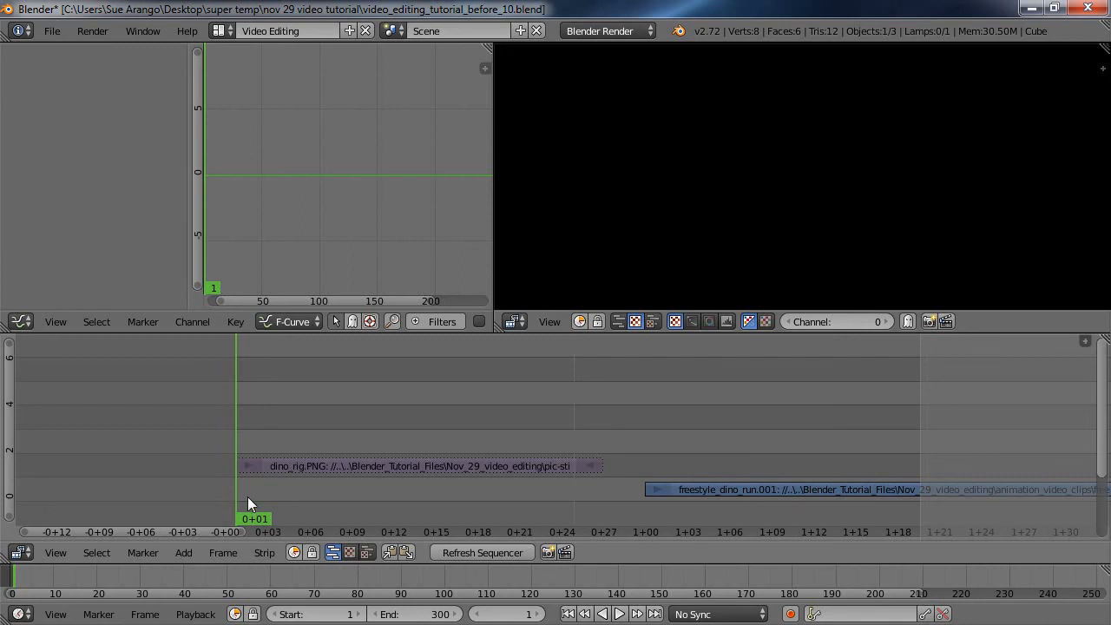
pyautogui.moveTo(248, 503); pyautogui.dragTo(433, 507)
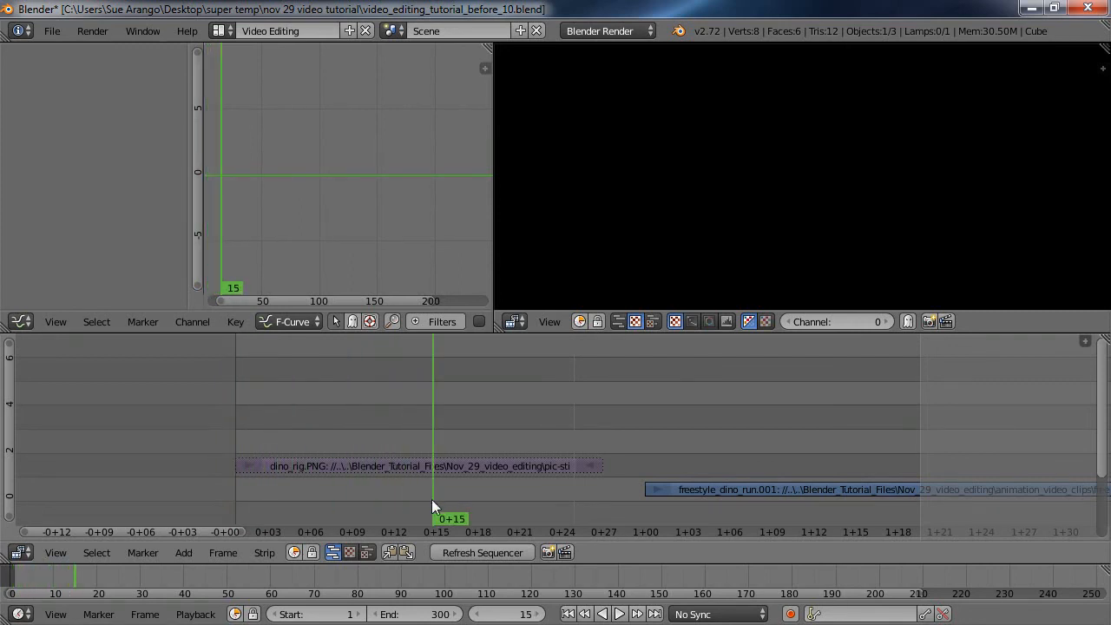
pyautogui.rightClick(392, 468)
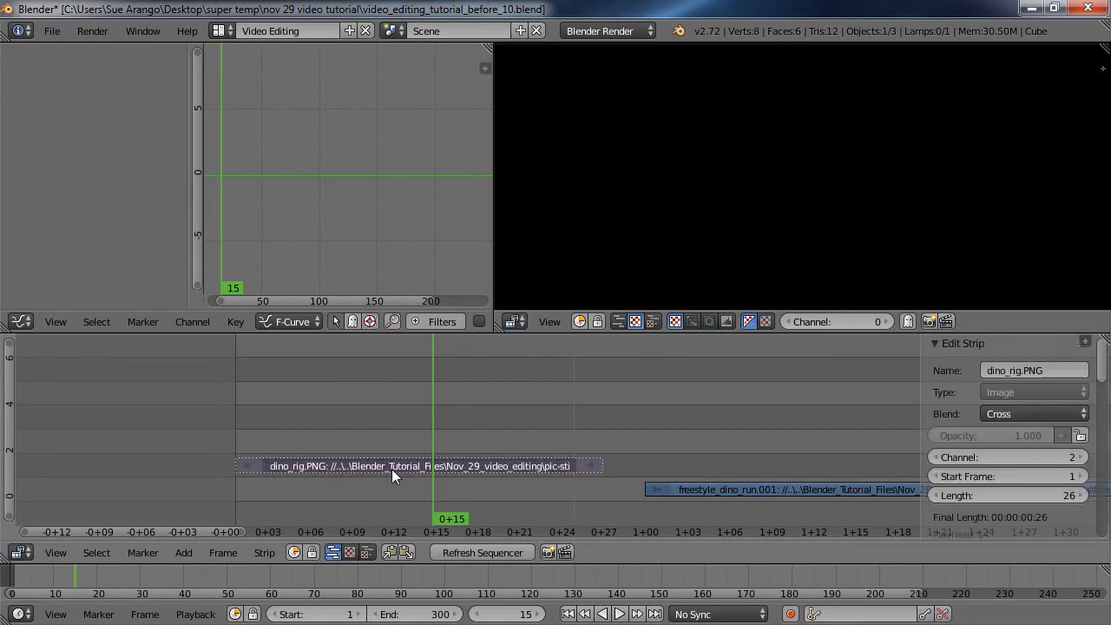
pyautogui.hotkey('alt', 'h')
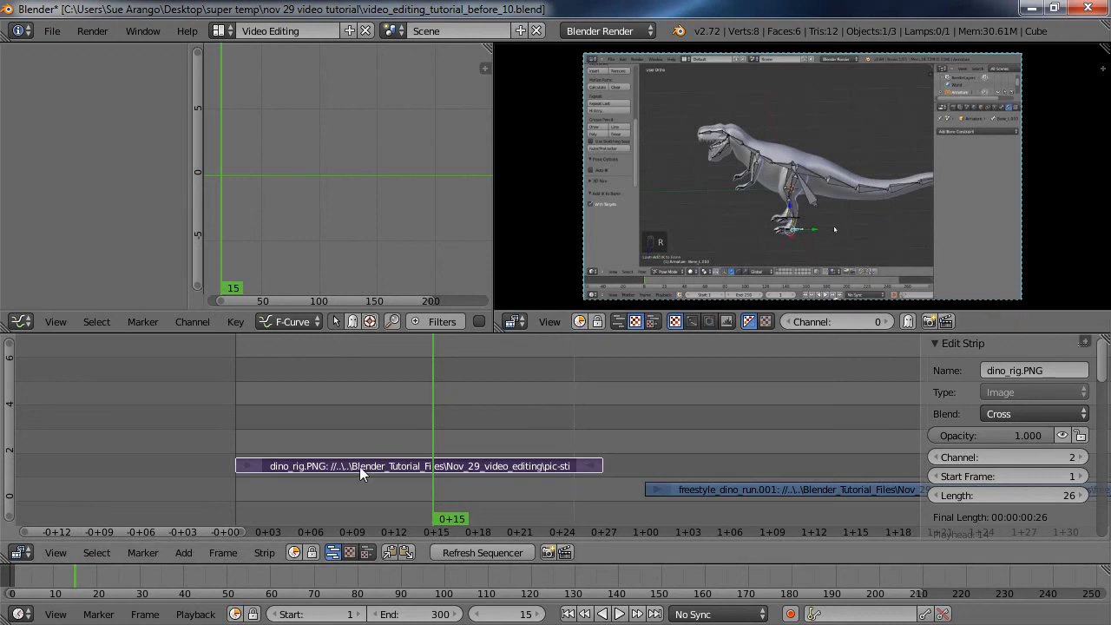
# Return the playhead to frame 1 and shorten the dino_rig.PNG strip to 5 frames using its end handle
pyautogui.click(241, 445)
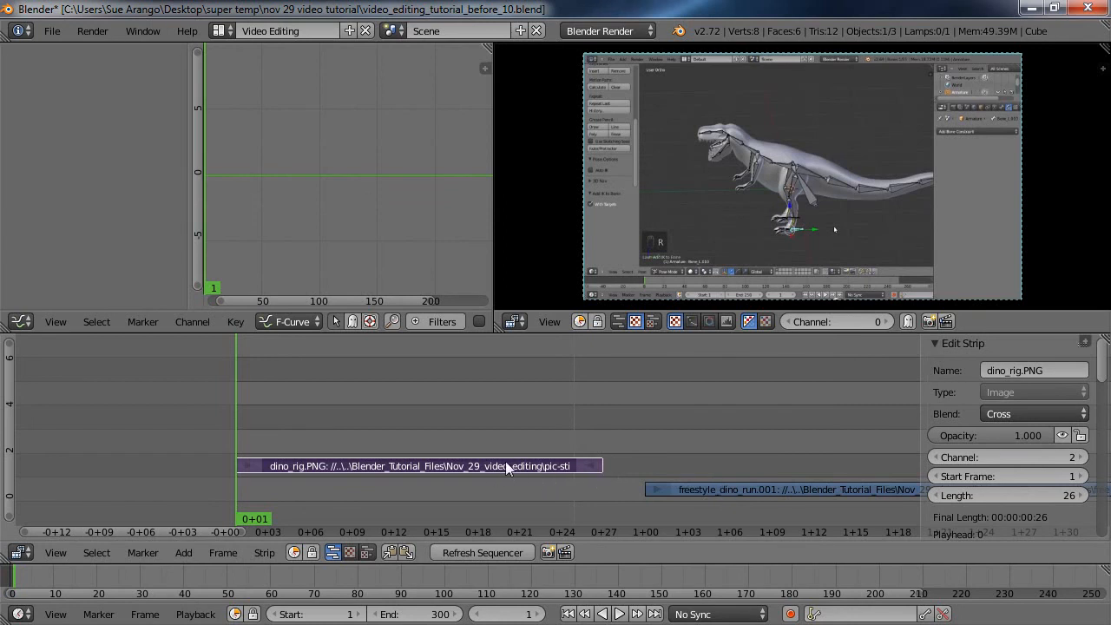
pyautogui.rightClick(249, 466)
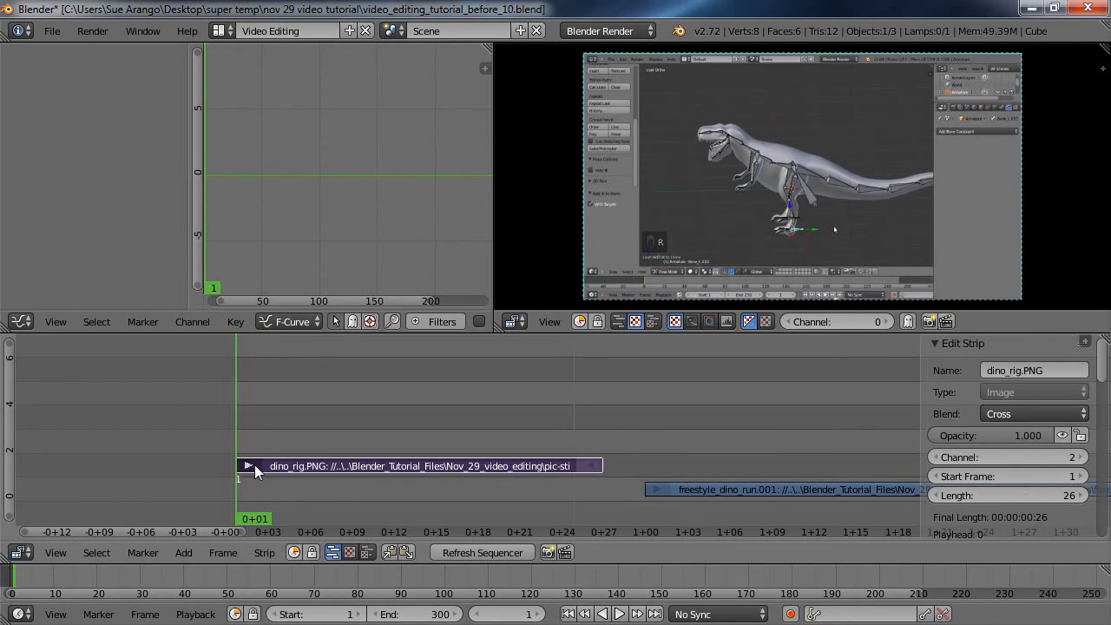
pyautogui.rightClick(593, 466)
pyautogui.press('g')
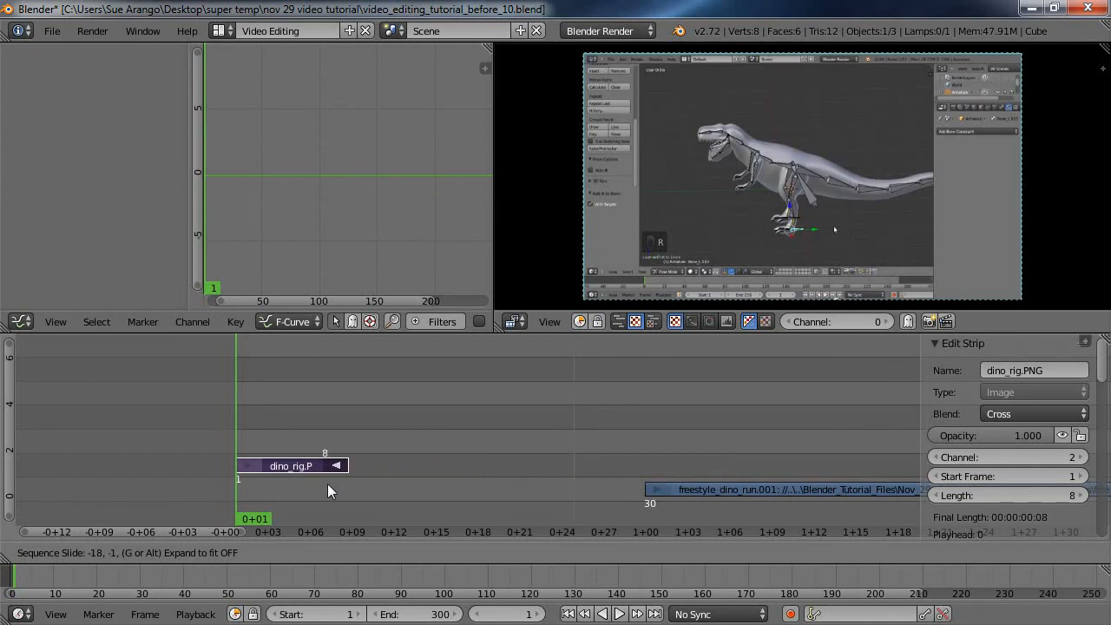
pyautogui.click(296, 483)
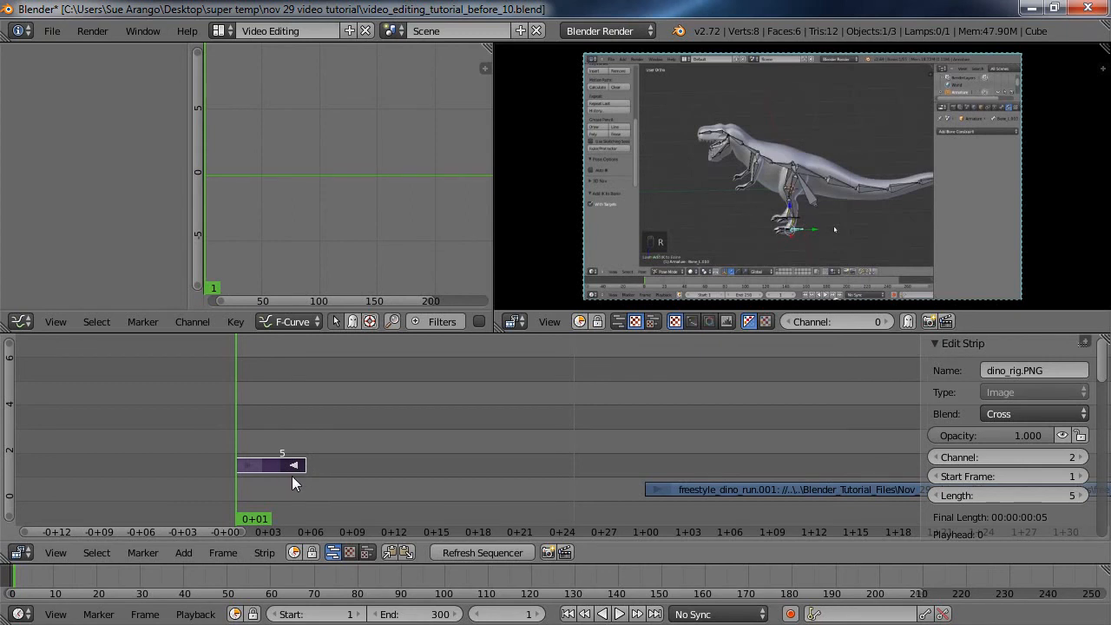
# Move the freestyle_dino_run.001 strip on channel 1 to start at frame 6, directly after the dino_rig.PNG strip
pyautogui.press('a')
pyautogui.rightClick(730, 487)
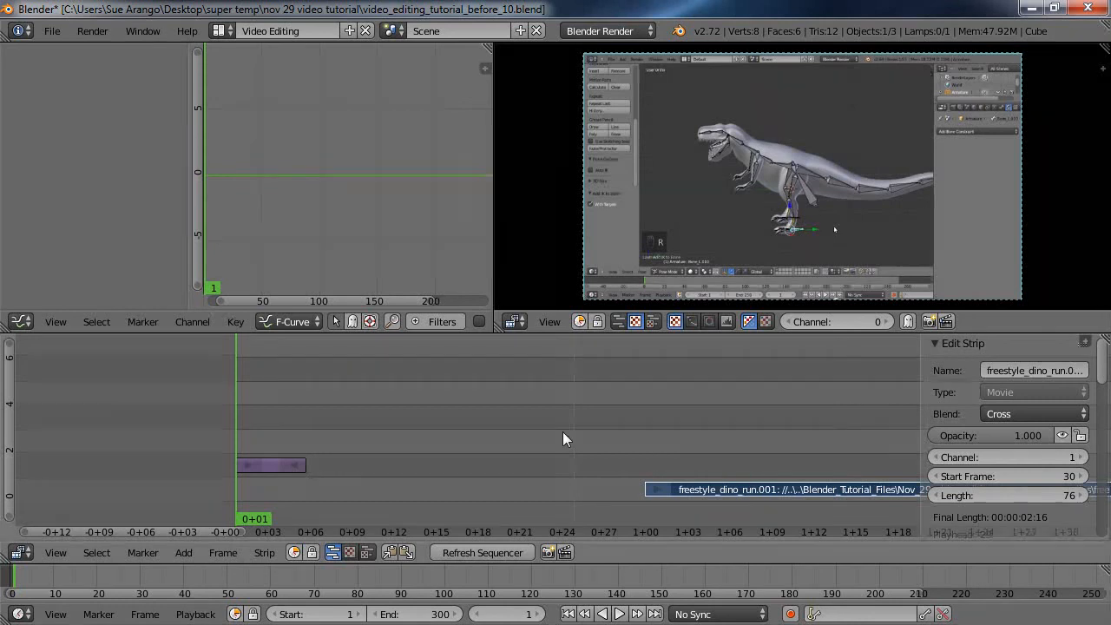
pyautogui.press('Escape')
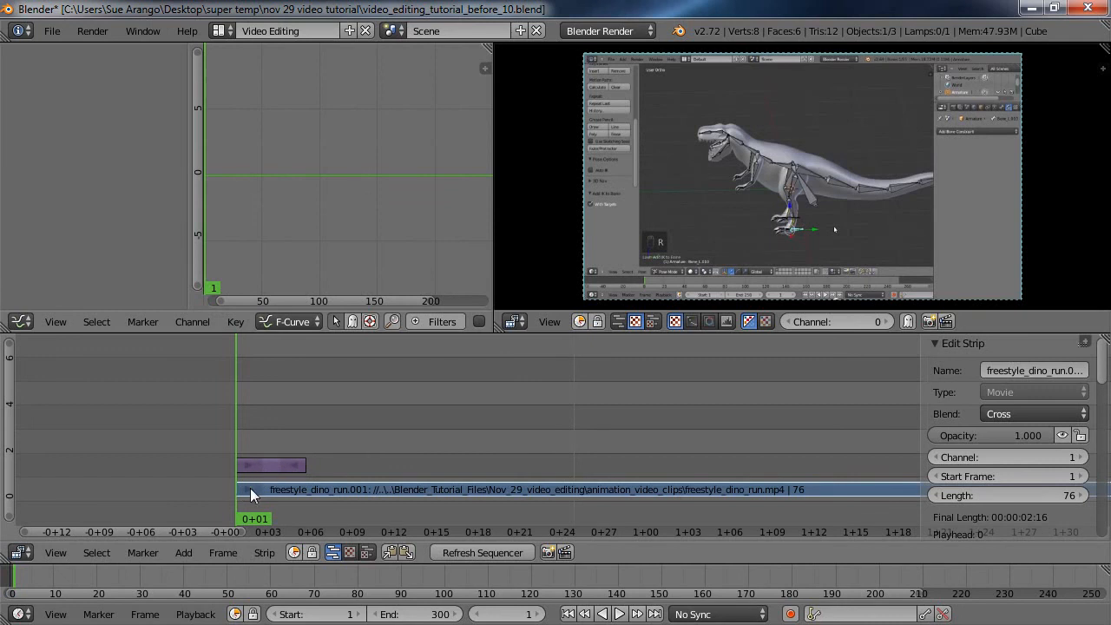
pyautogui.rightClick(304, 489)
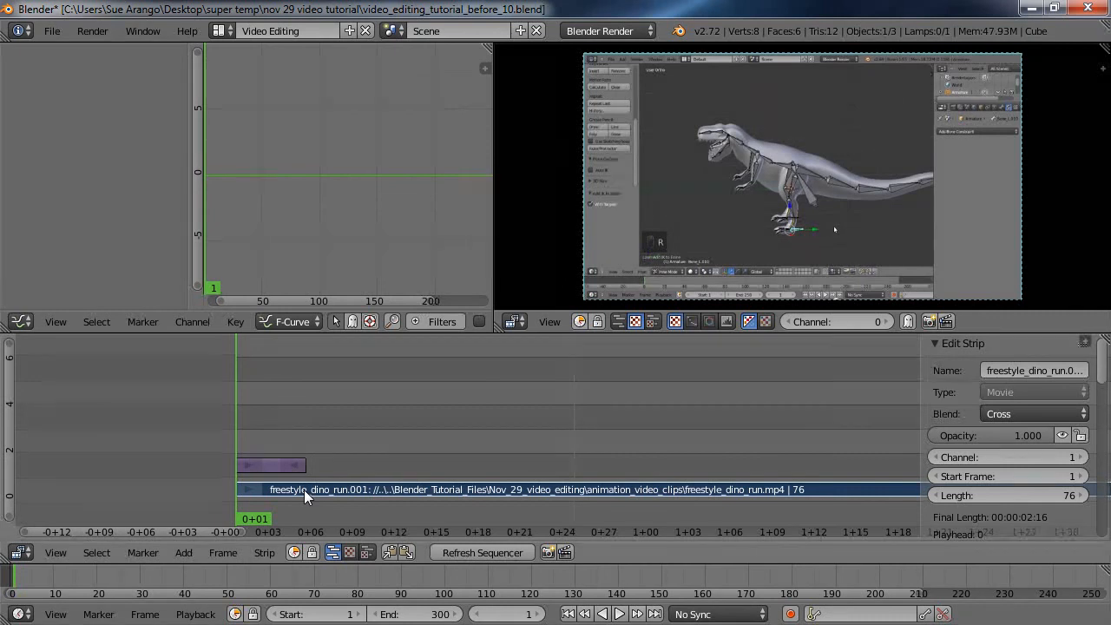
pyautogui.press('g')
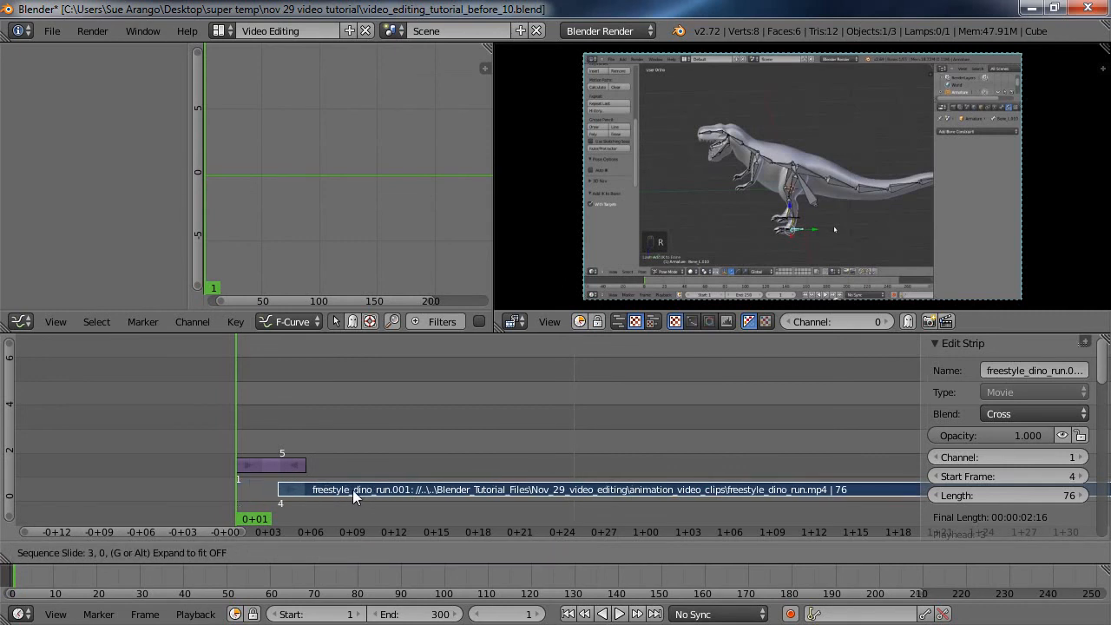
pyautogui.click(372, 489)
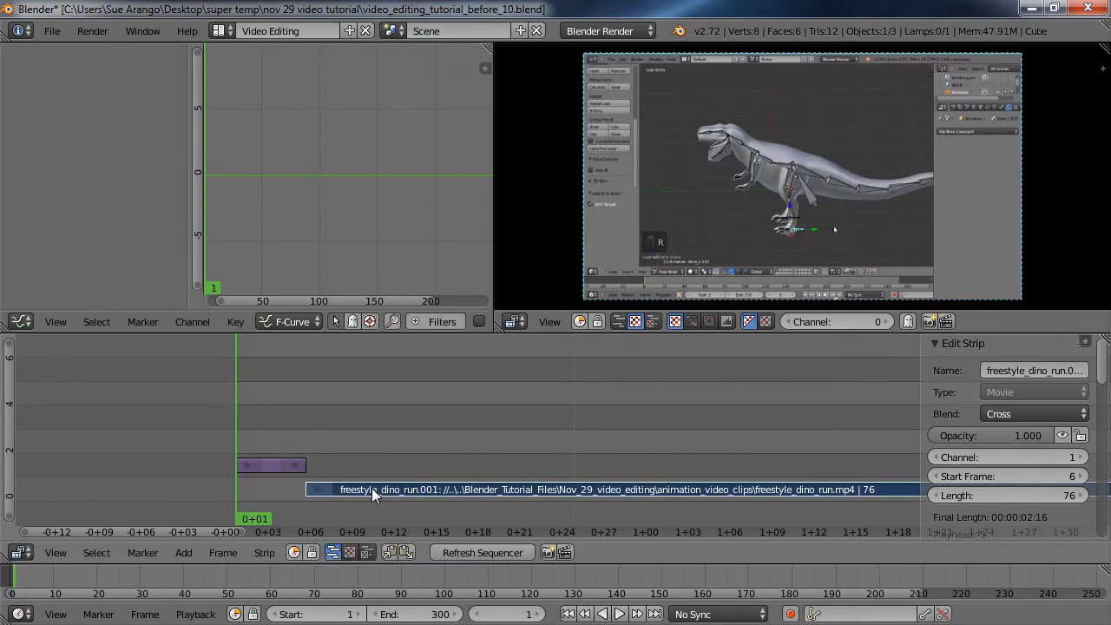
# Try sliding the dino_rig.PNG strip one frame earlier and put it back at start frame 1
pyautogui.rightClick(272, 463)
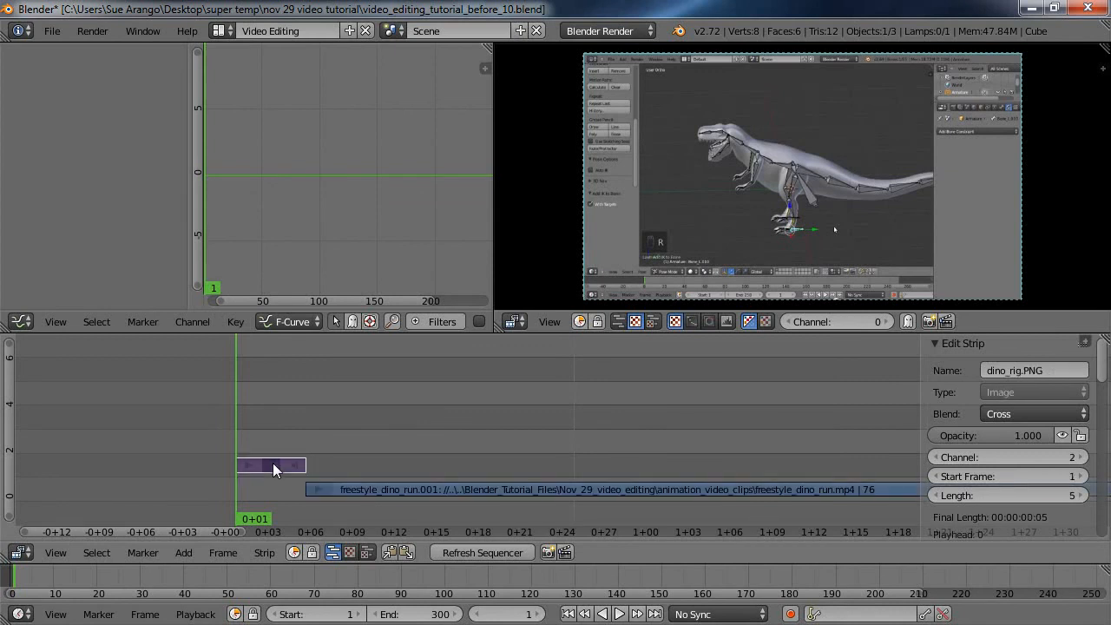
pyautogui.press('g')
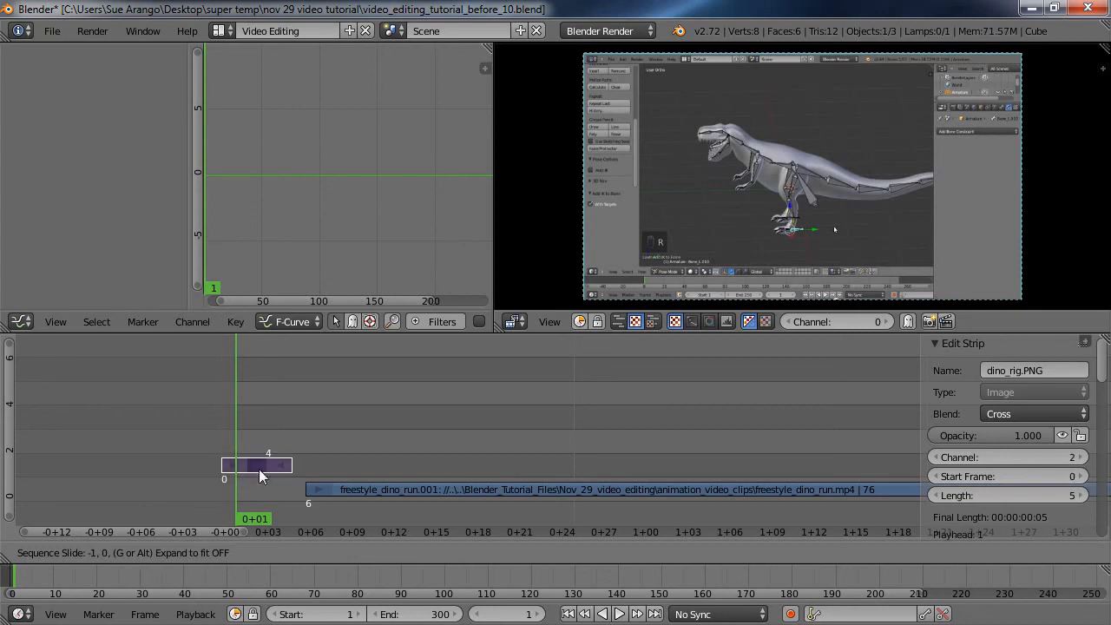
pyautogui.click(277, 463)
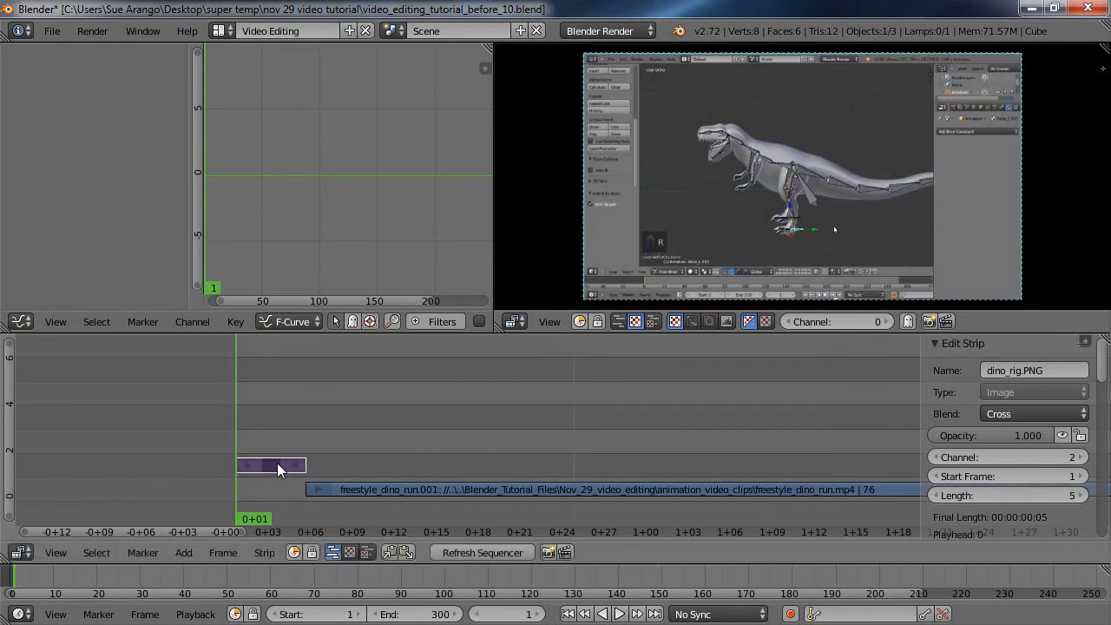
pyautogui.press('g')
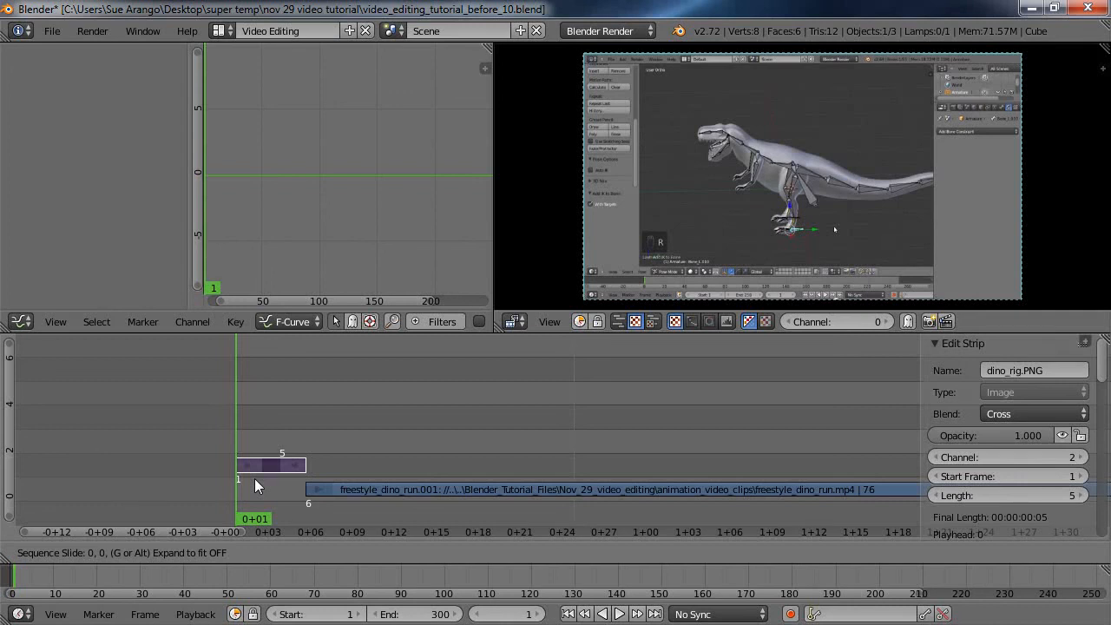
pyautogui.click(255, 478)
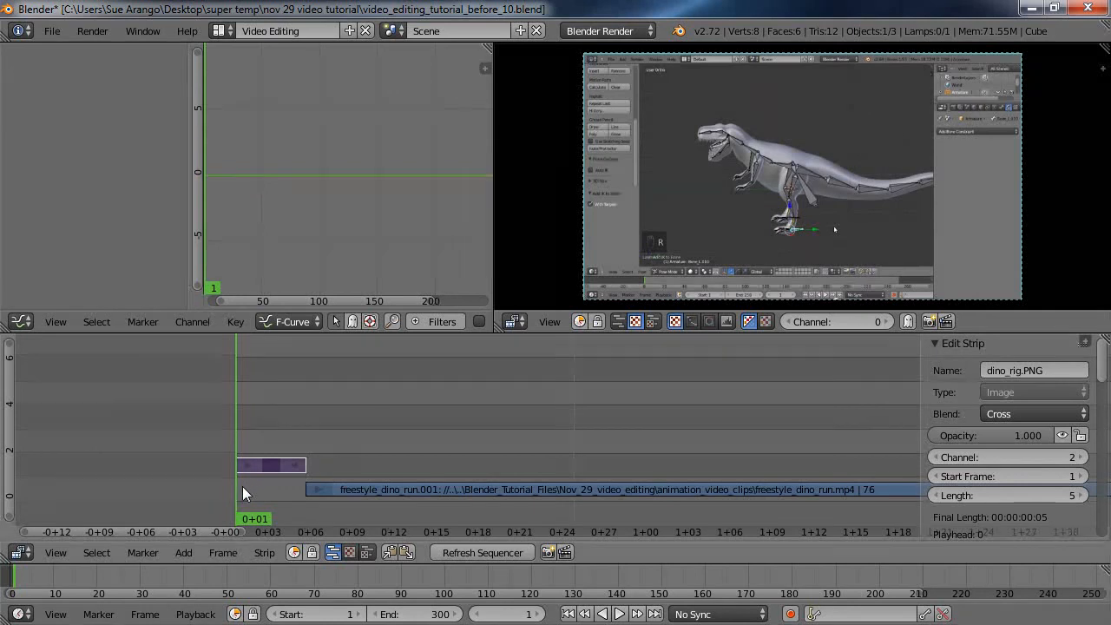
# Scrub from frame 1 to frame 6 to check the change from the dino rig image to the dino run clip
pyautogui.click(249, 486)
pyautogui.moveTo(250, 486); pyautogui.dragTo(307, 532)
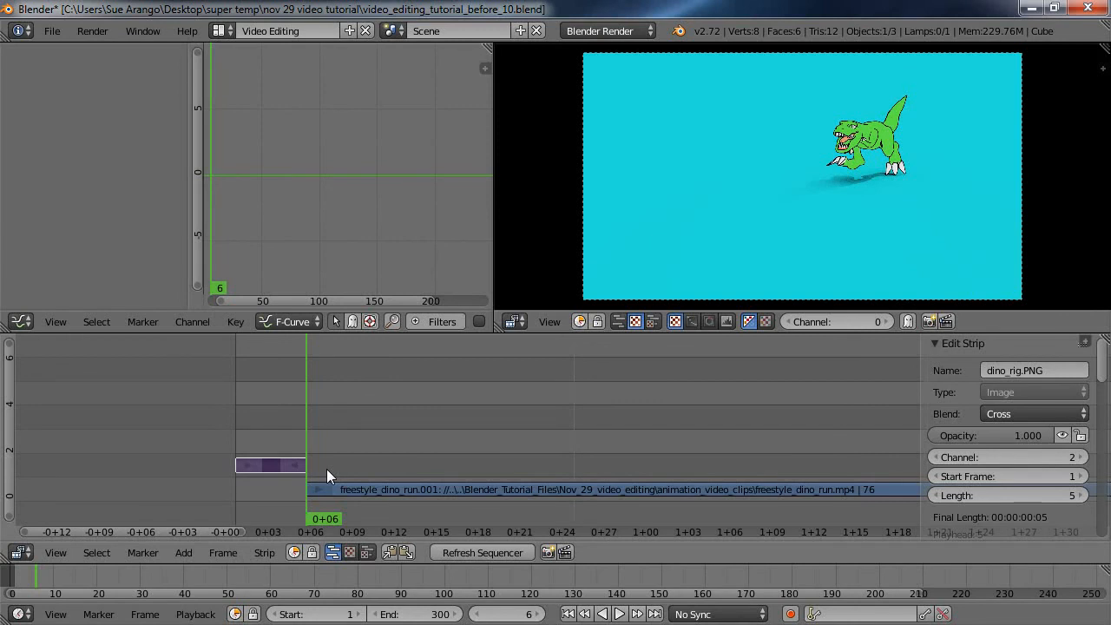
# Step the playhead through frames 5 to 7 to check the cut between the dino rig image and the dino run clip
pyautogui.press('Left')
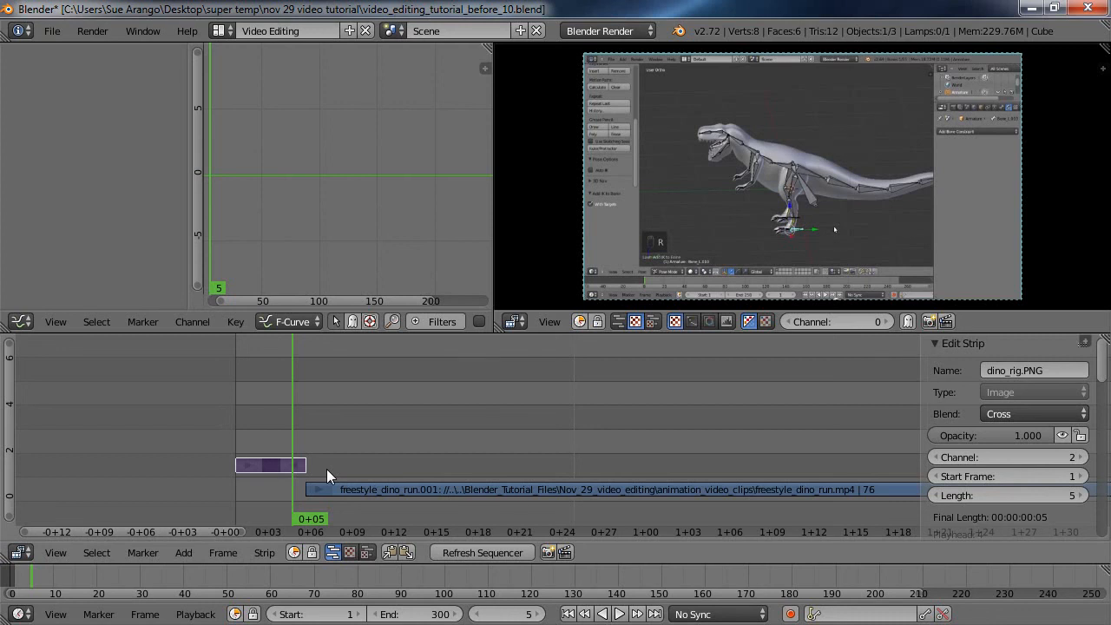
pyautogui.press('Right')
pyautogui.press('Right')
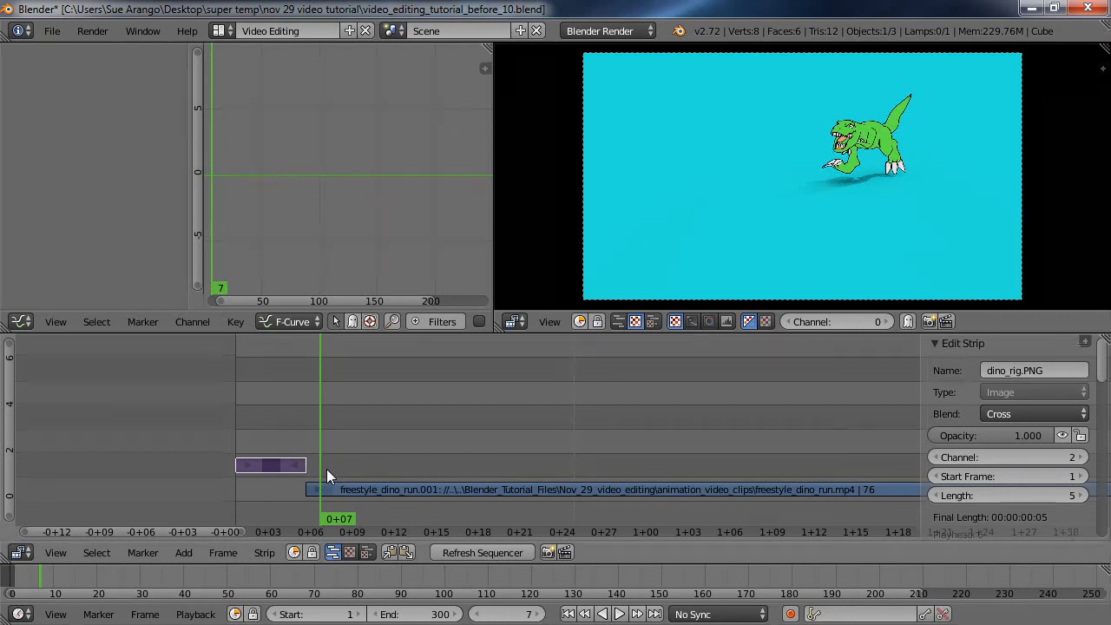
# Try moving the freestyle_dino_run.001 strip one frame later on channel 1, to start frame 7
pyautogui.rightClick(348, 488)
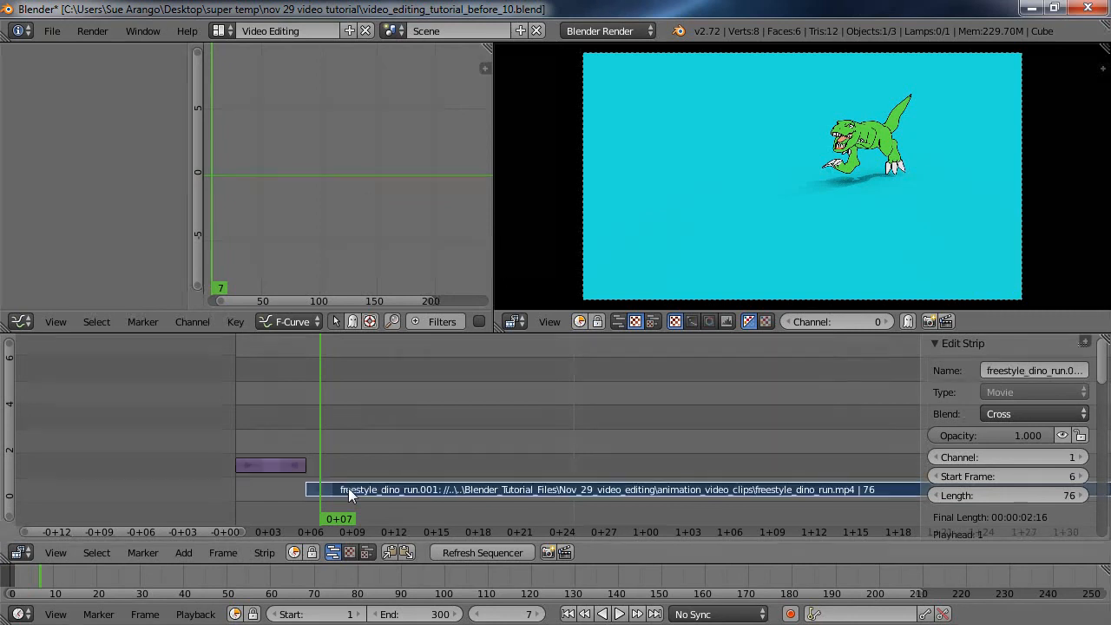
pyautogui.press('g')
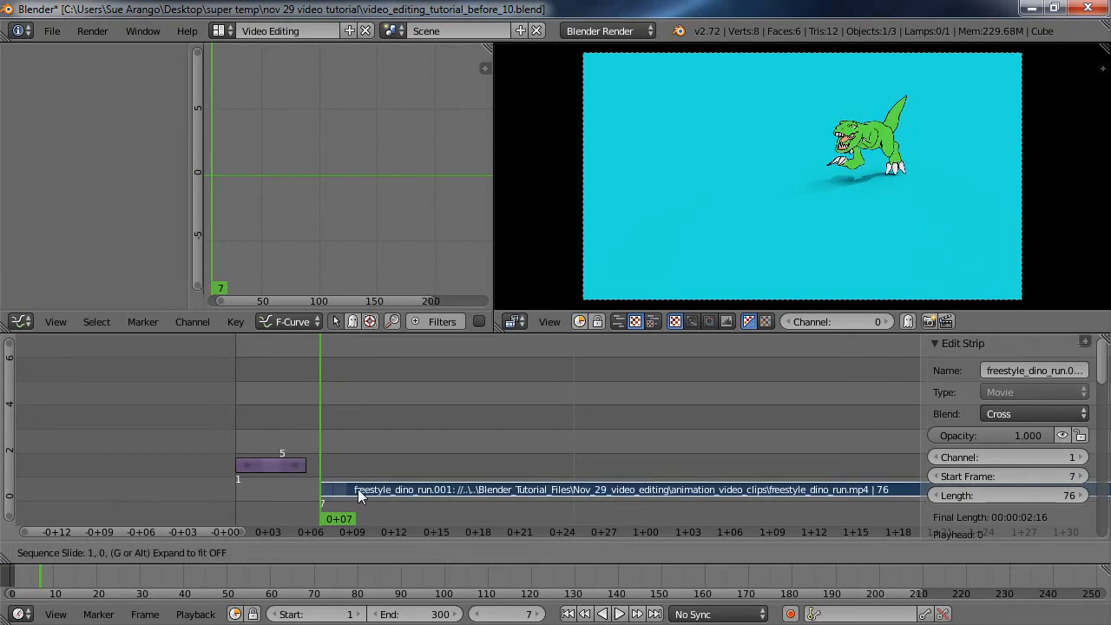
pyautogui.click(360, 495)
# Step back and forth between frames 5 and 8 to examine the one-frame gap between the image strip and the dino run strip
pyautogui.click(304, 493)
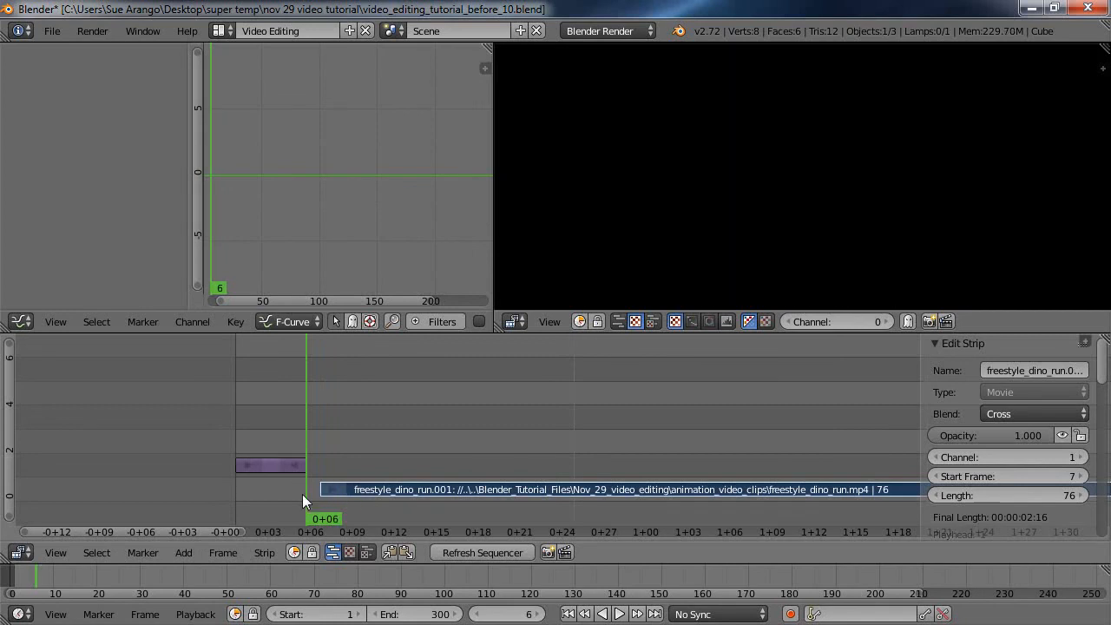
pyautogui.press('Right')
pyautogui.press('Left')
pyautogui.press('Right')
pyautogui.press('Right')
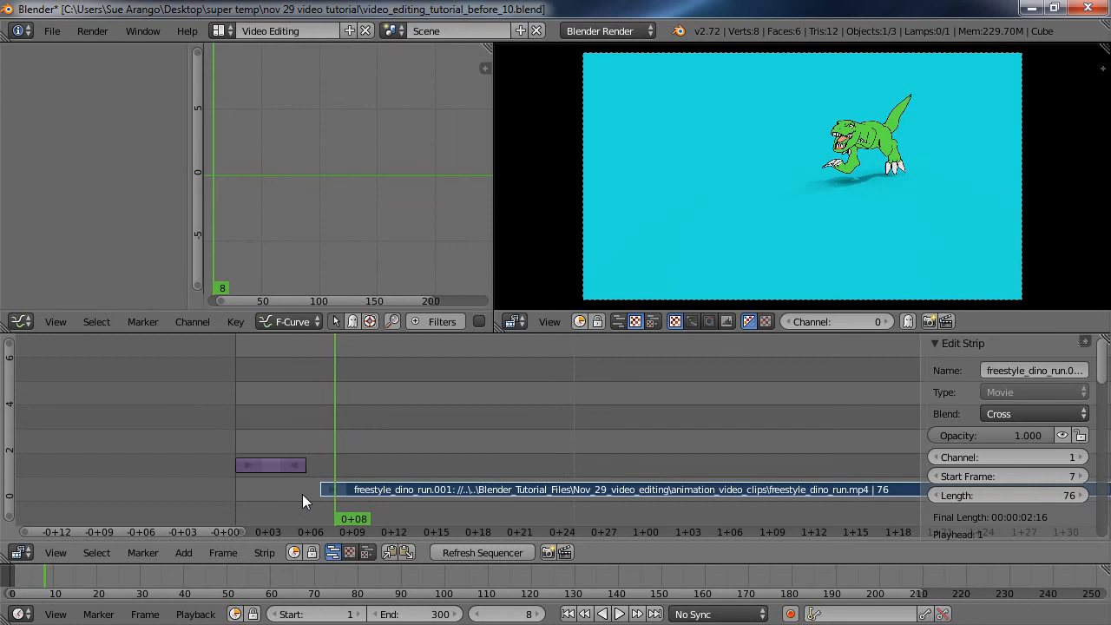
pyautogui.press('Left')
pyautogui.press('Left')
pyautogui.press('Left')
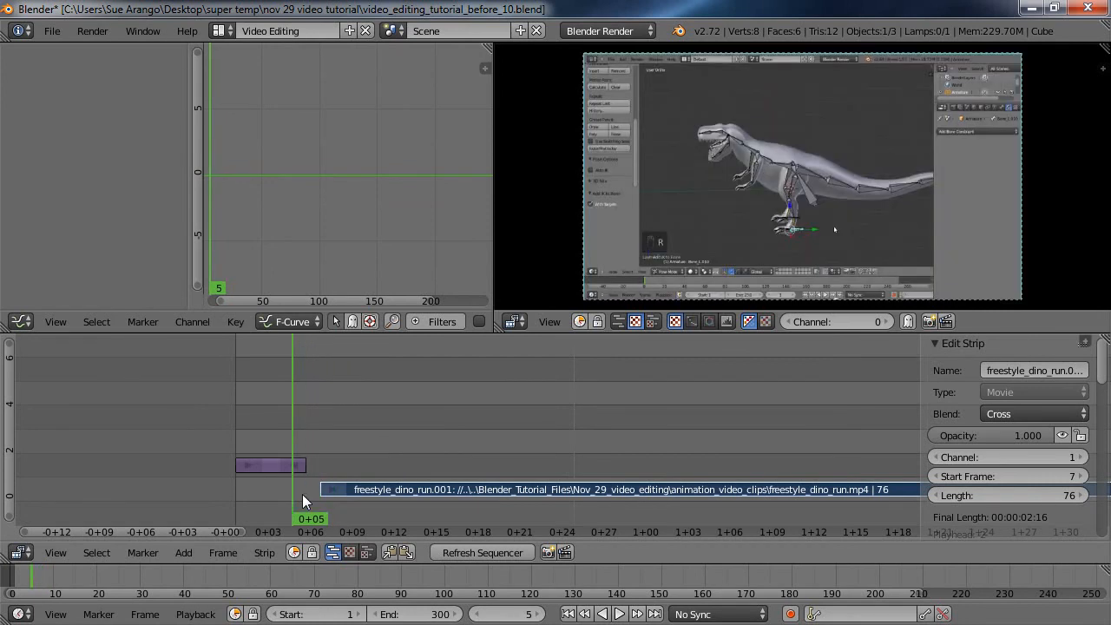
pyautogui.press('Right')
pyautogui.press('Right')
pyautogui.press('Right')
pyautogui.press('Left')
pyautogui.press('Left')
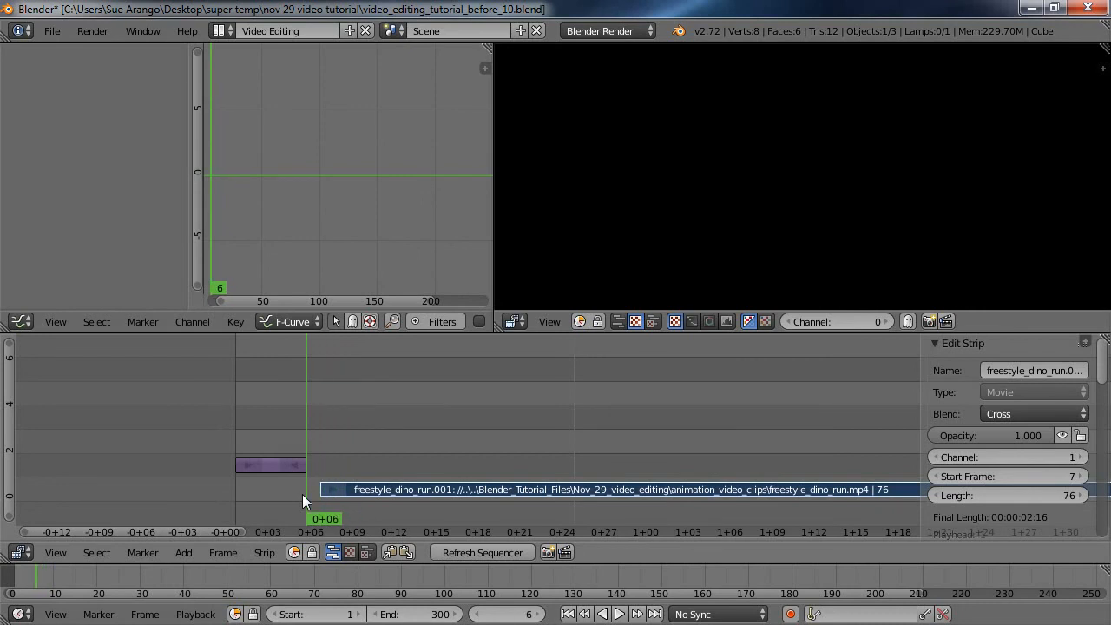
pyautogui.press('Left')
pyautogui.press('Right')
pyautogui.press('Right')
pyautogui.press('Right')
pyautogui.press('Left')
pyautogui.press('Left')
pyautogui.press('Left')
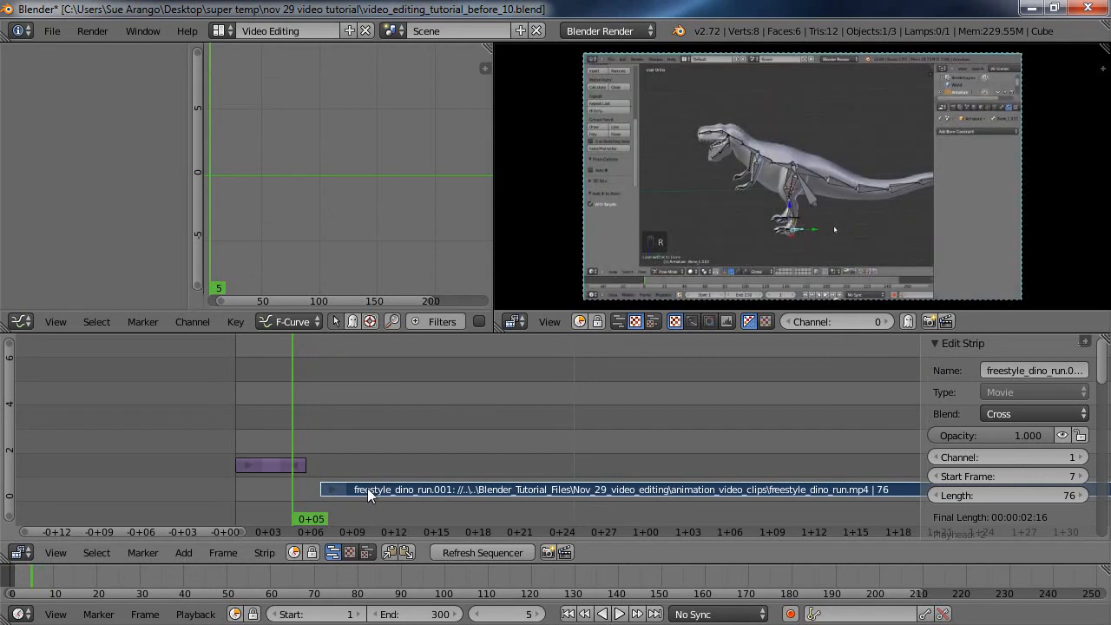
# Move the freestyle_dino_run.001 strip back to start frame 6, closing the gap, and check frames 6 and 7
pyautogui.press('g')
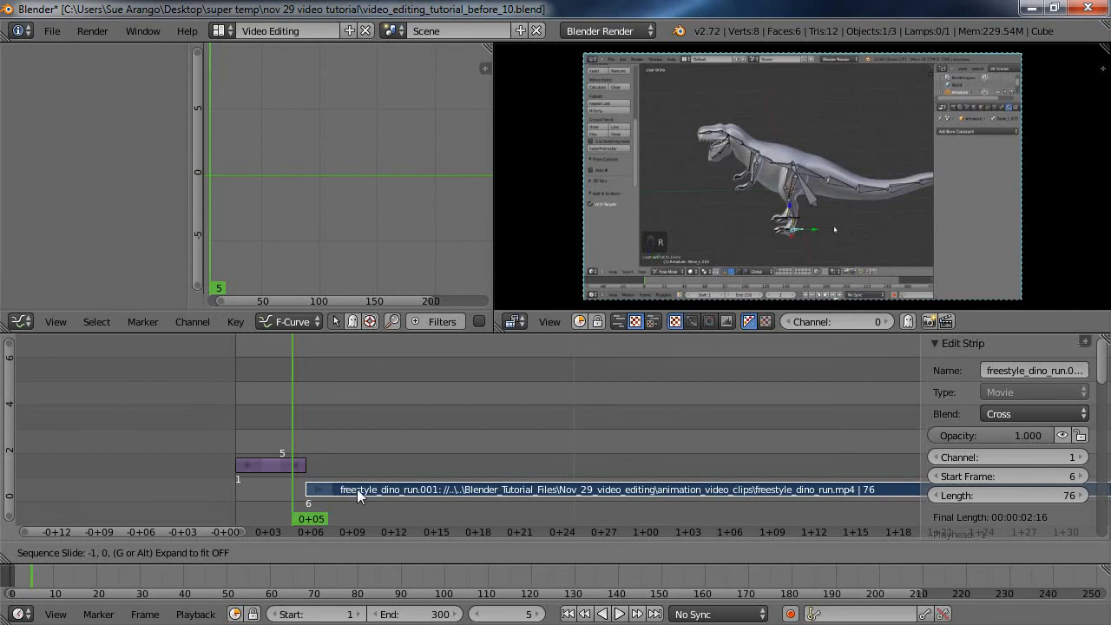
pyautogui.click(357, 488)
pyautogui.press('Right')
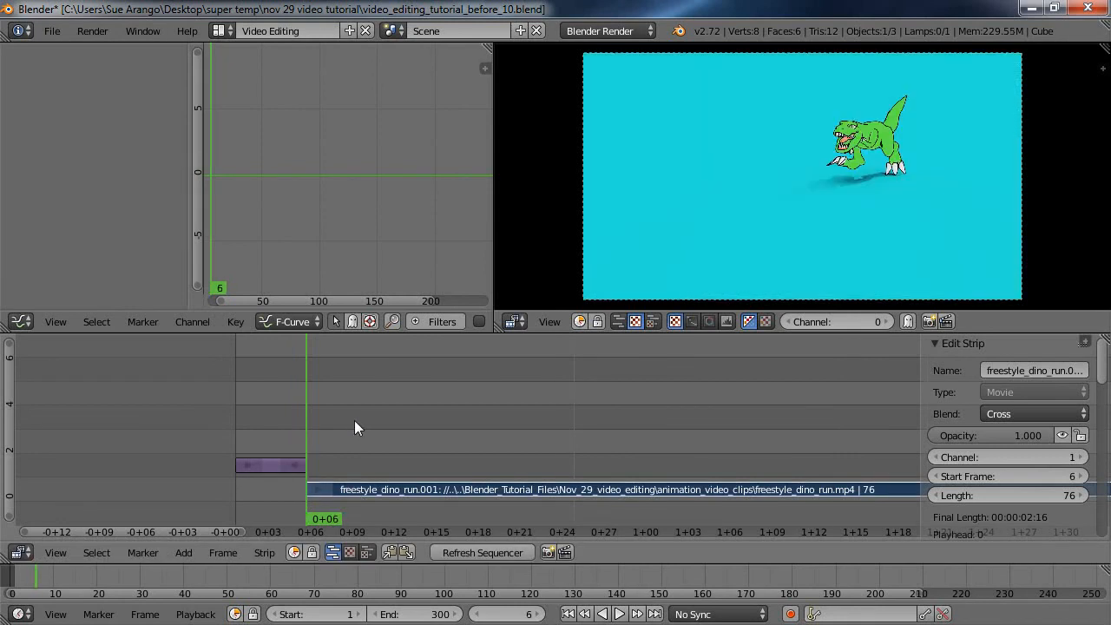
pyautogui.press('Right')
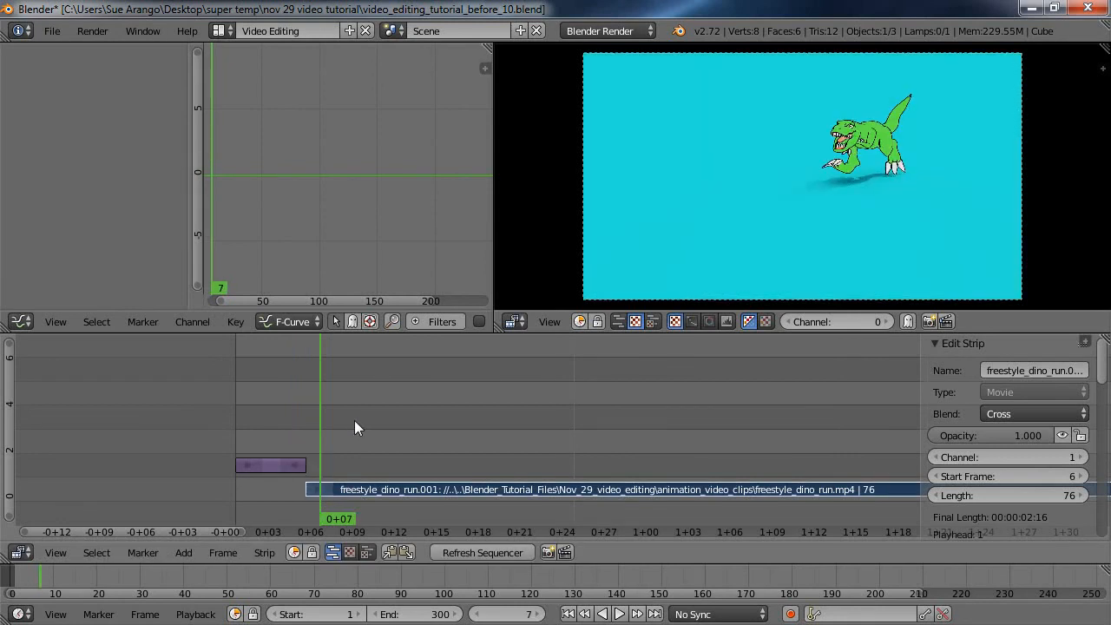
# Go to the end of the freestyle_dino_run.001 strip and examine its last frames, 80 to 82
pyautogui.scroll(-5, 531, 416)
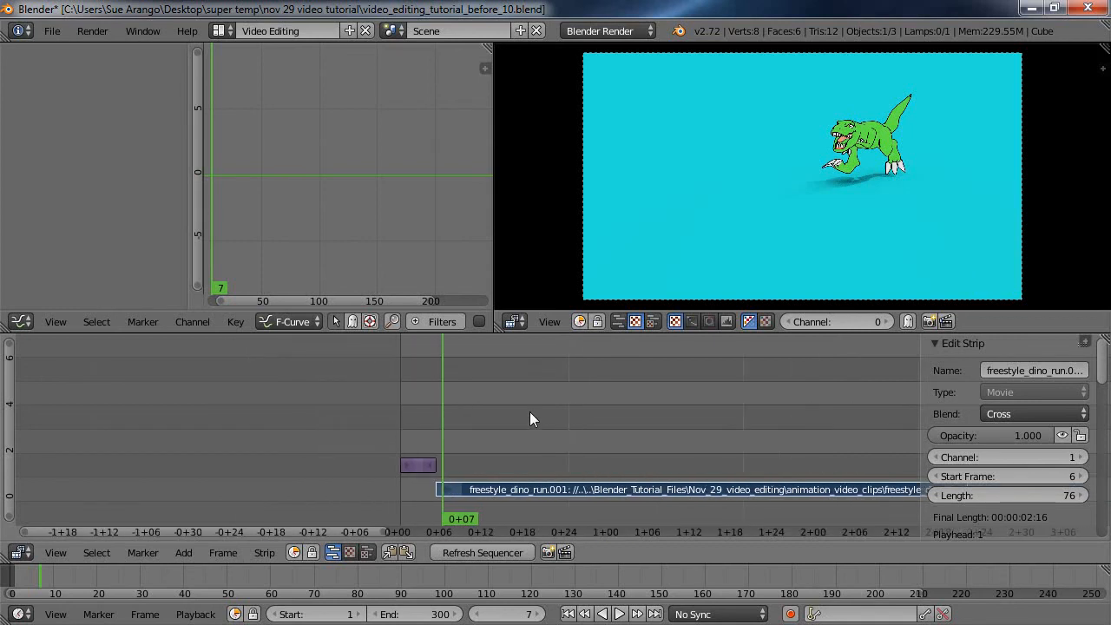
pyautogui.moveTo(598, 414); pyautogui.dragTo(180, 386, button='middle')
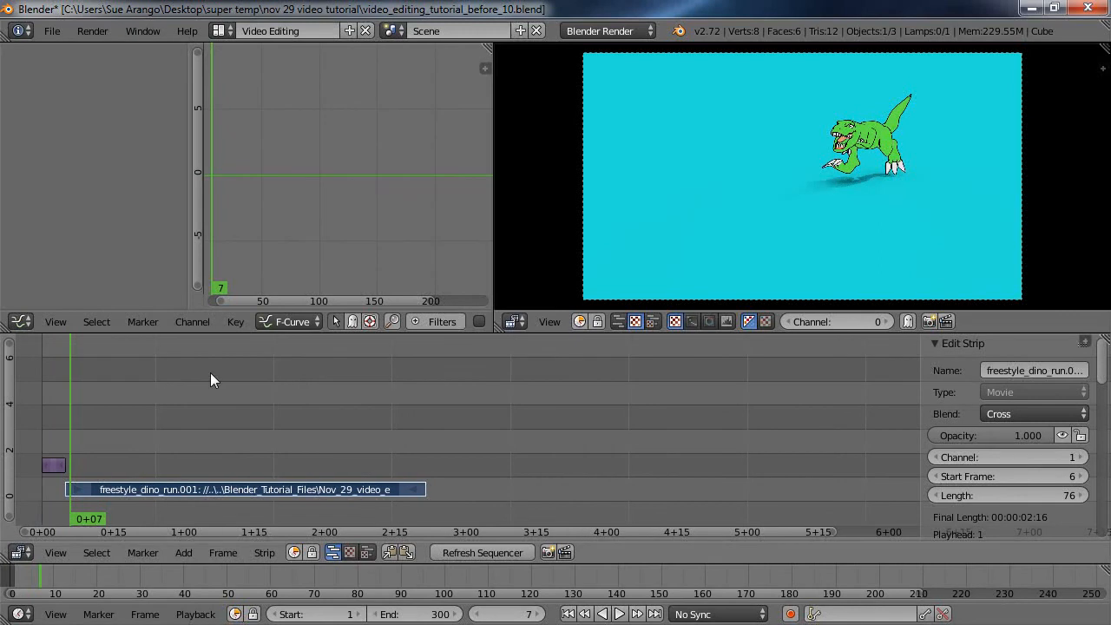
pyautogui.click(425, 493)
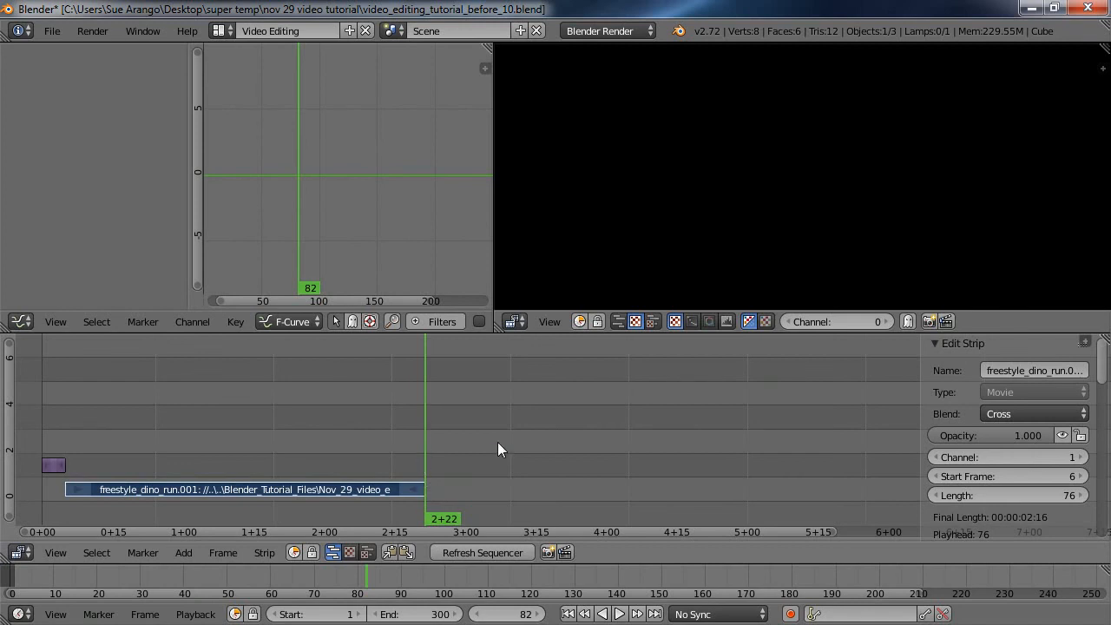
pyautogui.press('Left')
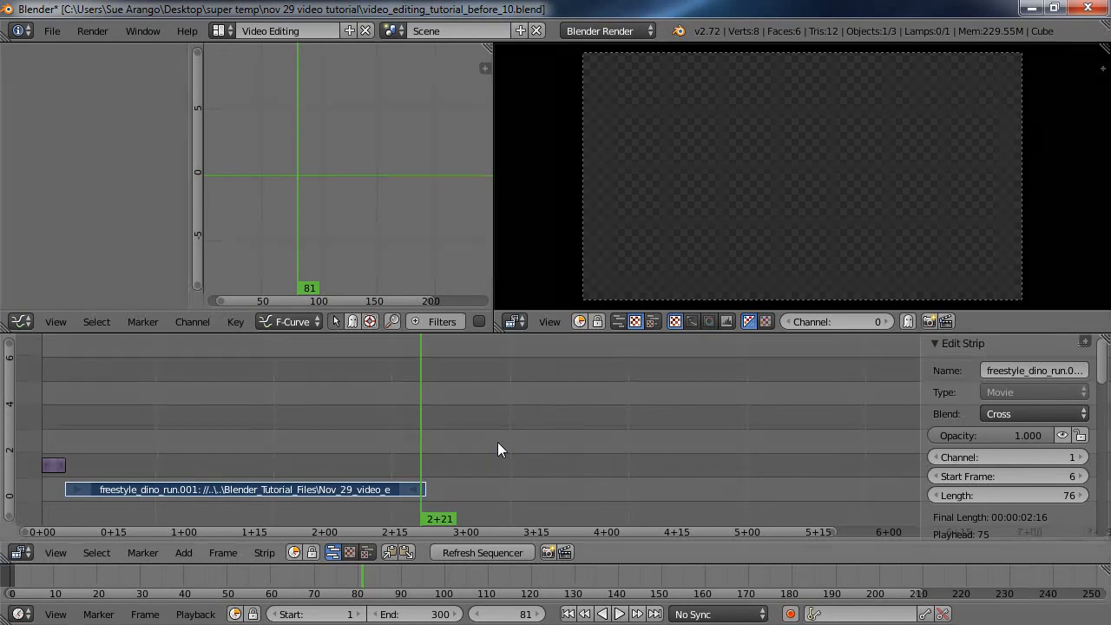
pyautogui.press('Left')
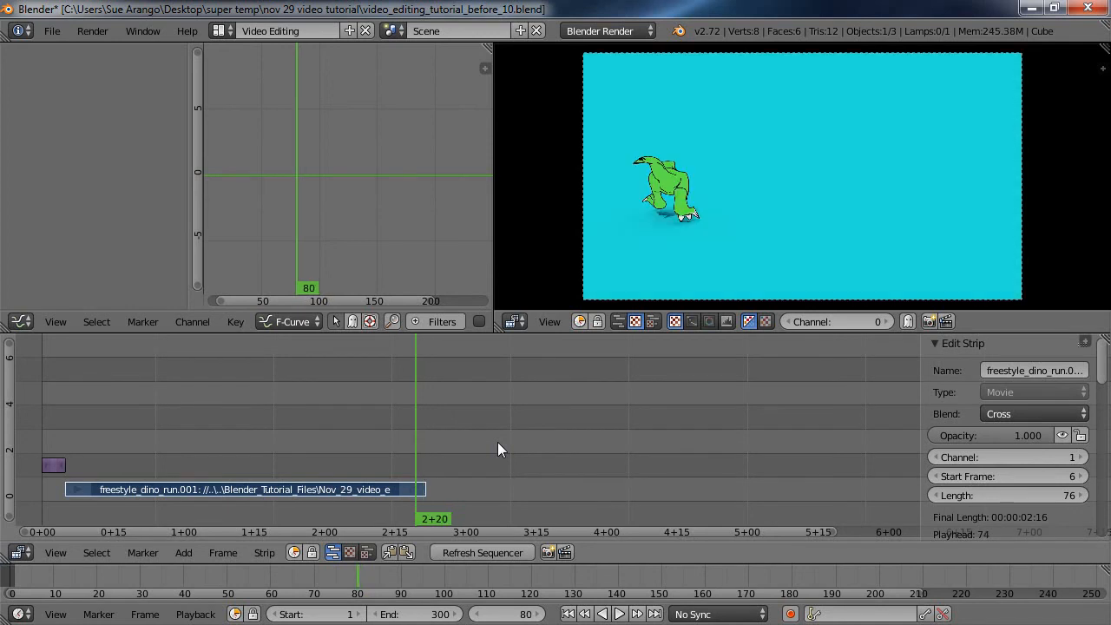
pyautogui.press('Right')
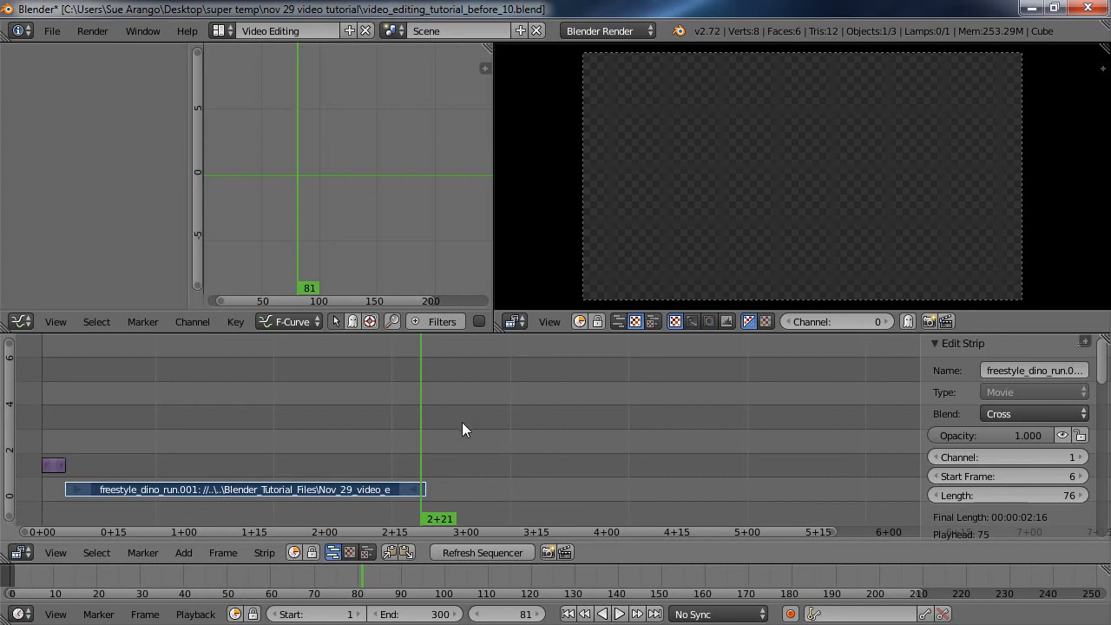
# Find the camera change in the freestyle_dino_run.001 strip and cut the strip at frame 46
pyautogui.moveTo(462, 422); pyautogui.dragTo(257, 446)
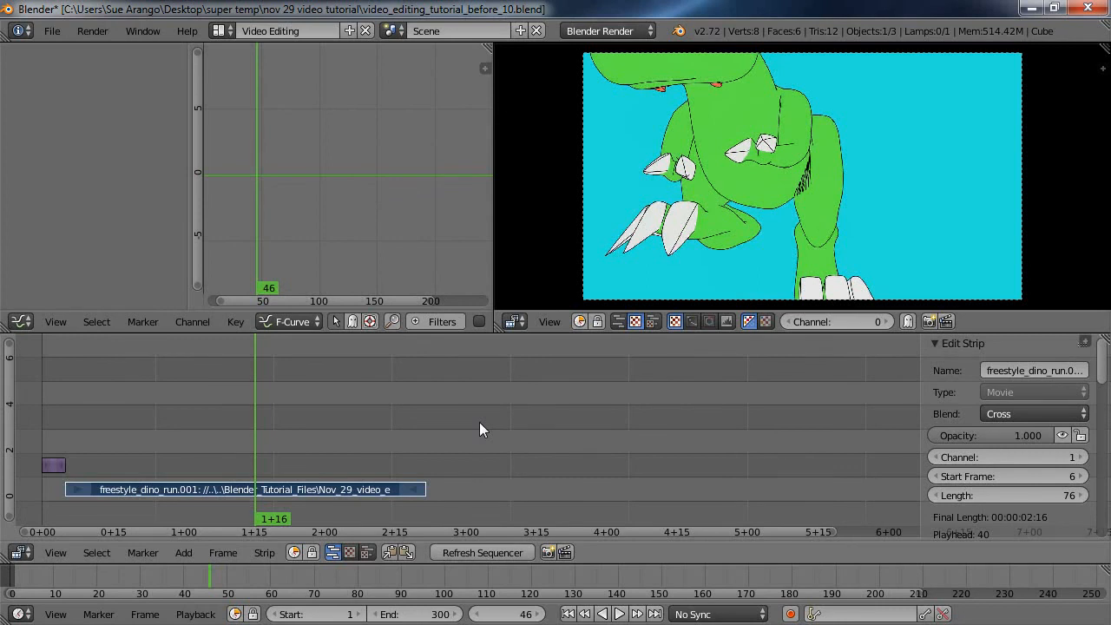
pyautogui.press('Right')
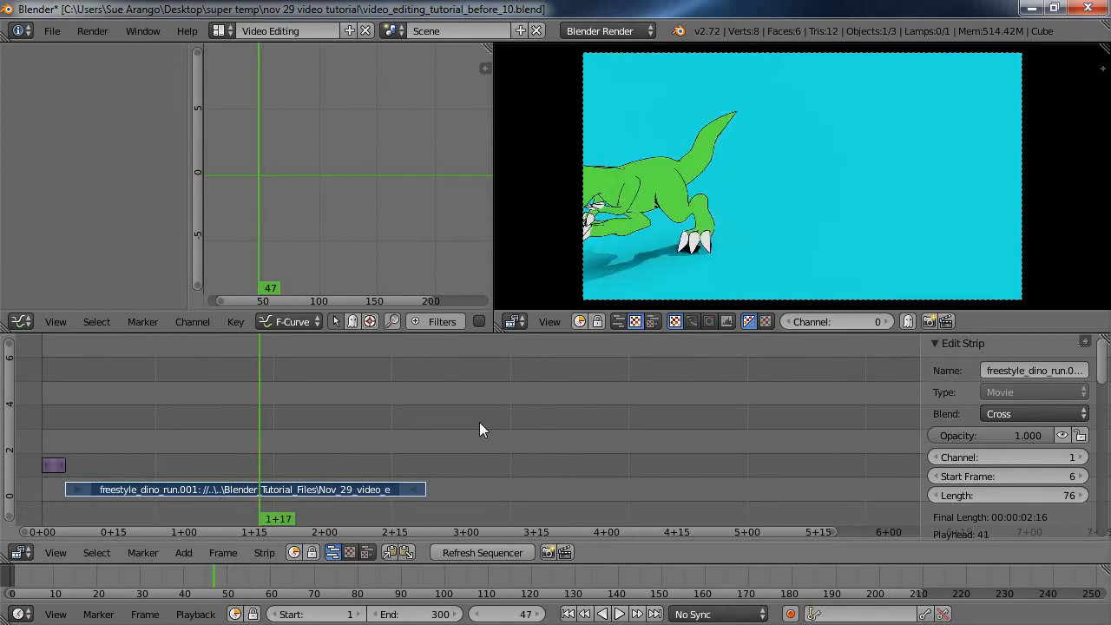
pyautogui.press('Left')
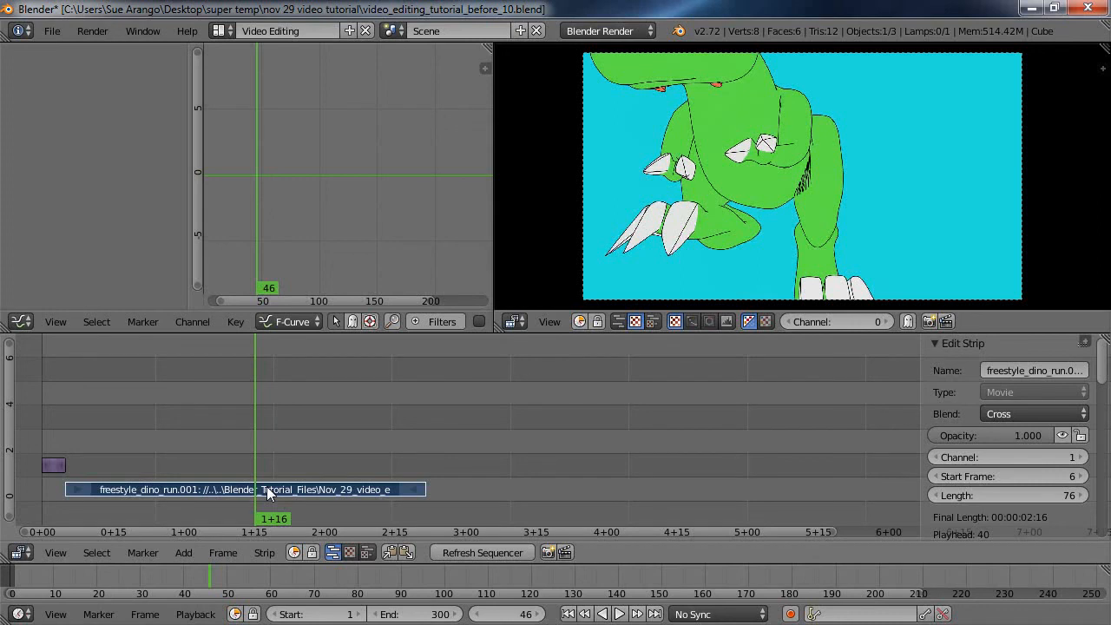
pyautogui.press('k')
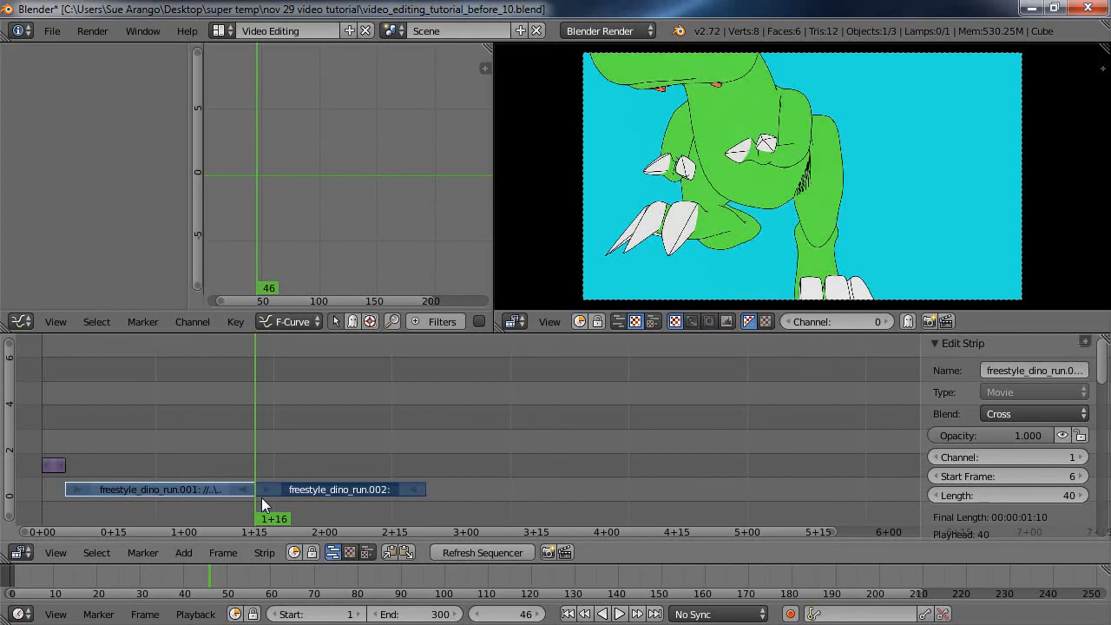
# Delete the second part of the cut dino run clip, freestyle_dino_run.002, from the sequence
pyautogui.rightClick(336, 488)
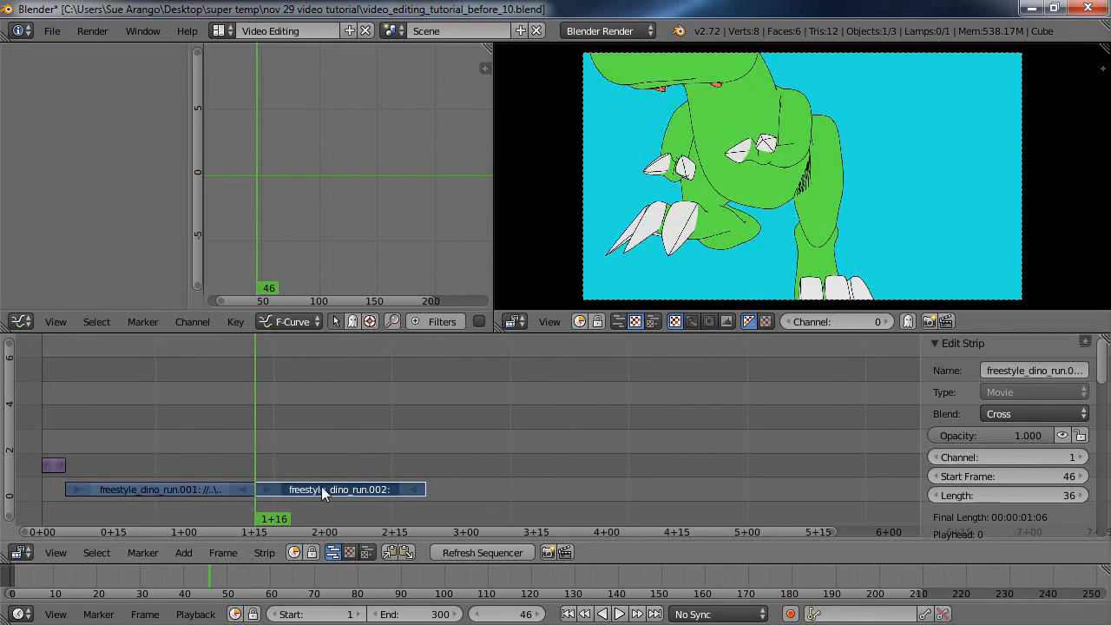
pyautogui.press('x')
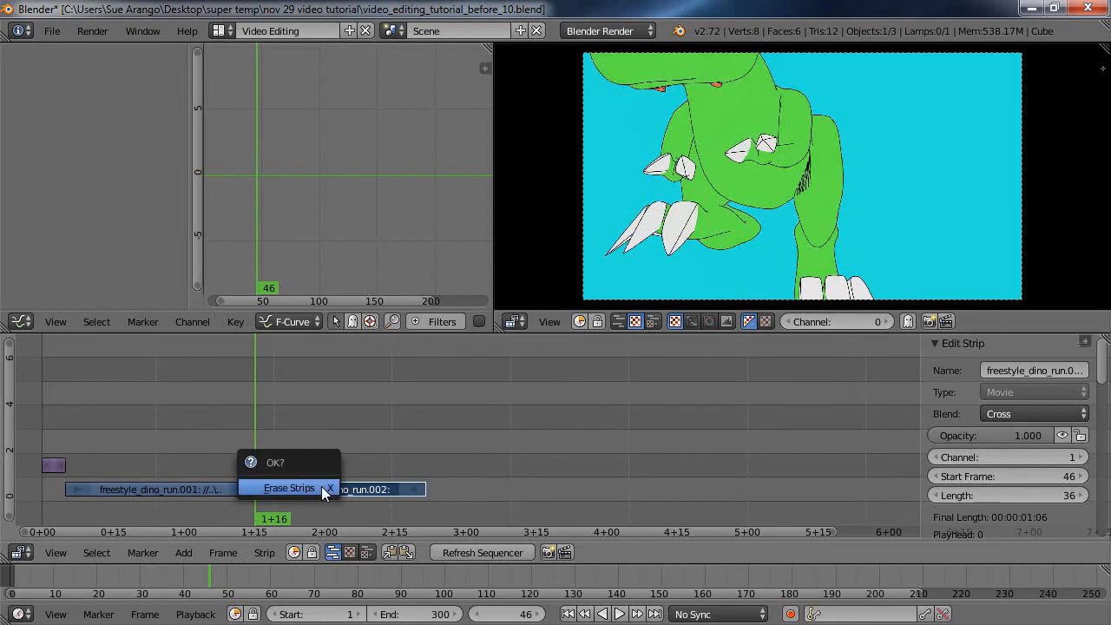
pyautogui.click(321, 491)
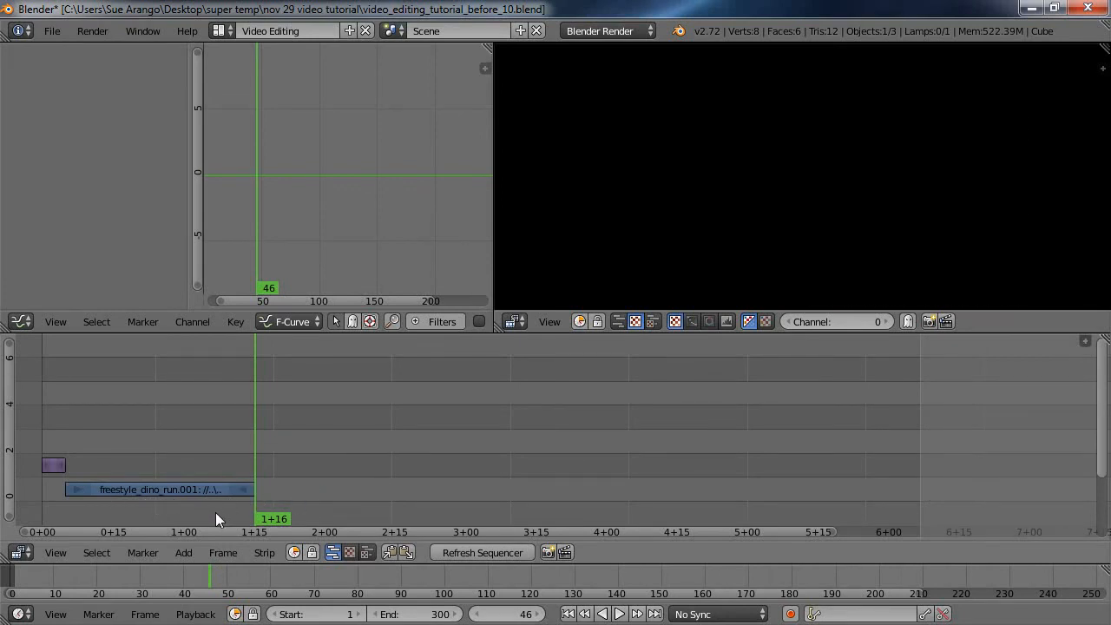
# Add mech_turntable.mp4 from the animation_video_clips folder as a movie strip at frame 46, choosing it from the thumbnail view
pyautogui.moveTo(250, 512); pyautogui.dragTo(253, 345)
pyautogui.click(184, 552)
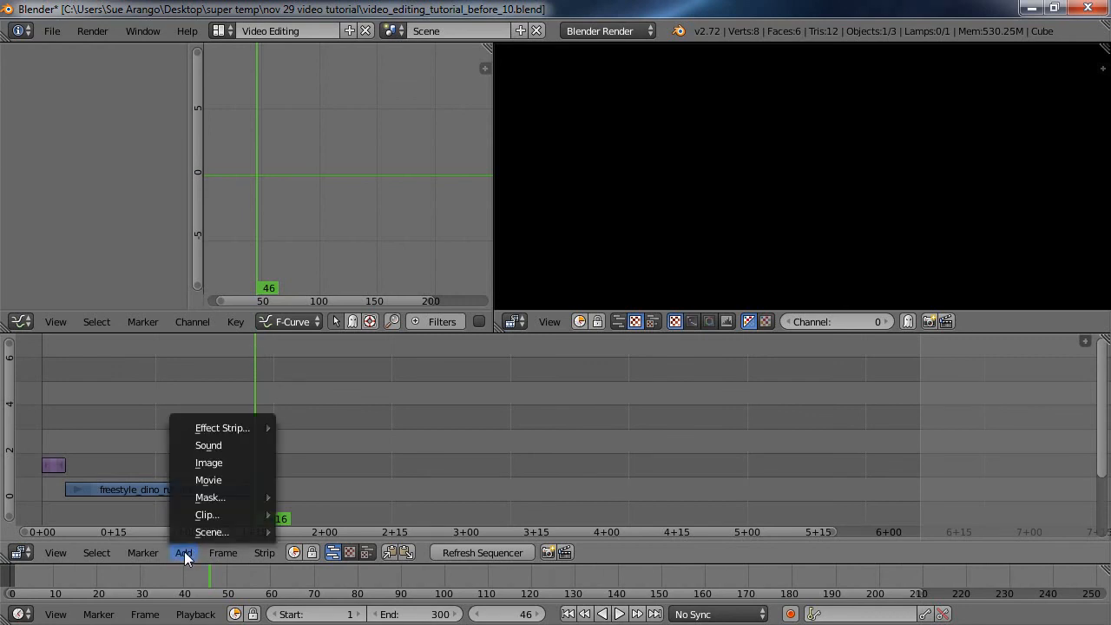
pyautogui.click(210, 478)
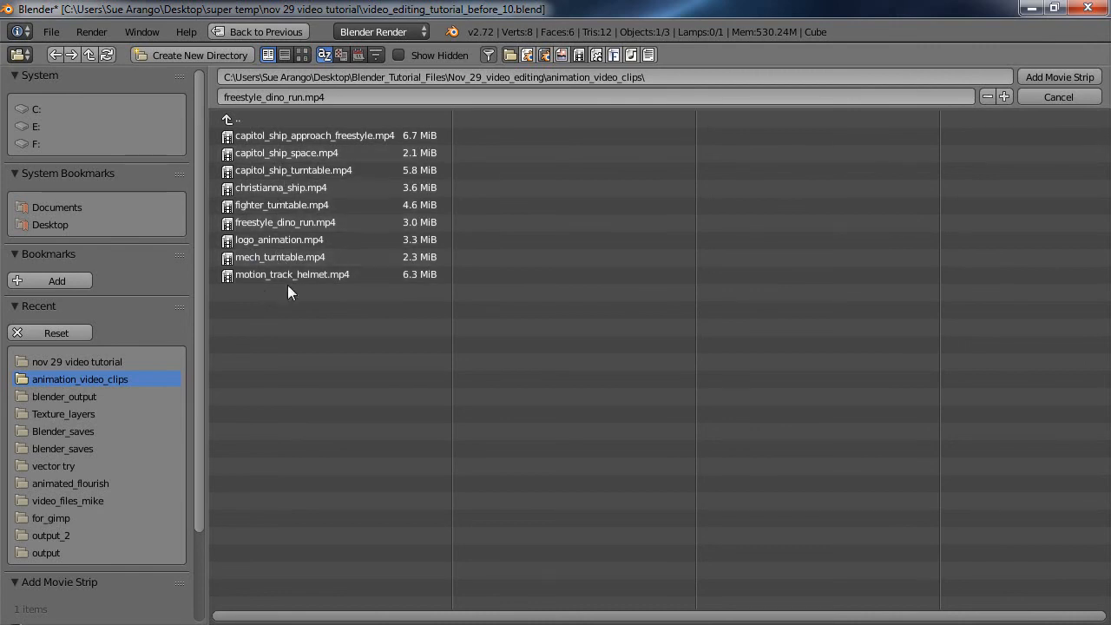
pyautogui.click(302, 55)
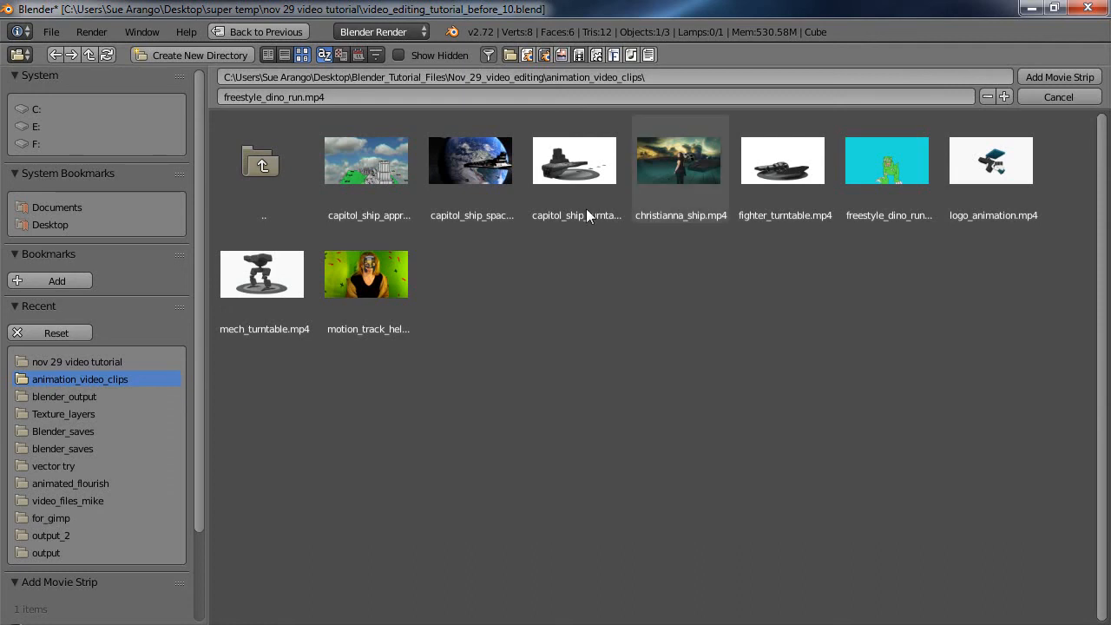
pyautogui.click(256, 288)
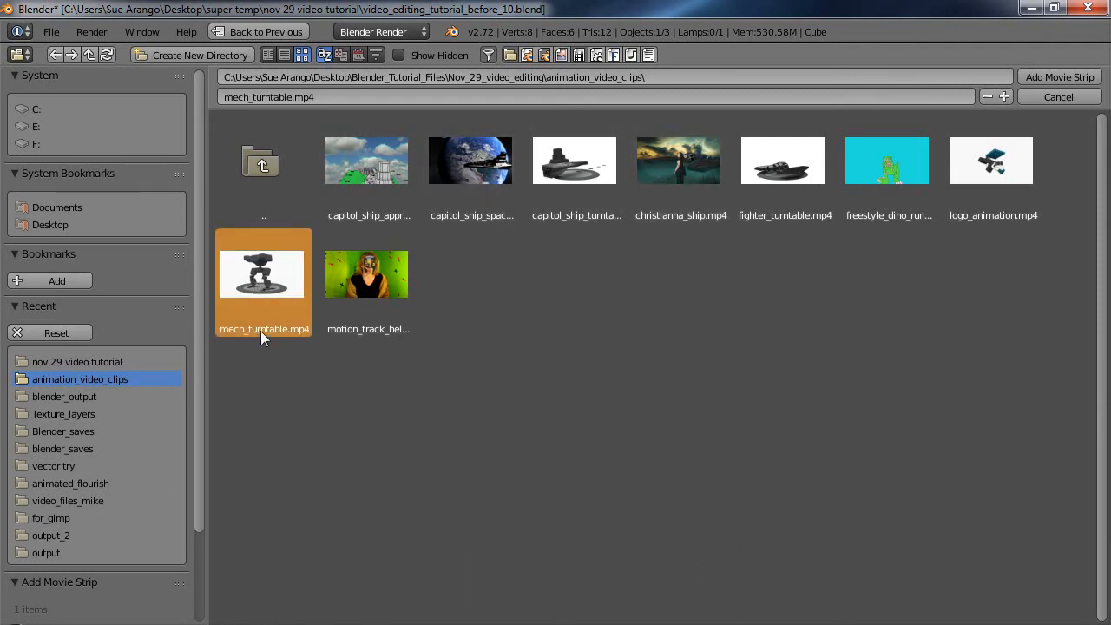
pyautogui.click(1054, 76)
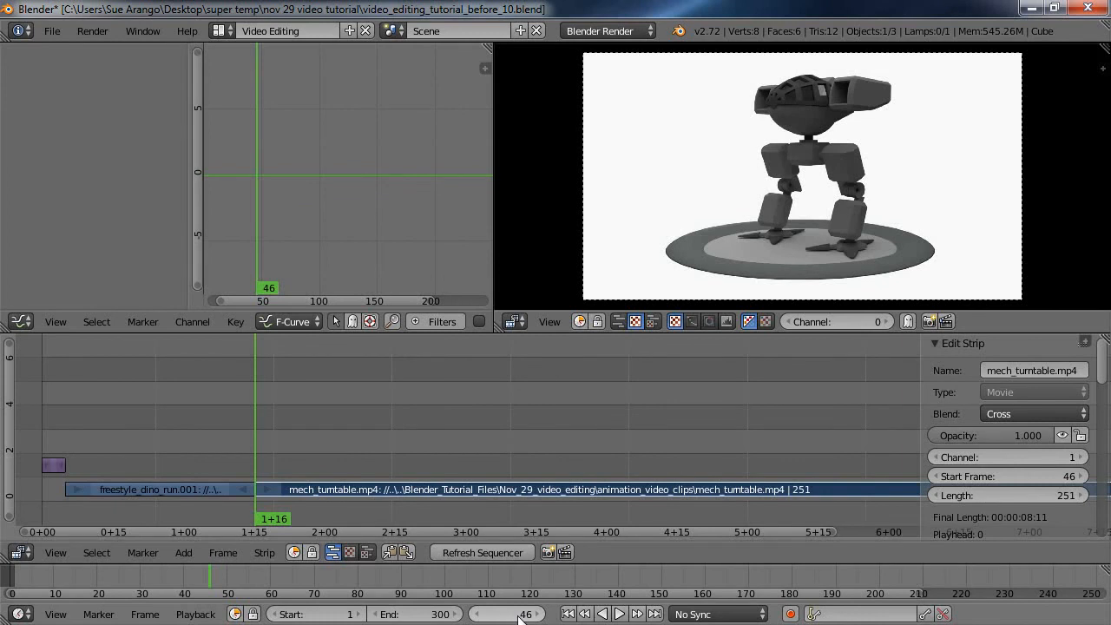
# Play the mech_turntable.mp4 strip from frame 46, following the playhead toward the strip's end, and pause at frame 234
pyautogui.click(620, 613)
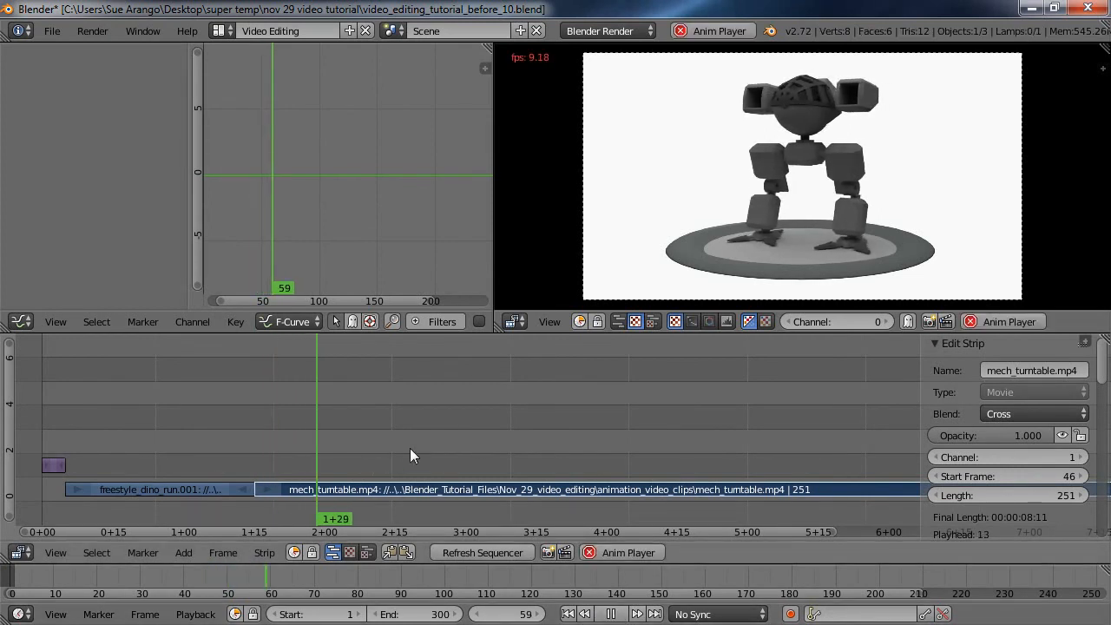
pyautogui.moveTo(576, 404); pyautogui.dragTo(319, 405, button='middle')
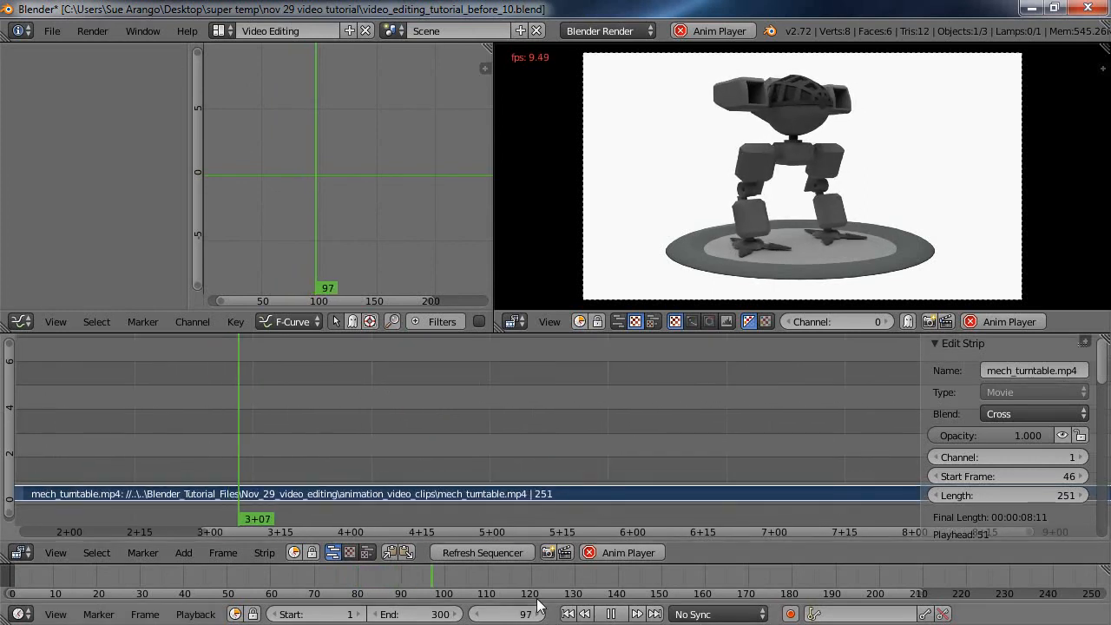
pyautogui.moveTo(550, 409); pyautogui.dragTo(548, 371, button='middle')
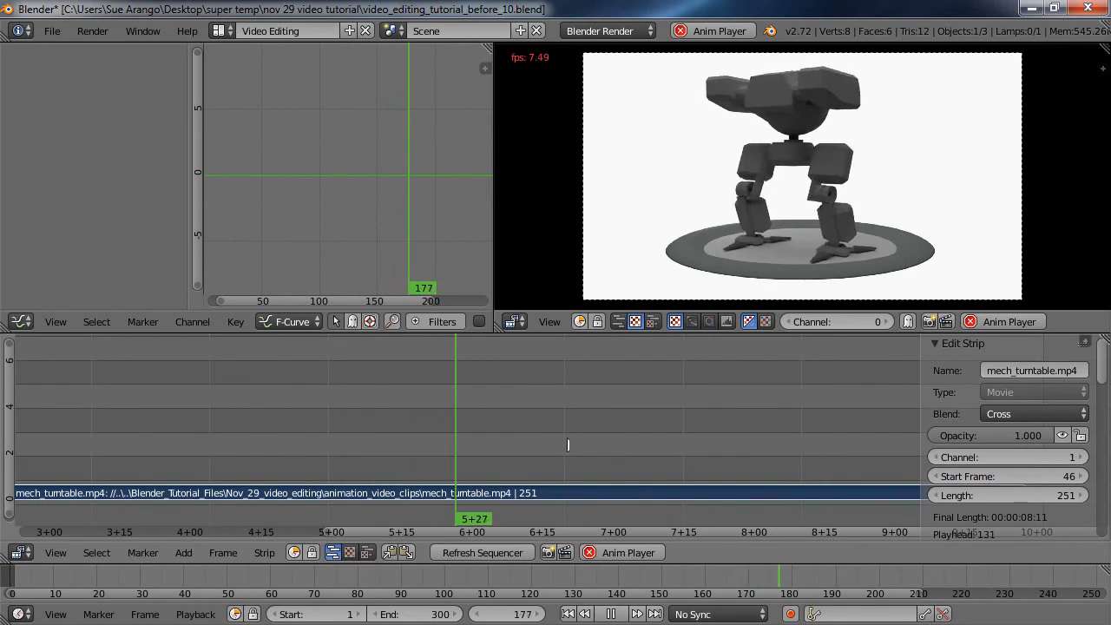
pyautogui.moveTo(752, 409); pyautogui.dragTo(496, 414, button='middle')
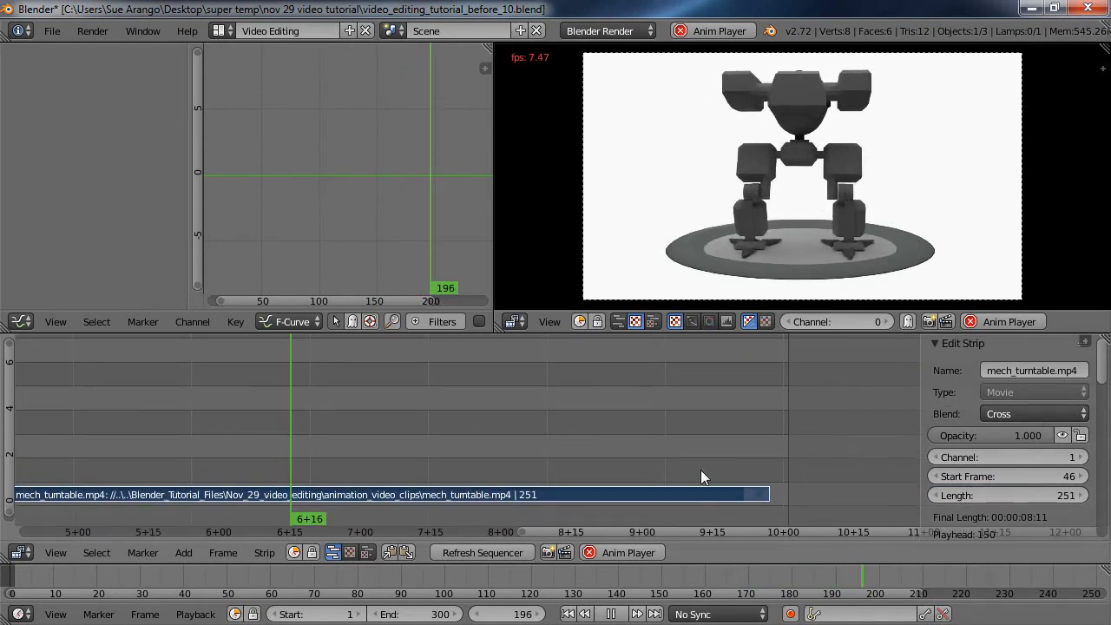
pyautogui.click(610, 614)
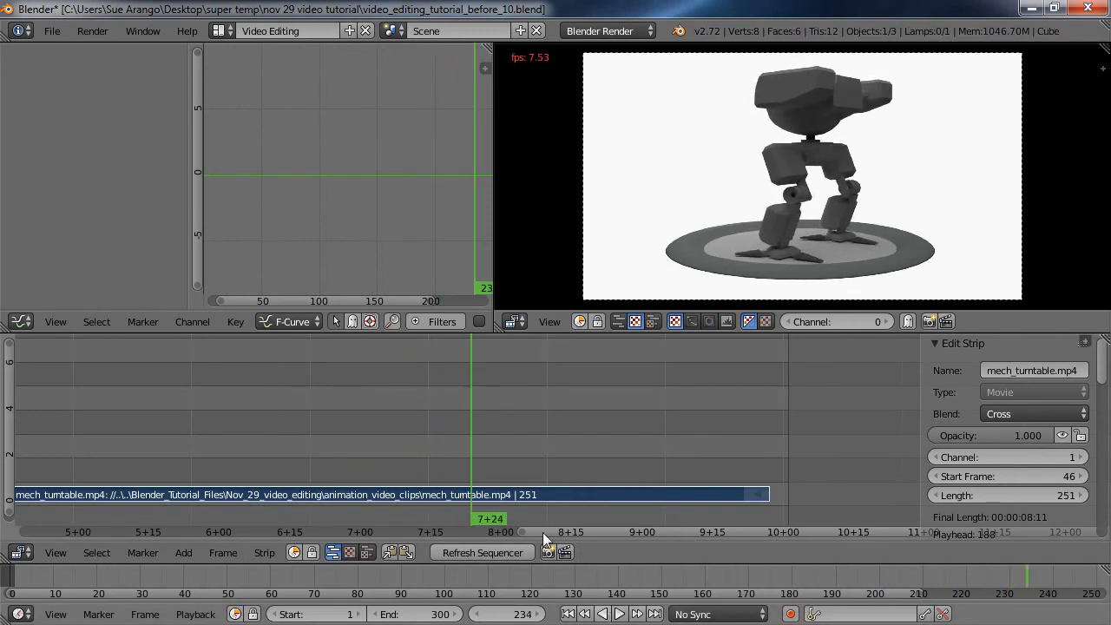
# Cut the mech_turntable.mp4 strip at frame 126 and delete the part after the cut
pyautogui.keyDown('ctrl'); pyautogui.hscroll(-8, 293, 426); pyautogui.keyUp('ctrl')
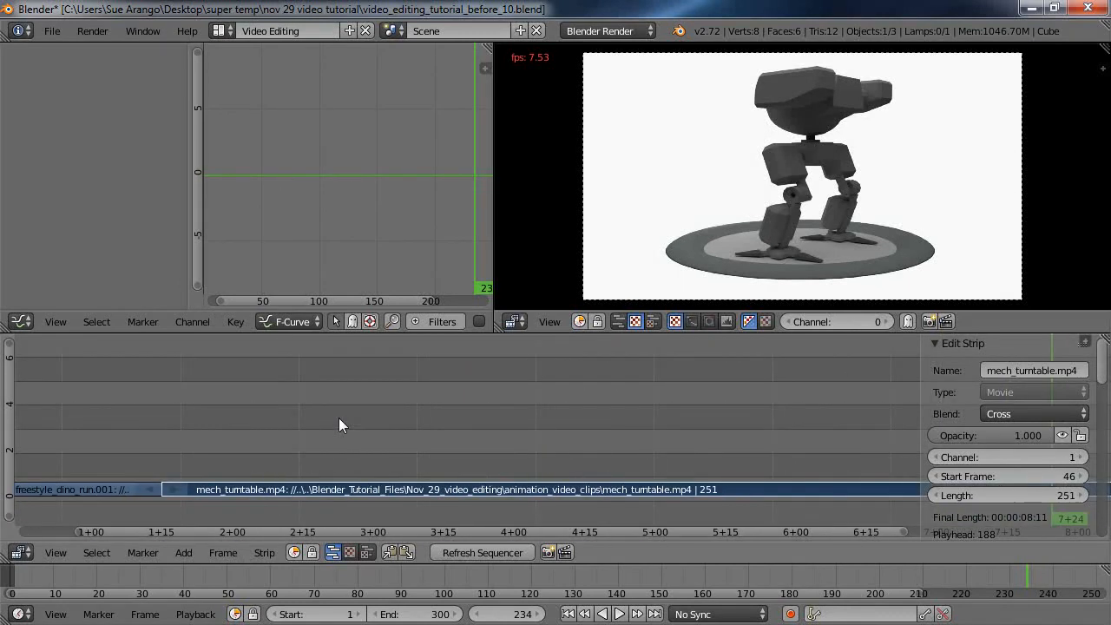
pyautogui.click(166, 448)
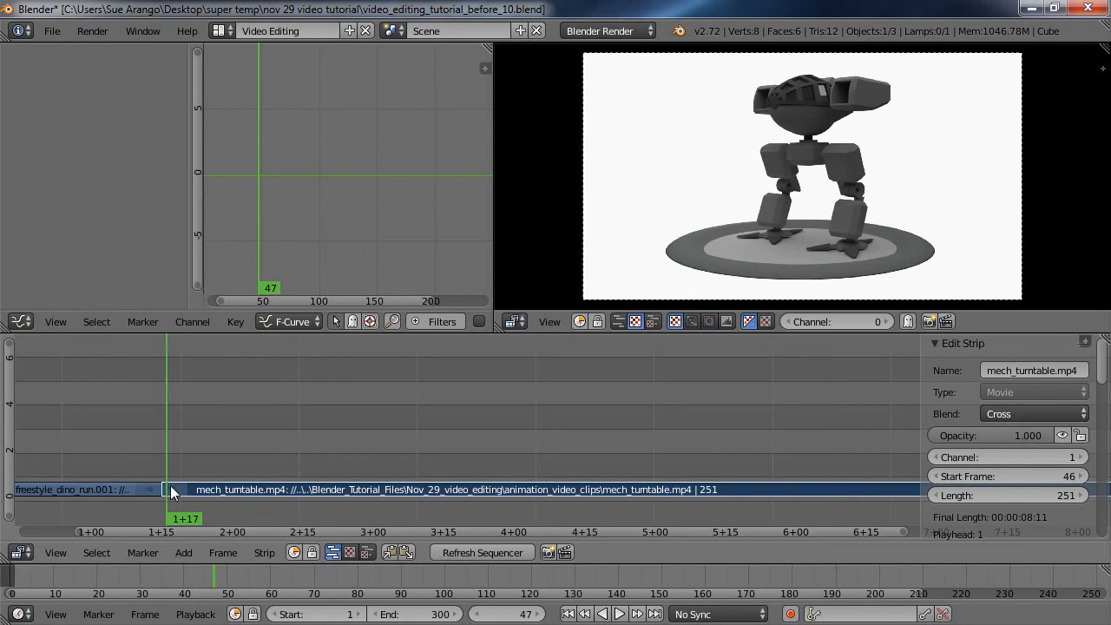
pyautogui.moveTo(178, 491); pyautogui.dragTo(541, 345)
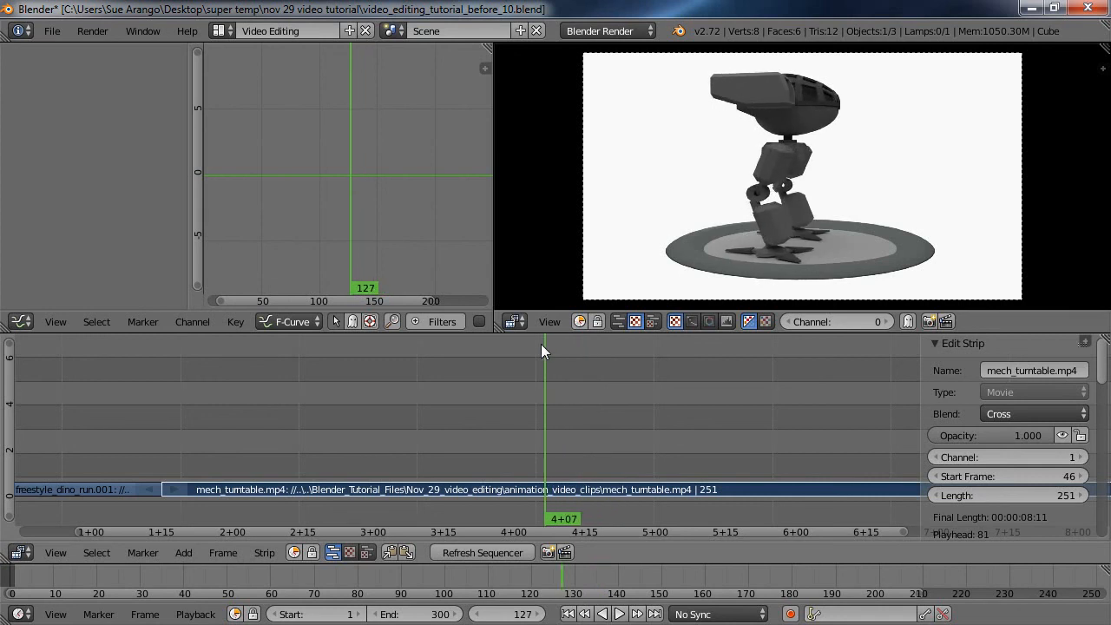
pyautogui.press('k')
pyautogui.rightClick(580, 488)
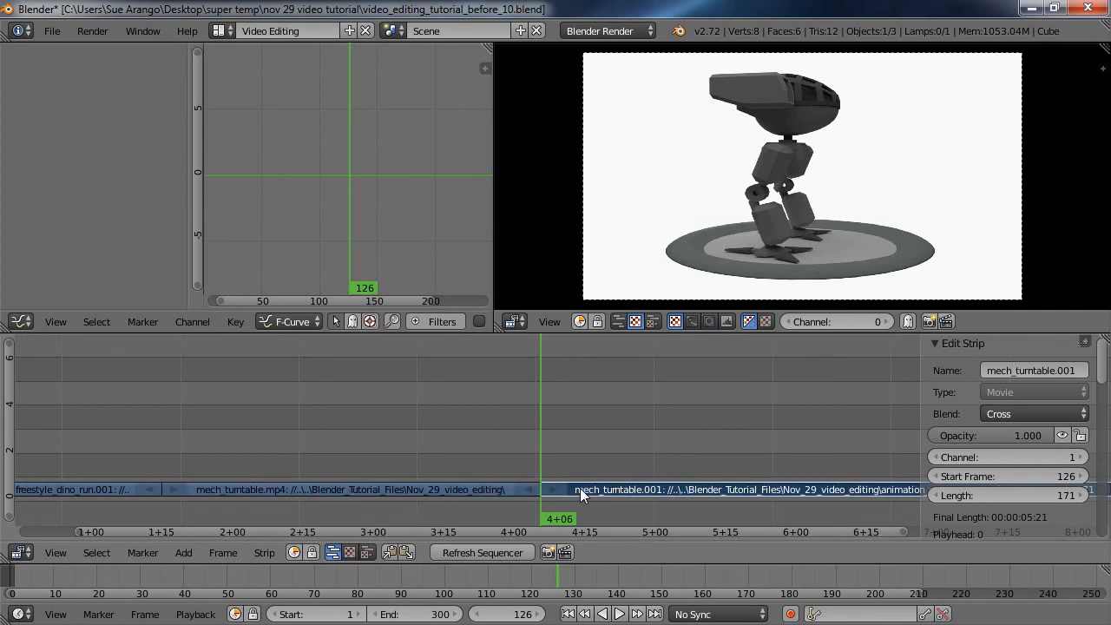
pyautogui.press('x')
pyautogui.click(579, 487)
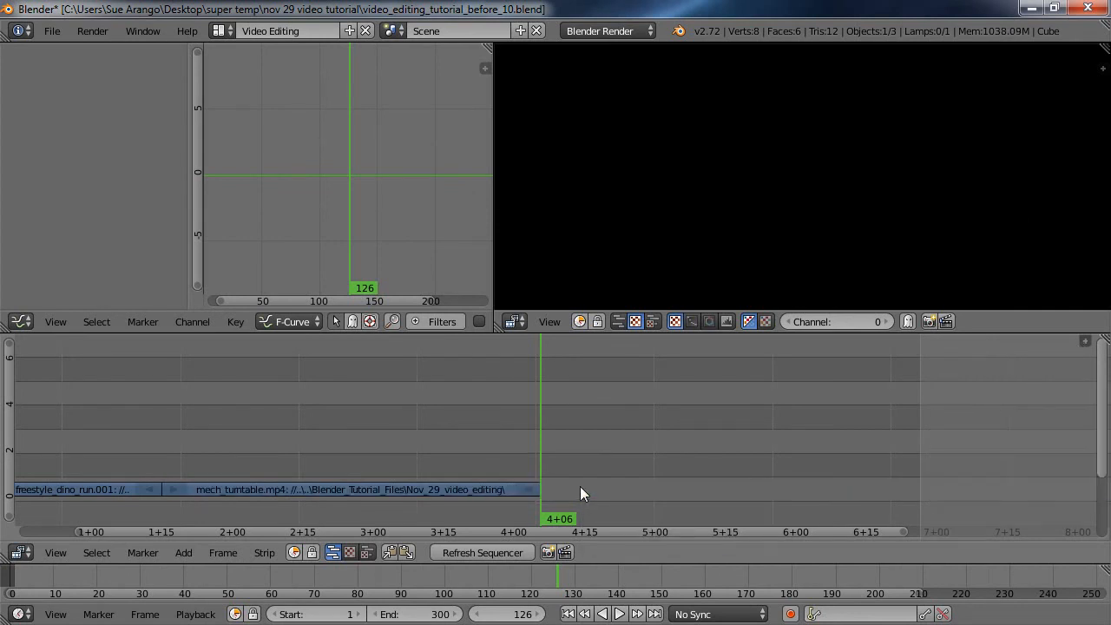
# Place the playhead at frame 46, exactly on the boundary between the dino run and mech turntable strips
pyautogui.moveTo(526, 507); pyautogui.dragTo(163, 528)
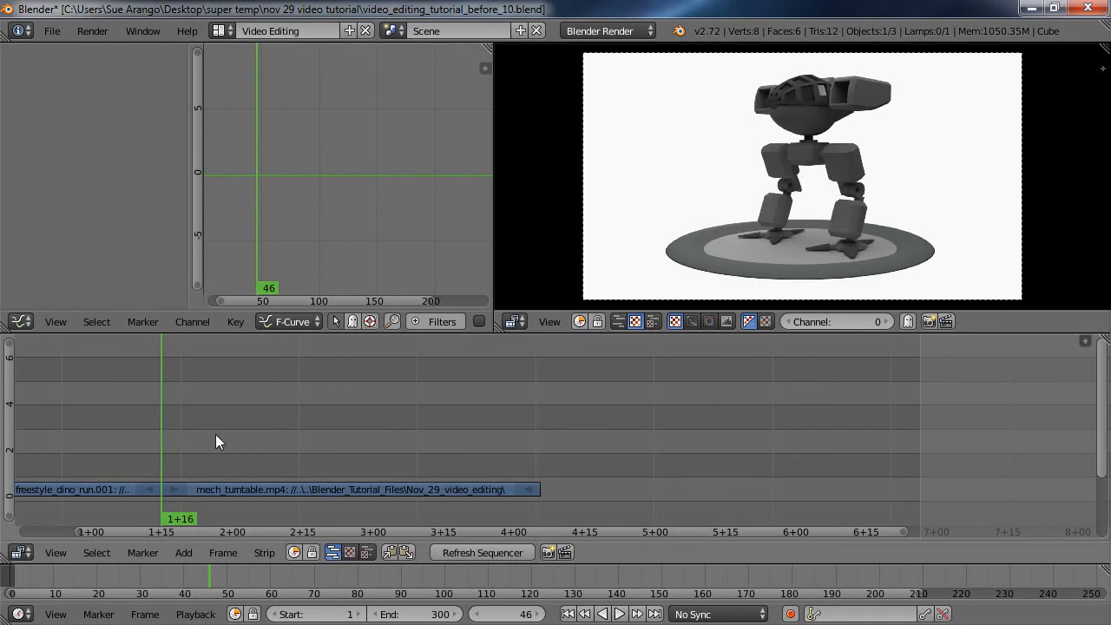
pyautogui.press('Left')
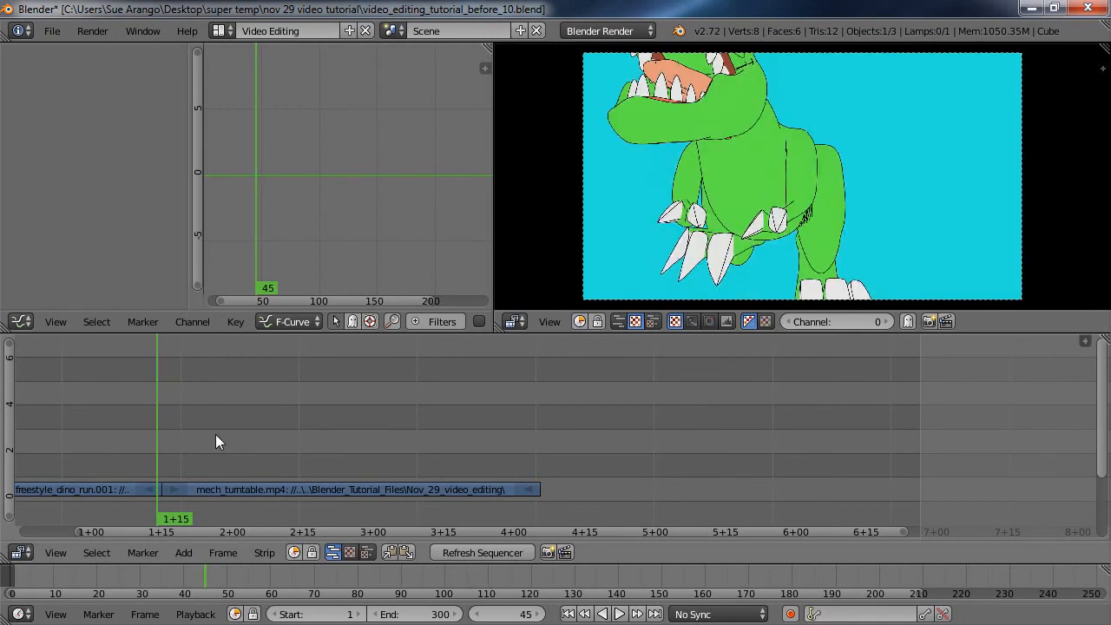
pyautogui.press('Right')
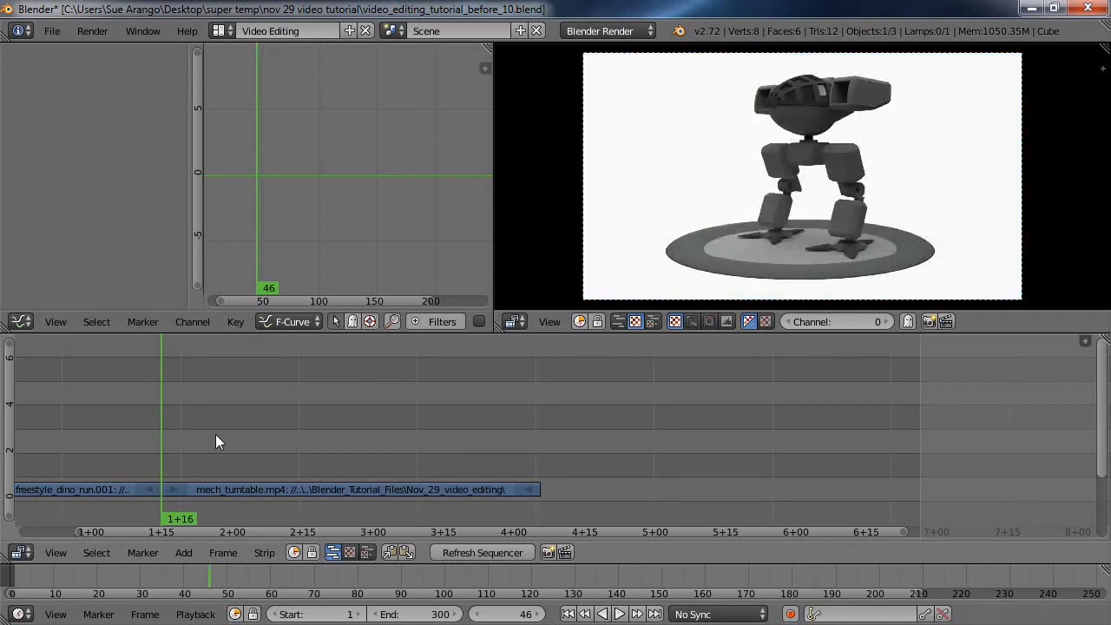
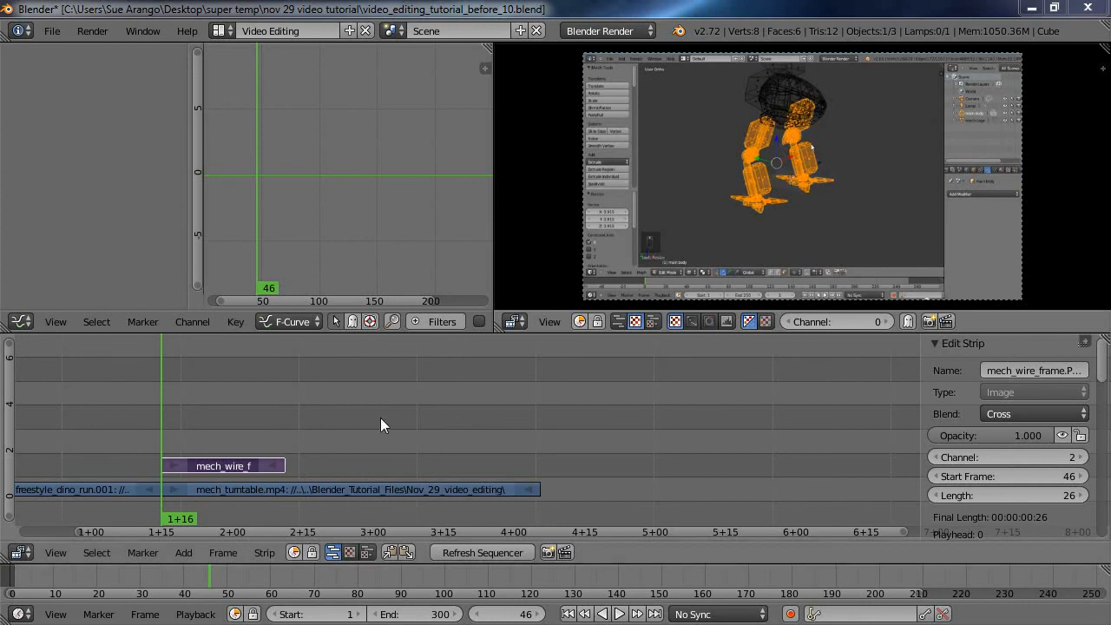
# Shorten the mech_wire_frame image strip on channel 2 to 12 frames by moving its end handle to frame 57
pyautogui.click(272, 466)
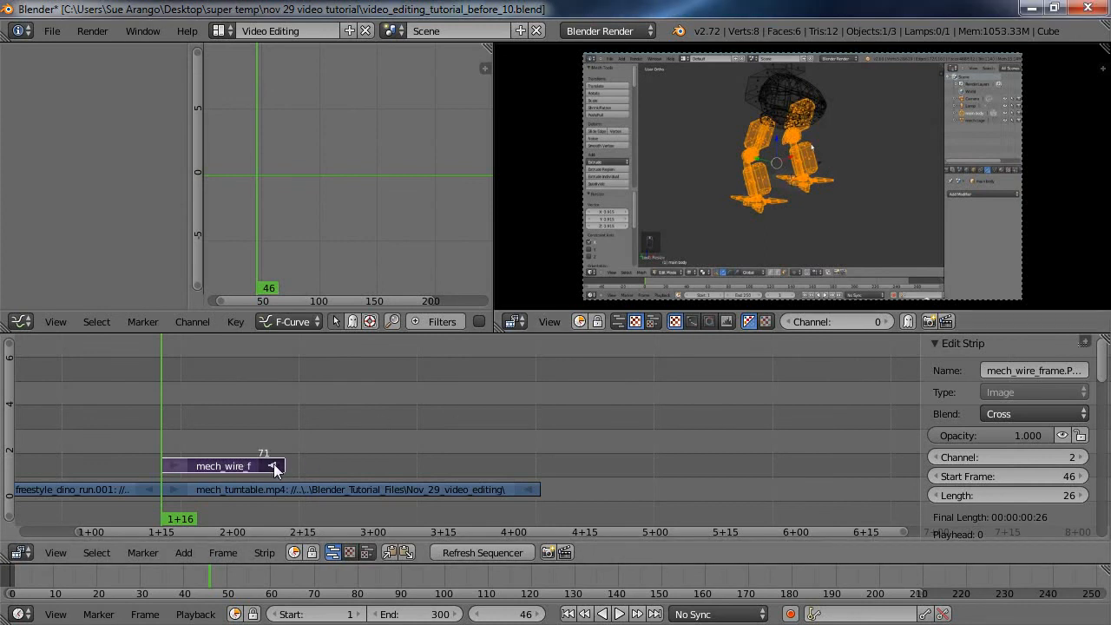
pyautogui.press('g')
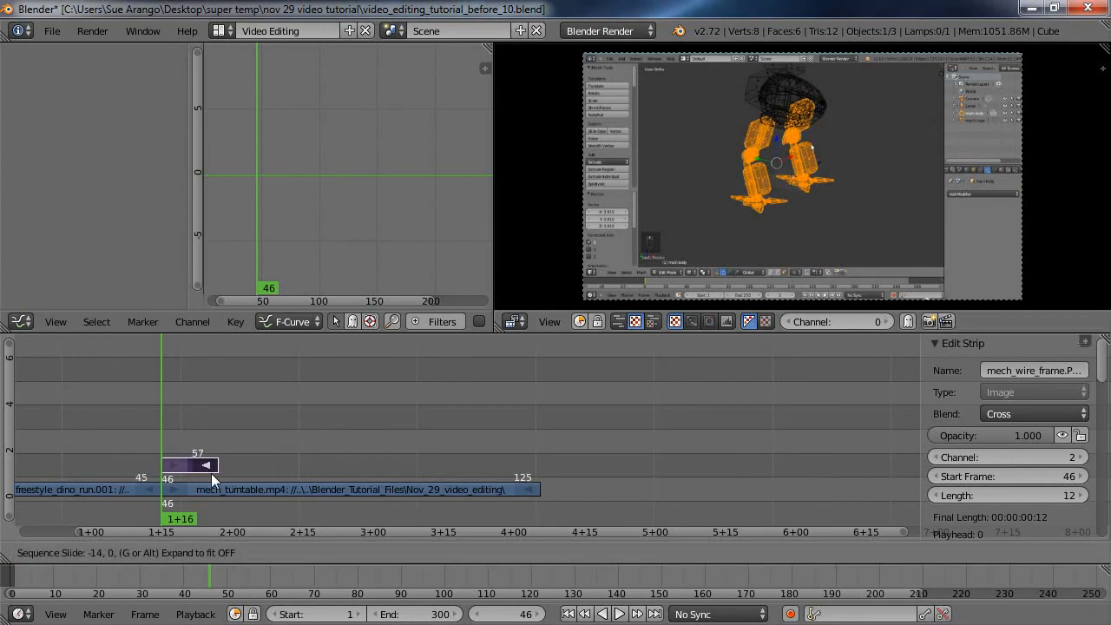
pyautogui.click(210, 473)
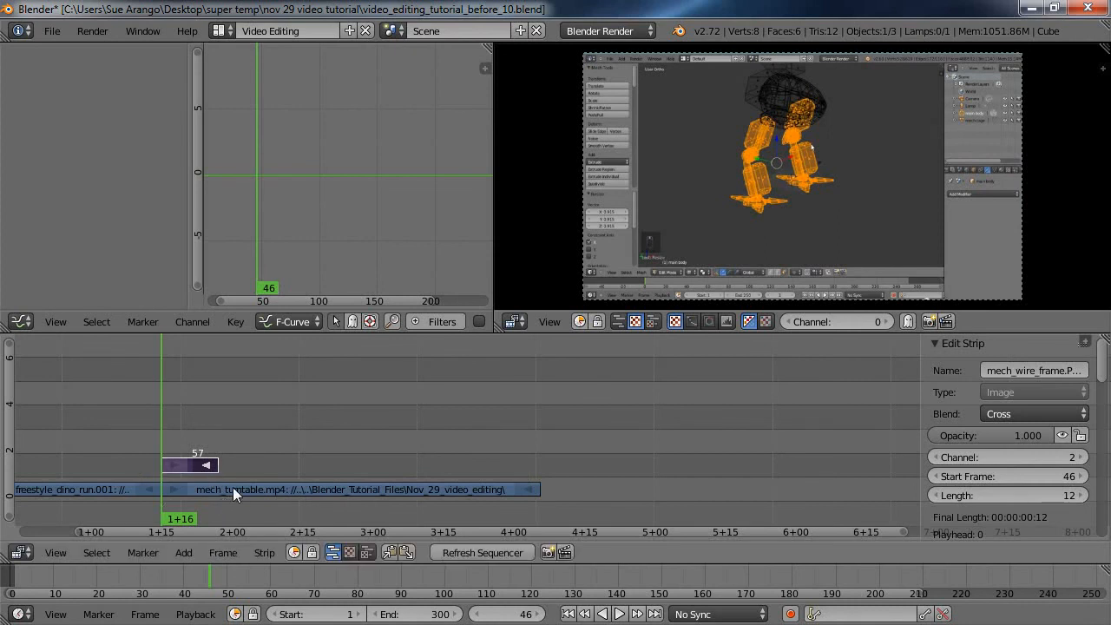
# Move the mech_turntable.mp4 strip along channel 1 so it starts at frame 58, right after the wireframe image
pyautogui.click(233, 489)
pyautogui.press('g')
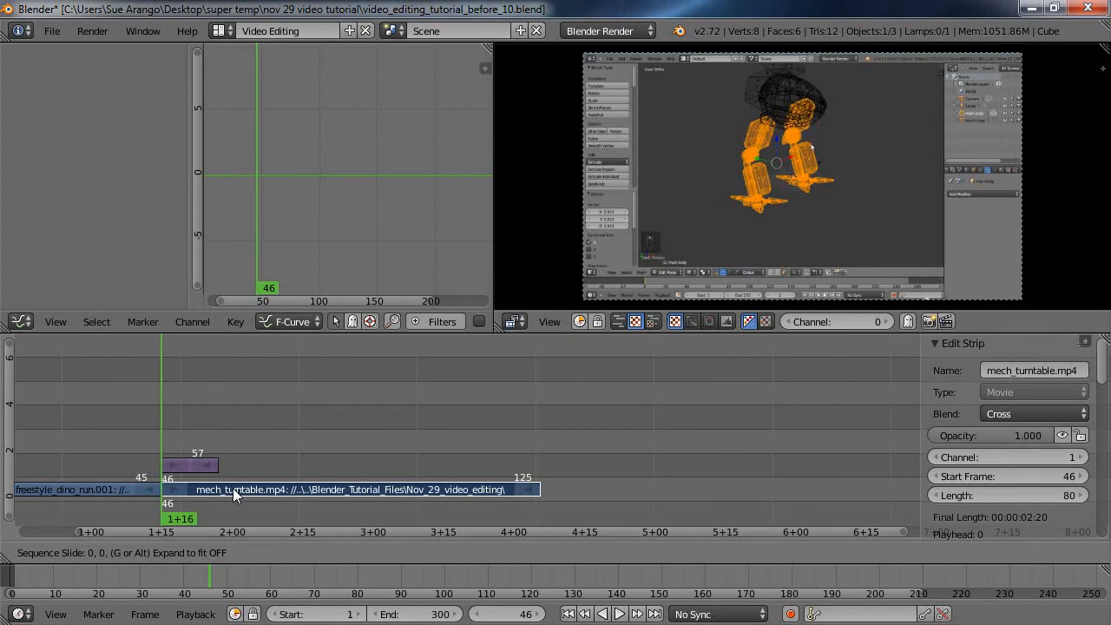
pyautogui.click(288, 488)
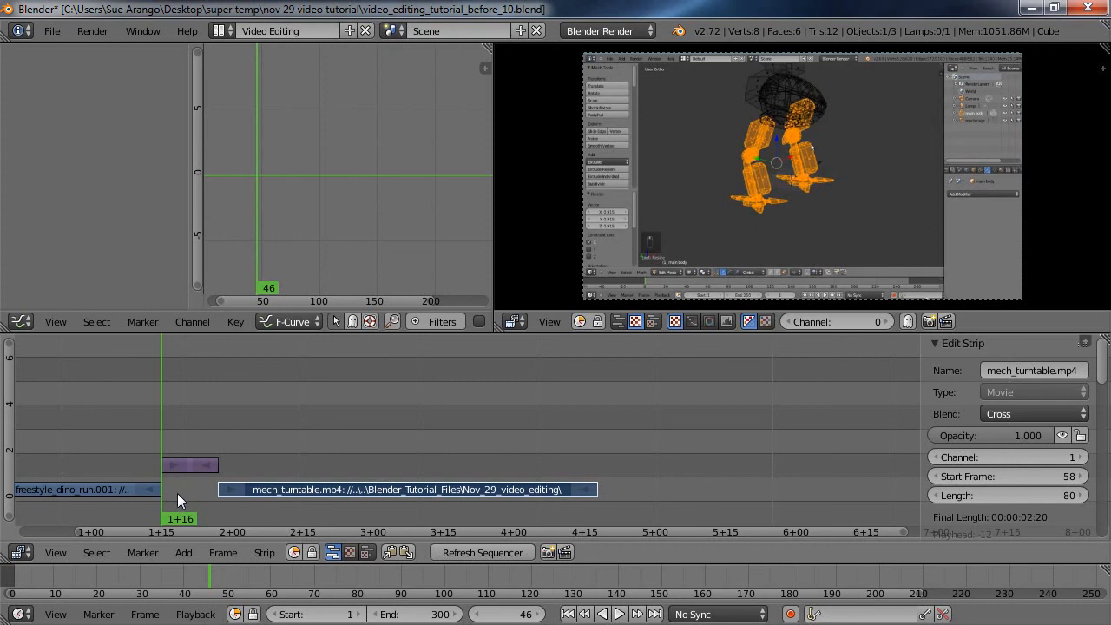
# Add christianna_ship.mp4 from the animation_video_clips folder as a movie strip at frame 138, directly after the mech turntable clip
pyautogui.moveTo(173, 494); pyautogui.dragTo(598, 525)
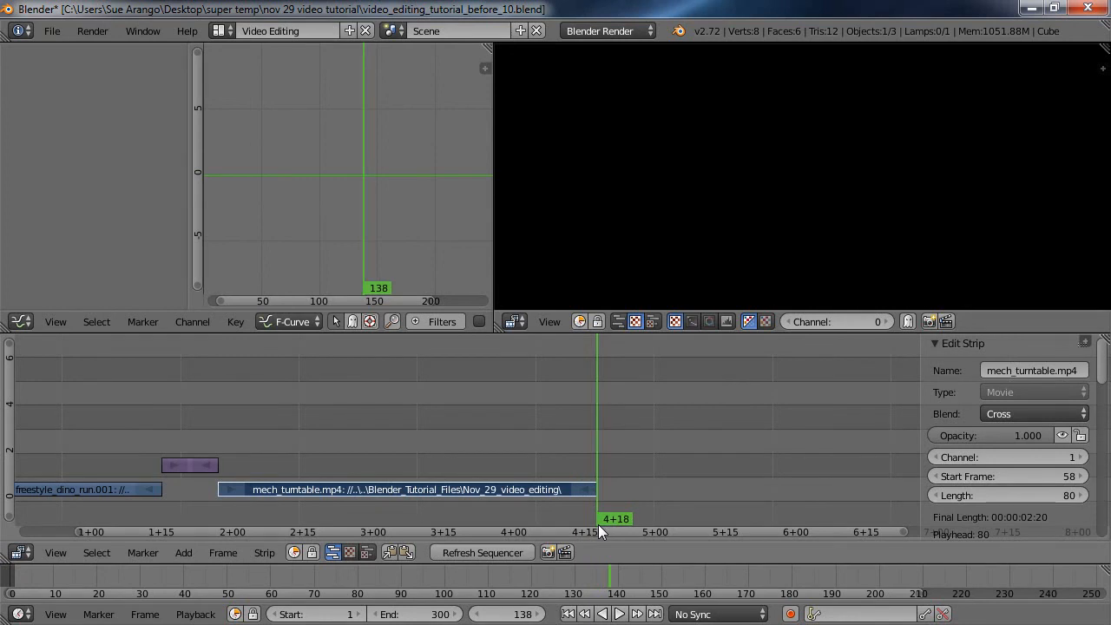
pyautogui.moveTo(674, 476); pyautogui.dragTo(105, 379, button='middle')
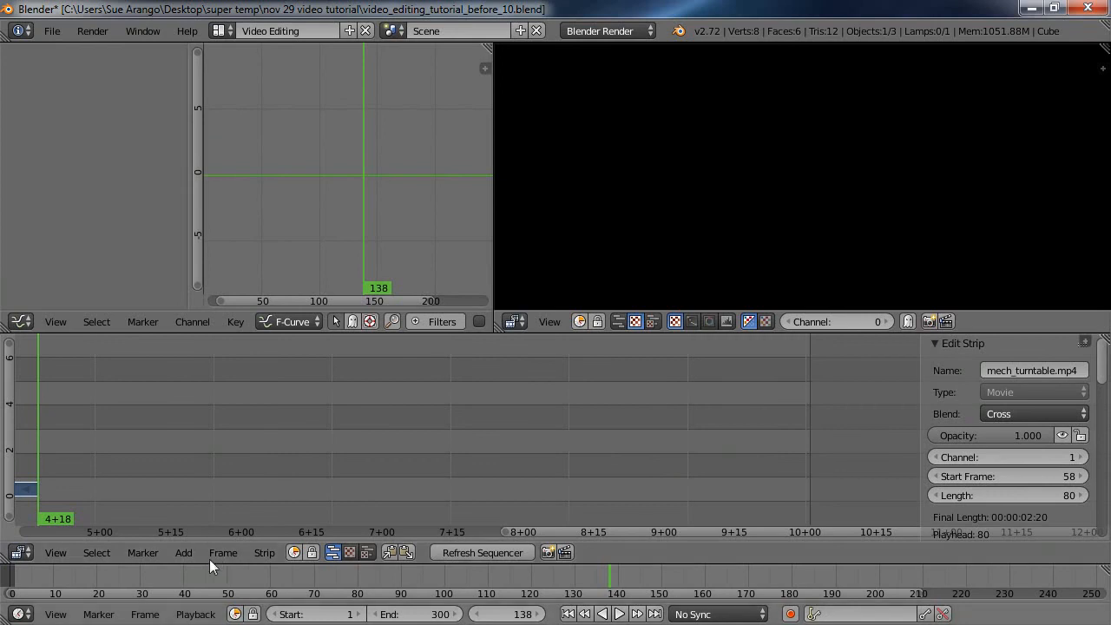
pyautogui.click(182, 554)
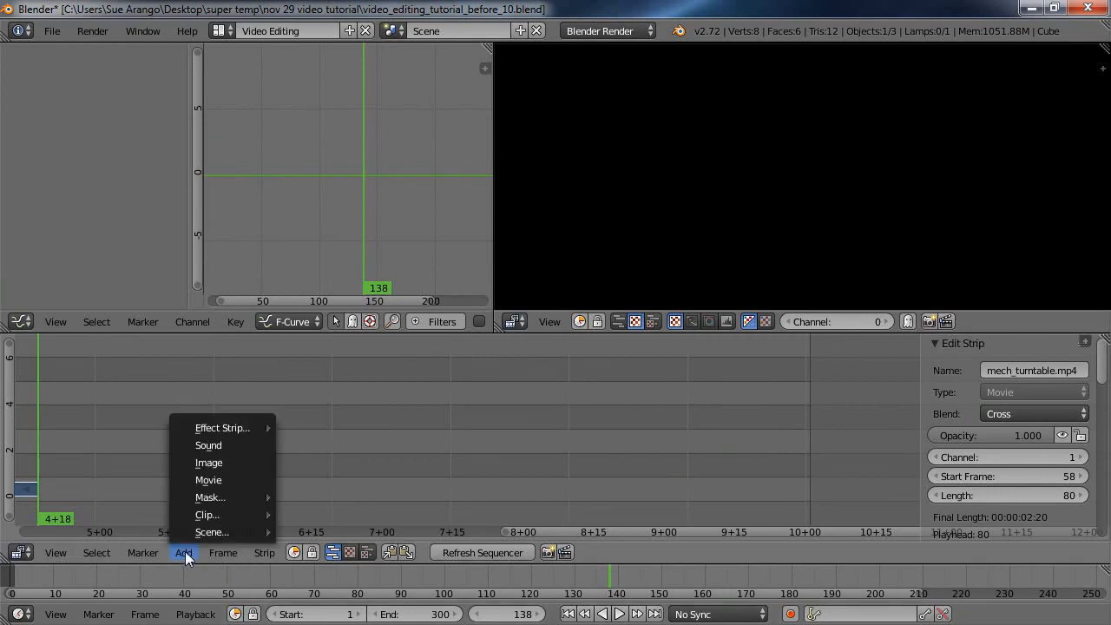
pyautogui.click(221, 479)
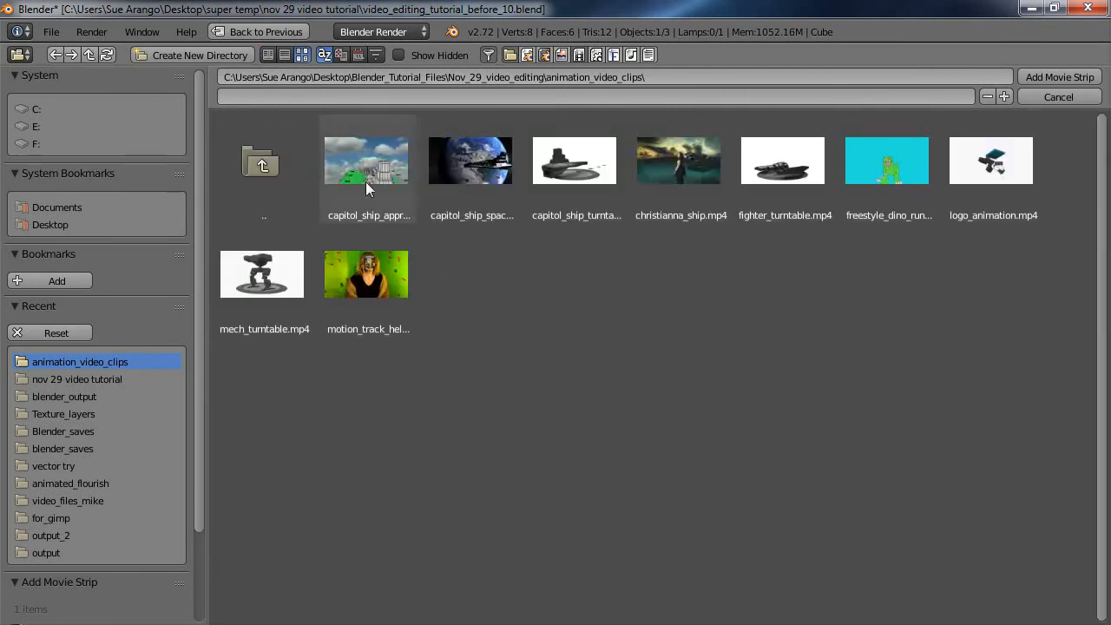
pyautogui.click(674, 163)
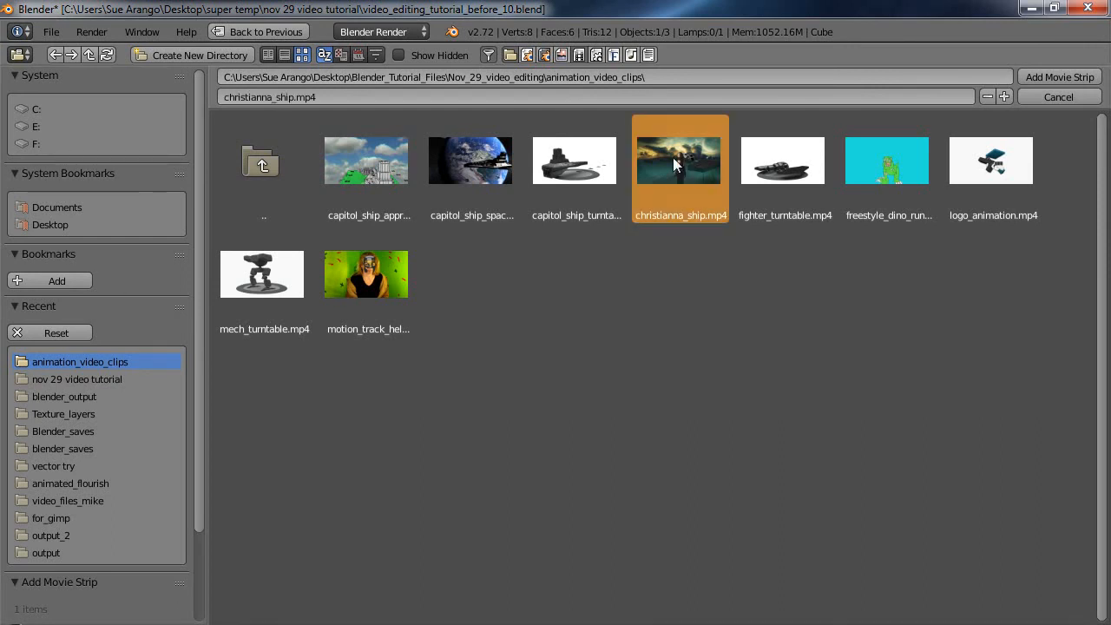
pyautogui.click(1054, 76)
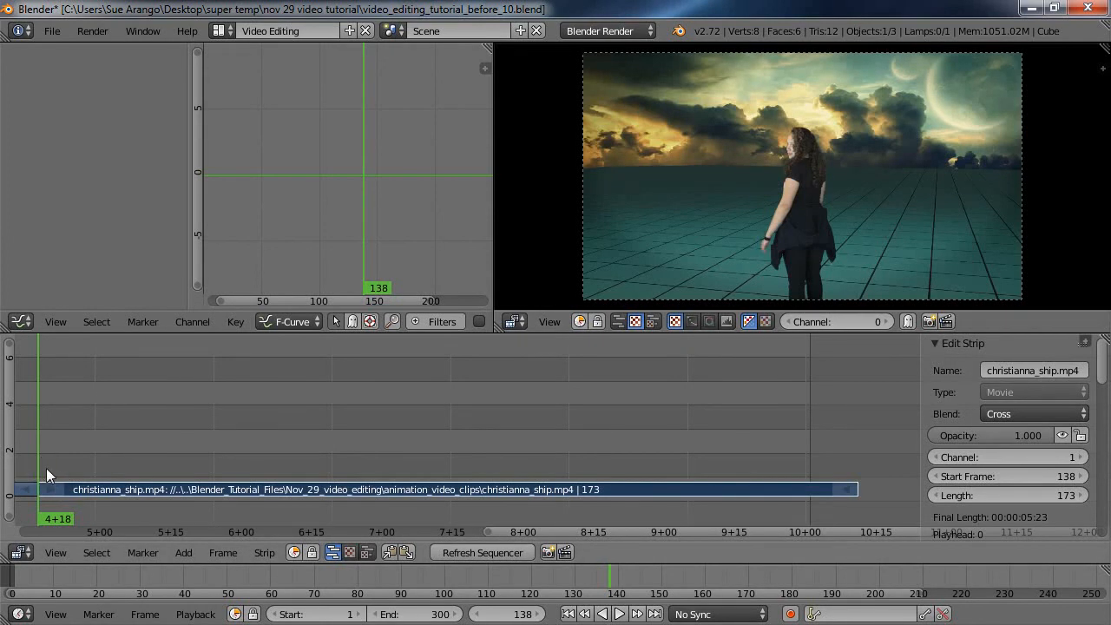
# Cut the christianna_ship.mp4 strip at frame 241 and delete the part before the cut
pyautogui.moveTo(47, 465); pyautogui.dragTo(527, 446)
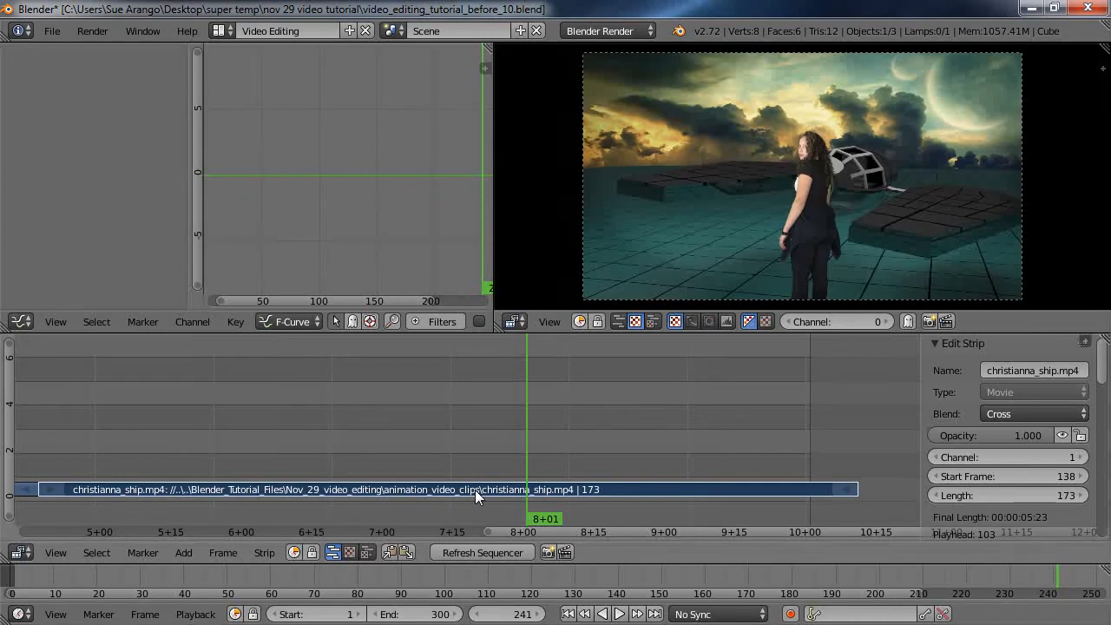
pyautogui.press('k')
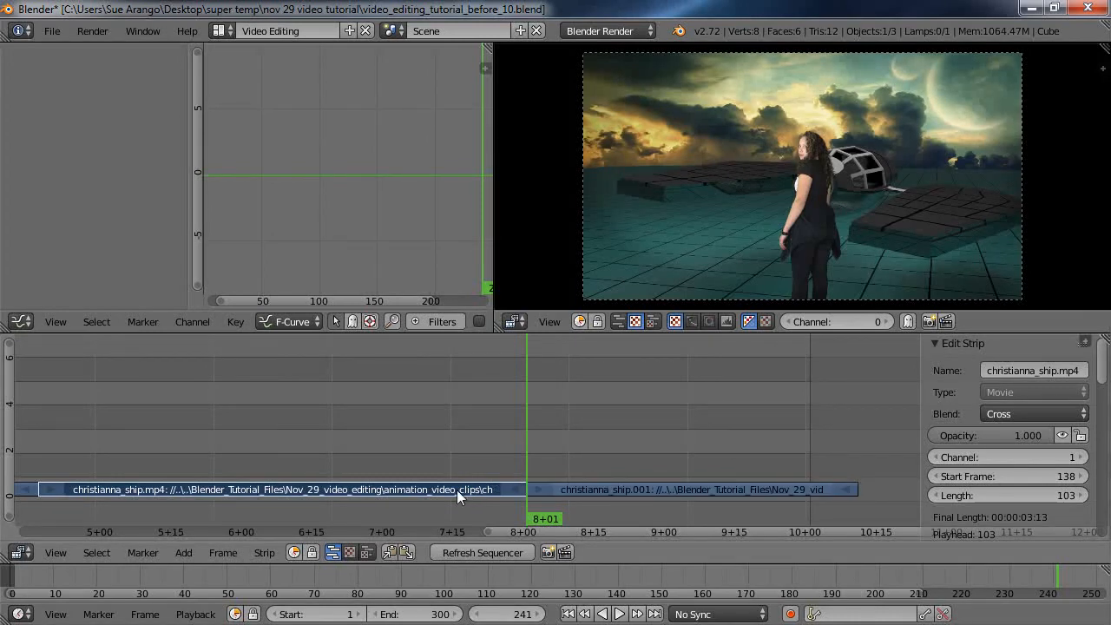
pyautogui.press('x')
pyautogui.click(451, 488)
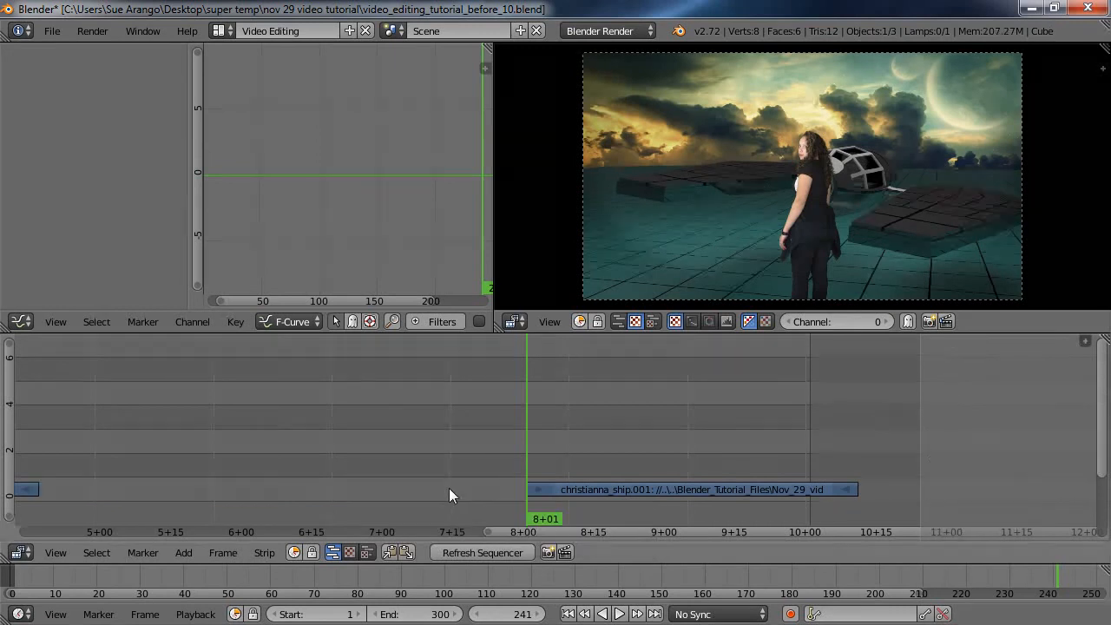
# Snap the remaining christianna_ship.001 strip to frame 138 at the end of the mech turntable clip and clear the selection
pyautogui.click(40, 506)
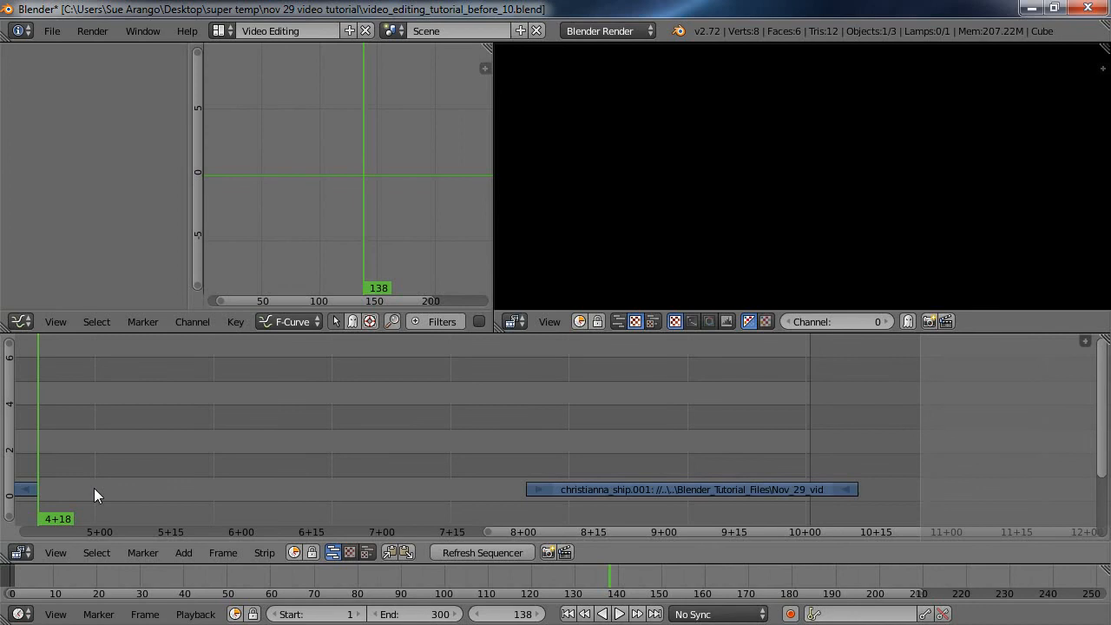
pyautogui.press('Left')
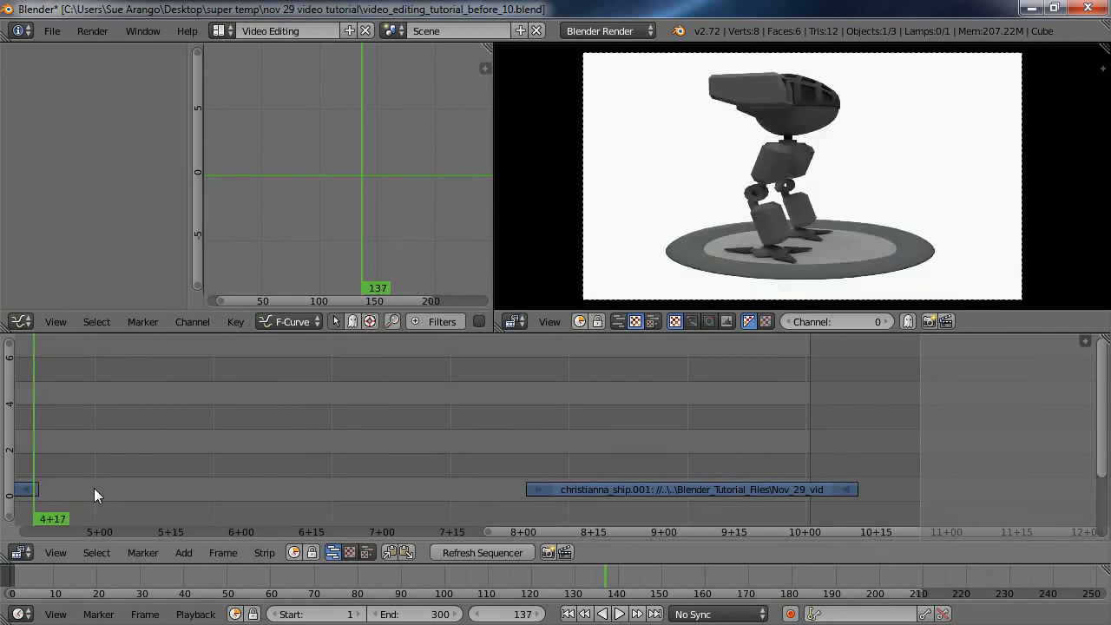
pyautogui.press('Right')
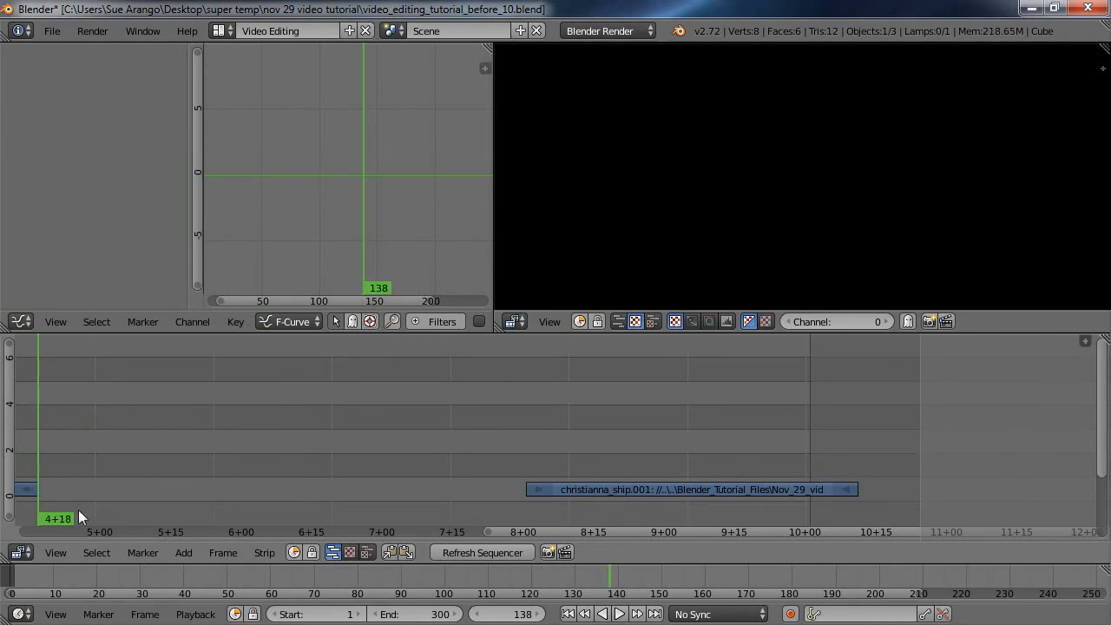
pyautogui.rightClick(637, 489)
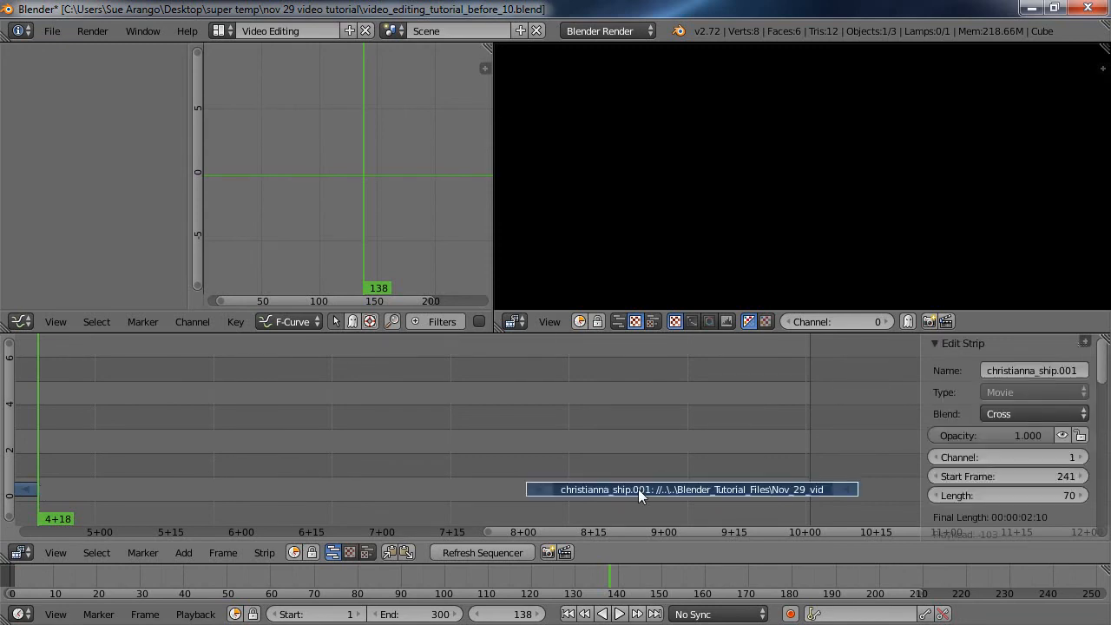
pyautogui.hotkey('shift', 's')
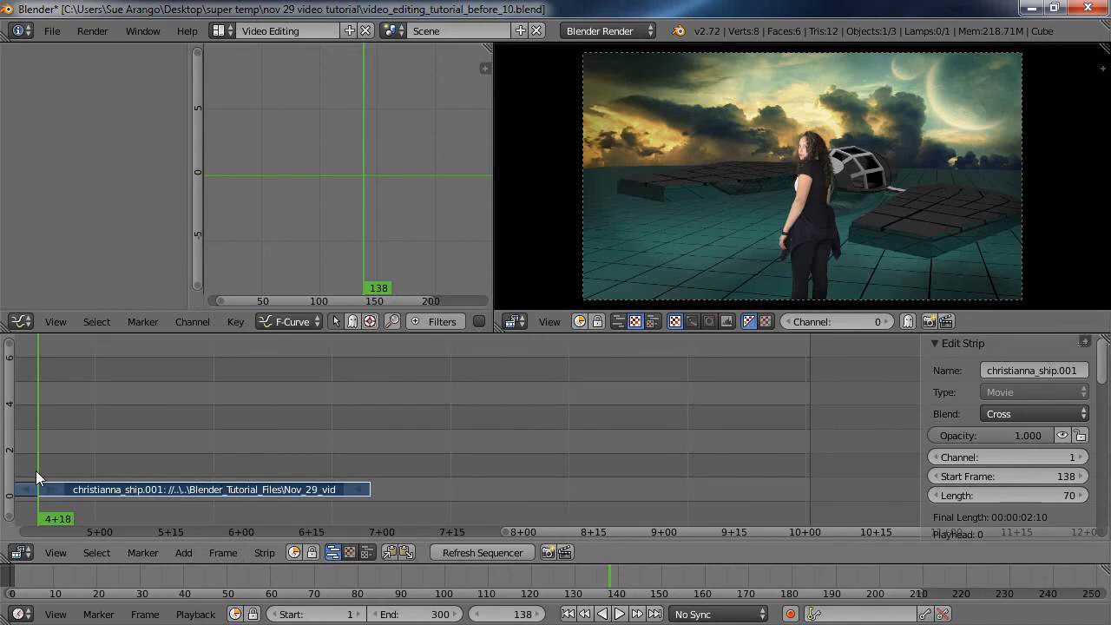
pyautogui.press('a')
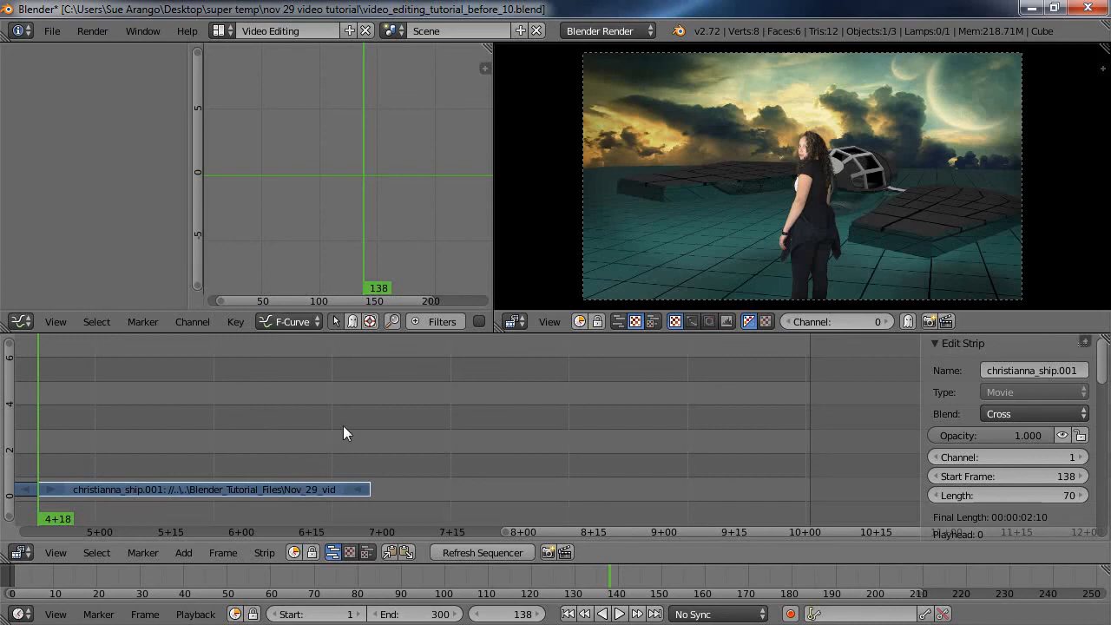
# Review the assembled sequence by playing it from frame 1, and bring the playhead back to frame 138
pyautogui.scroll(-5, 385, 425)
pyautogui.scroll(-1, 385, 420)
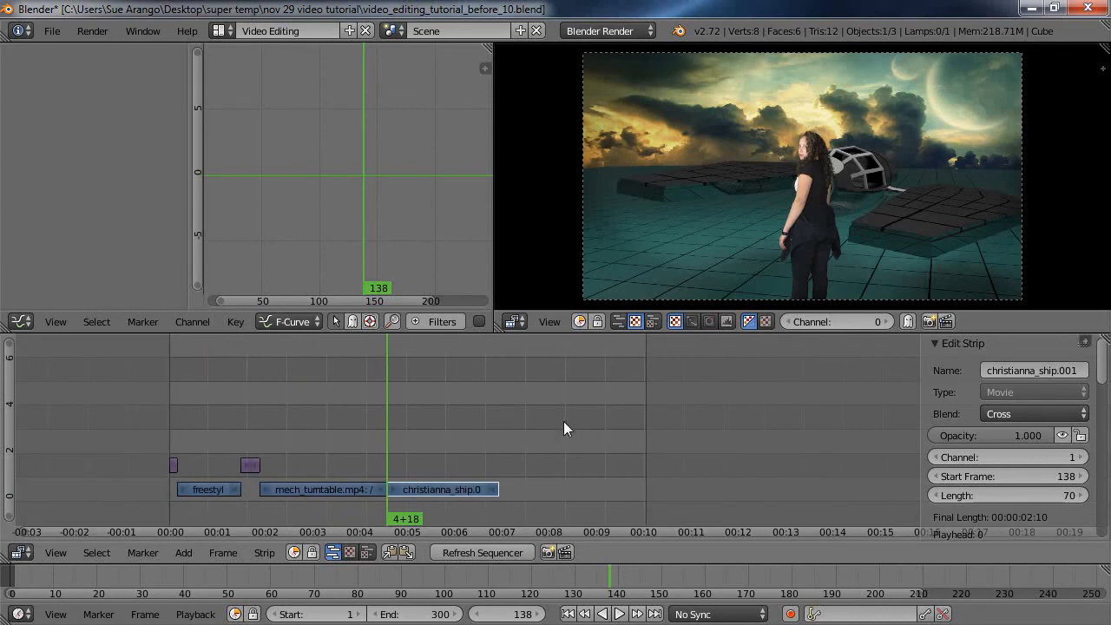
pyautogui.click(169, 422)
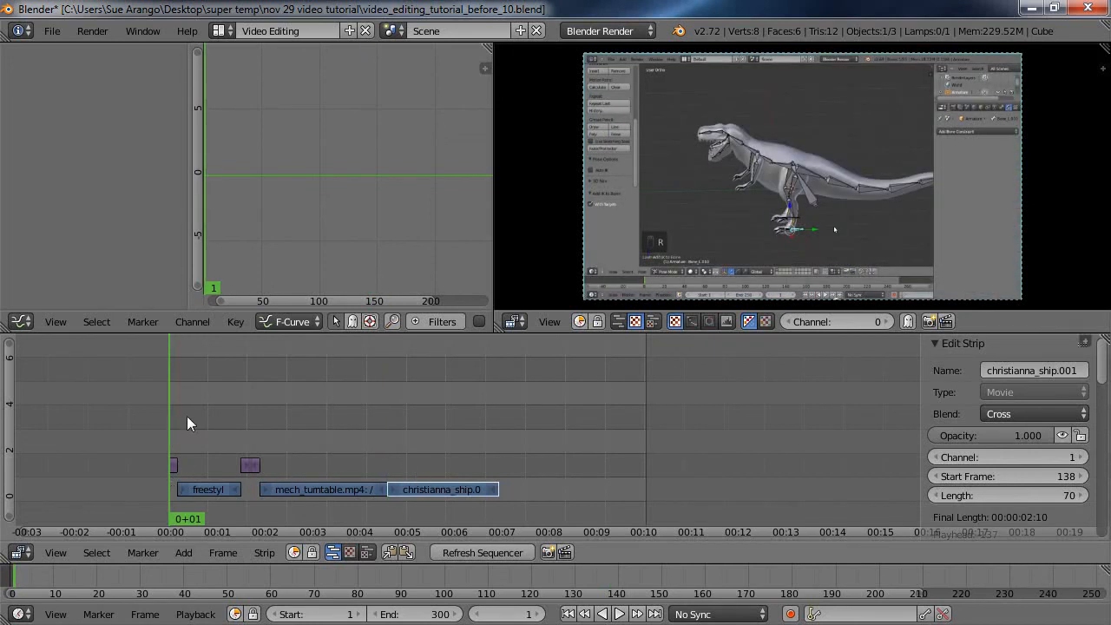
pyautogui.hotkey('alt', 'a')
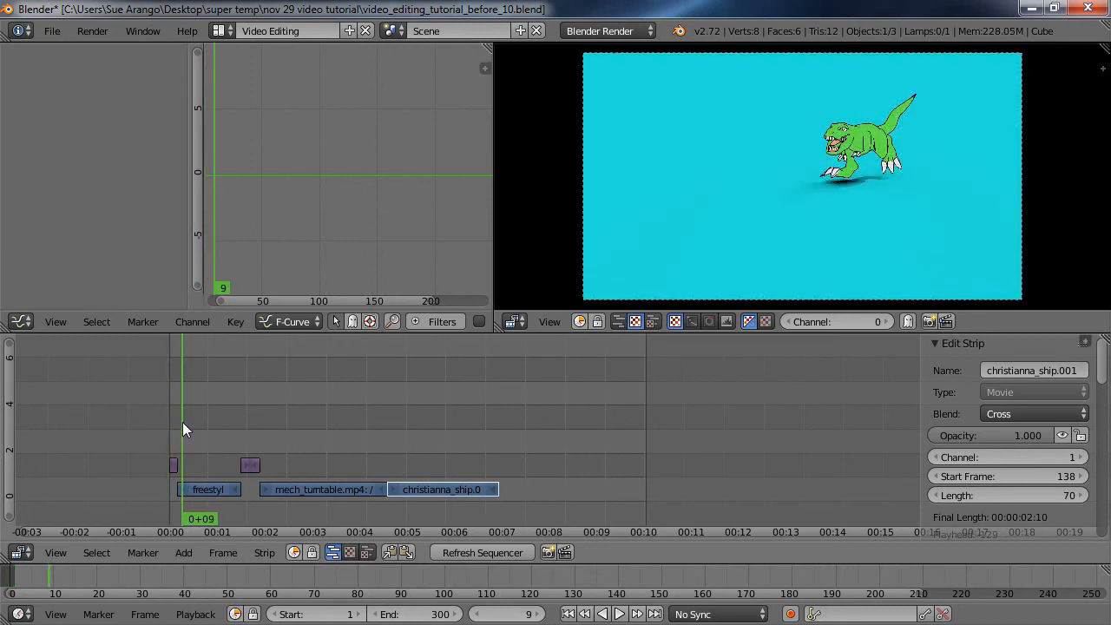
pyautogui.moveTo(266, 441); pyautogui.dragTo(387, 455)
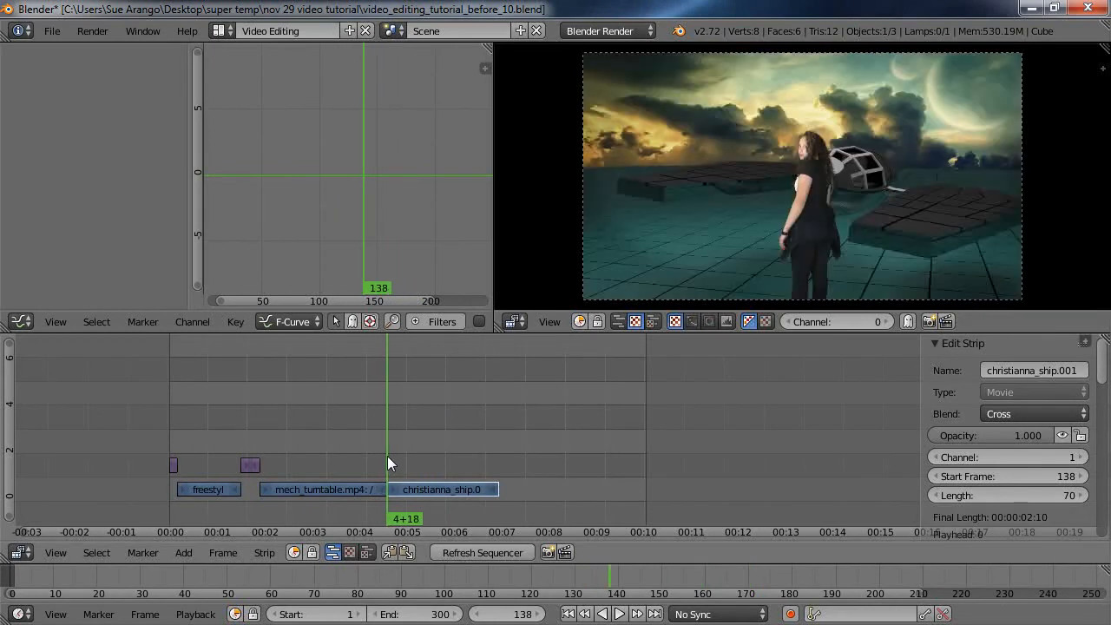
# Shorten the christianna in green.JPG image strip on channel 2, starting at frame 138, to 7 frames
pyautogui.scroll(14, 438, 449)
pyautogui.moveTo(360, 420); pyautogui.dragTo(443, 399, button='middle')
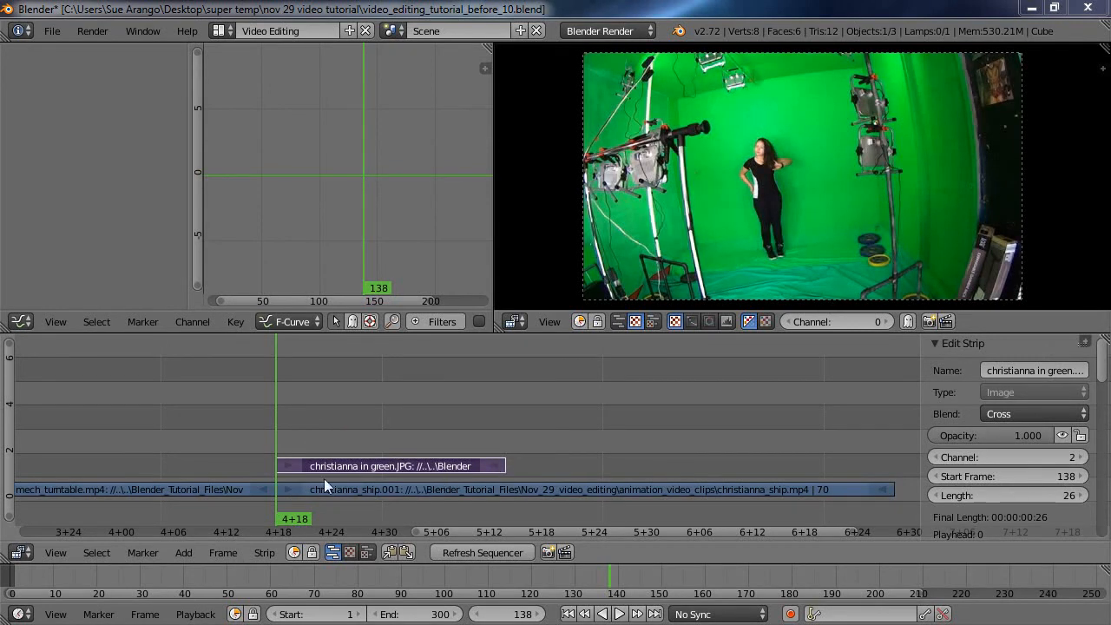
pyautogui.moveTo(495, 462); pyautogui.dragTo(327, 478, button='right')
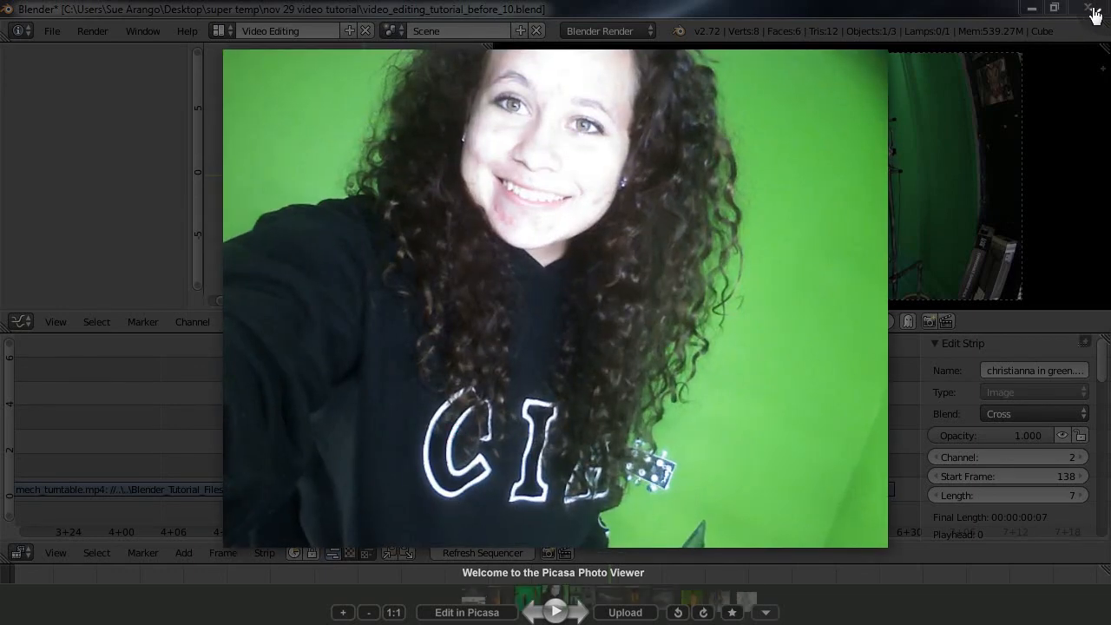
# Close the photo viewer and add a Transform effect strip over the christianna.jpg image strip
pyautogui.click(1095, 13)
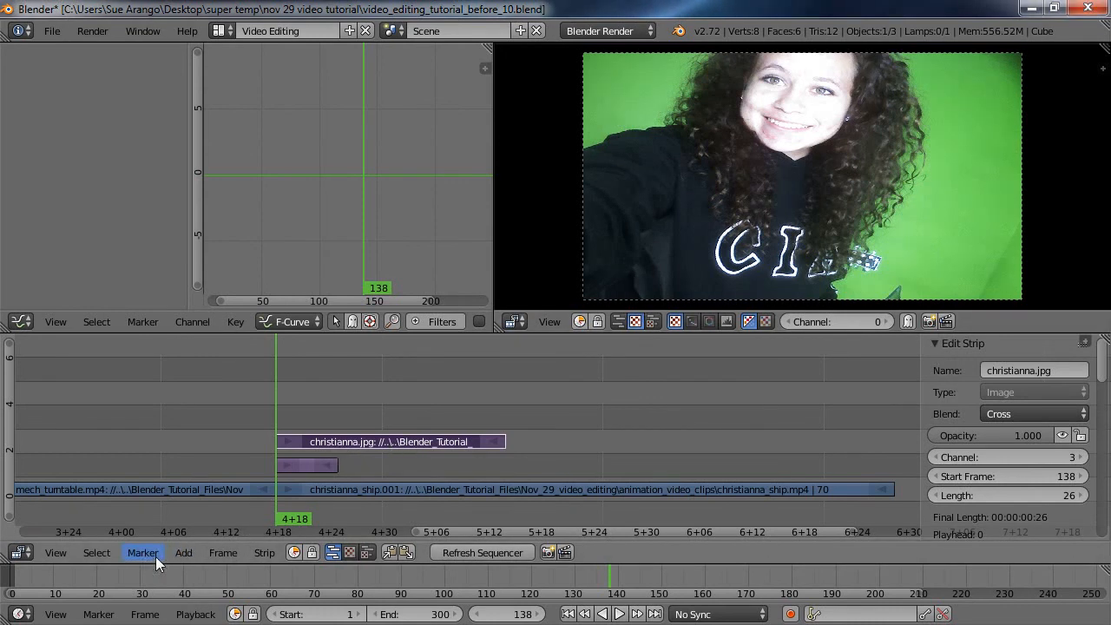
pyautogui.click(183, 552)
pyautogui.moveTo(240, 430)
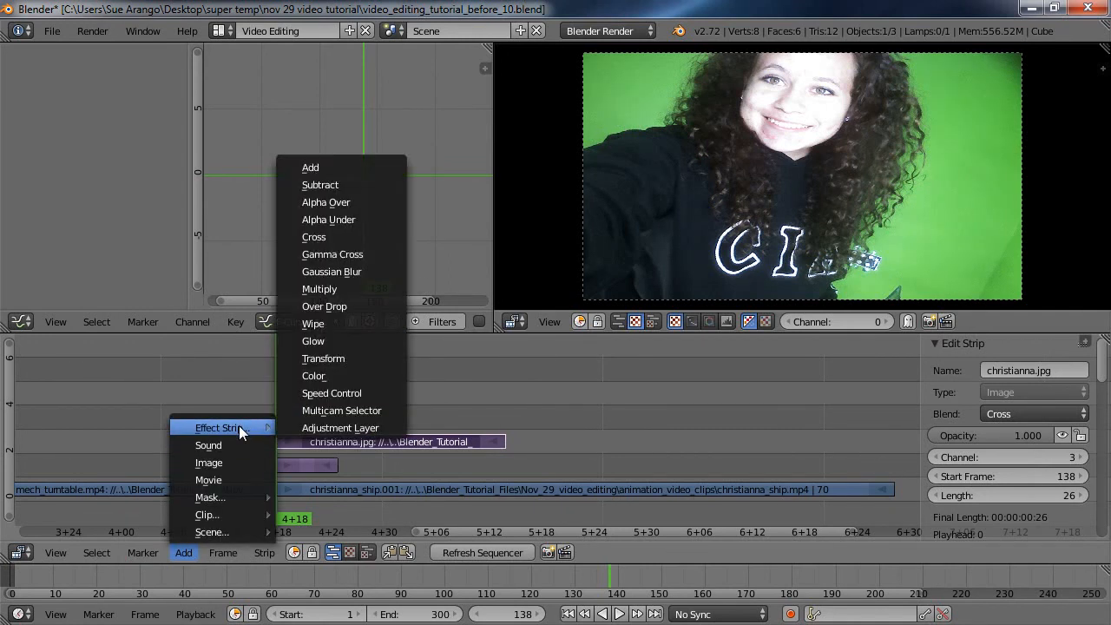
pyautogui.click(342, 361)
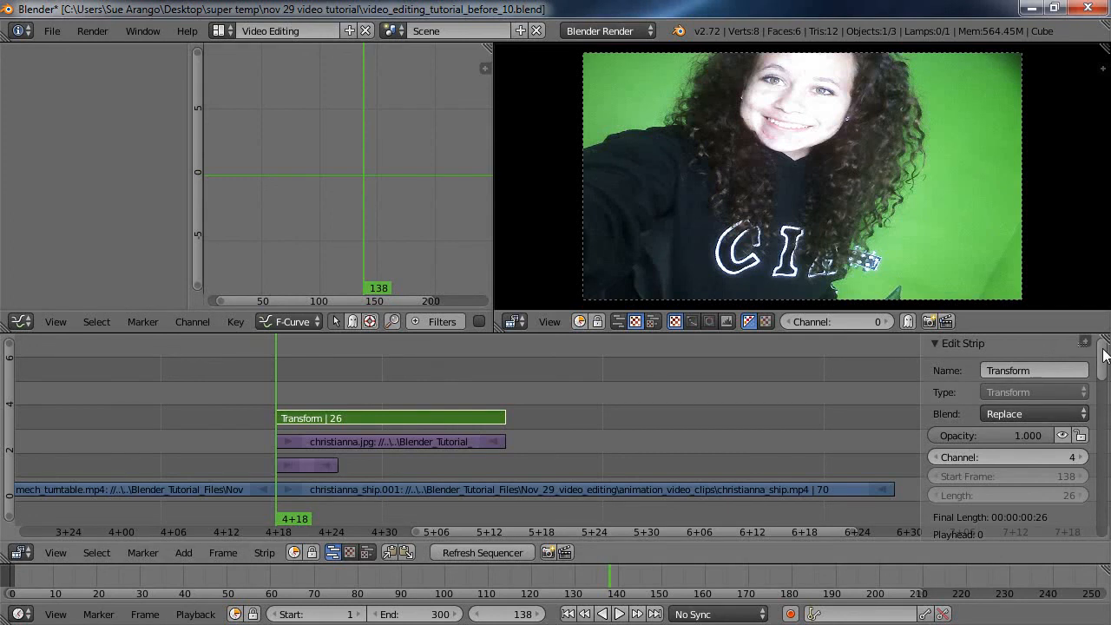
# Set the Transform strip's position to X 0.09 and Y 0.33
pyautogui.scroll(-1, 1104, 354)
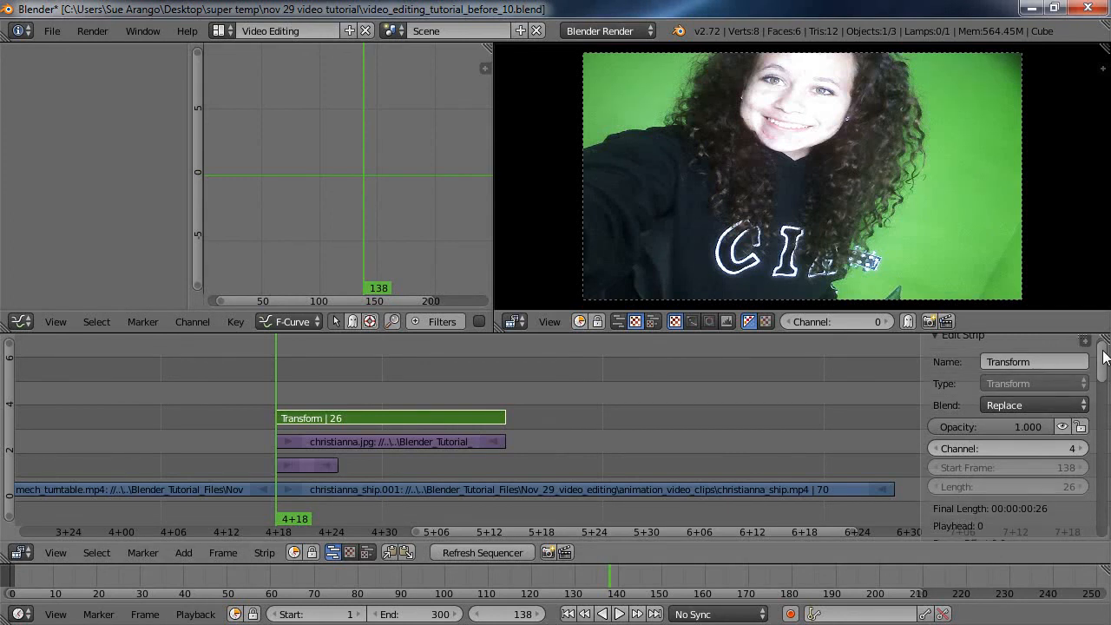
pyautogui.scroll(-2, 1104, 355)
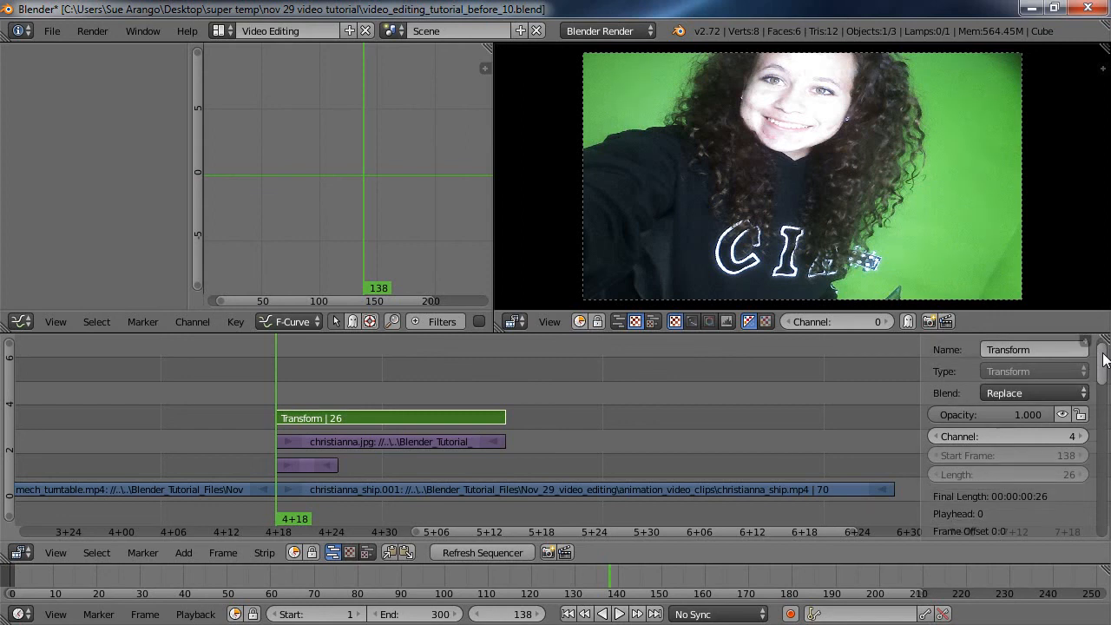
pyautogui.scroll(3, 1102, 351)
pyautogui.click(1045, 367)
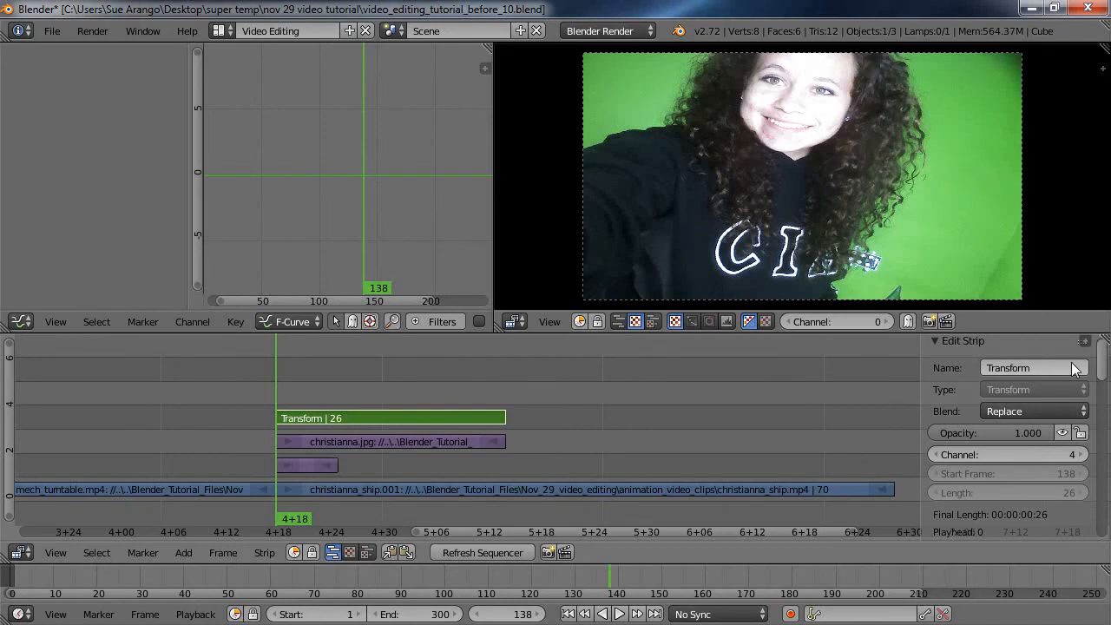
pyautogui.moveTo(1105, 363); pyautogui.dragTo(1100, 427)
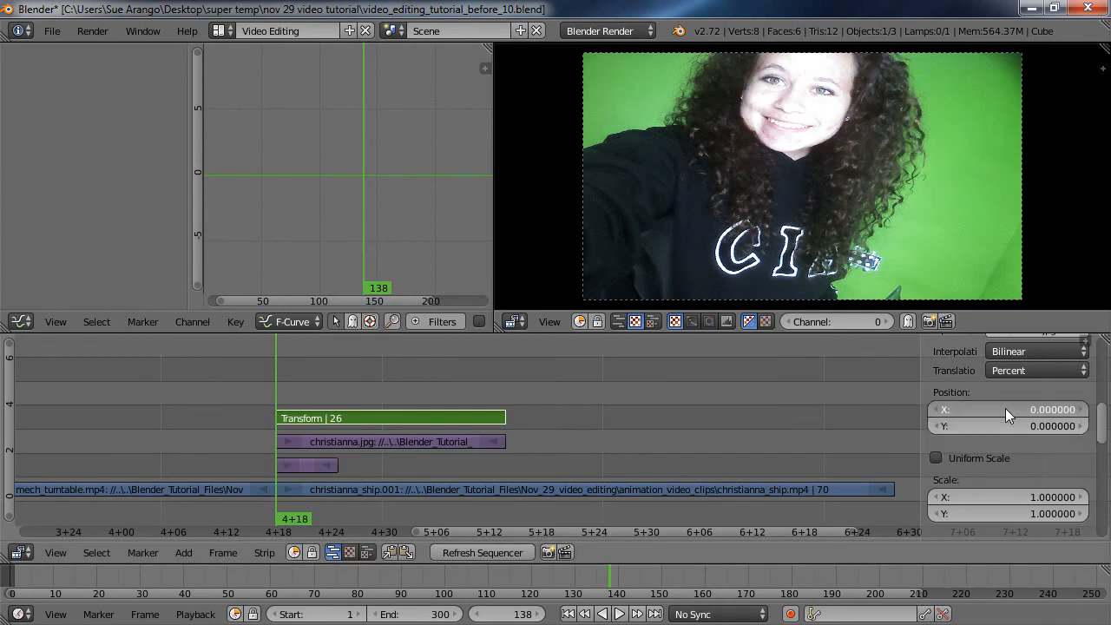
pyautogui.moveTo(1001, 408); pyautogui.dragTo(66, 390)
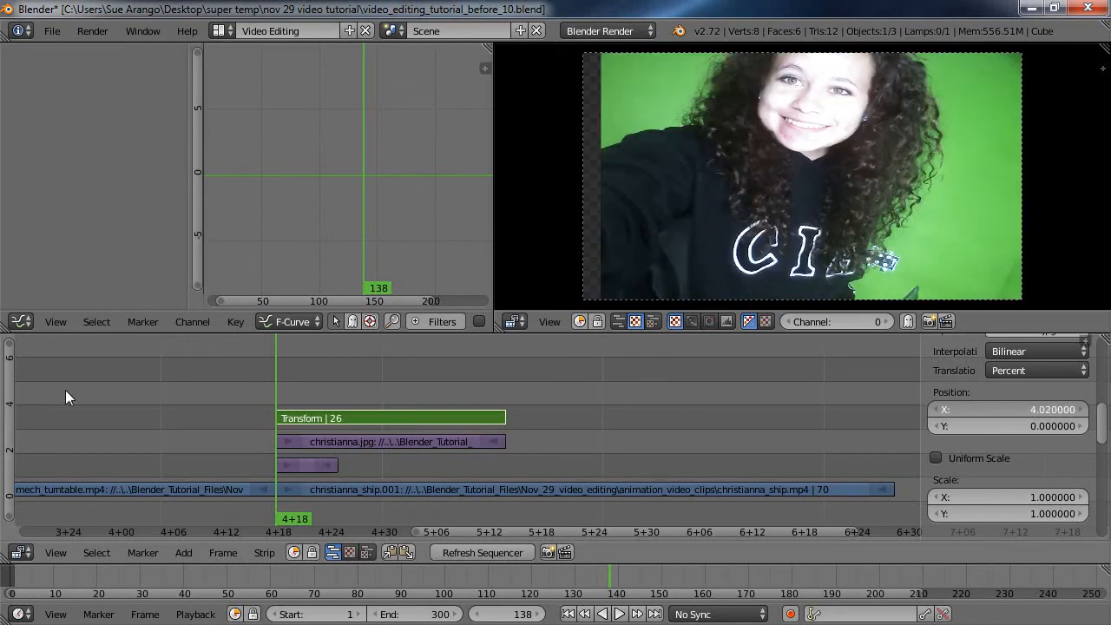
pyautogui.moveTo(1101, 405); pyautogui.dragTo(997, 429)
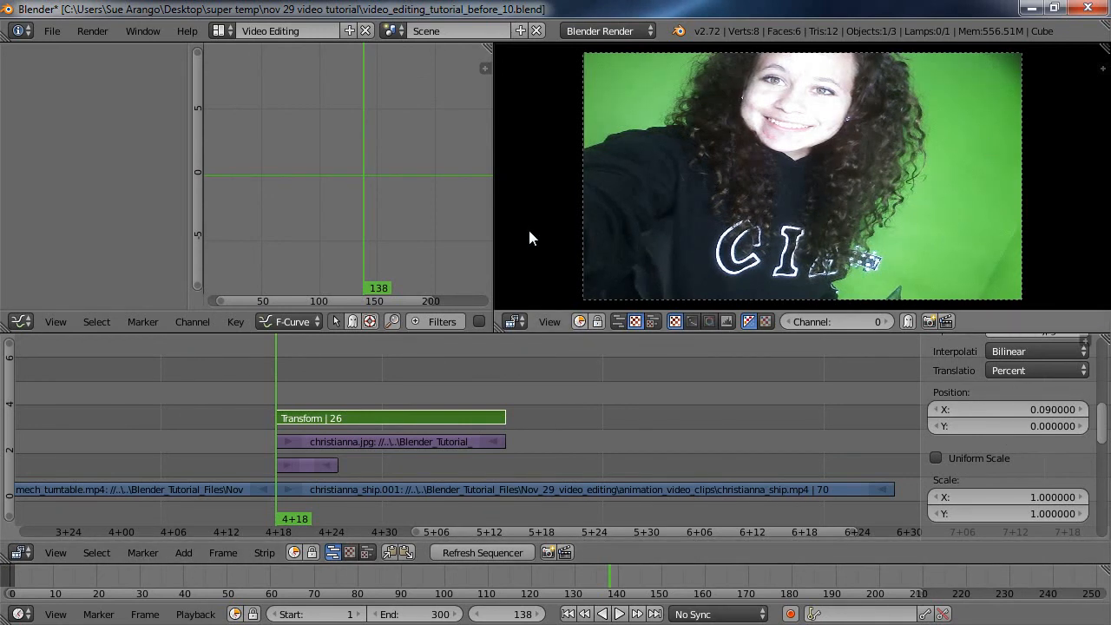
pyautogui.moveTo(1023, 425)
pyautogui.mouseDown()
pyautogui.moveTo(818, 447)
pyautogui.moveTo(901, 454)
pyautogui.moveTo(1035, 441)
pyautogui.moveTo(1022, 443)
pyautogui.mouseUp()
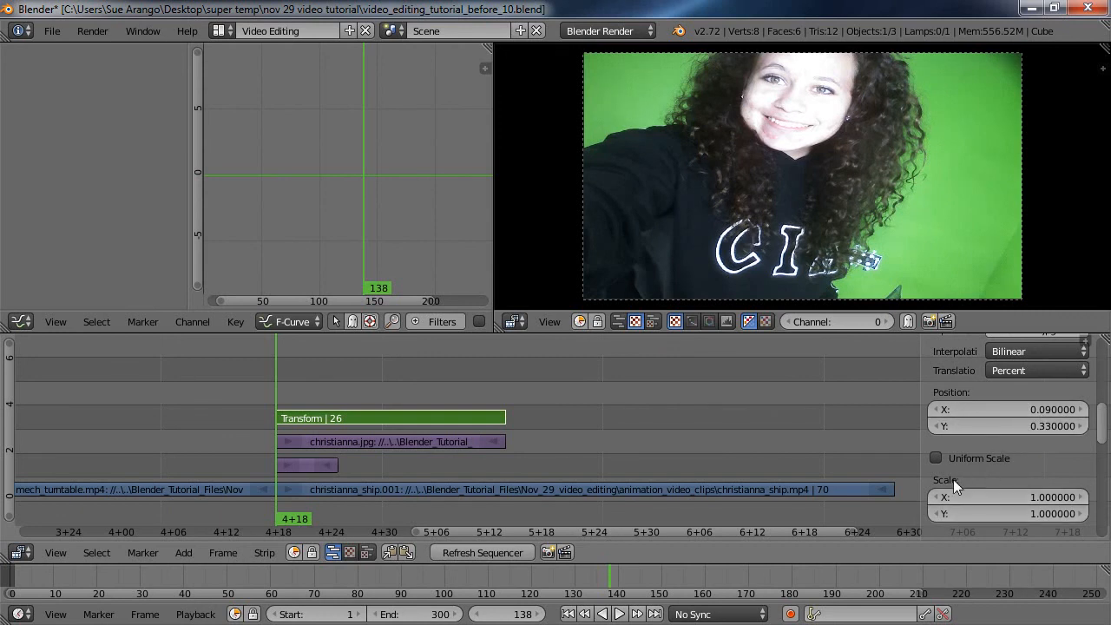
# Try scaling the Transform strip to X 1.24 and Y 1.06, try Uniform Scale at 0.79 and 0.55, and disable it again
pyautogui.click(1005, 496)
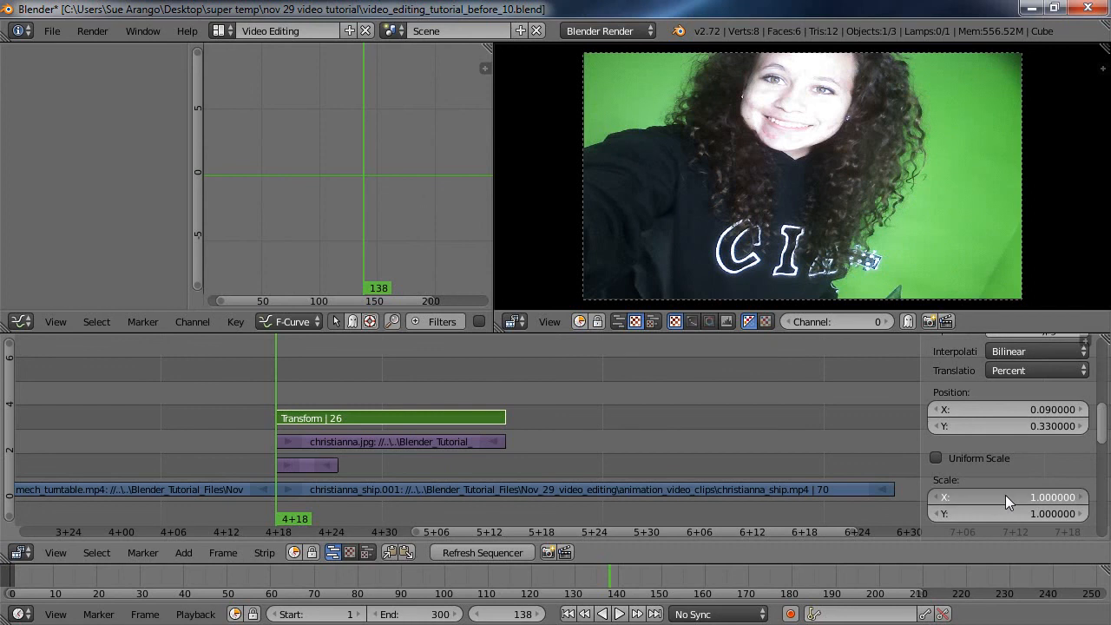
pyautogui.moveTo(1002, 497)
pyautogui.mouseDown()
pyautogui.moveTo(984, 508)
pyautogui.moveTo(1007, 507)
pyautogui.moveTo(1005, 495)
pyautogui.moveTo(1013, 514)
pyautogui.moveTo(994, 515)
pyautogui.moveTo(1017, 512)
pyautogui.mouseUp()
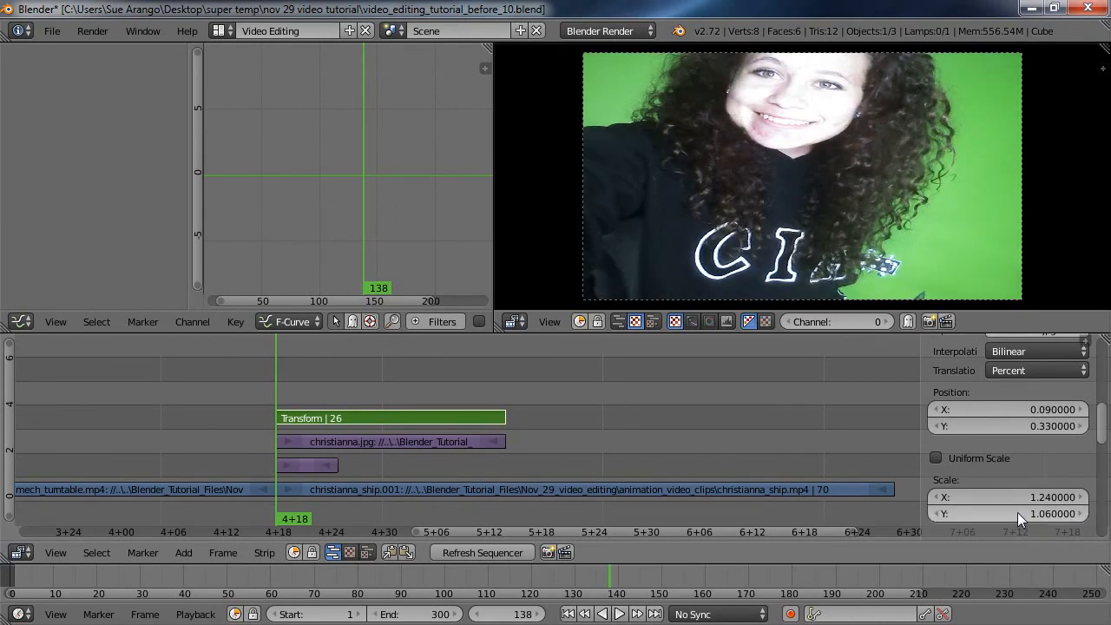
pyautogui.click(936, 457)
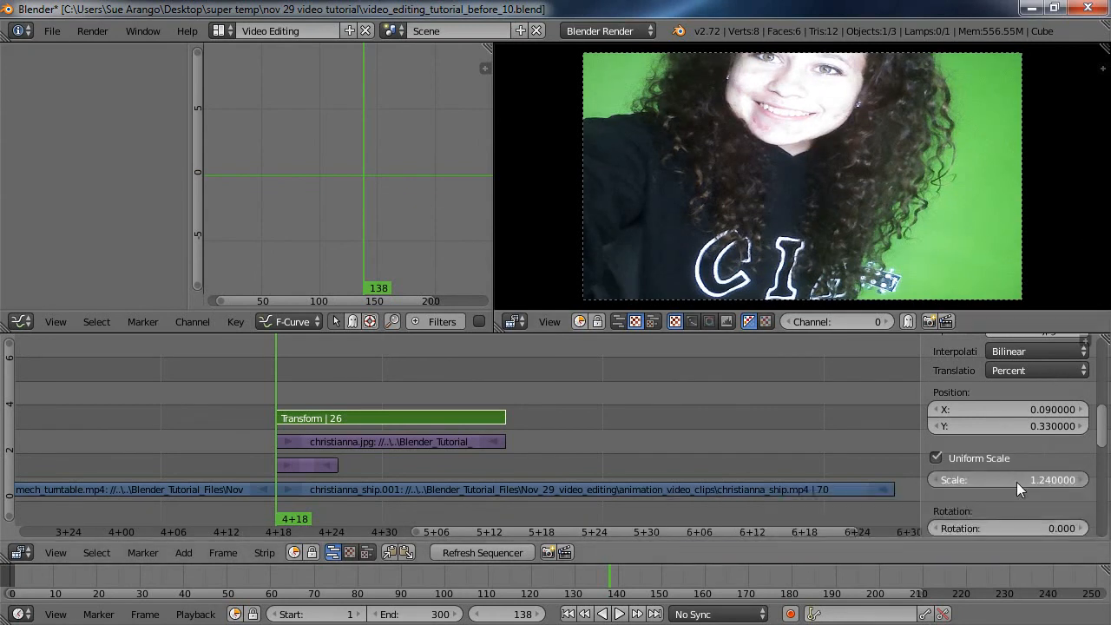
pyautogui.moveTo(1007, 482); pyautogui.dragTo(996, 485)
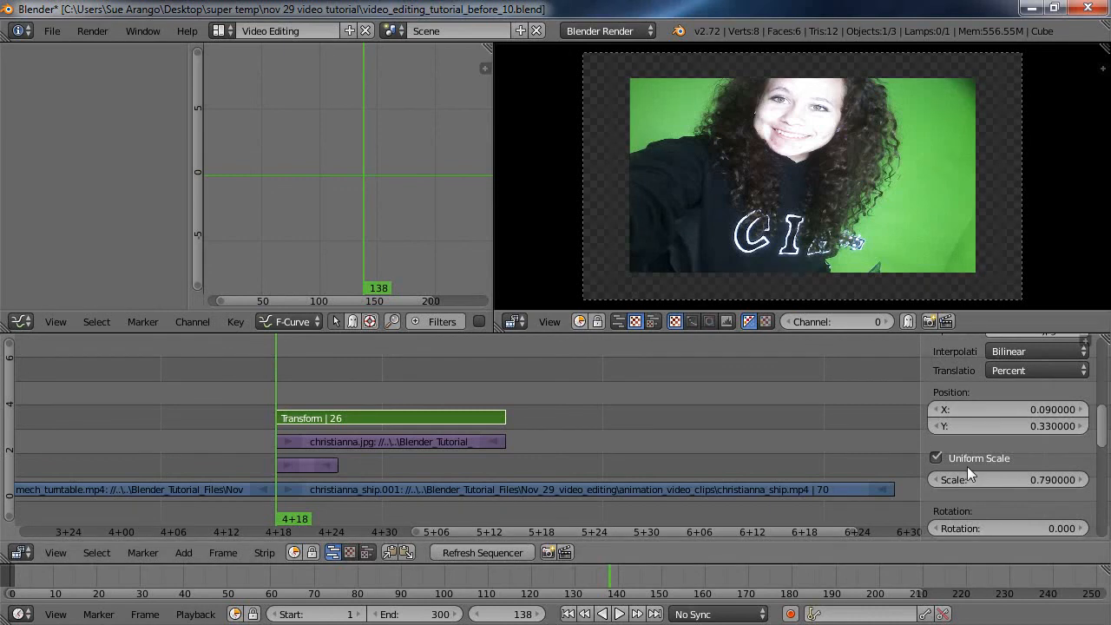
pyautogui.moveTo(989, 479); pyautogui.dragTo(954, 480)
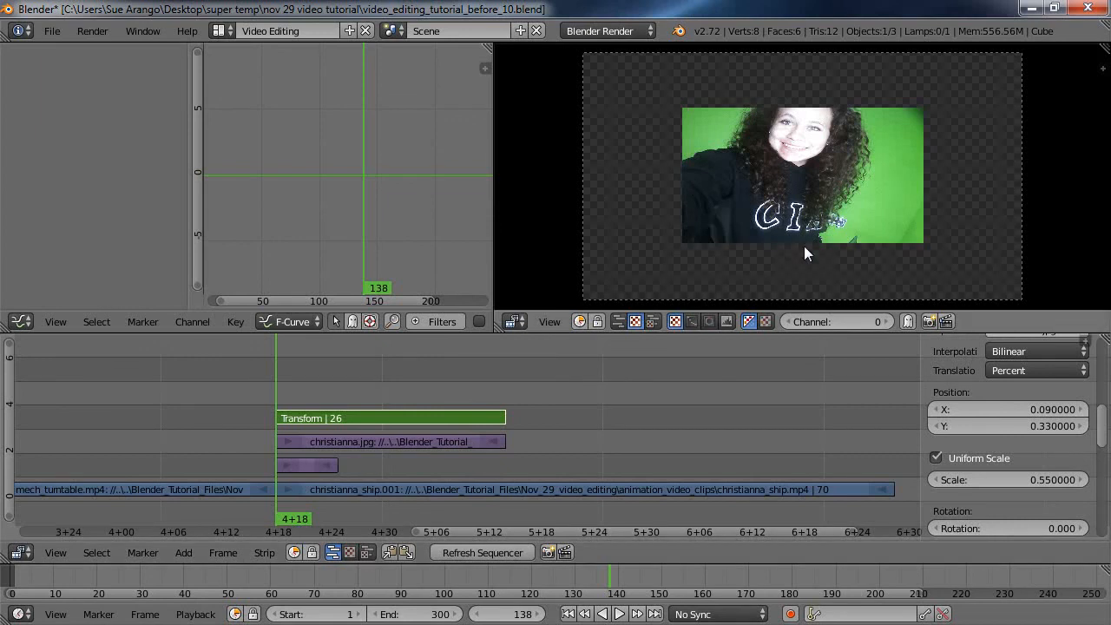
pyautogui.click(935, 457)
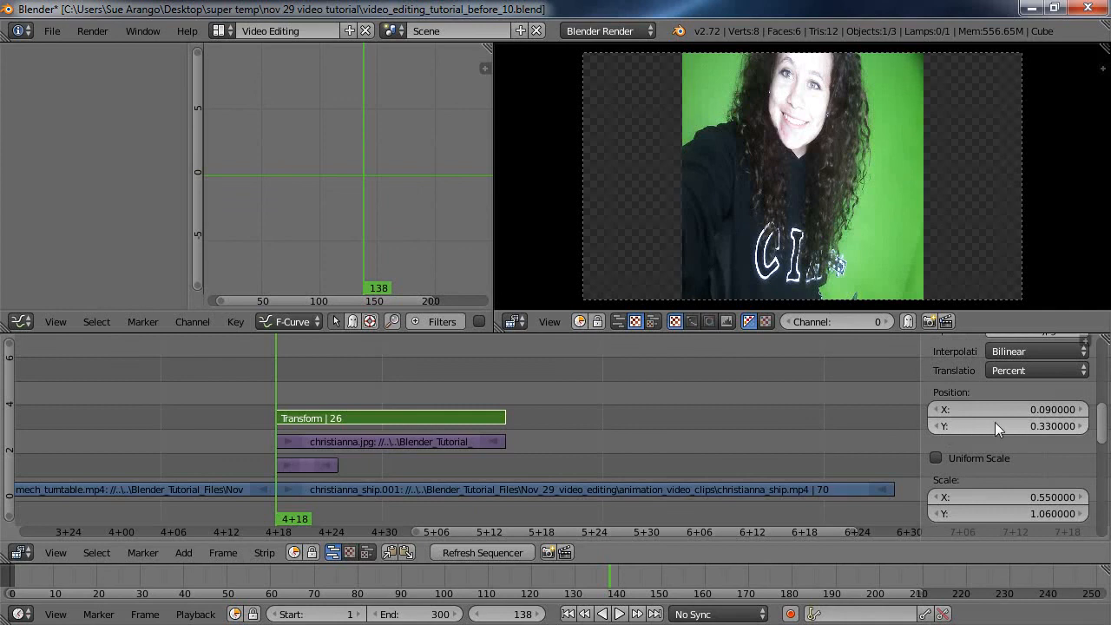
# Set the Transform strip's scale to X 0.70 and Y 0.97, and look through its remaining properties
pyautogui.moveTo(1016, 495); pyautogui.dragTo(1001, 518)
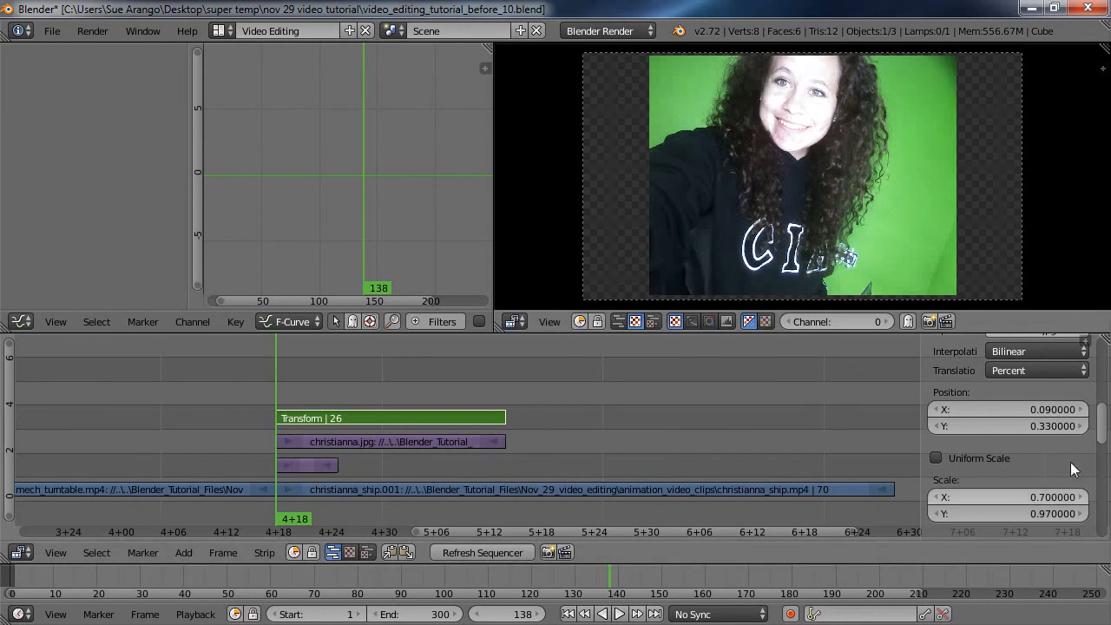
pyautogui.scroll(-5, 1070, 462)
pyautogui.scroll(-4, 1010, 434)
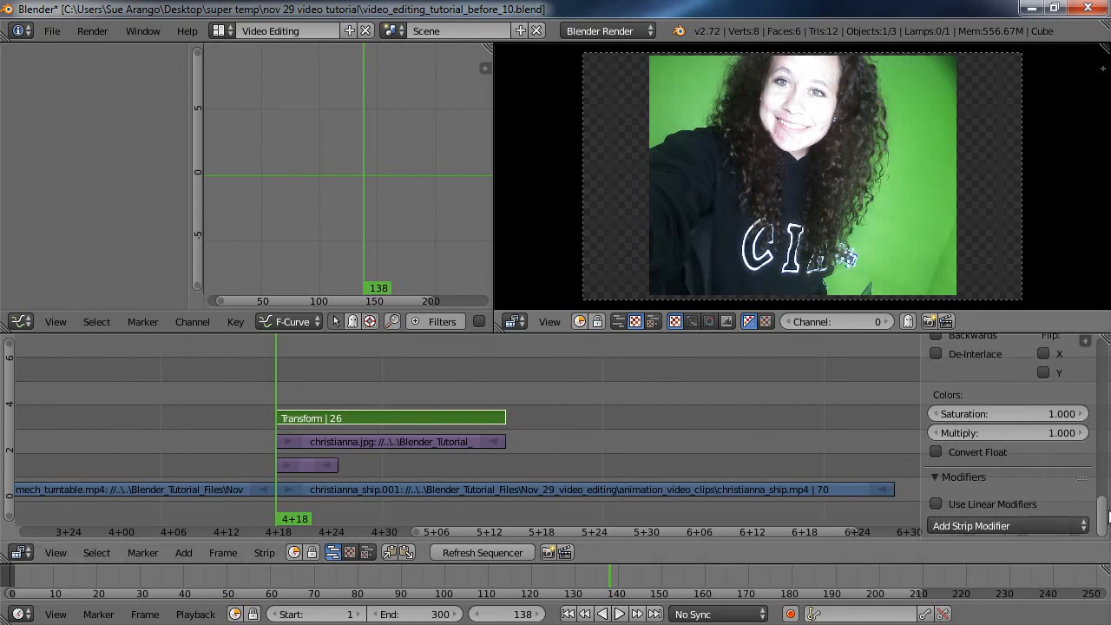
pyautogui.scroll(8, 1100, 516)
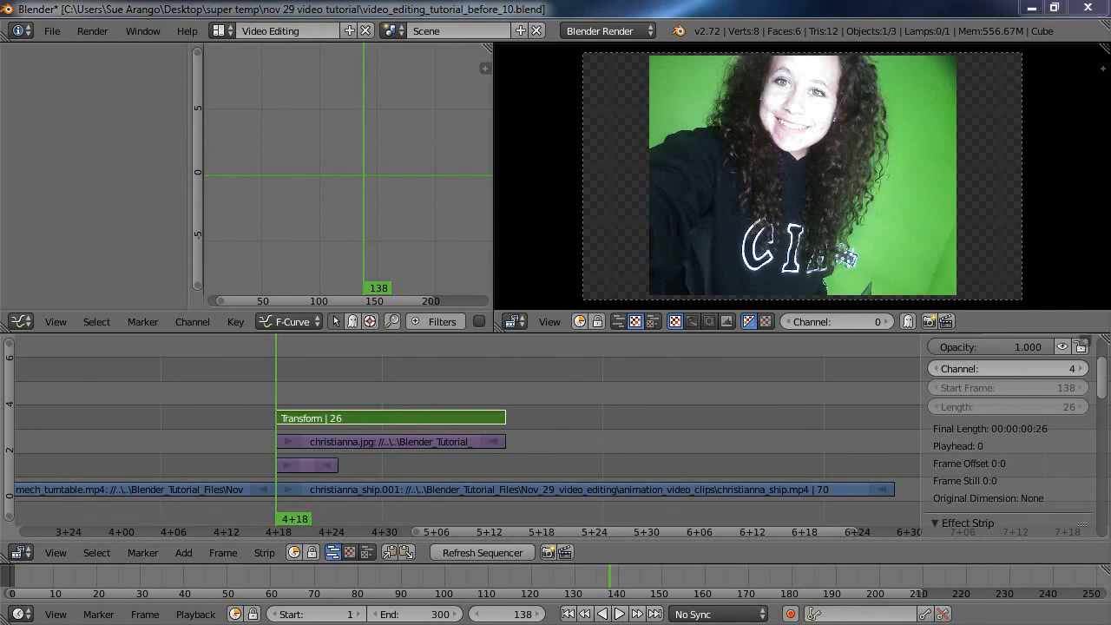
# Move the christianna.jpg strip with its Transform to channel 2 at frame 145, and scrub the playhead to frame 143
pyautogui.click(381, 442)
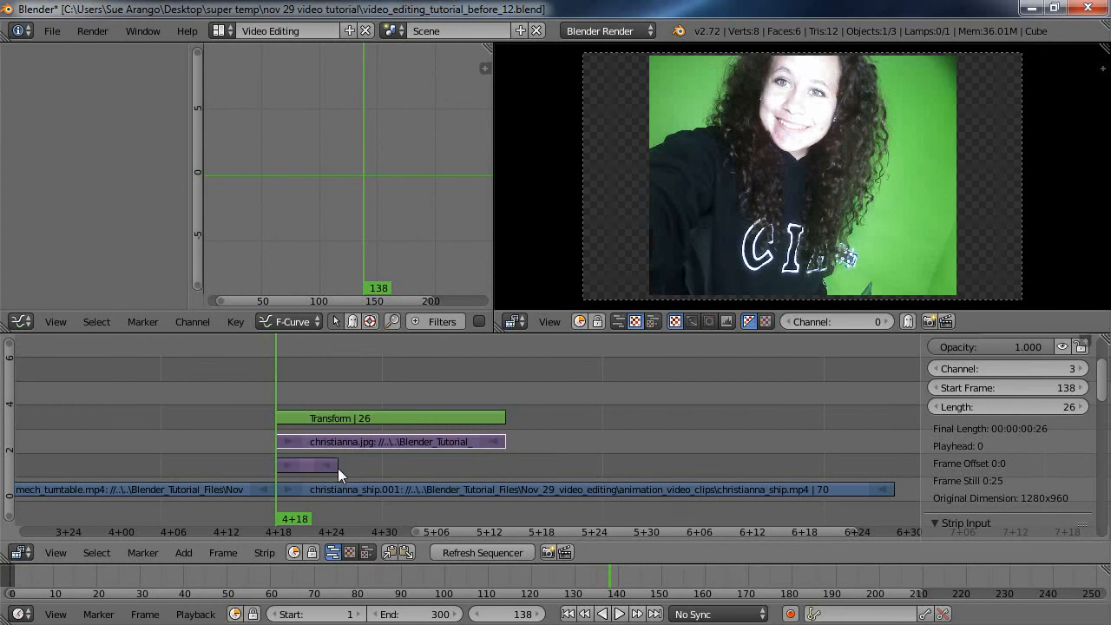
pyautogui.press('h')
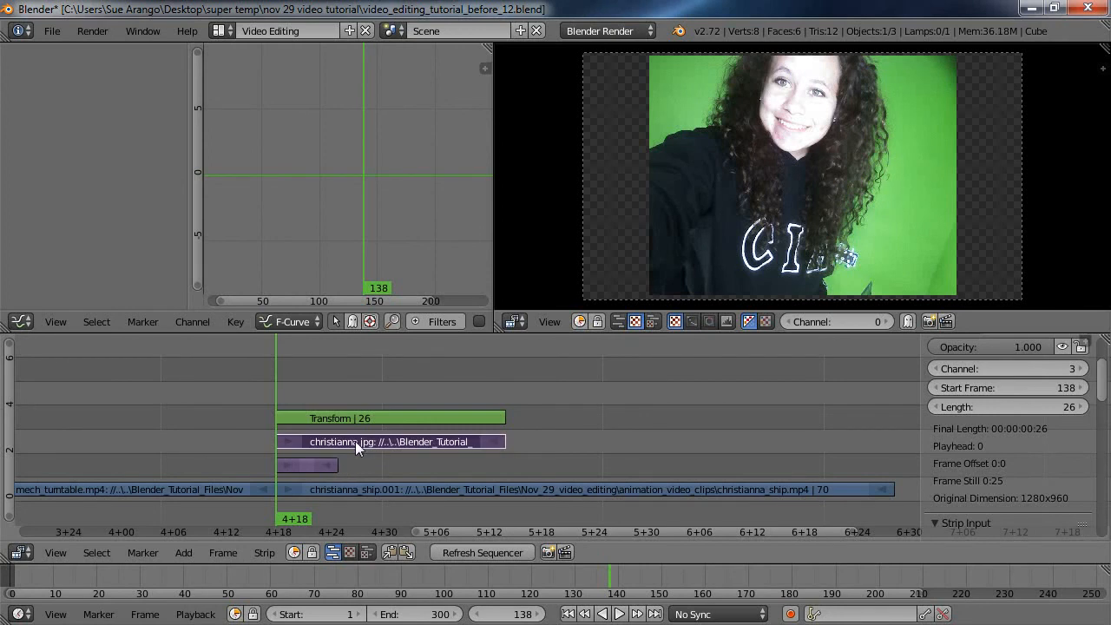
pyautogui.press('g')
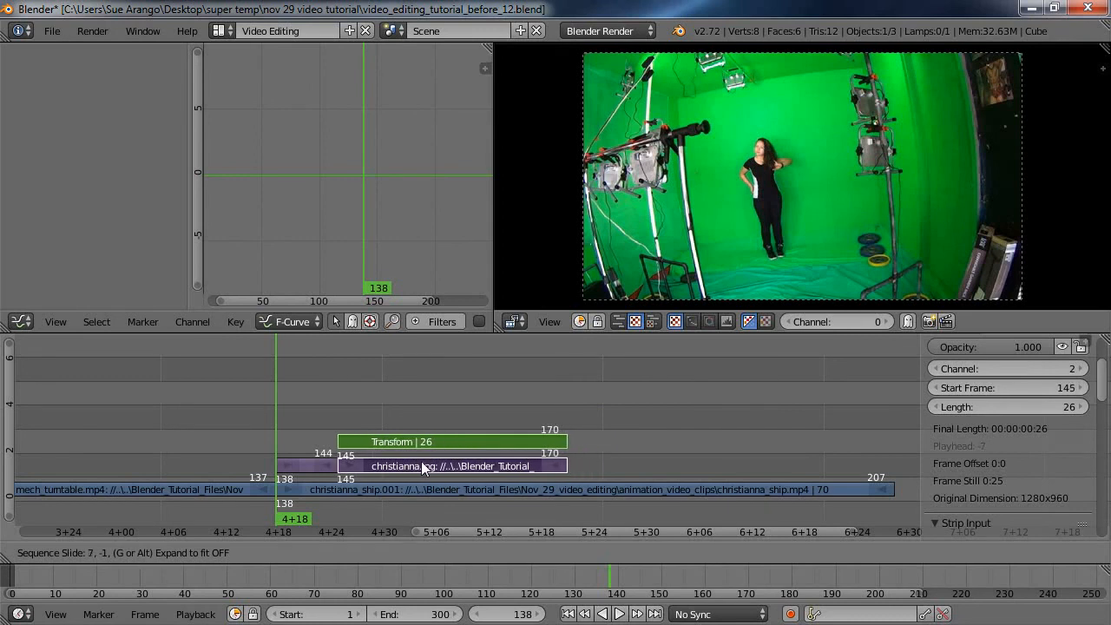
pyautogui.click(421, 461)
pyautogui.moveTo(281, 438)
pyautogui.mouseDown()
pyautogui.moveTo(496, 465)
pyautogui.moveTo(575, 461)
pyautogui.moveTo(321, 443)
pyautogui.mouseUp()
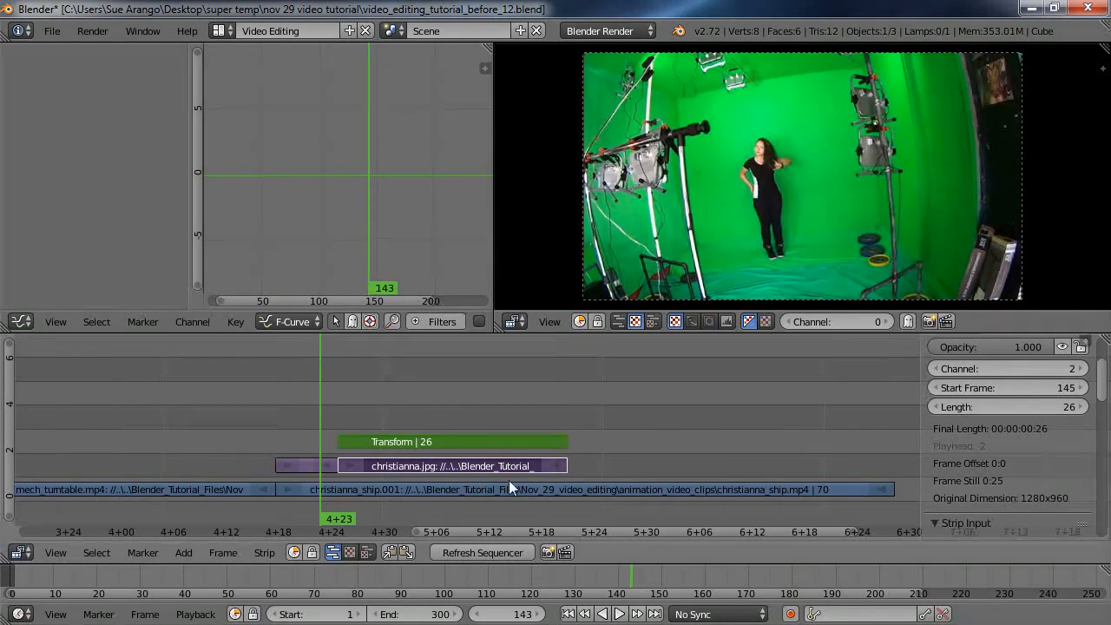
# Shorten the christianna.jpg strip to 5 frames by trimming its end to frame 149
pyautogui.rightClick(558, 466)
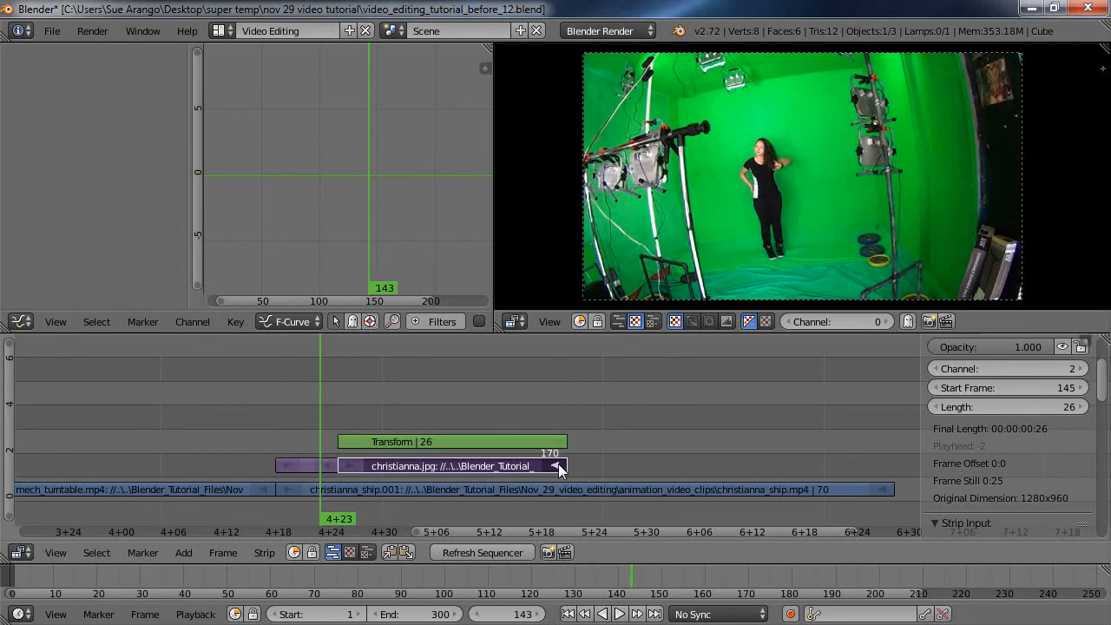
pyautogui.press('g')
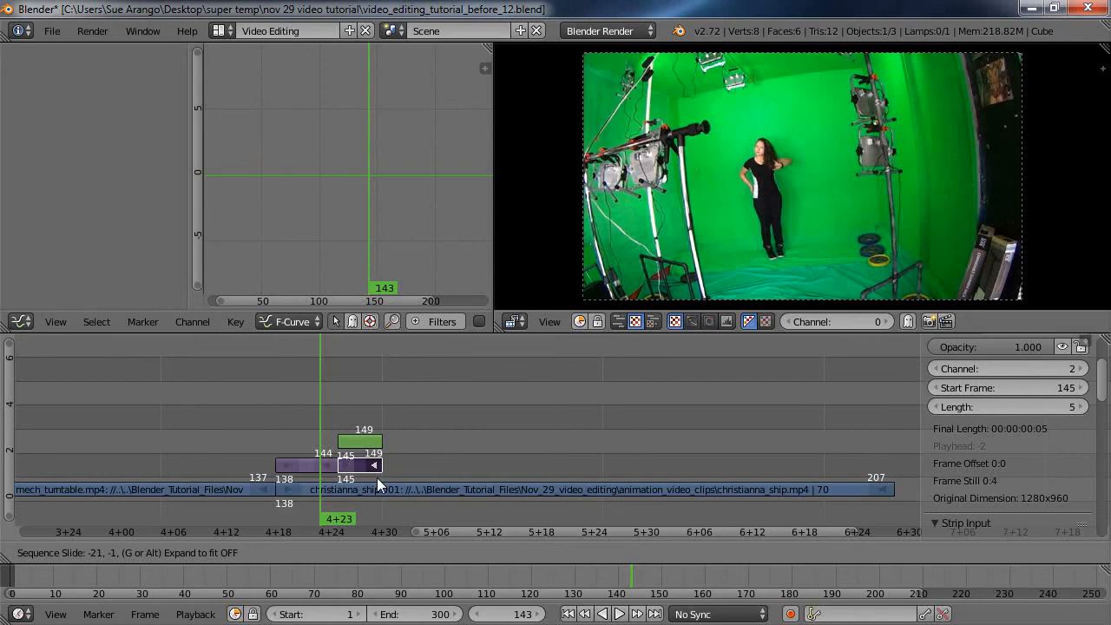
pyautogui.click(376, 477)
pyautogui.press('a')
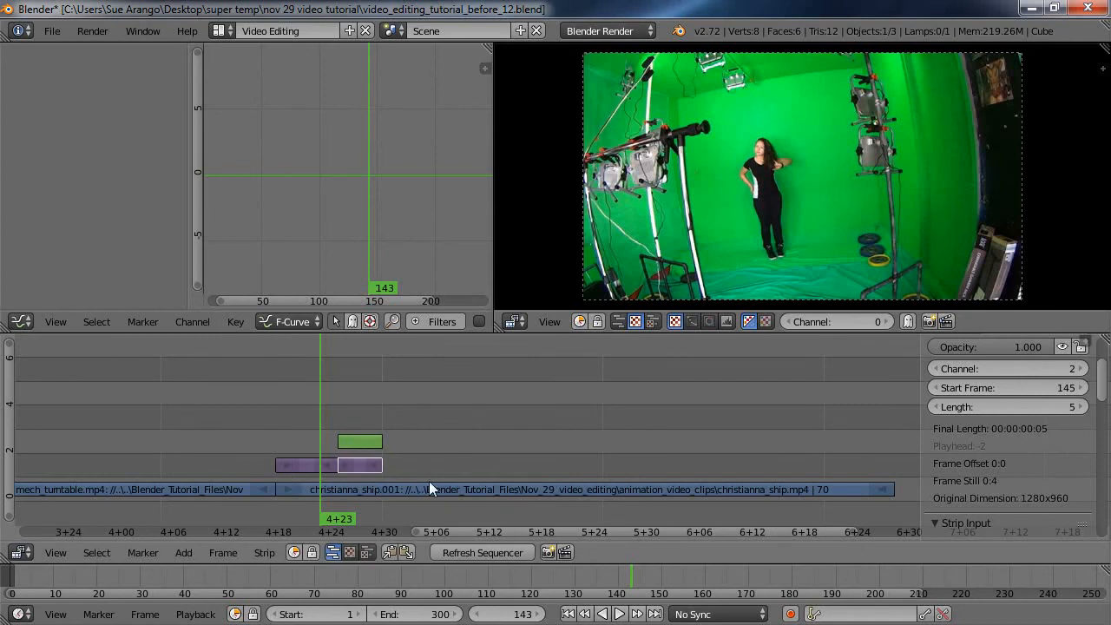
# Review the two short images by playing the sequence from frame 134 and again from frame 138
pyautogui.click(238, 467)
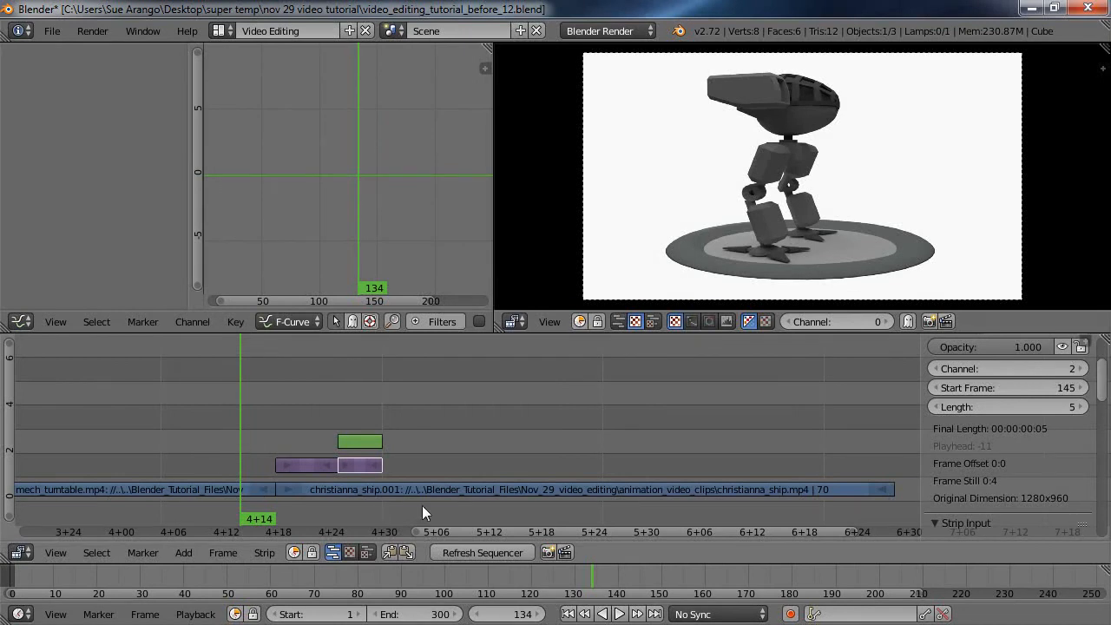
pyautogui.click(615, 613)
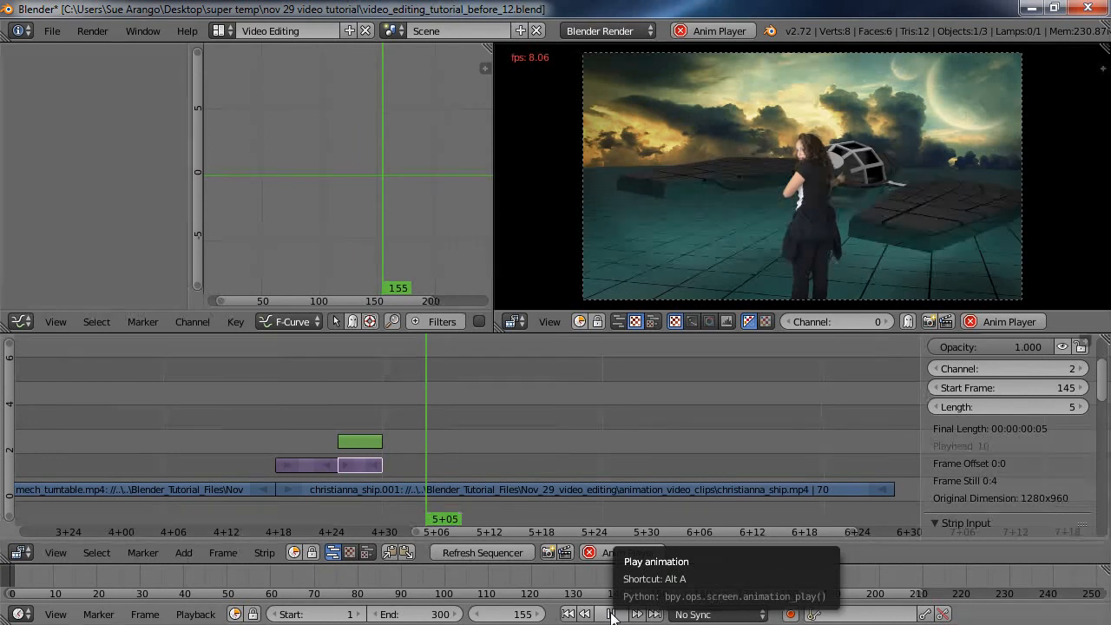
pyautogui.click(612, 614)
pyautogui.click(276, 456)
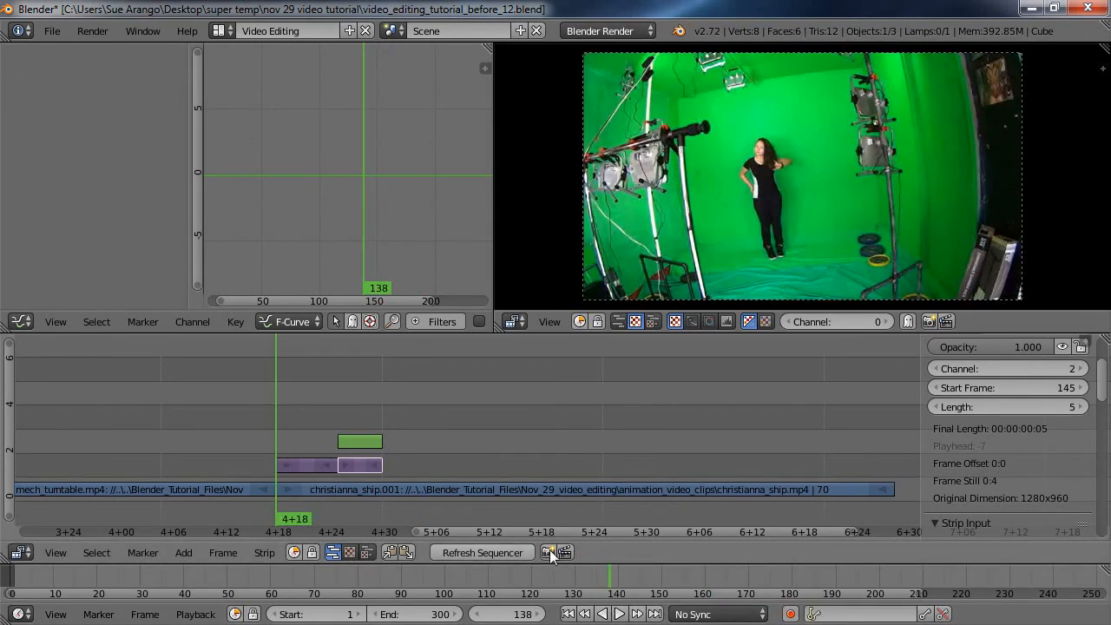
pyautogui.click(620, 613)
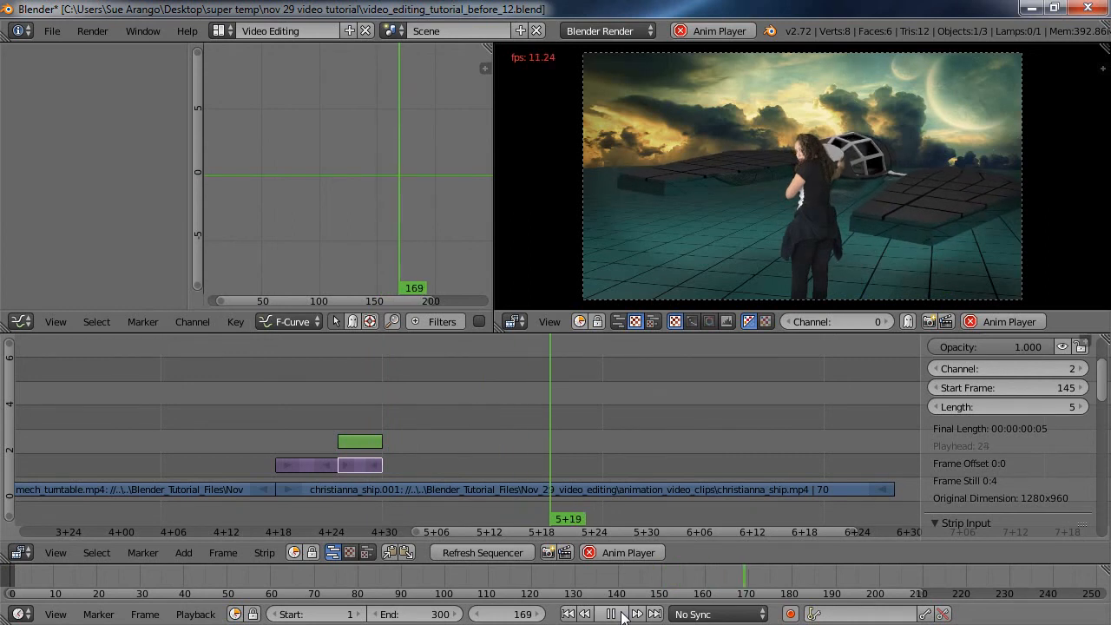
pyautogui.click(619, 614)
# Extend the end of the christianna.jpg strip to frame 154 for a length of 10 frames
pyautogui.rightClick(377, 467)
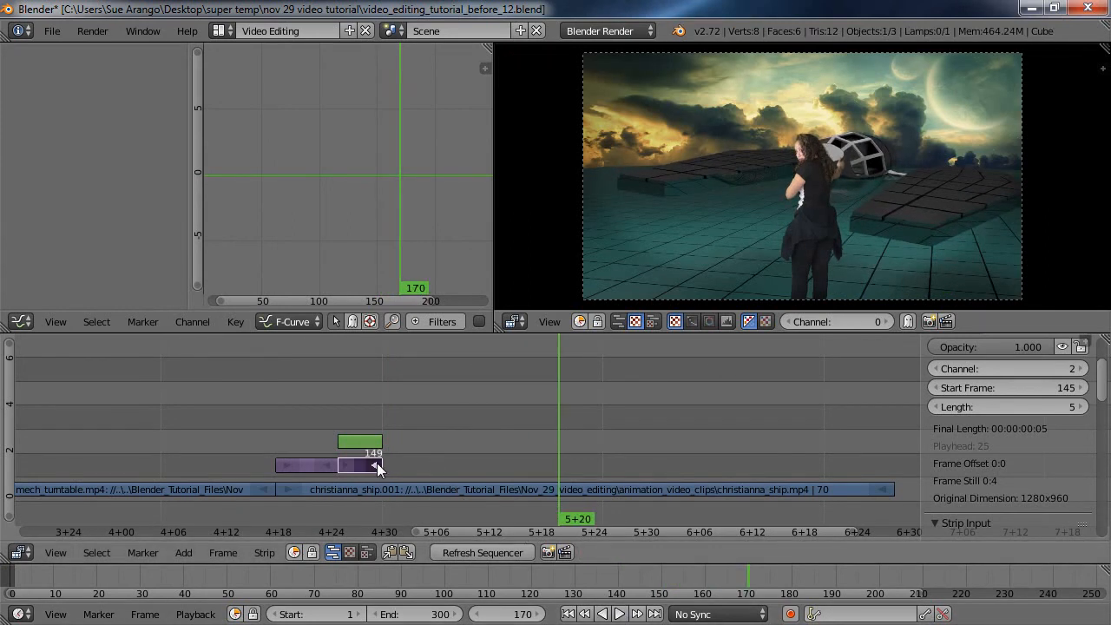
pyautogui.press('g')
pyautogui.click(423, 466)
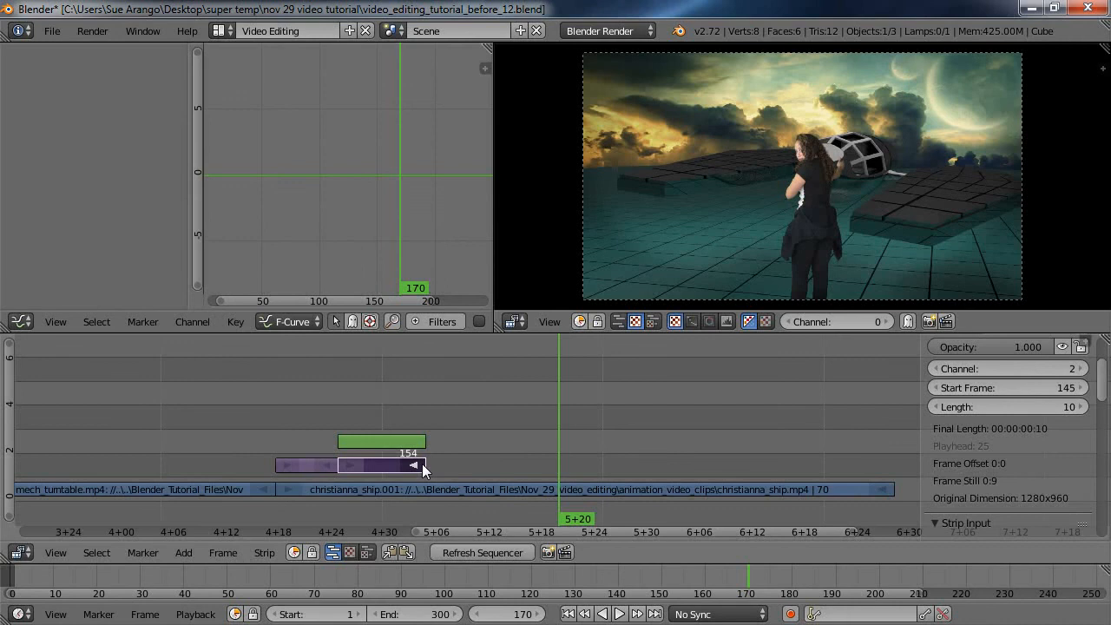
# Play the sequence from frame 129 to check the timing of the extended image
pyautogui.click(194, 444)
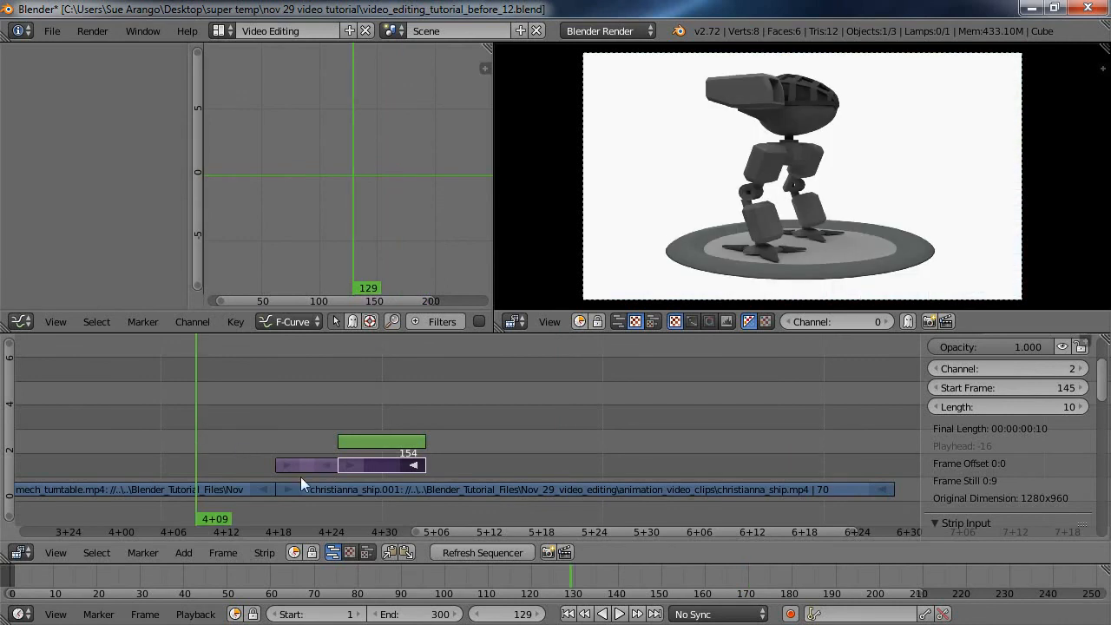
pyautogui.click(620, 614)
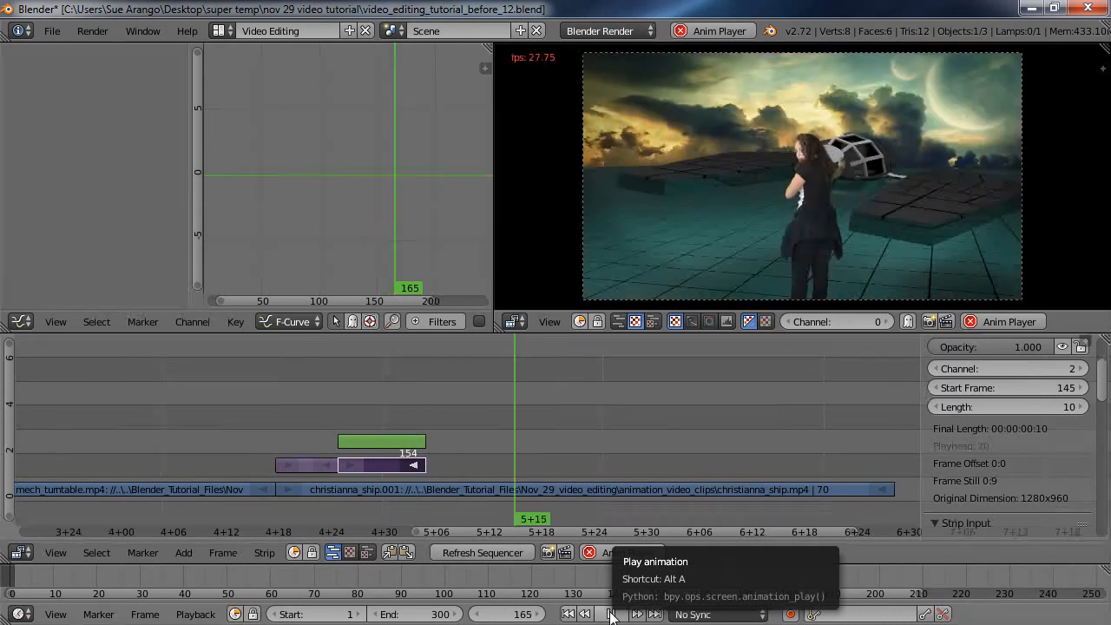
pyautogui.click(611, 614)
# Trim the start of the second short image strip to frame 146 and extend the image before it to span frames 137 to 145
pyautogui.rightClick(348, 462)
pyautogui.press('g')
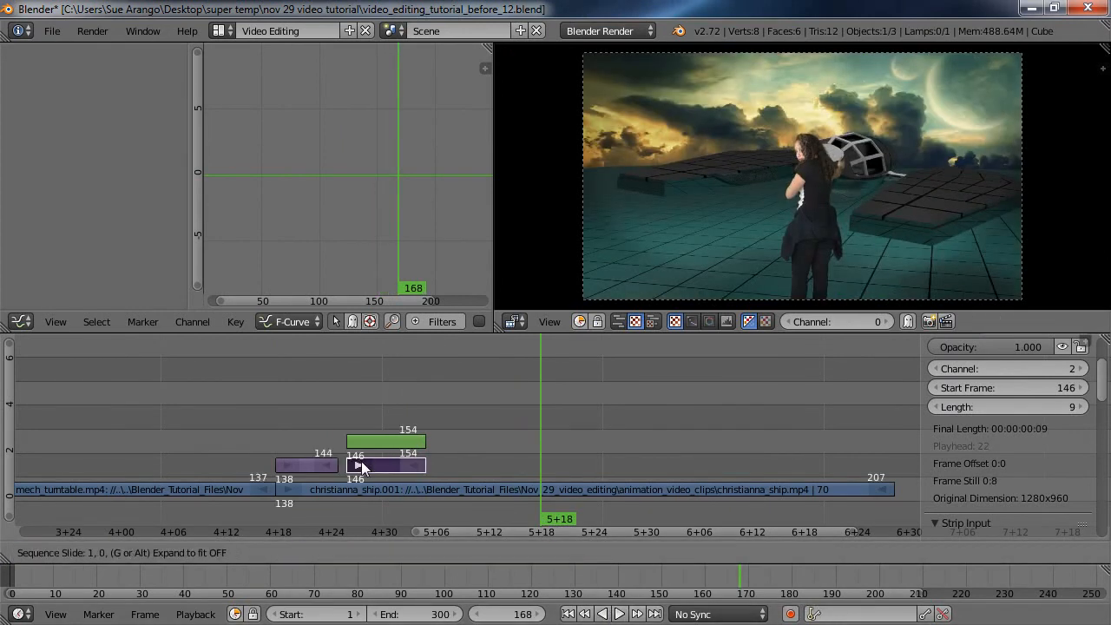
pyautogui.click(361, 461)
pyautogui.rightClick(330, 463)
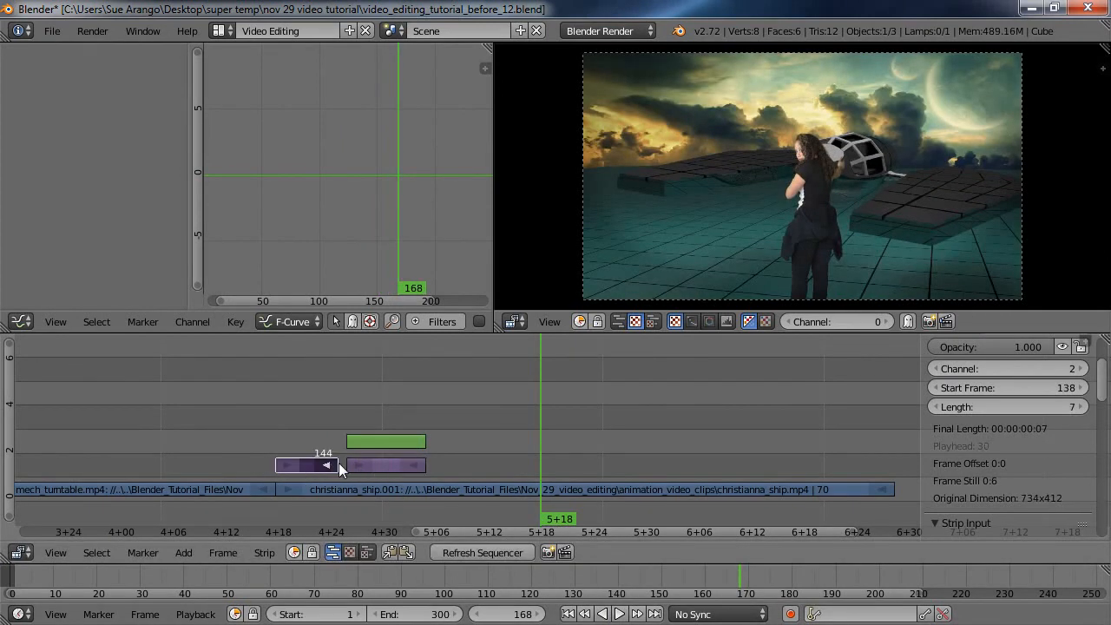
pyautogui.press('g')
pyautogui.click(344, 462)
# Play the sequence from frame 127 to check the timing of the two adjusted images
pyautogui.click(179, 444)
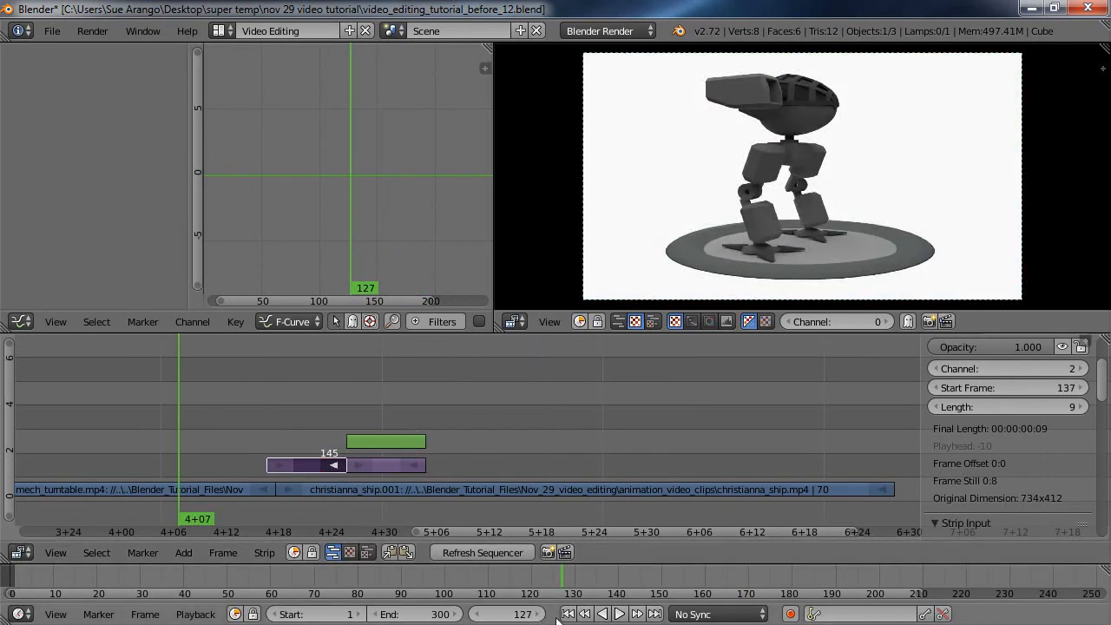
pyautogui.click(619, 614)
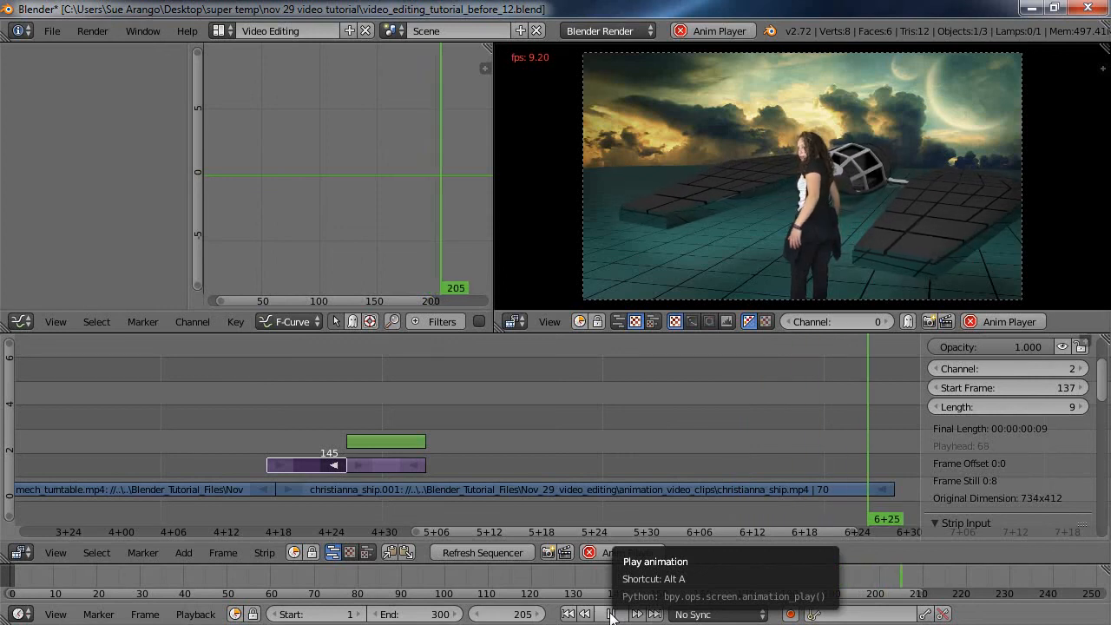
pyautogui.click(611, 614)
# Find the last visible frame of the final christianna_ship clip and set the animation's end frame to 206
pyautogui.moveTo(662, 388); pyautogui.dragTo(144, 362, button='middle')
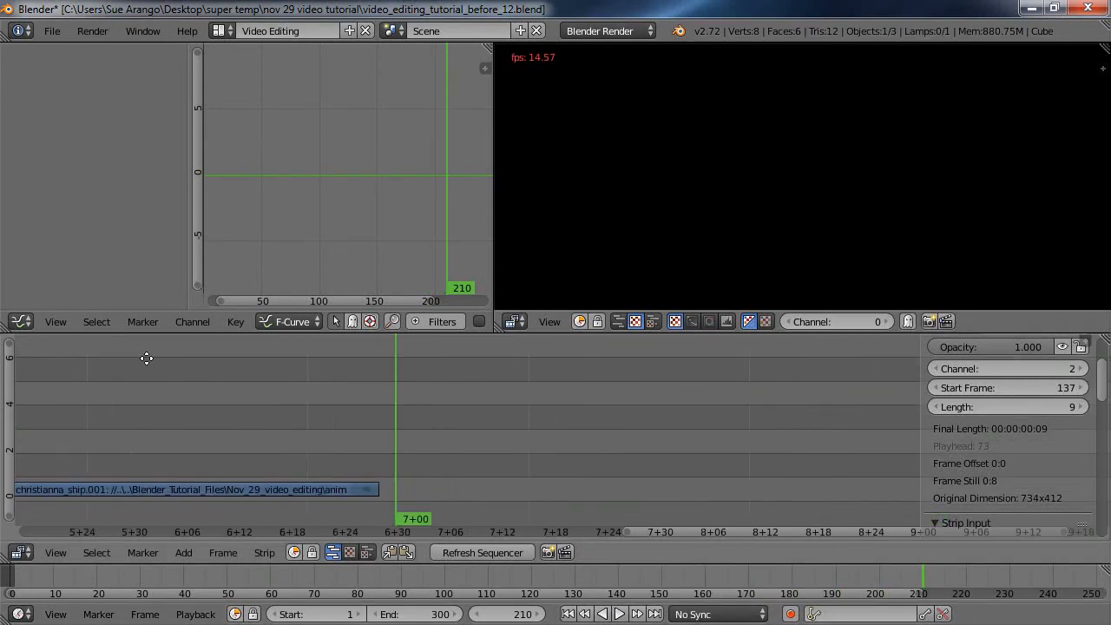
pyautogui.scroll(-6, 313, 418)
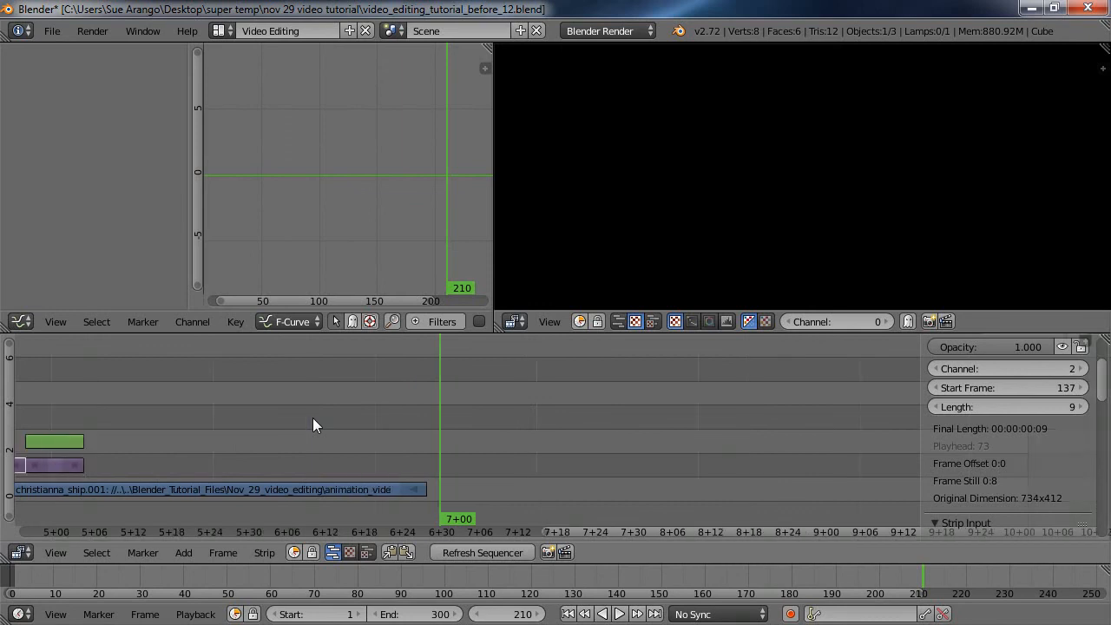
pyautogui.scroll(-1, 313, 425)
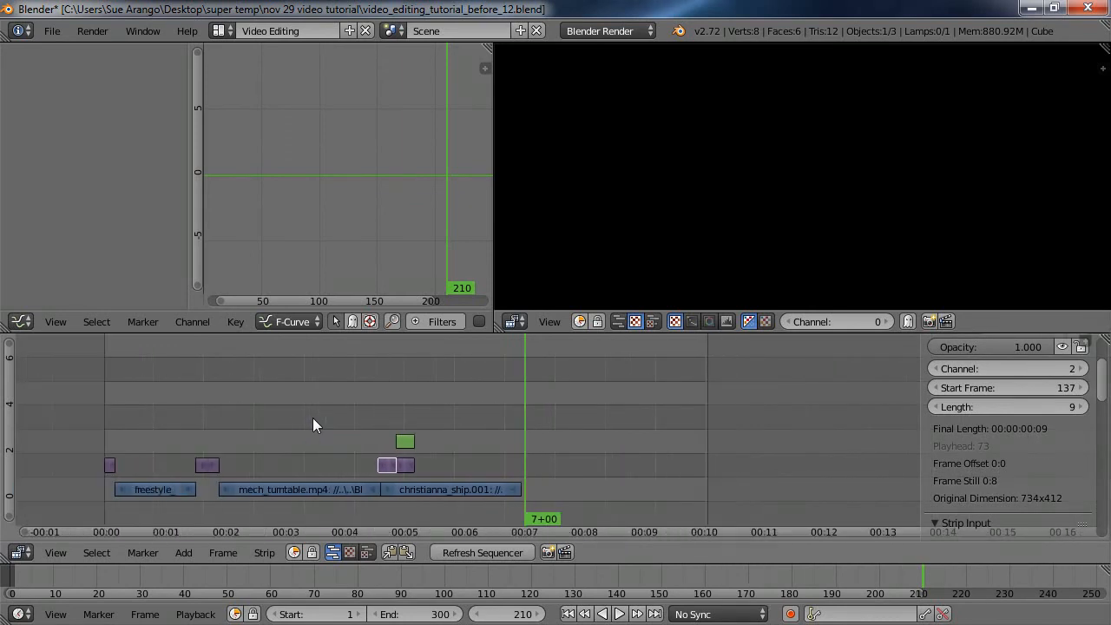
pyautogui.moveTo(309, 397); pyautogui.dragTo(429, 390, button='middle')
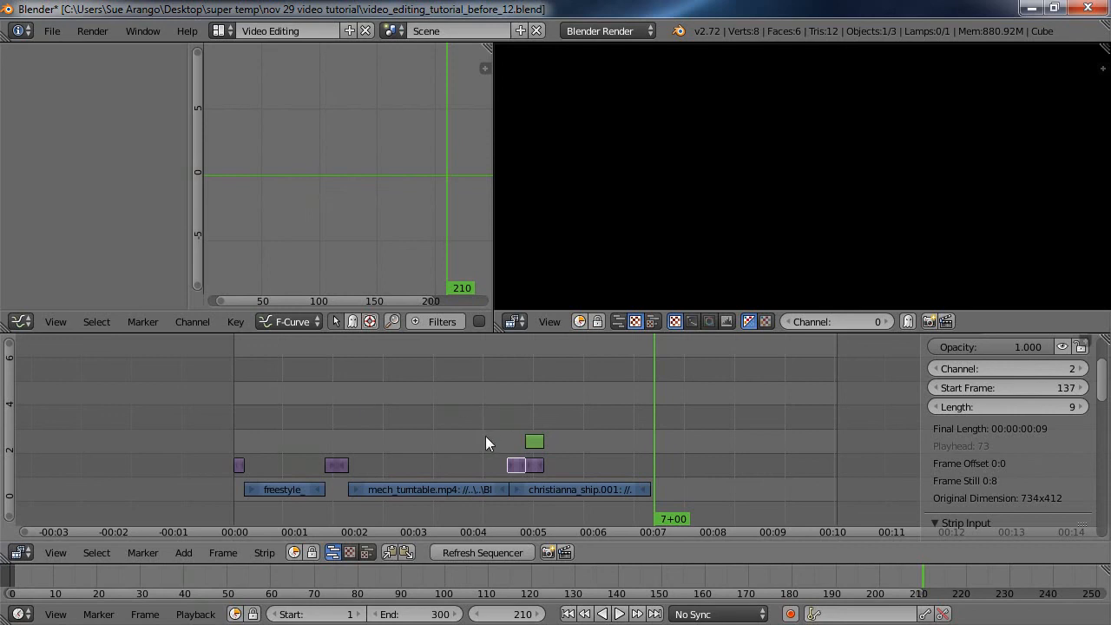
pyautogui.click(231, 417)
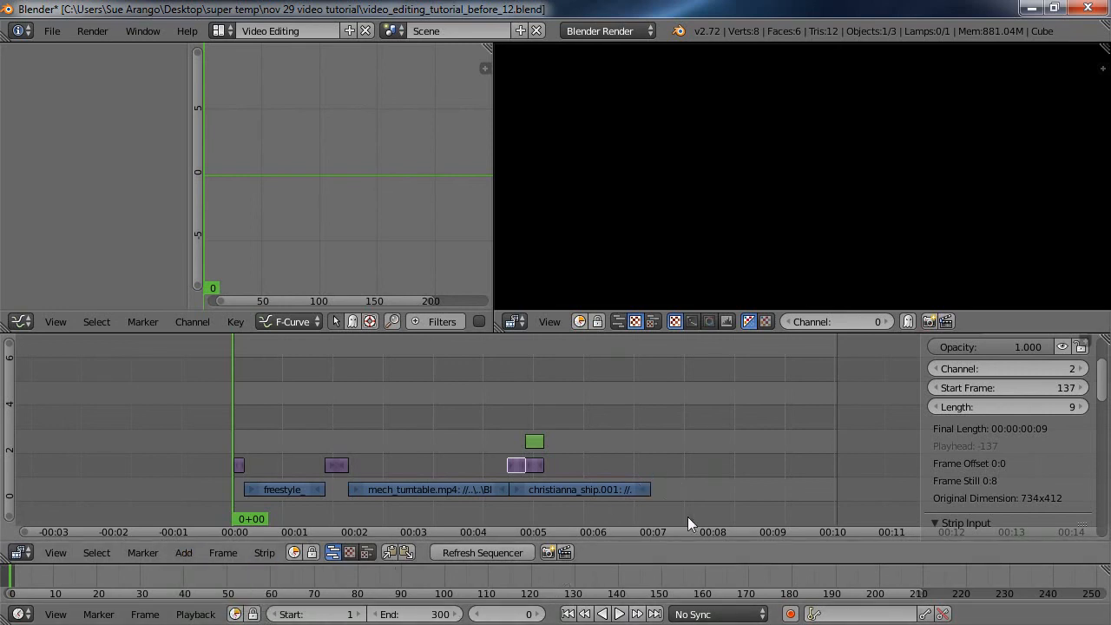
pyautogui.click(650, 492)
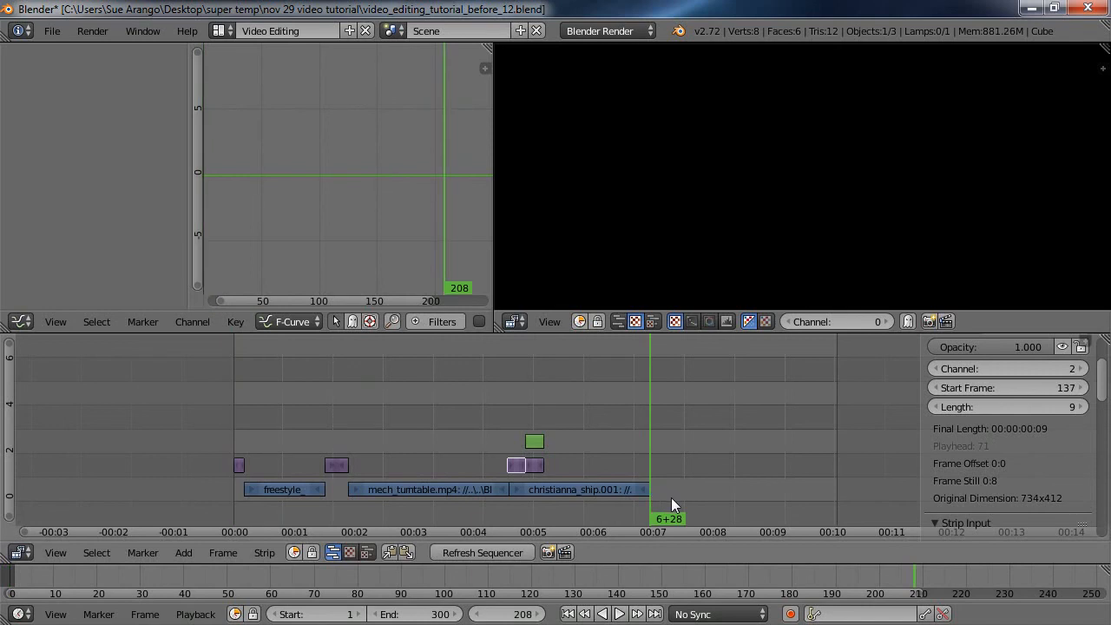
pyautogui.press('Left')
pyautogui.press('Left')
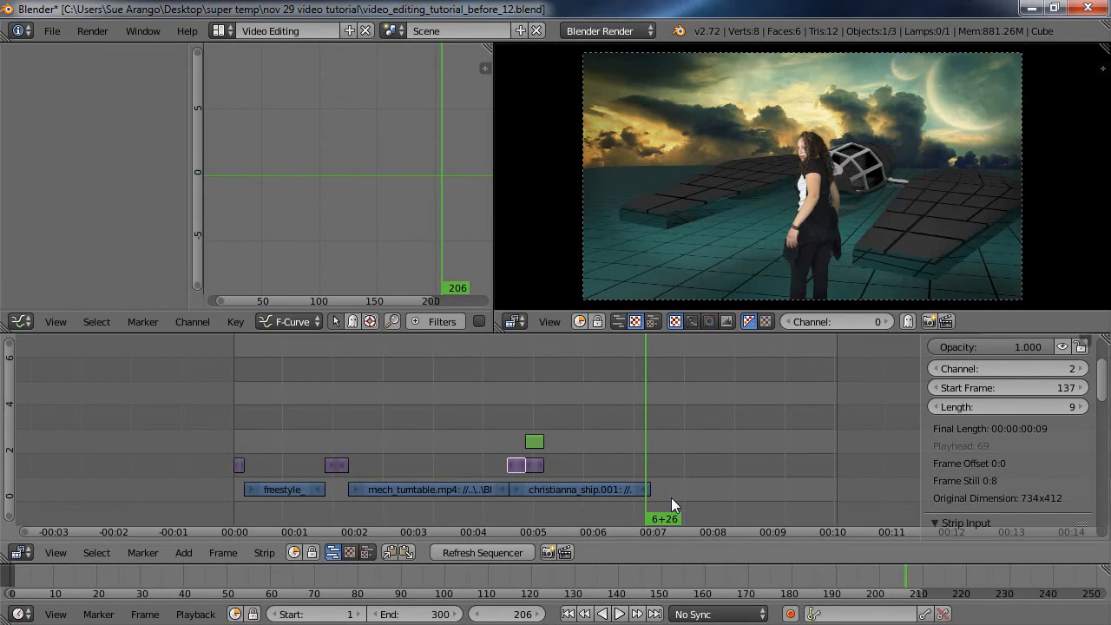
pyautogui.click(415, 615)
pyautogui.write('206')
pyautogui.press('Return')
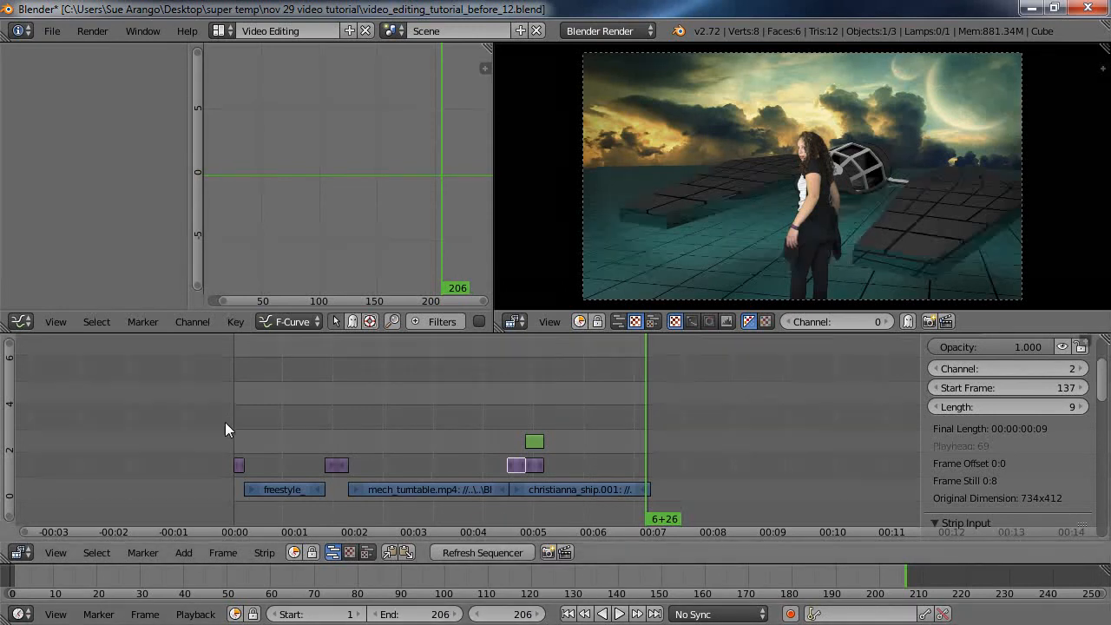
# Cut the christianna_ship.001 movie strip at frame 206
pyautogui.scroll(4, 639, 447)
pyautogui.scroll(5, 639, 447)
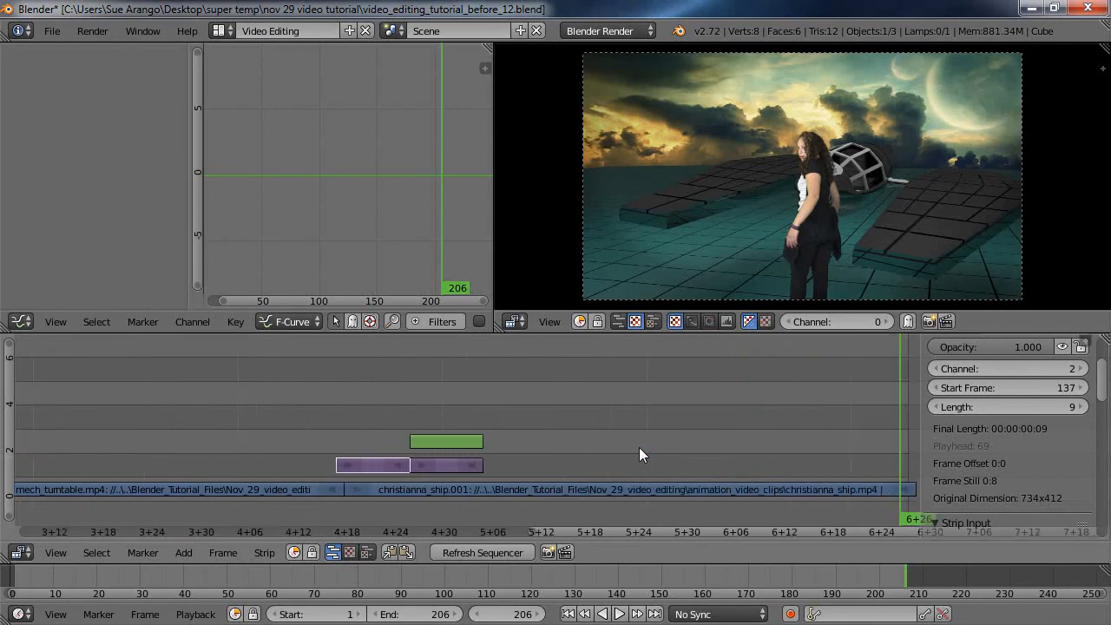
pyautogui.moveTo(715, 442); pyautogui.dragTo(4, 427, button='middle')
pyautogui.scroll(4, 625, 466)
pyautogui.moveTo(675, 459); pyautogui.dragTo(464, 459, button='middle')
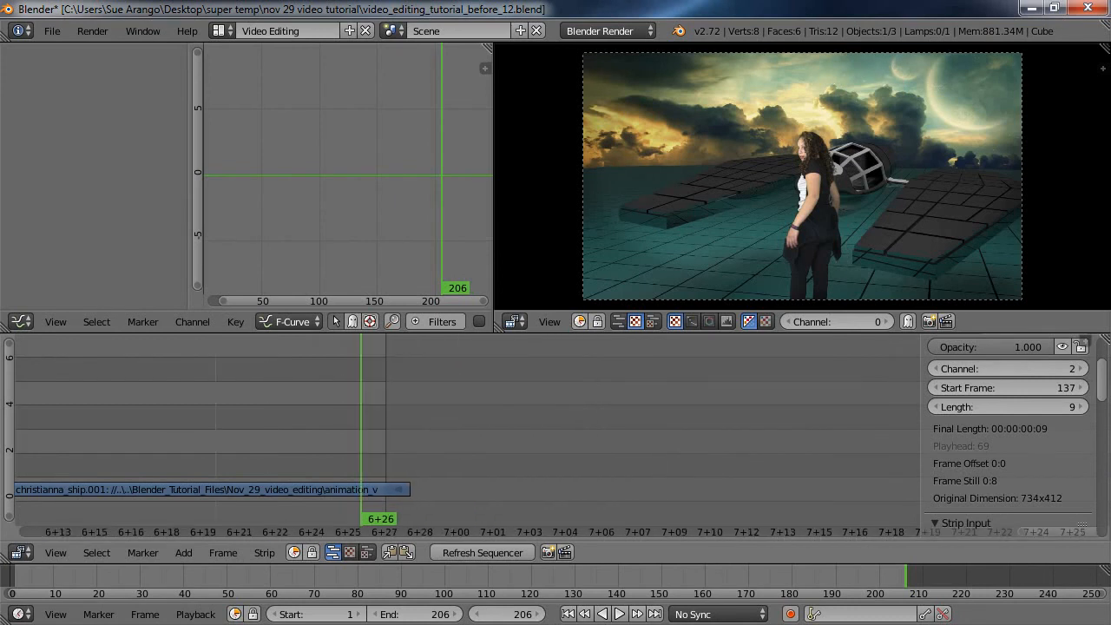
pyautogui.click(368, 493)
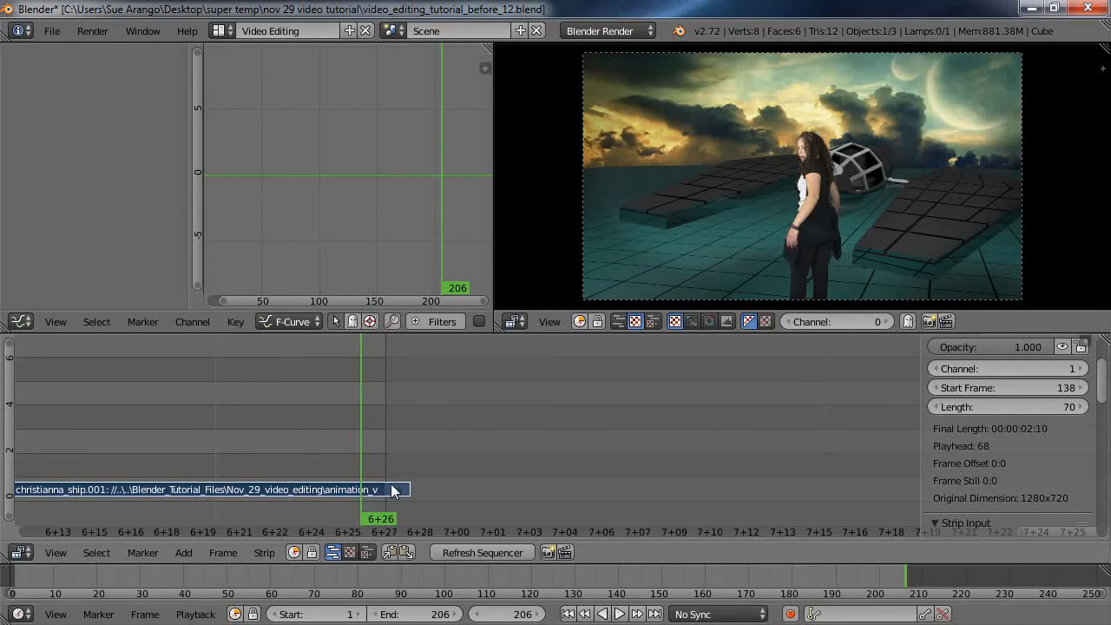
pyautogui.press('k')
# Erase the leftover two-frame christianna_ship piece after the cut at frame 206
pyautogui.rightClick(376, 487)
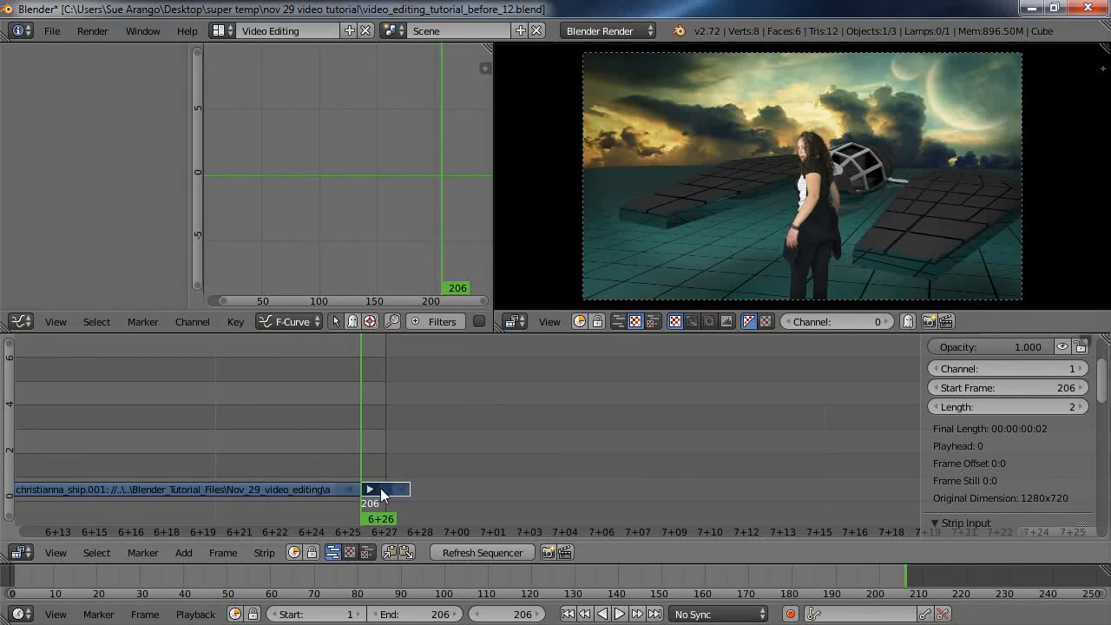
pyautogui.rightClick(386, 493)
pyautogui.scroll(12, 387, 489)
pyautogui.moveTo(266, 472); pyautogui.dragTo(659, 444, button='middle')
pyautogui.scroll(6, 662, 443)
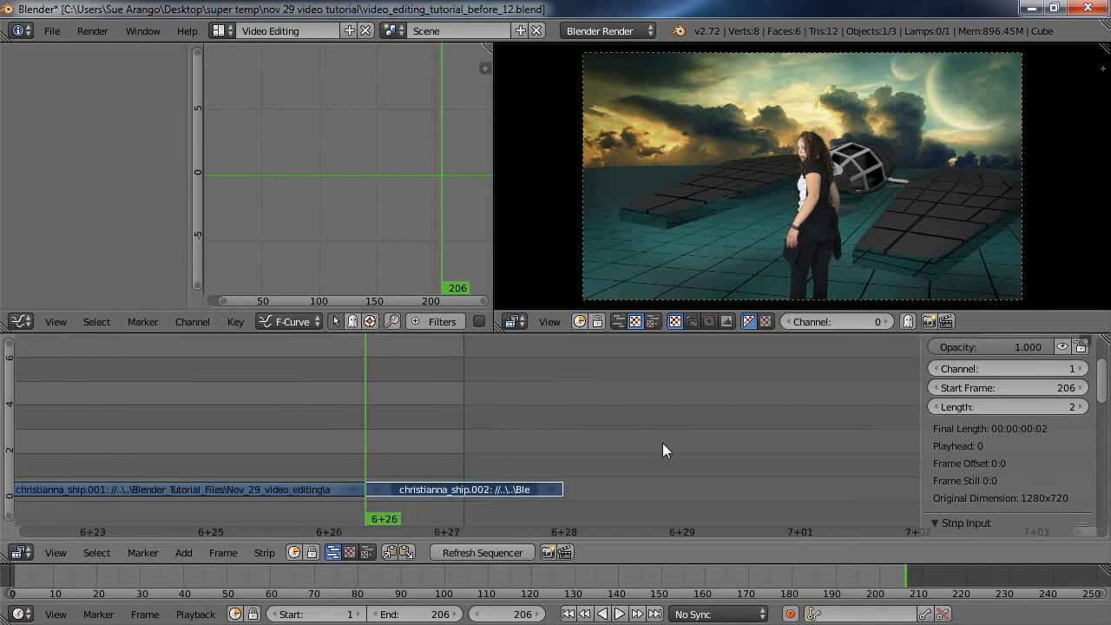
pyautogui.scroll(1, 662, 450)
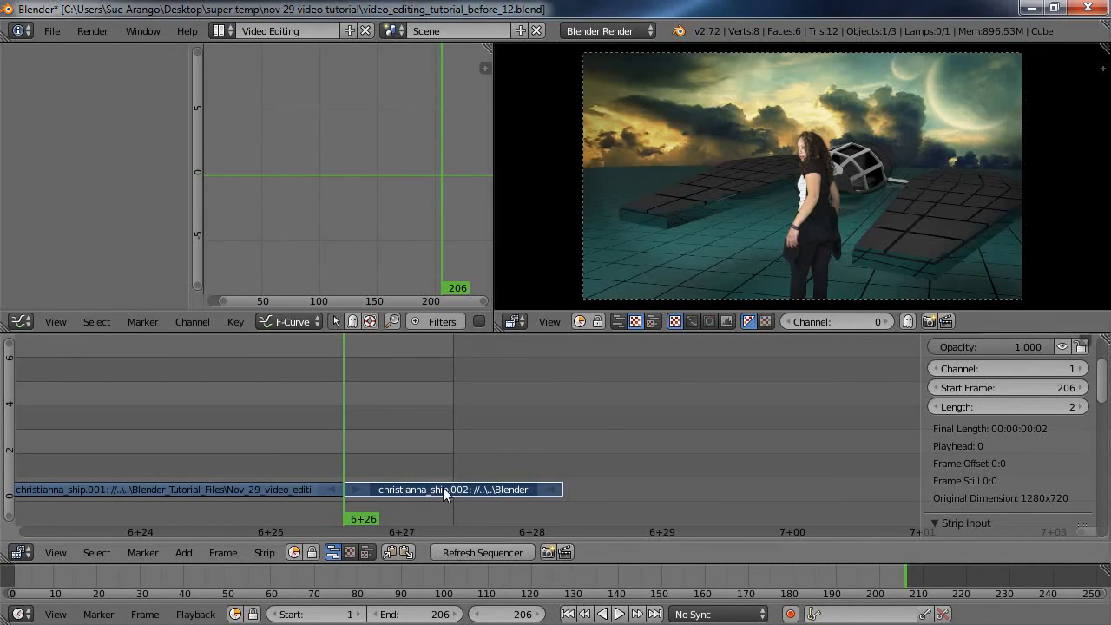
pyautogui.press('x')
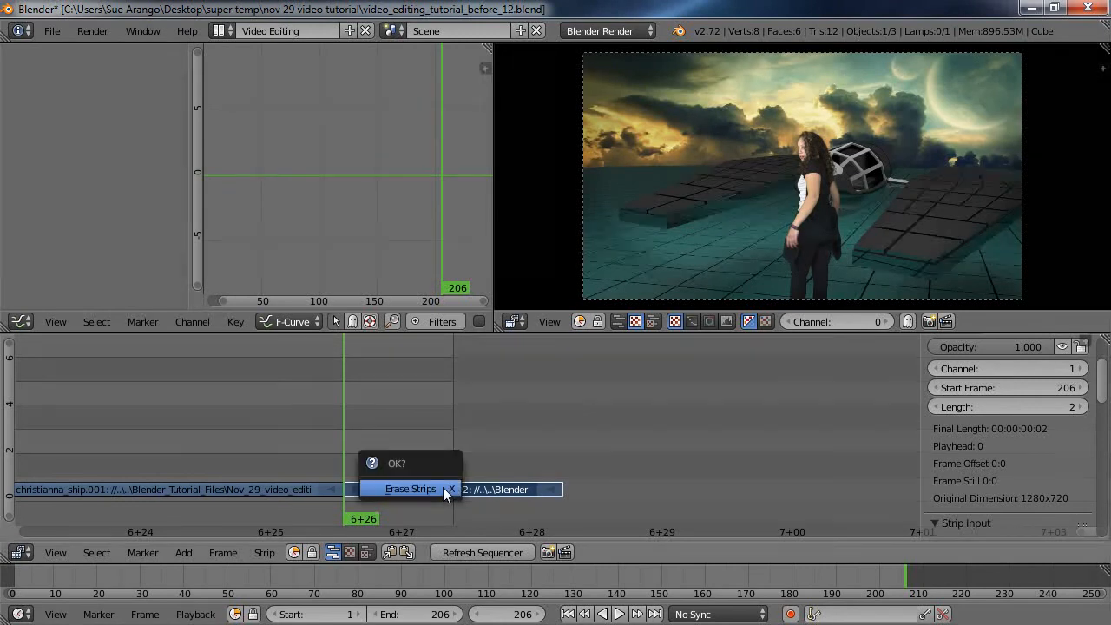
pyautogui.click(442, 487)
pyautogui.scroll(-8, 397, 479)
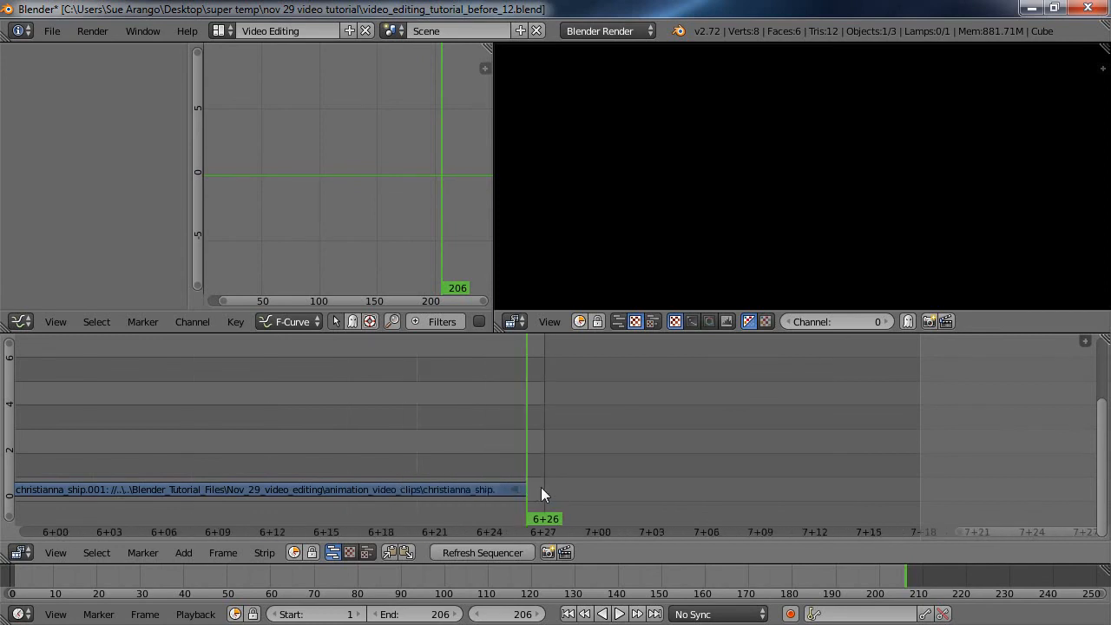
pyautogui.scroll(-8, 308, 423)
pyautogui.scroll(-5, 394, 439)
pyautogui.moveTo(394, 439); pyautogui.dragTo(521, 422, button='middle')
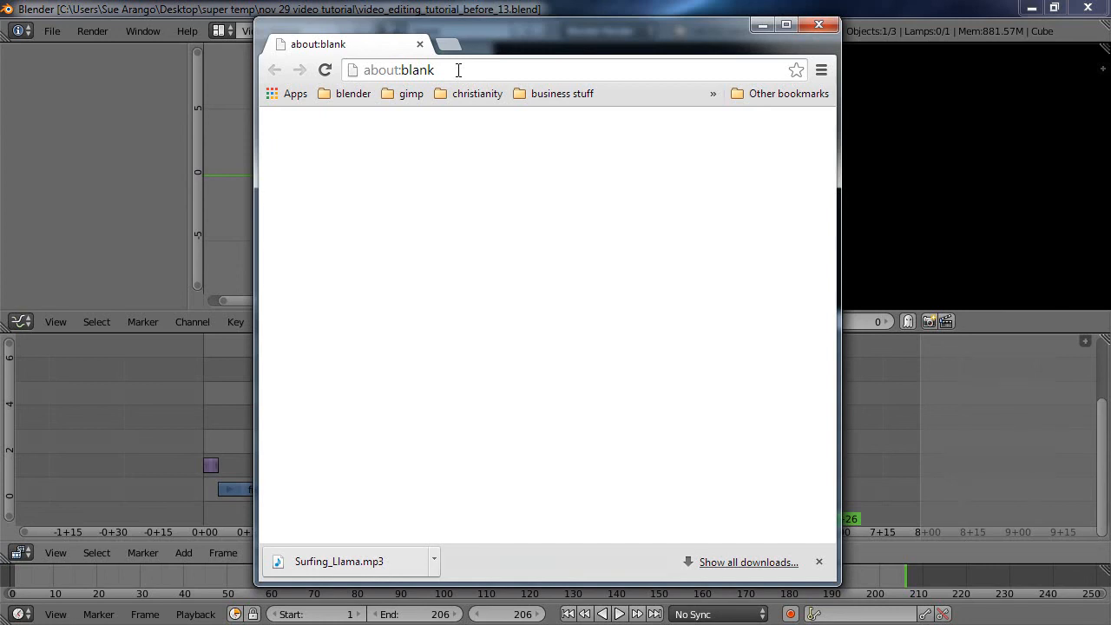
pyautogui.click(458, 70)
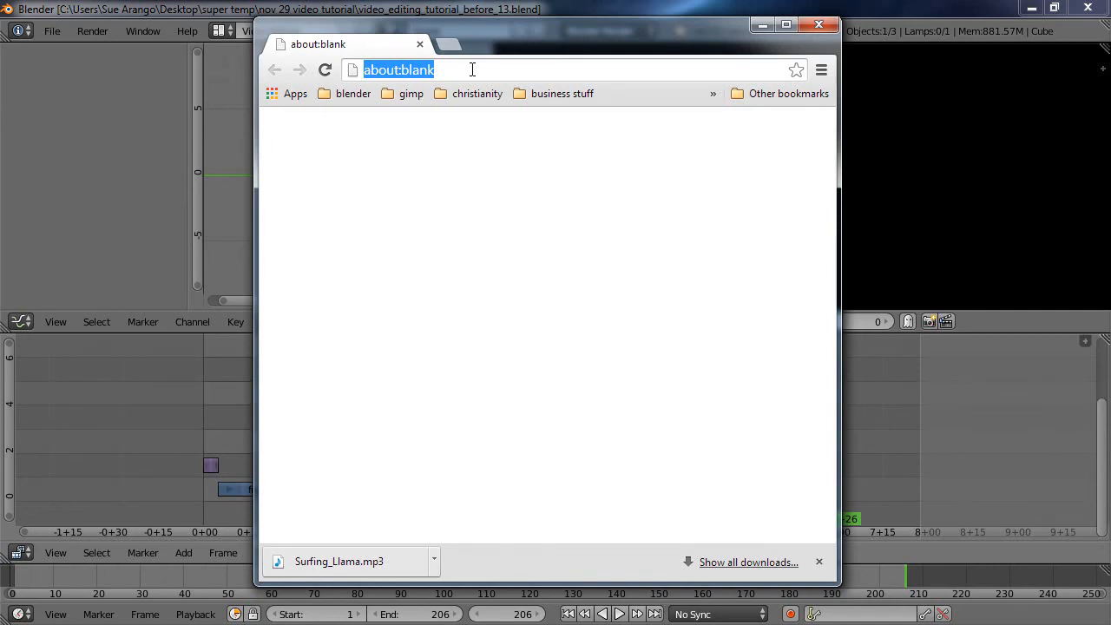
pyautogui.write('youti')
pyautogui.press('BackSpace')
pyautogui.write('u')
pyautogui.press('Return')
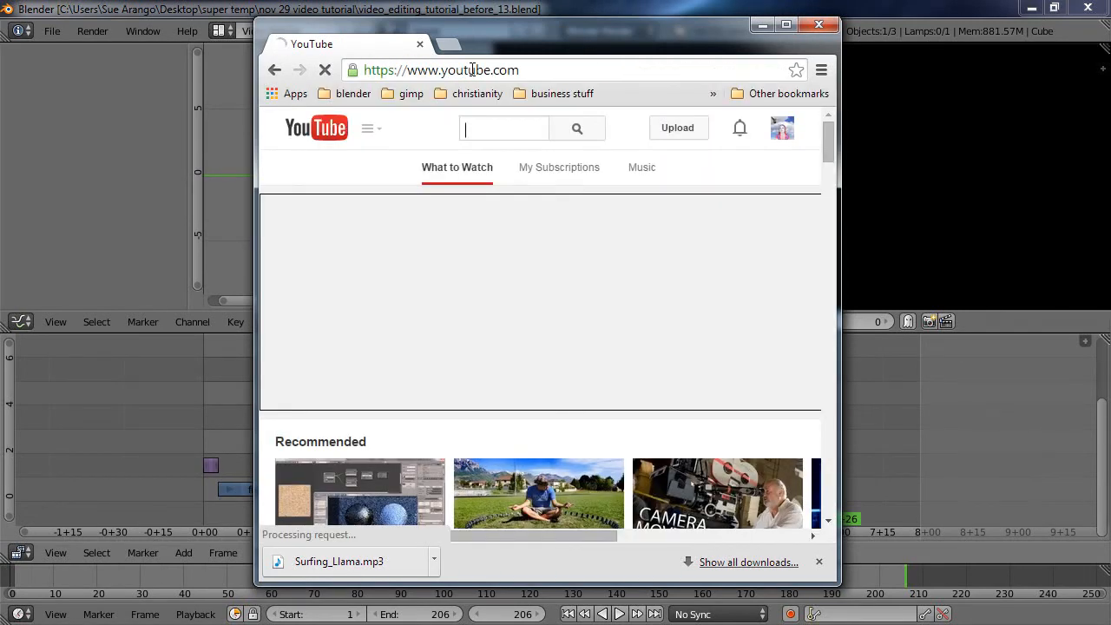
# Open the account's Creator Studio, go to the Audio Library and maximize the browser window
pyautogui.click(782, 135)
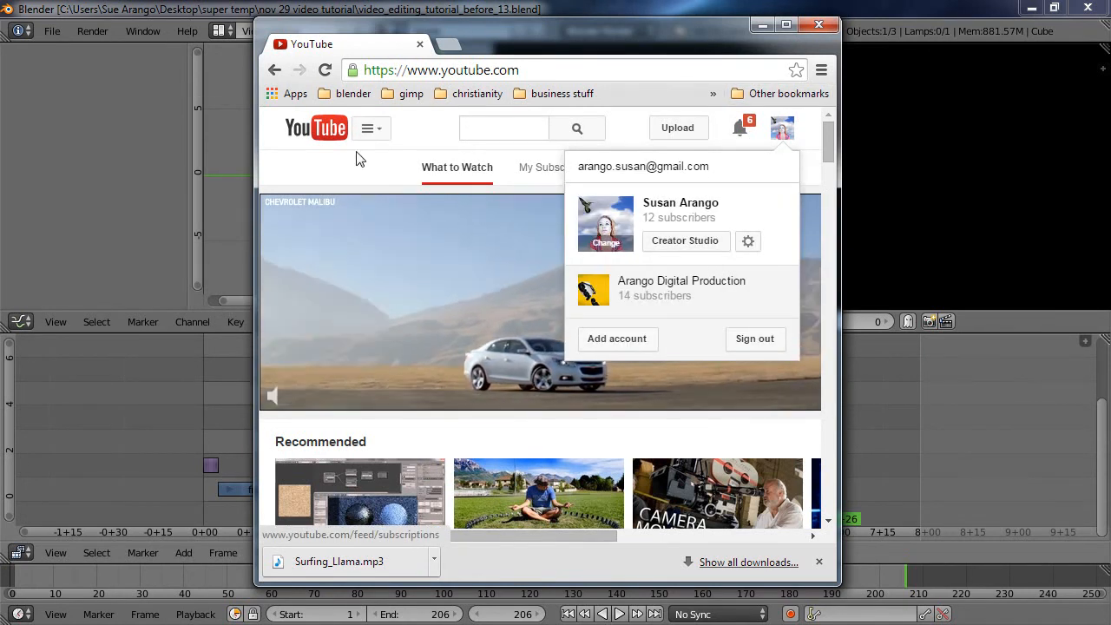
pyautogui.click(360, 165)
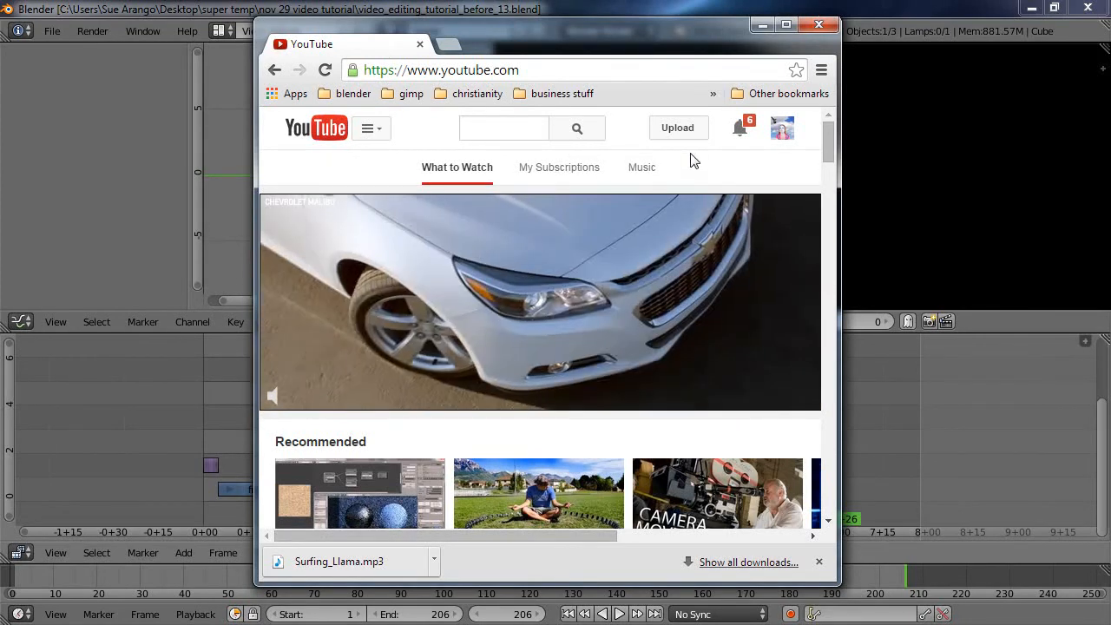
pyautogui.click(783, 133)
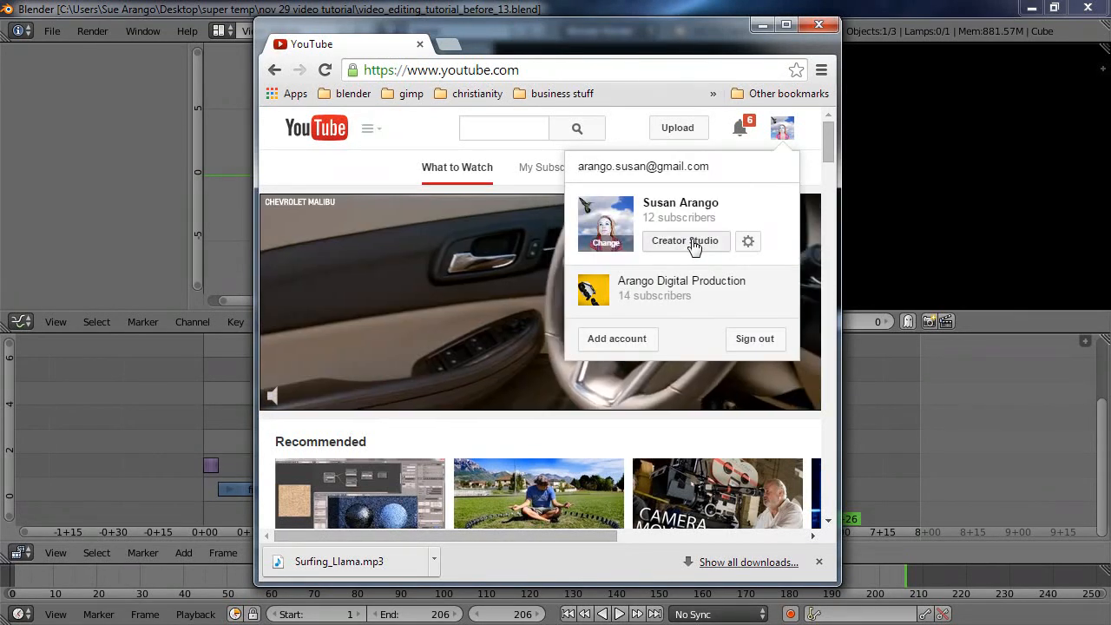
pyautogui.click(694, 247)
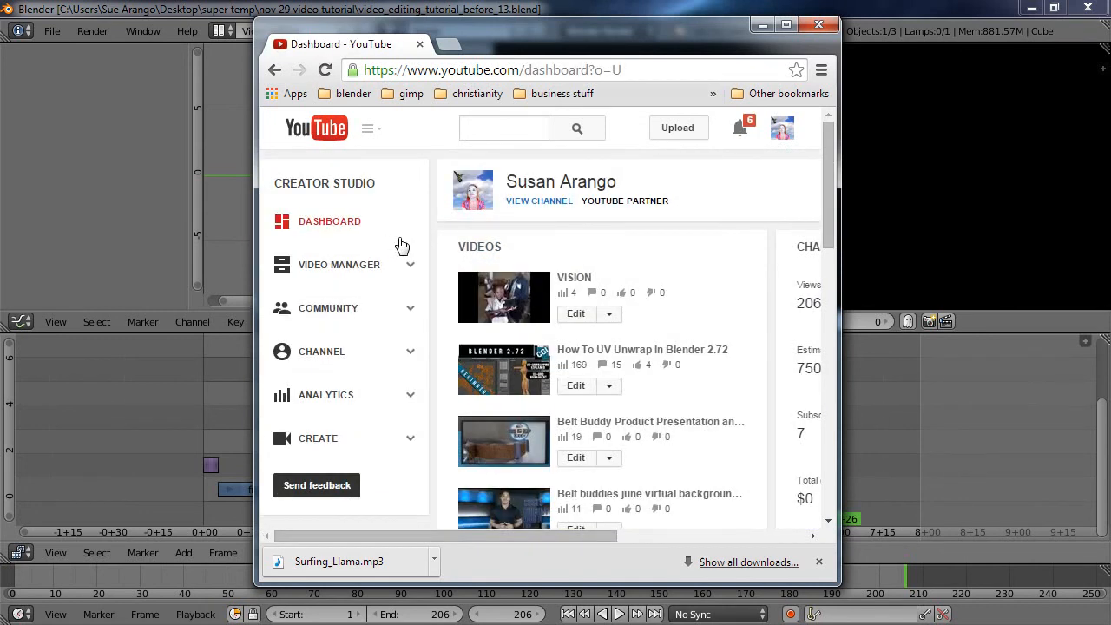
pyautogui.click(321, 440)
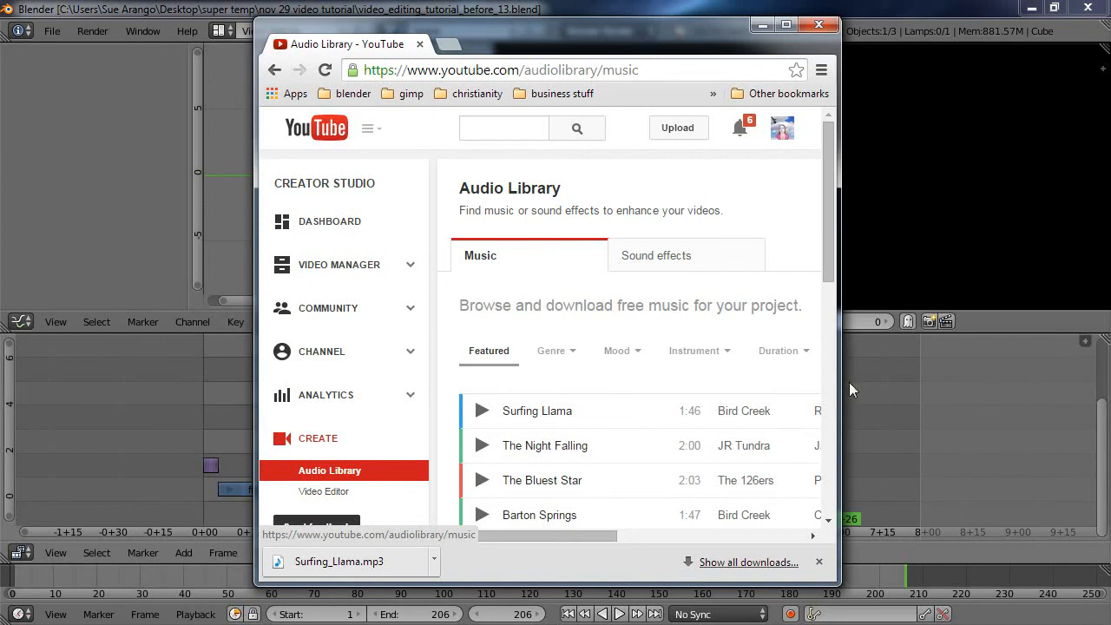
pyautogui.click(786, 24)
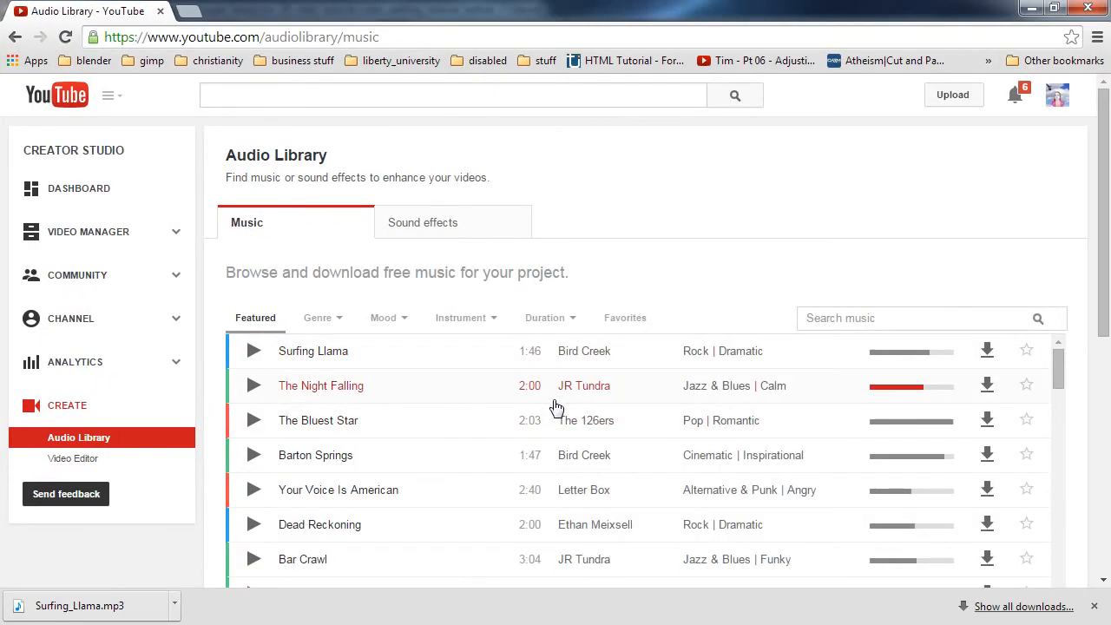
# Browse the featured free music tracks and look over the genre filter options
pyautogui.scroll(-2, 441, 406)
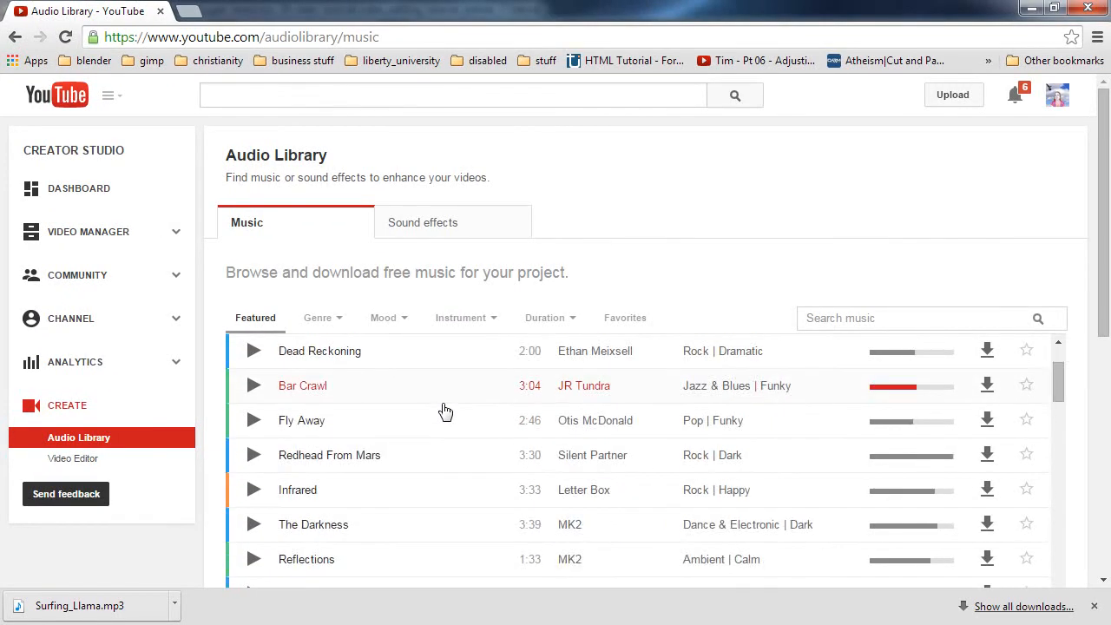
pyautogui.scroll(2, 417, 382)
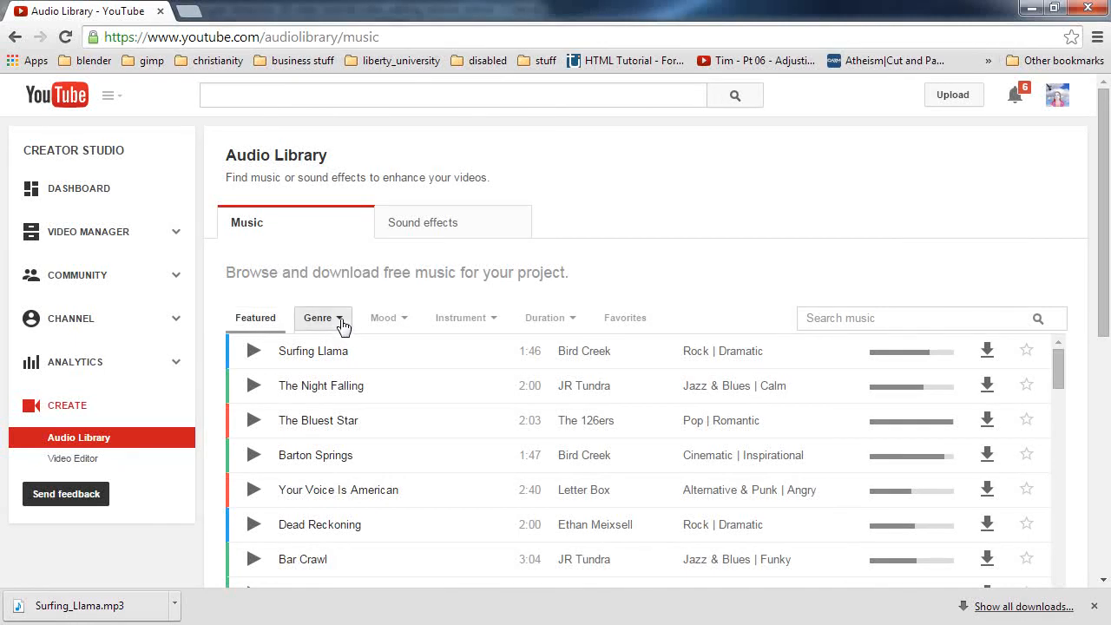
pyautogui.click(342, 325)
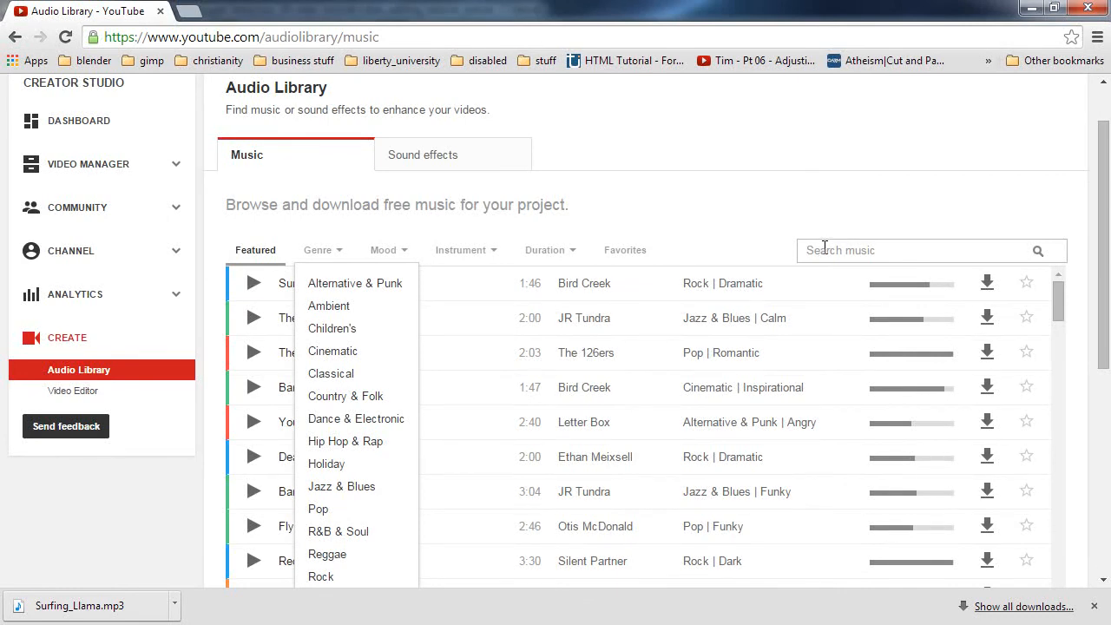
pyautogui.click(566, 130)
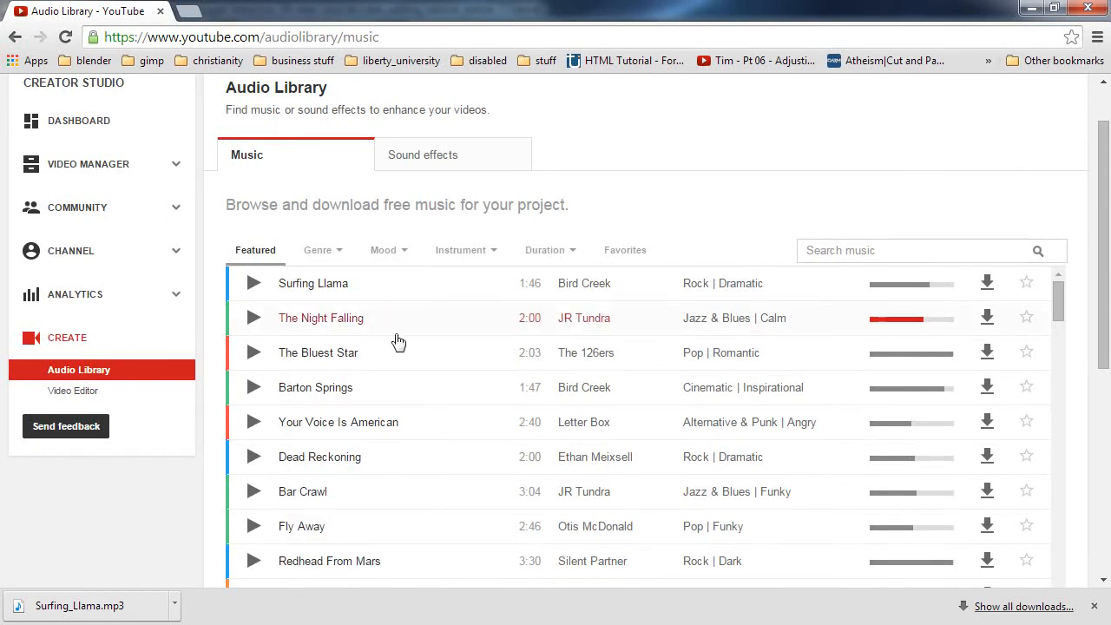
# Show the free sound effects in the Audio Library and browse the featured ones
pyautogui.scroll(1, 438, 330)
pyautogui.click(426, 229)
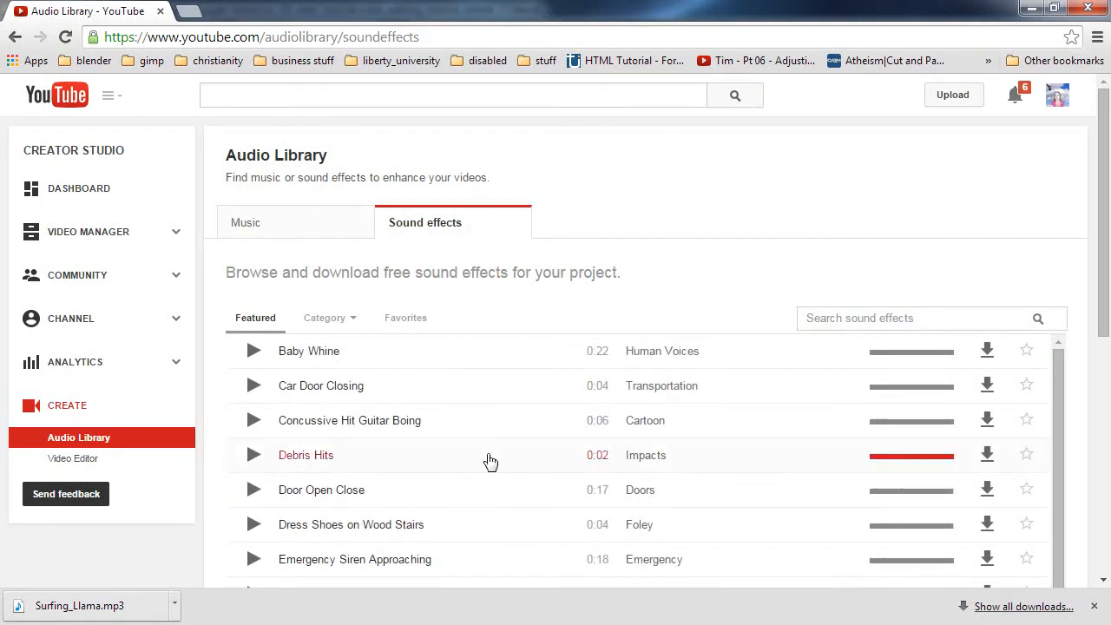
pyautogui.scroll(-2, 490, 460)
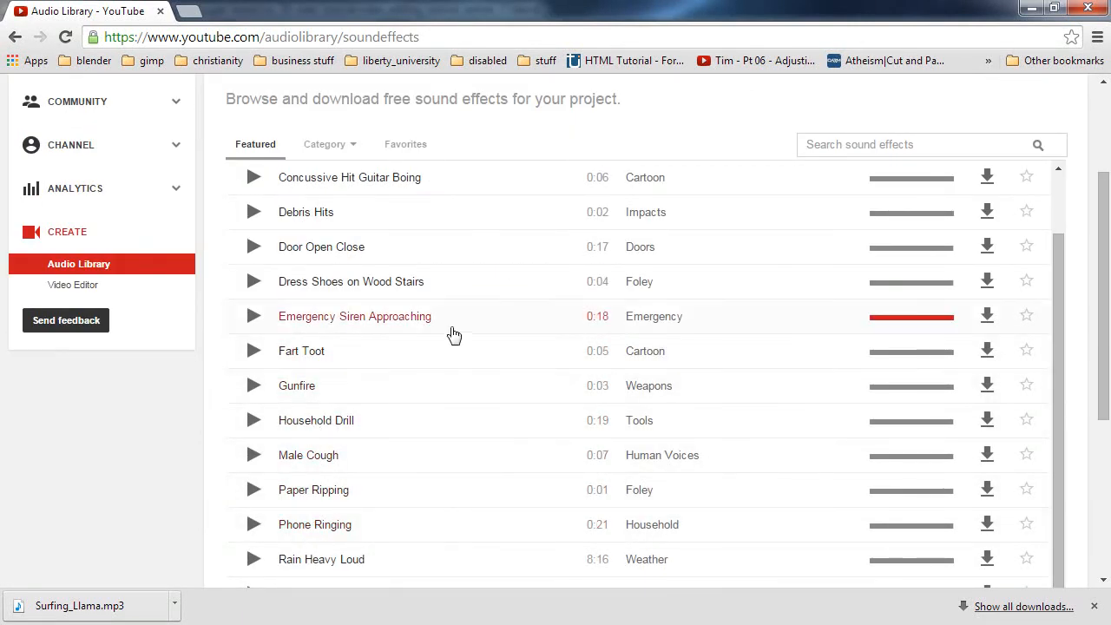
# Return to the free music in the Audio Library and search it for "climbing"
pyautogui.scroll(2, 529, 393)
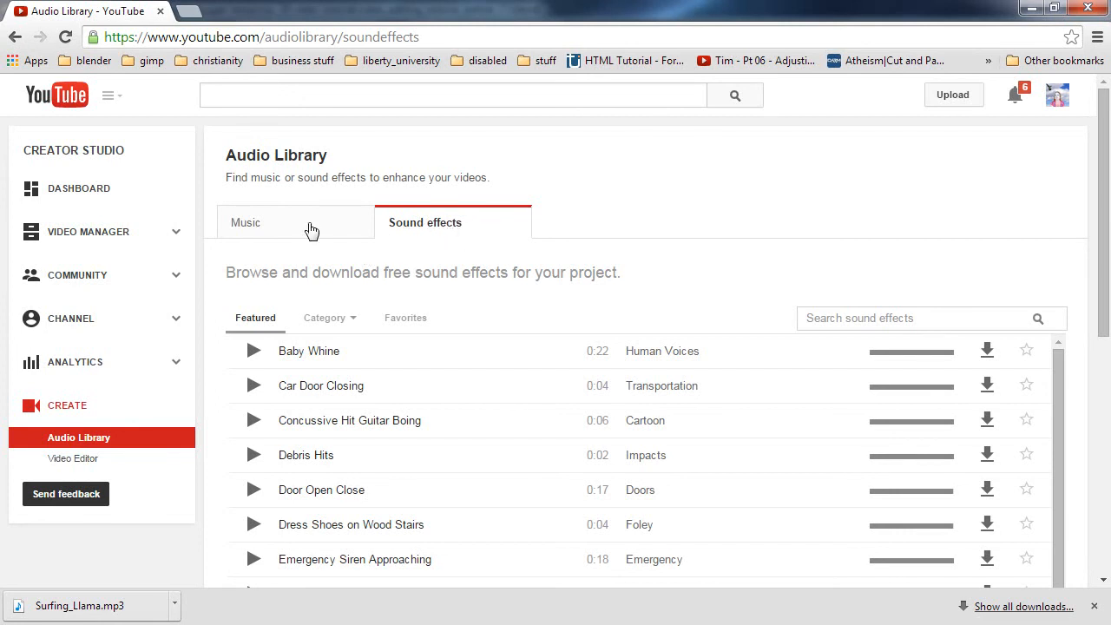
pyautogui.click(247, 226)
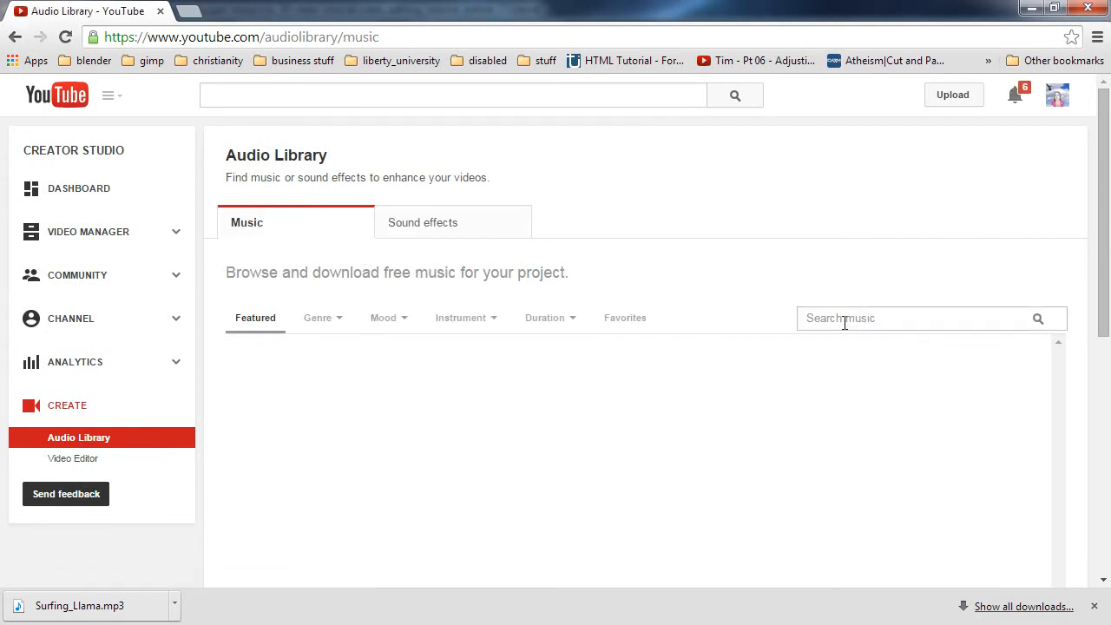
pyautogui.click(843, 318)
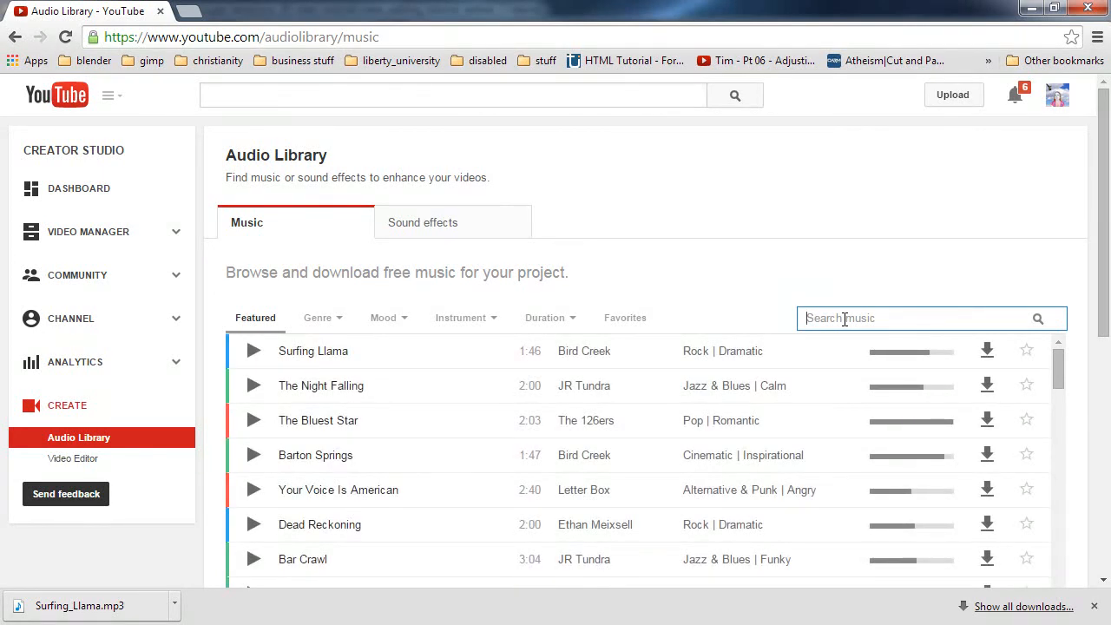
pyautogui.write('climbing')
pyautogui.press('Return')
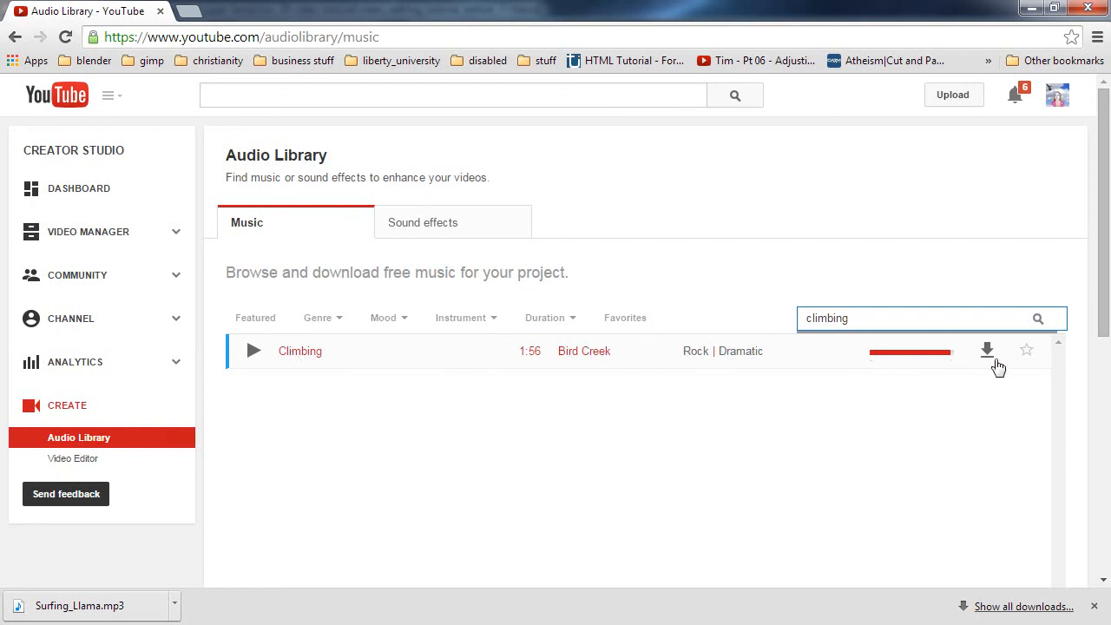
# Download the Climbing track by Bird Creek, use the downloaded file's options, and minimize the browser to switch to Blender
pyautogui.click(988, 351)
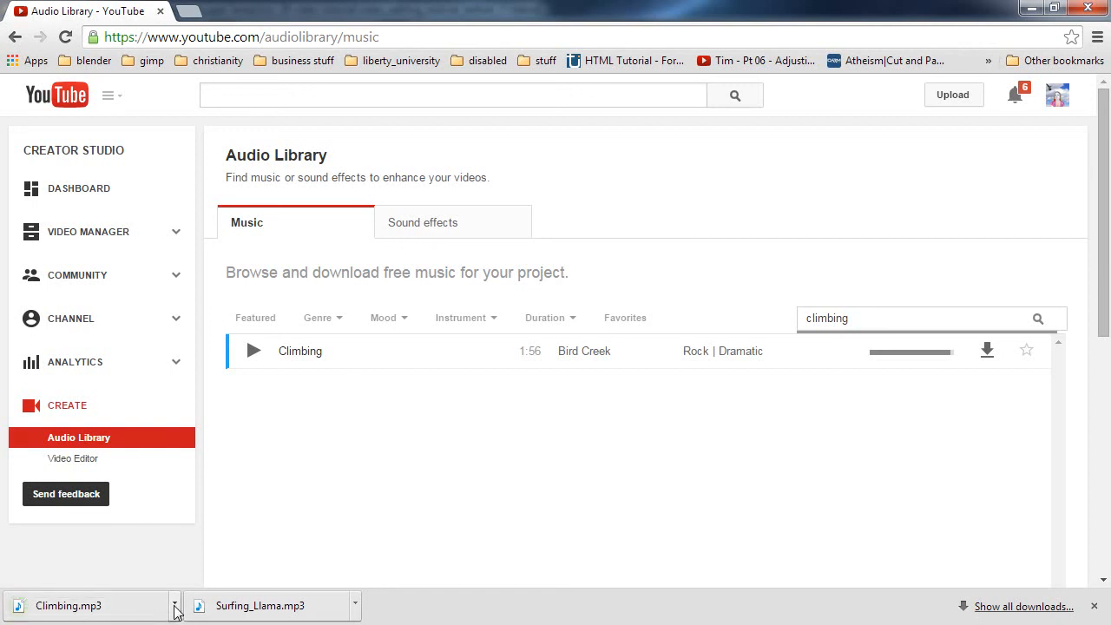
pyautogui.click(175, 606)
pyautogui.click(229, 565)
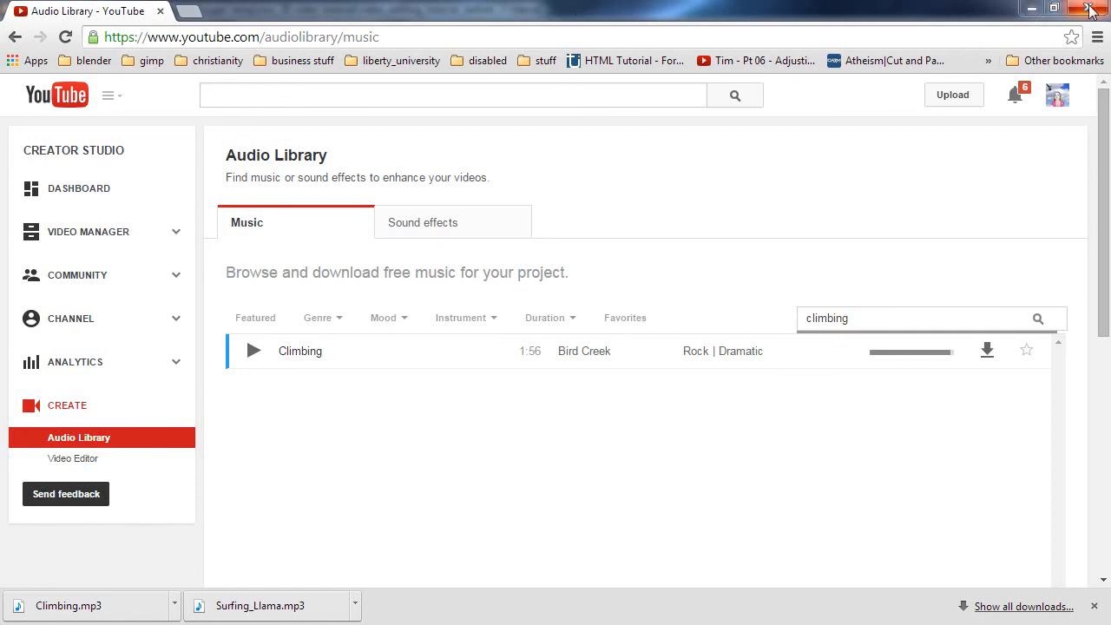
pyautogui.click(1033, 9)
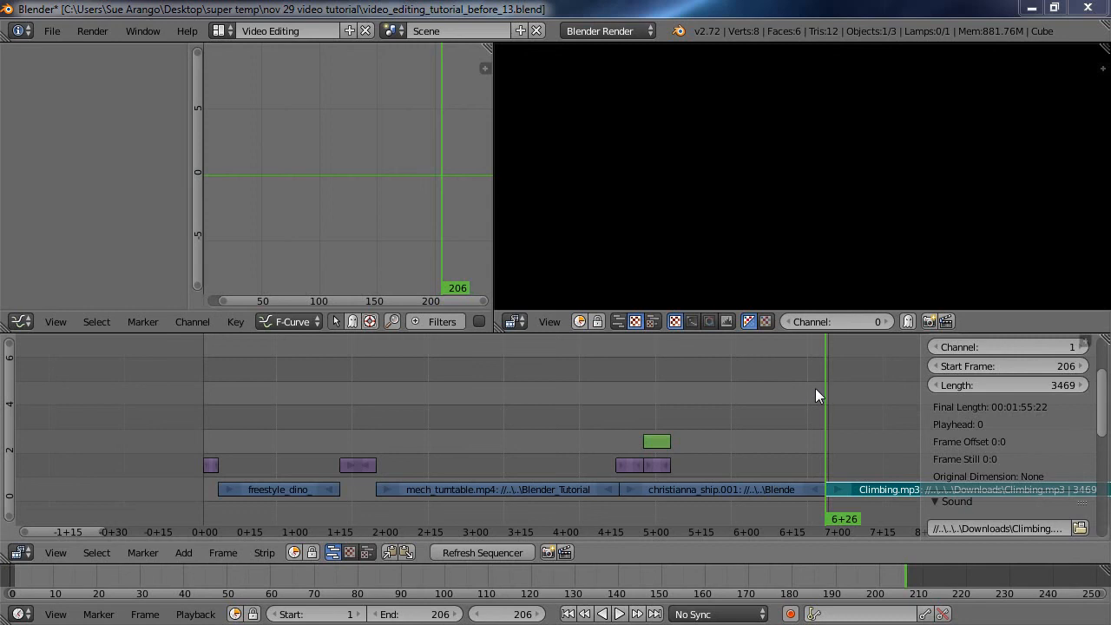
# Put the playhead on frame 1, move the Climbing.mp3 sound strip to channel 5 and snap its start to the playhead
pyautogui.moveTo(734, 395); pyautogui.dragTo(595, 380, button='middle')
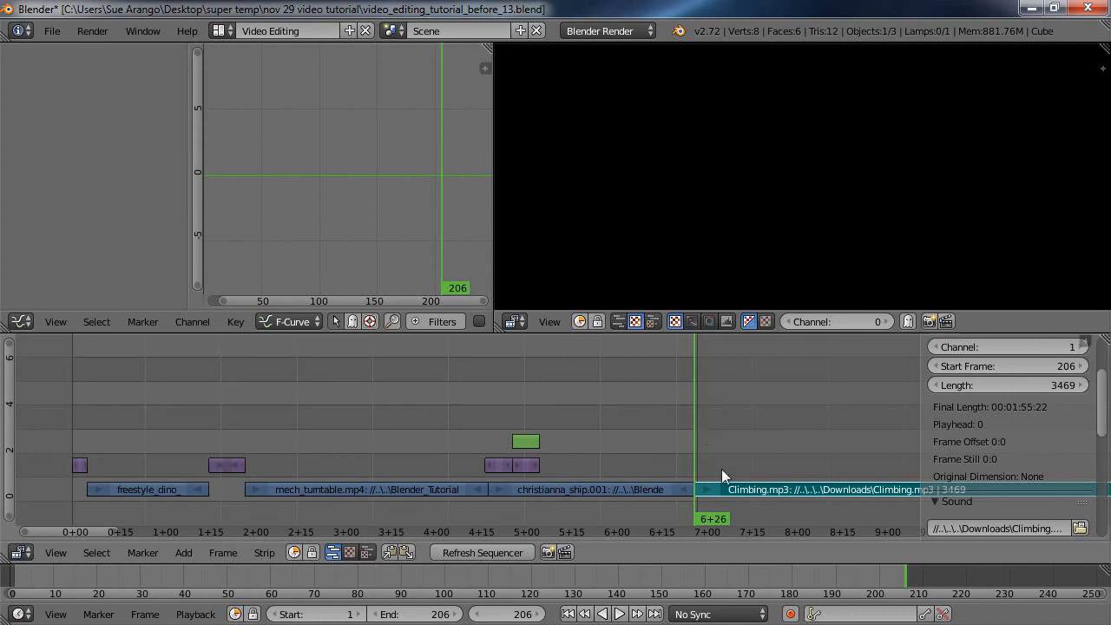
pyautogui.click(72, 437)
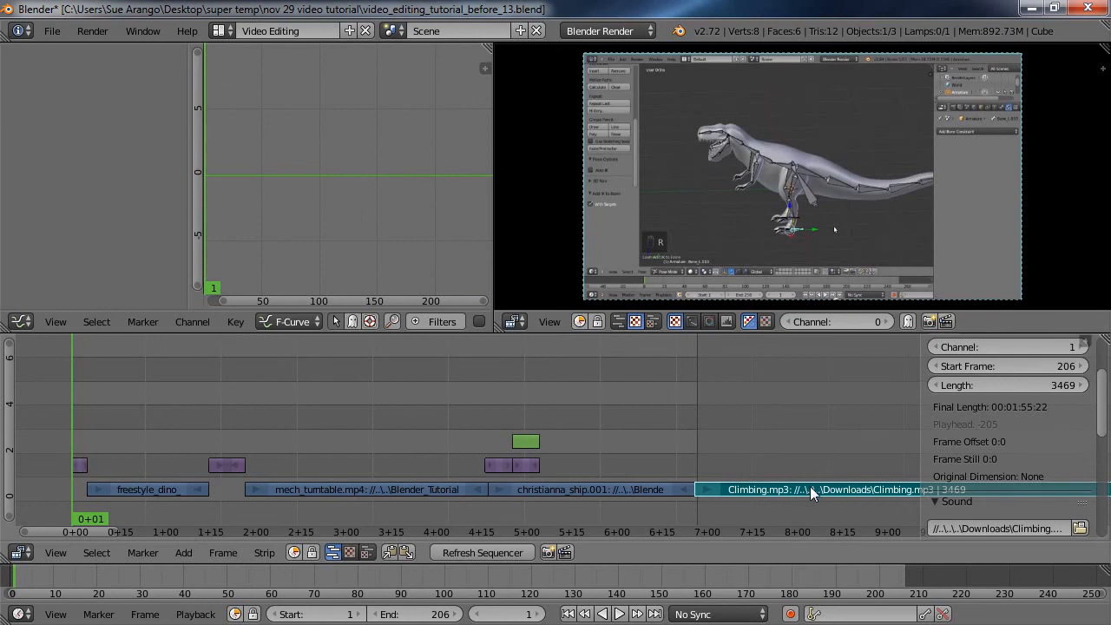
pyautogui.press('g')
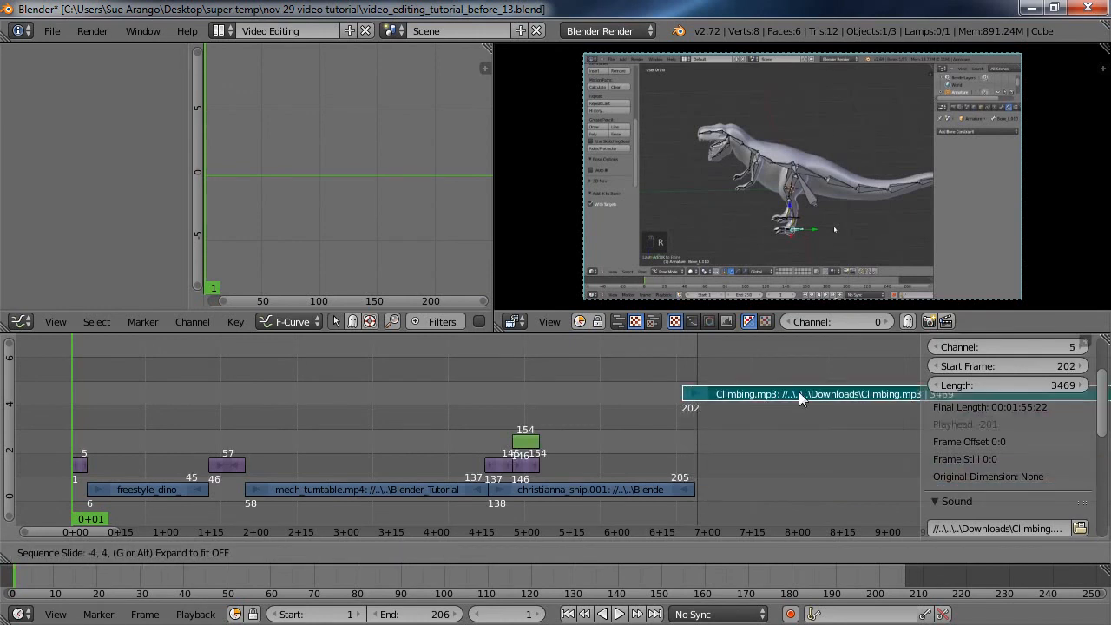
pyautogui.click(278, 388)
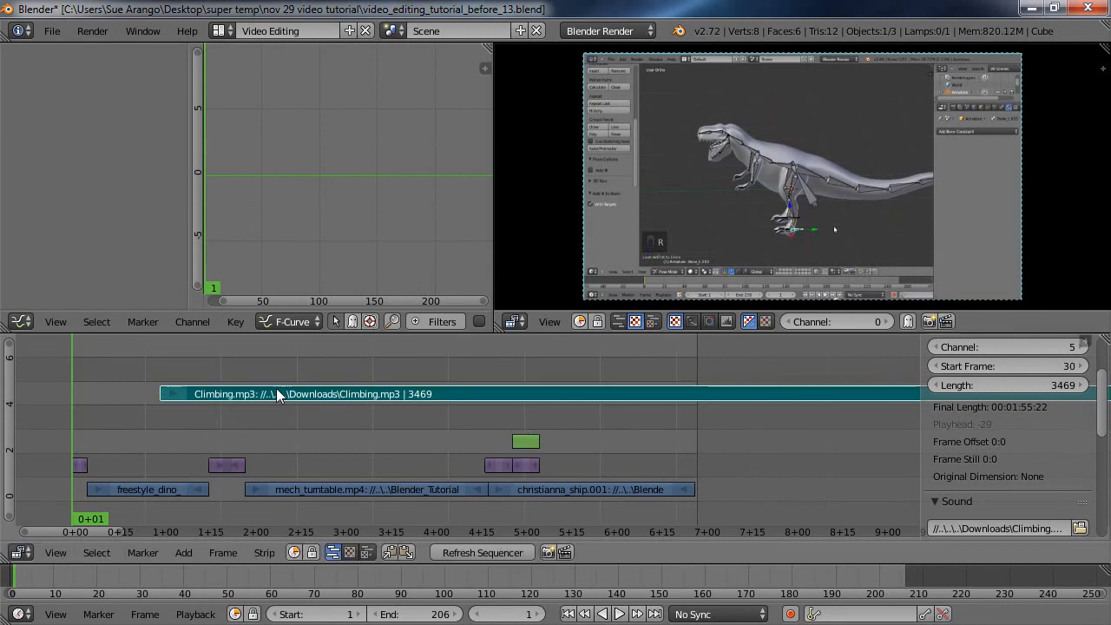
pyautogui.hotkey('shift', 's')
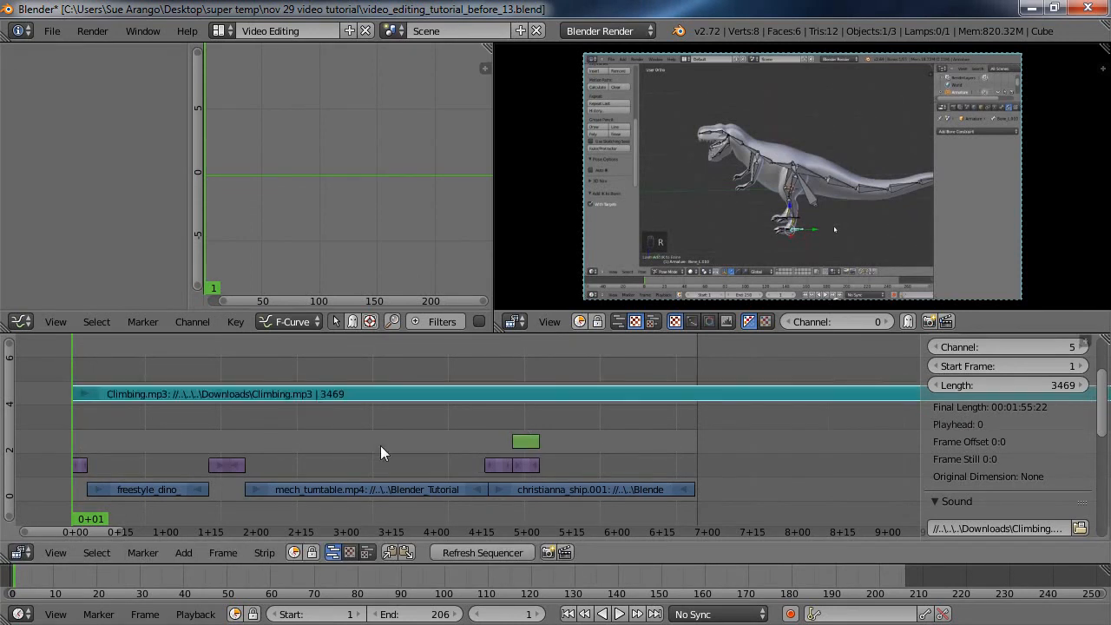
# Play the opening of the sequence with the music and stop playback during the dinosaur clip
pyautogui.click(617, 614)
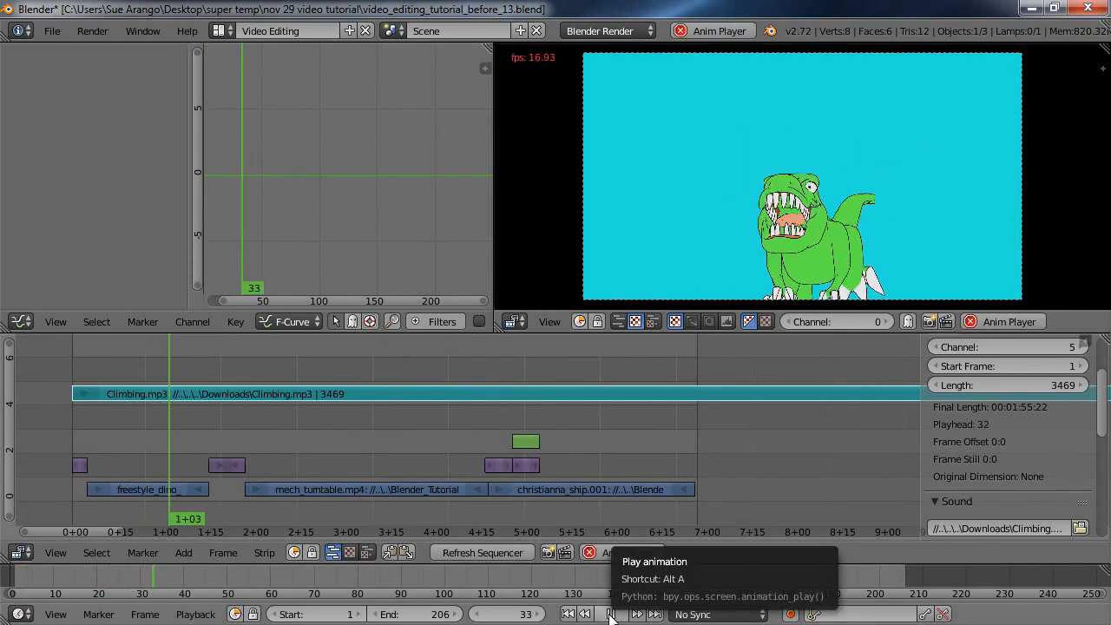
pyautogui.click(611, 615)
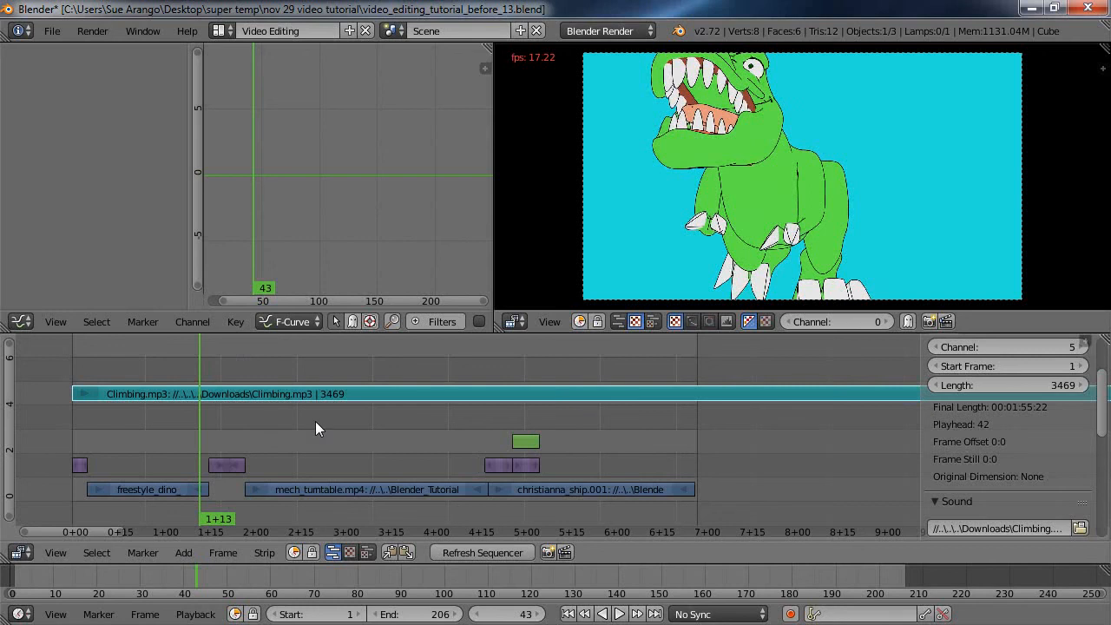
pyautogui.scroll(-1, 315, 421)
pyautogui.scroll(-1, 315, 422)
pyautogui.moveTo(347, 435); pyautogui.dragTo(172, 408, button='middle')
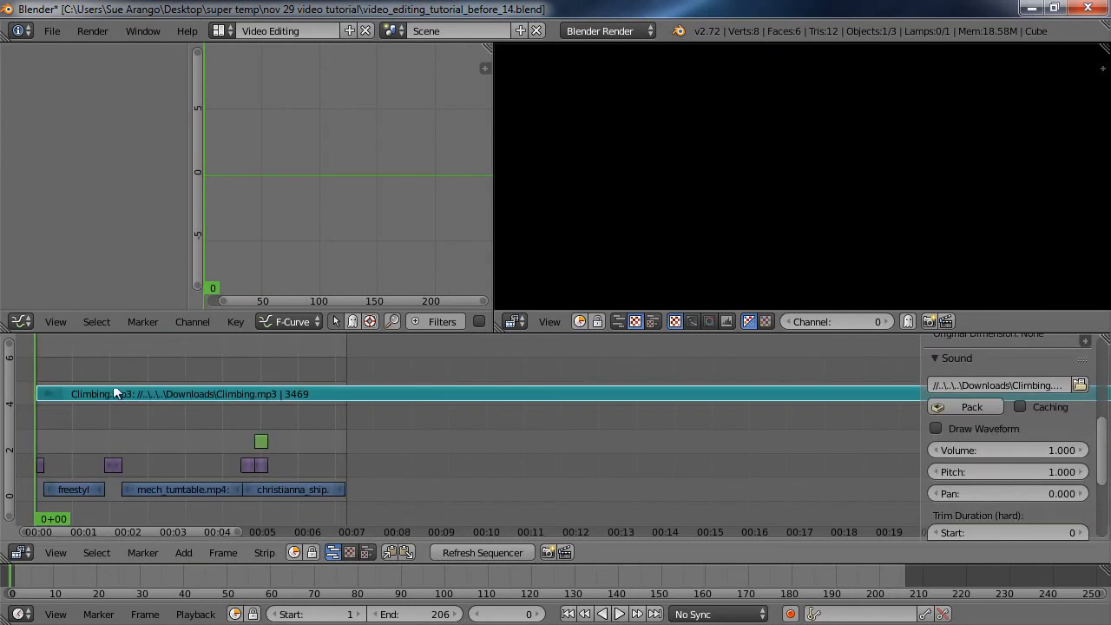
# Select the Climbing.mp3 strip and enable Draw Waveform in its sound properties
pyautogui.rightClick(385, 391)
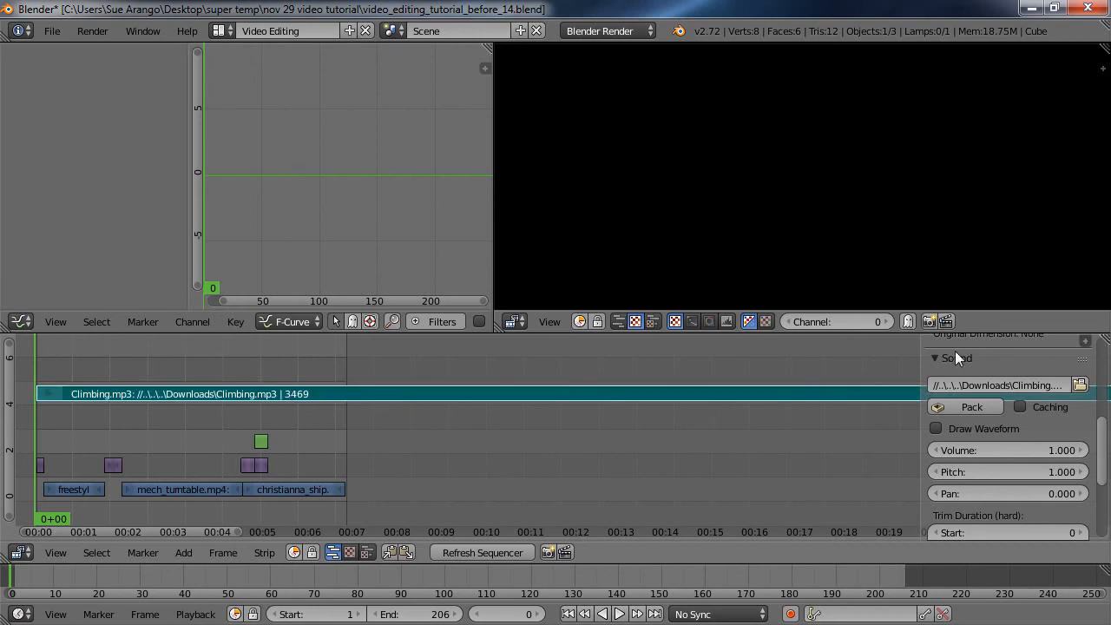
pyautogui.moveTo(1103, 450); pyautogui.dragTo(1103, 368)
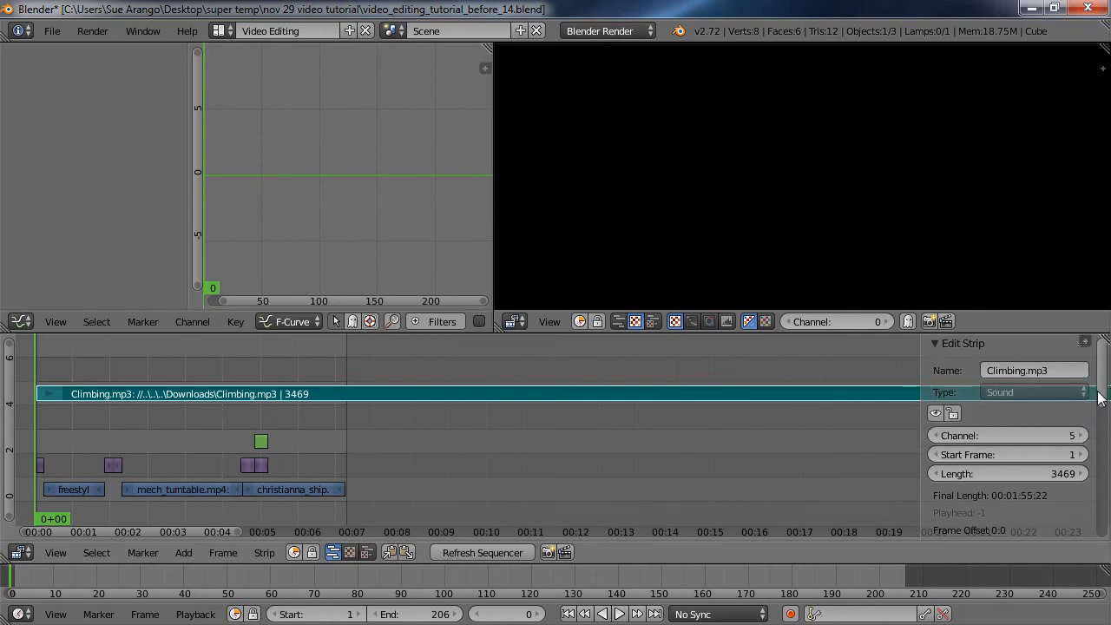
pyautogui.scroll(-10, 1001, 414)
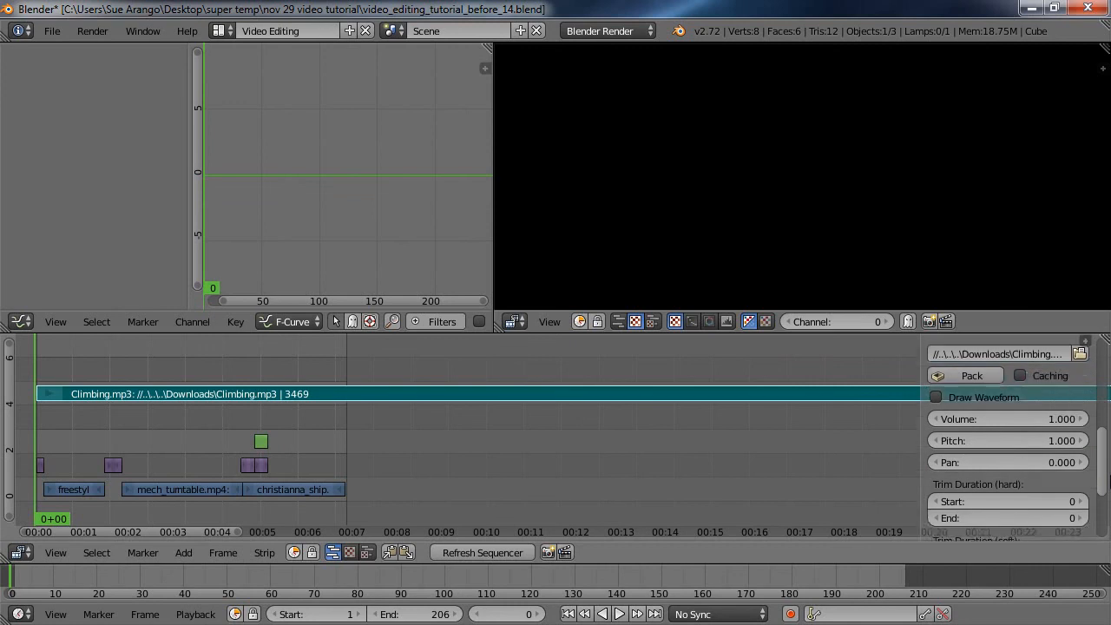
pyautogui.click(935, 383)
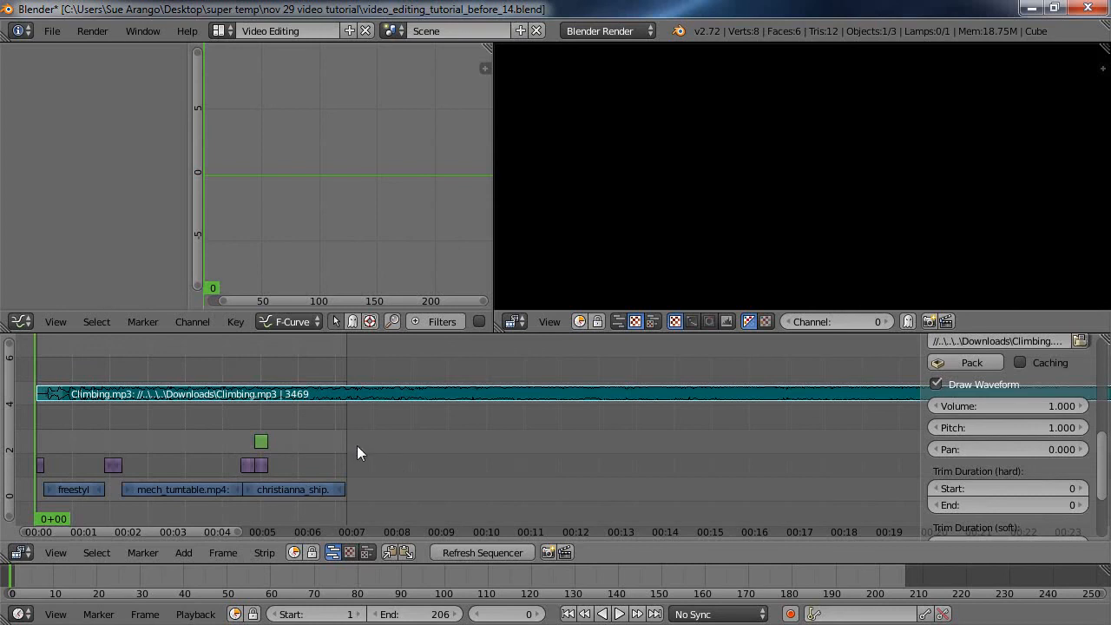
# Return the playhead to frame 1 and enable Audio Scrubbing and AV-sync for playback
pyautogui.moveTo(298, 432); pyautogui.dragTo(317, 433, button='middle')
pyautogui.click(317, 433)
pyautogui.moveTo(335, 426); pyautogui.dragTo(53, 407)
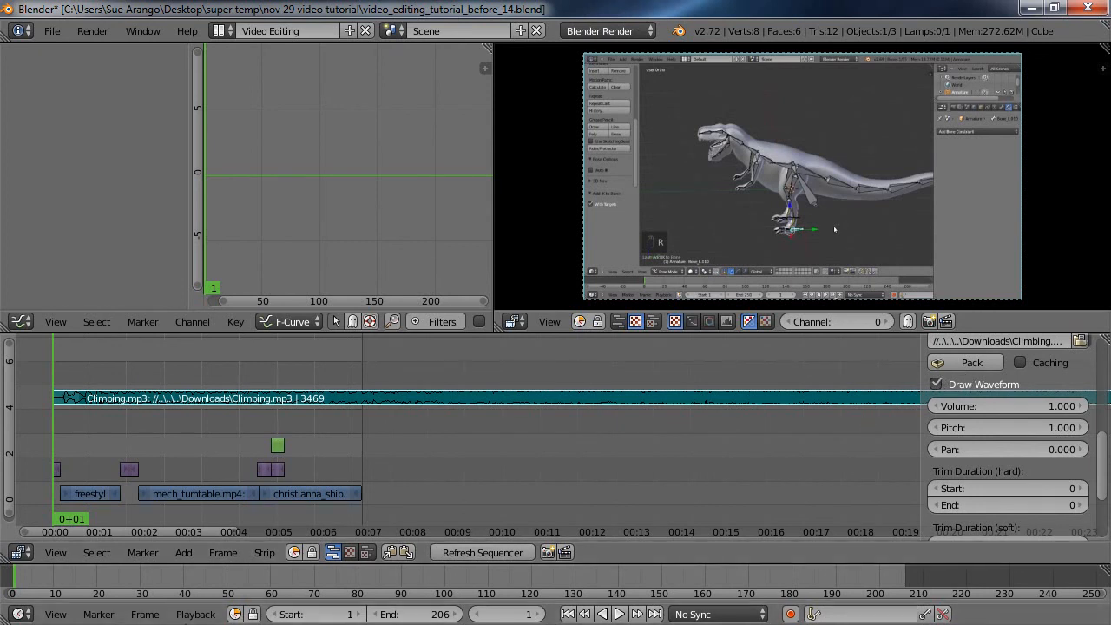
pyautogui.click(193, 614)
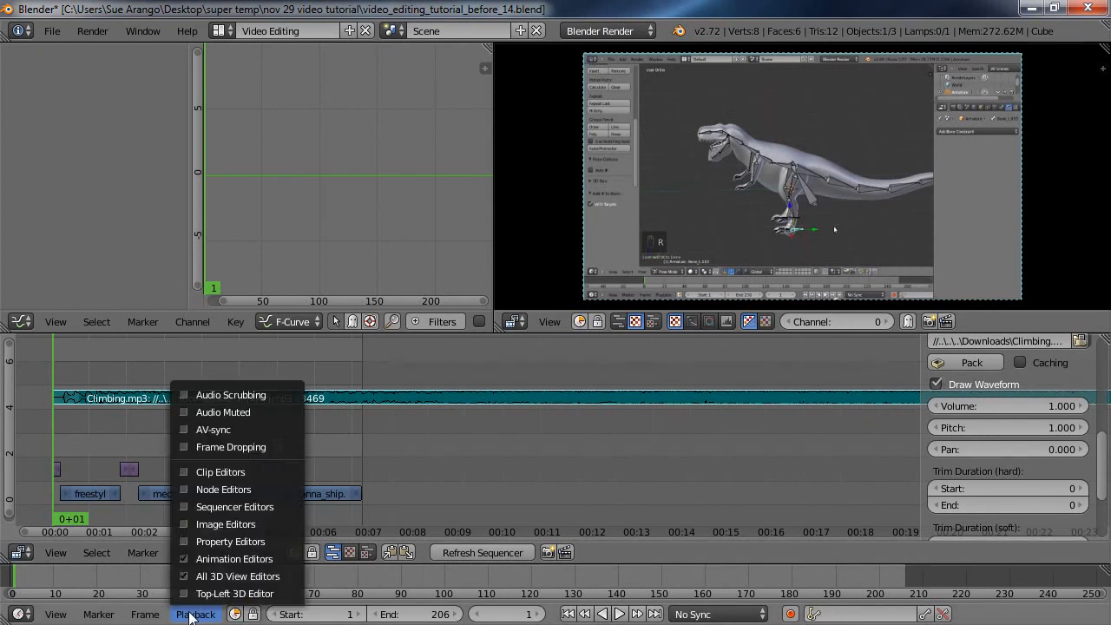
pyautogui.click(183, 395)
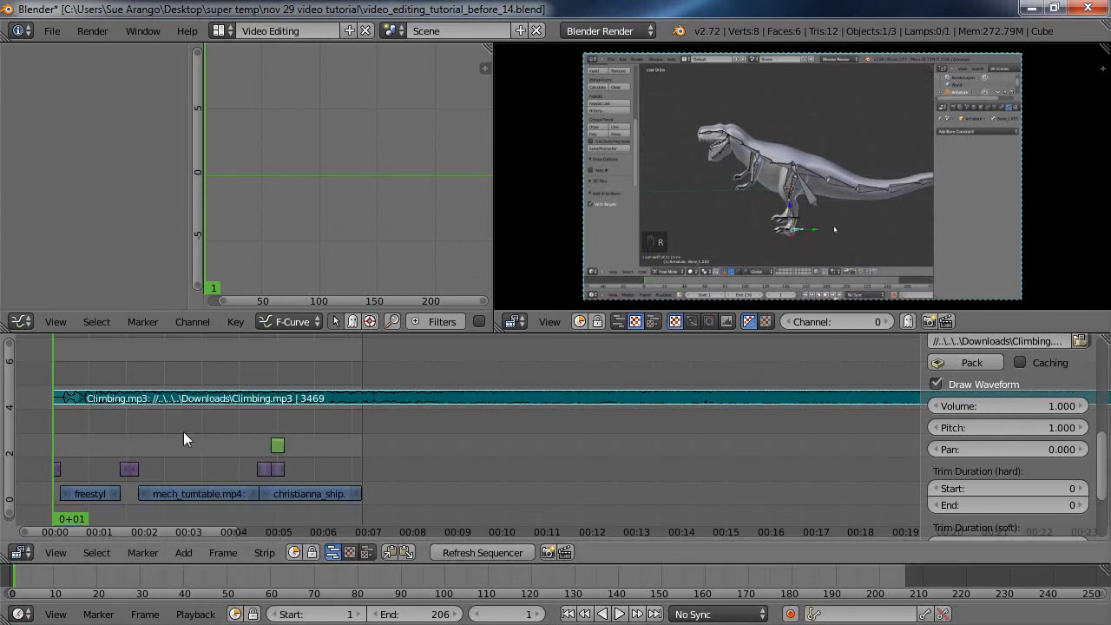
pyautogui.click(191, 615)
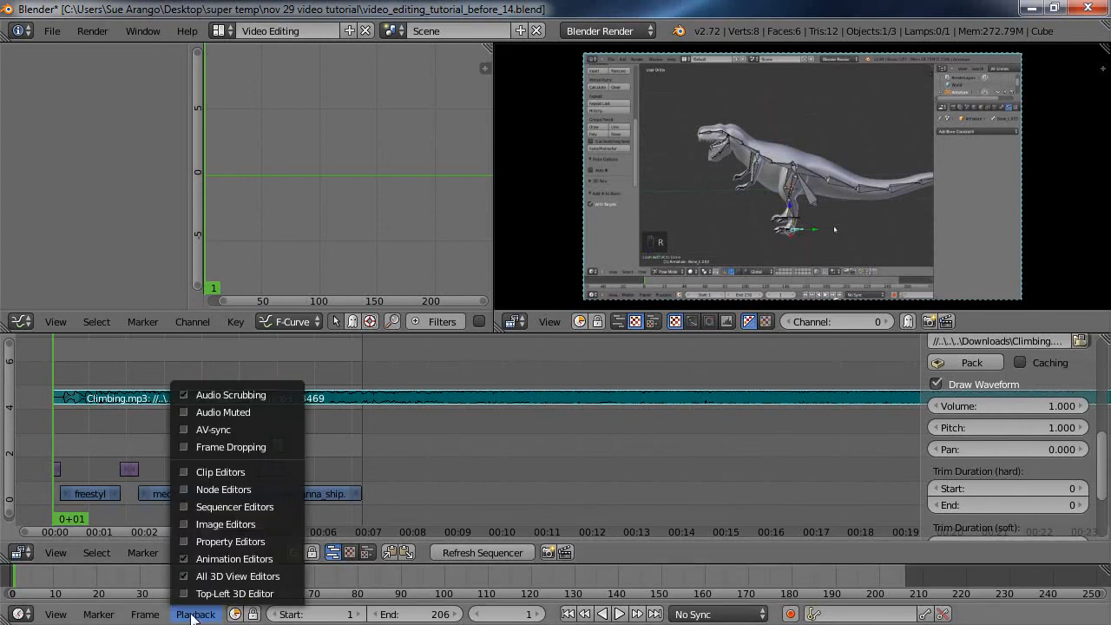
pyautogui.click(180, 428)
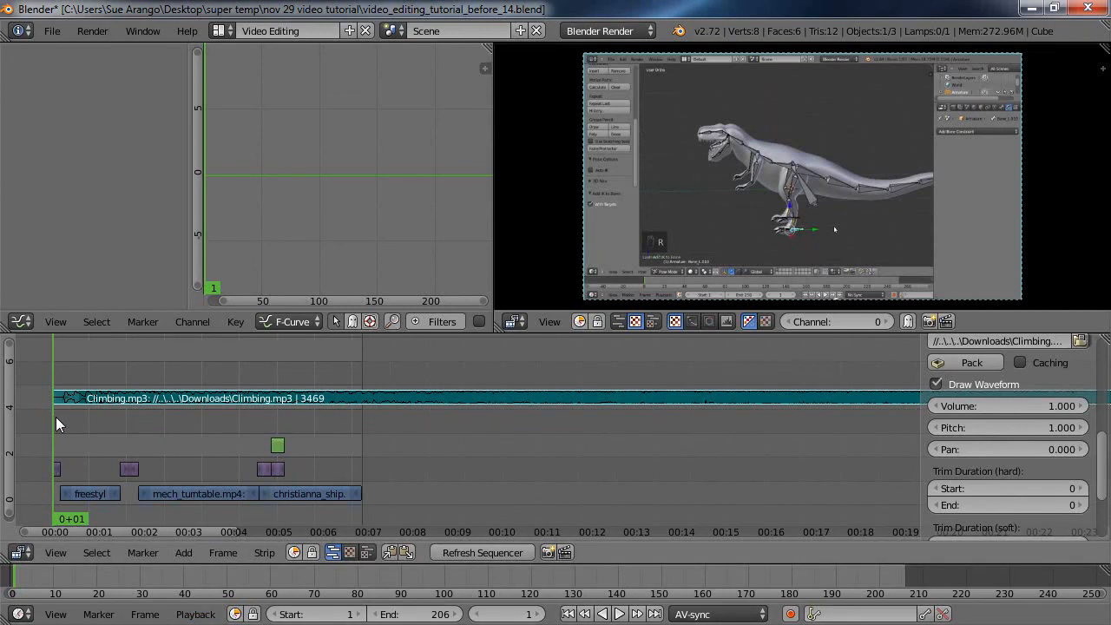
# Scrub the playhead over the start of the audio, play the sequence to check its sync, and stop playback
pyautogui.hotkey('alt', 'a')
pyautogui.moveTo(84, 423)
pyautogui.mouseDown()
pyautogui.moveTo(107, 427)
pyautogui.moveTo(75, 426)
pyautogui.mouseUp()
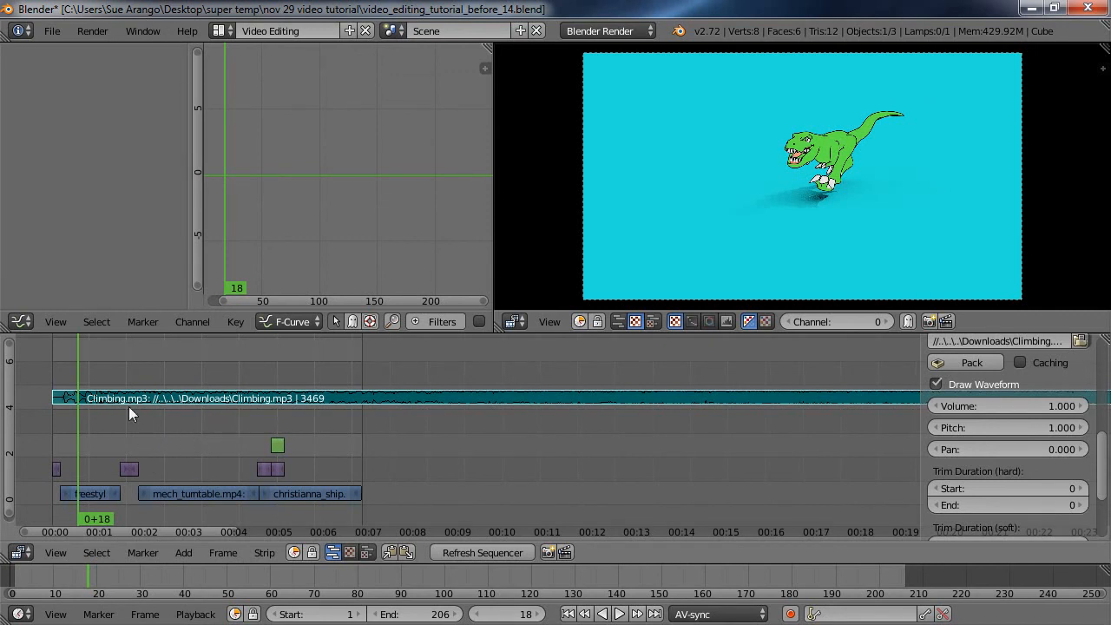
pyautogui.click(619, 614)
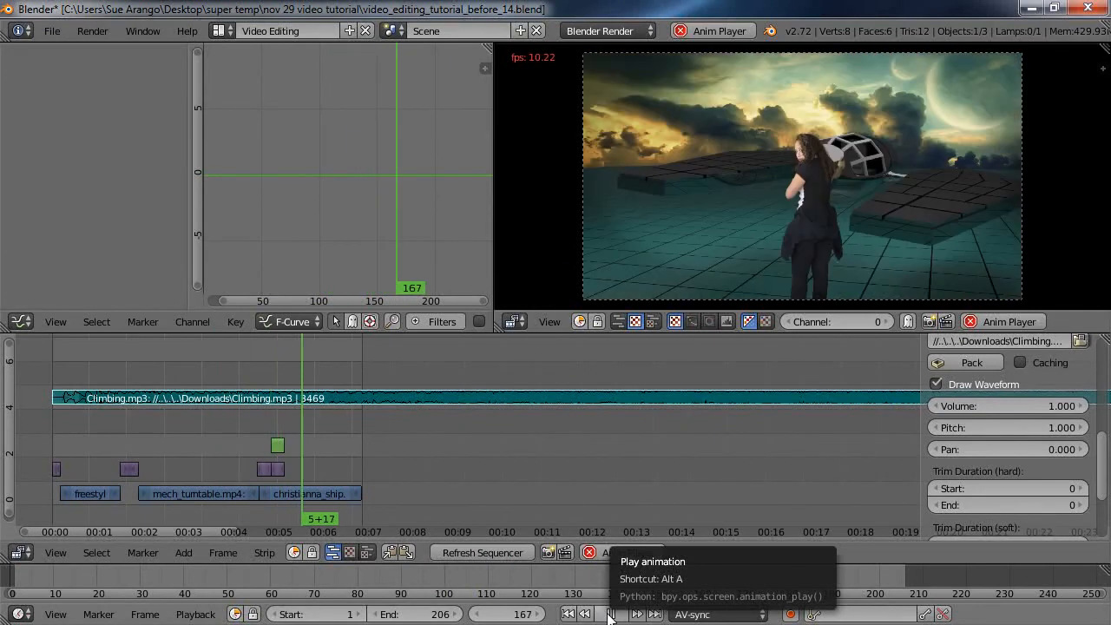
pyautogui.click(610, 613)
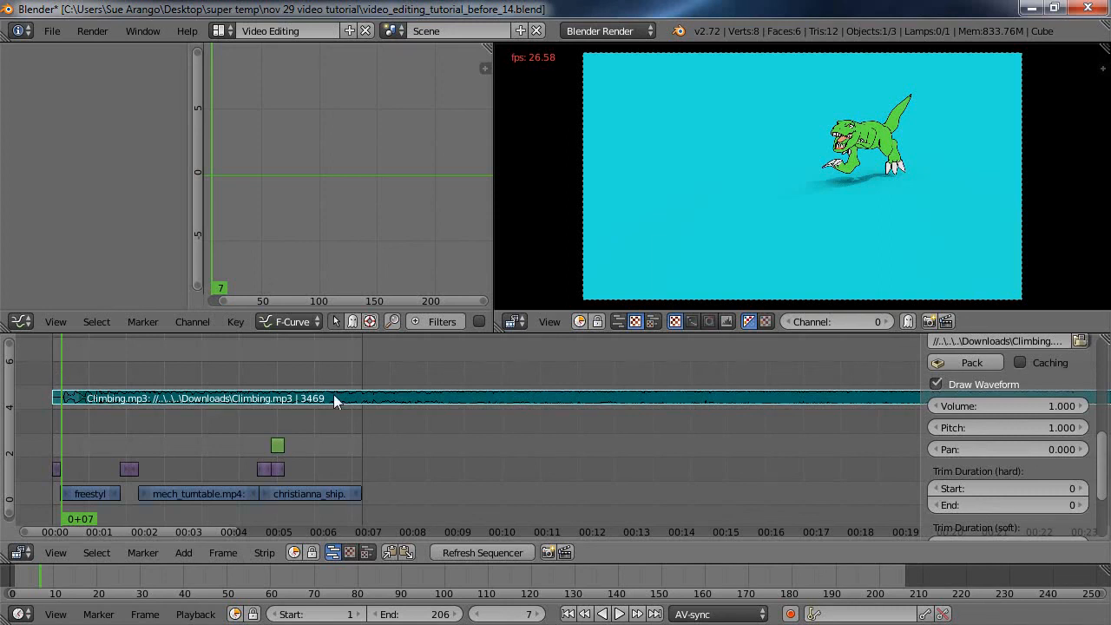
# Cut the Climbing.mp3 strip at frame 207, just past the last clip, and erase the excess audio beyond the cut
pyautogui.click(364, 385)
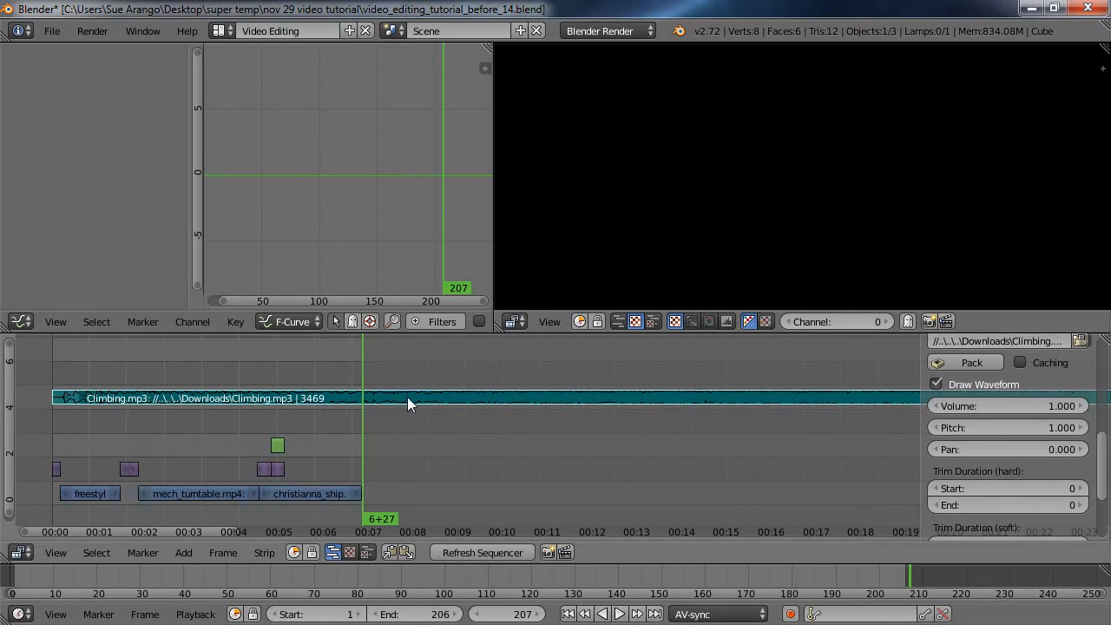
pyautogui.press('k')
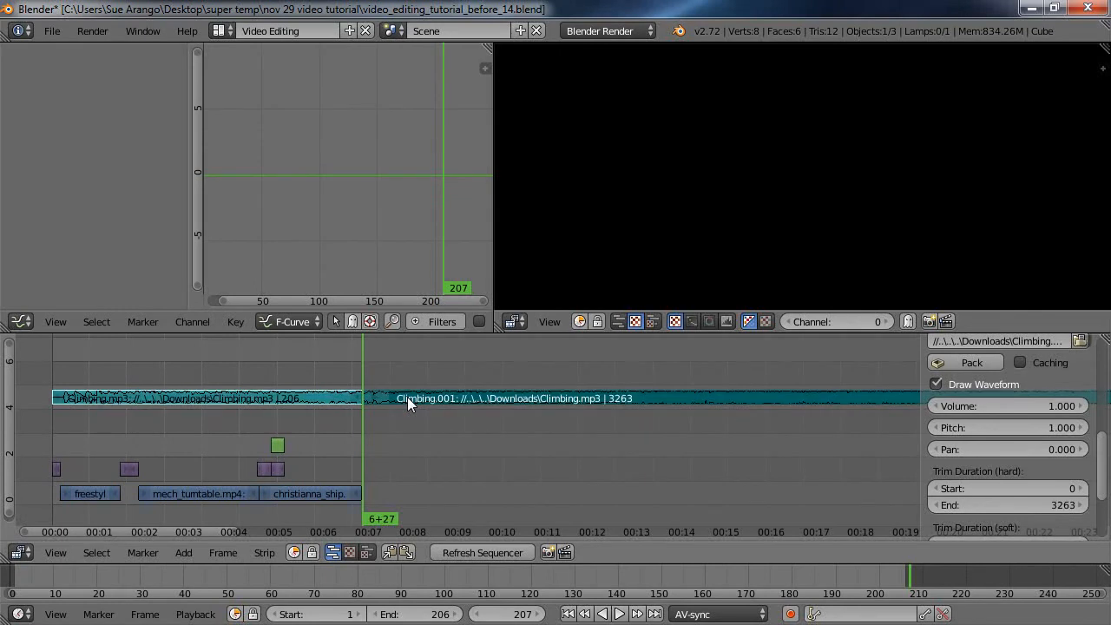
pyautogui.press('g')
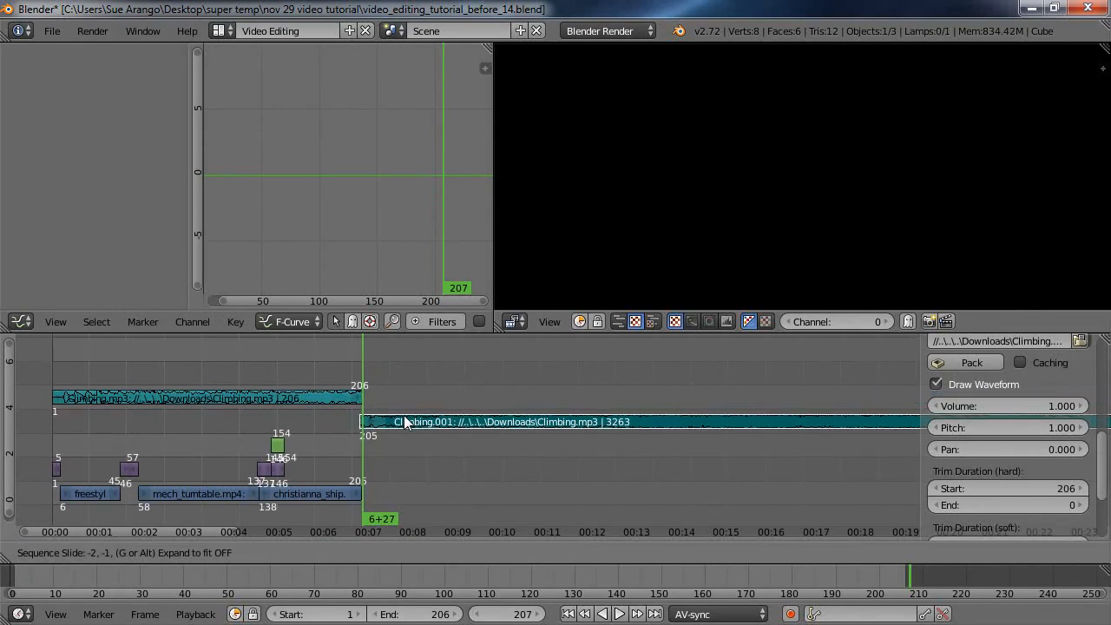
pyautogui.click(425, 399)
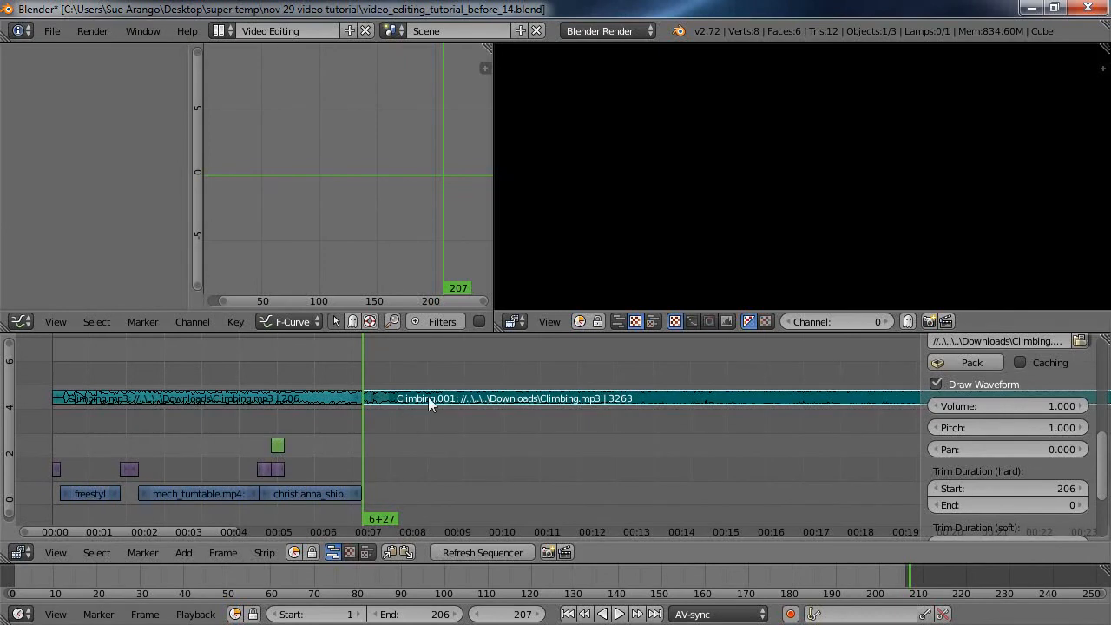
pyautogui.press('x')
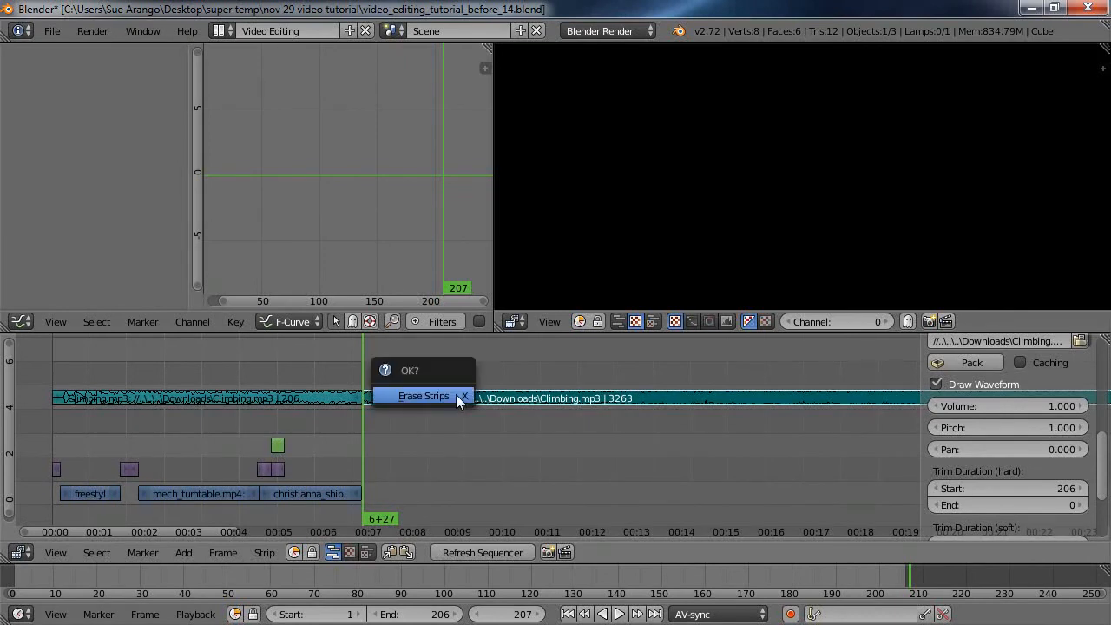
pyautogui.click(456, 394)
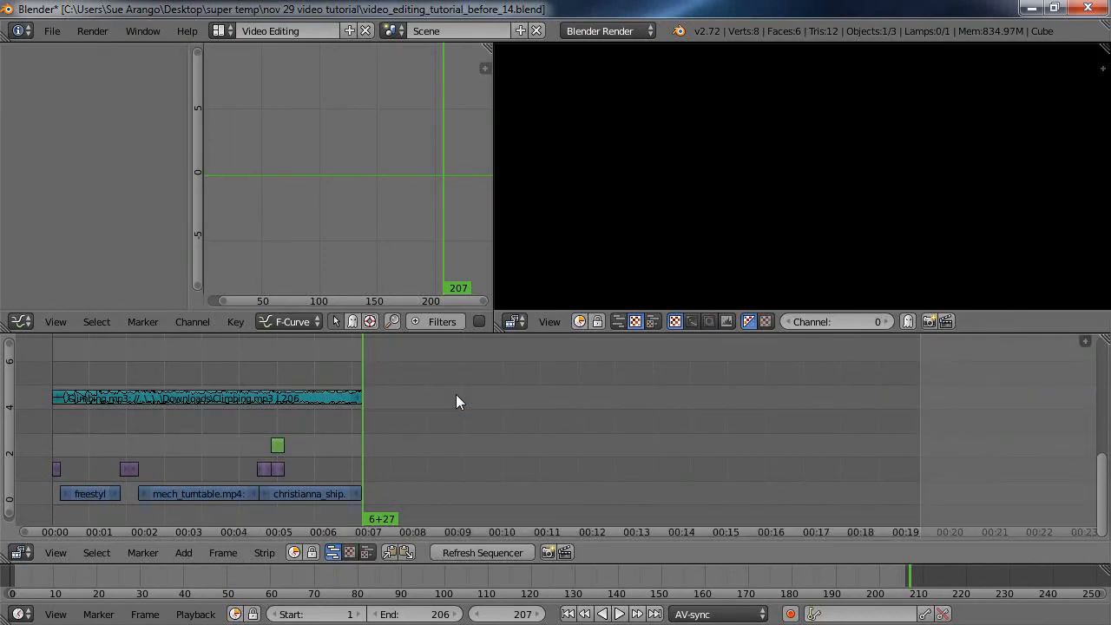
# Play the sequence with its trimmed music from frame 1, stop playback, and return the playhead to the start
pyautogui.click(52, 425)
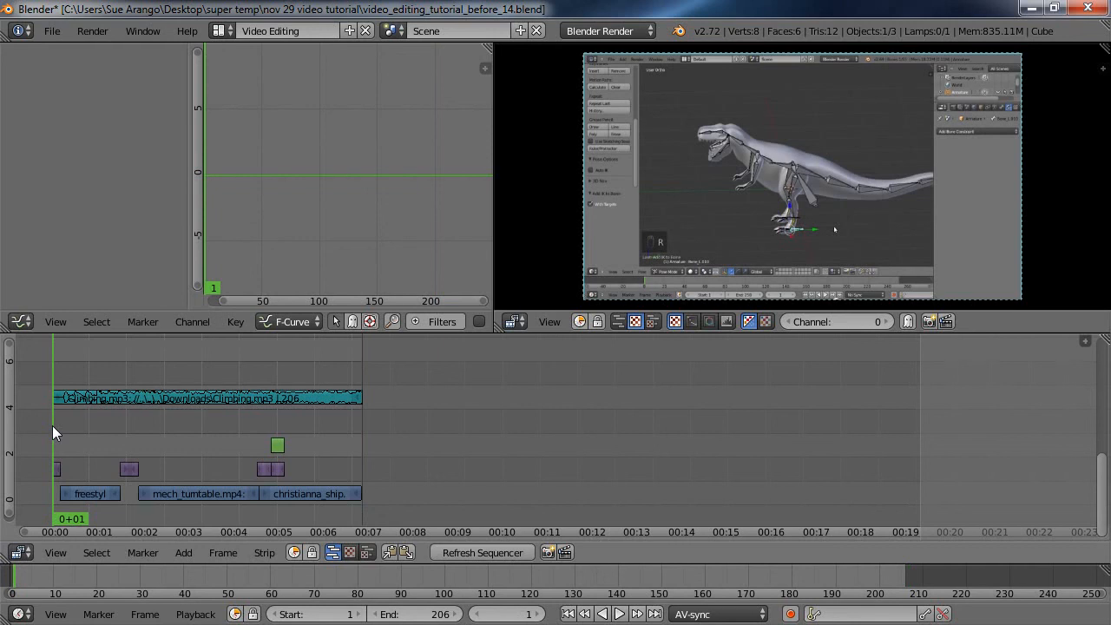
pyautogui.click(619, 614)
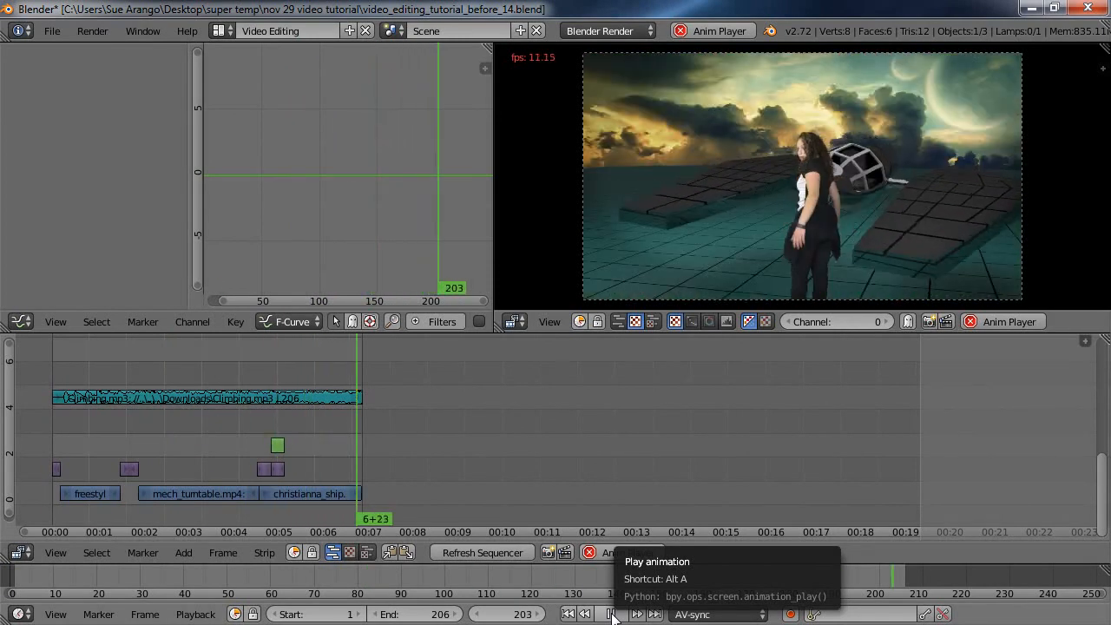
pyautogui.click(612, 613)
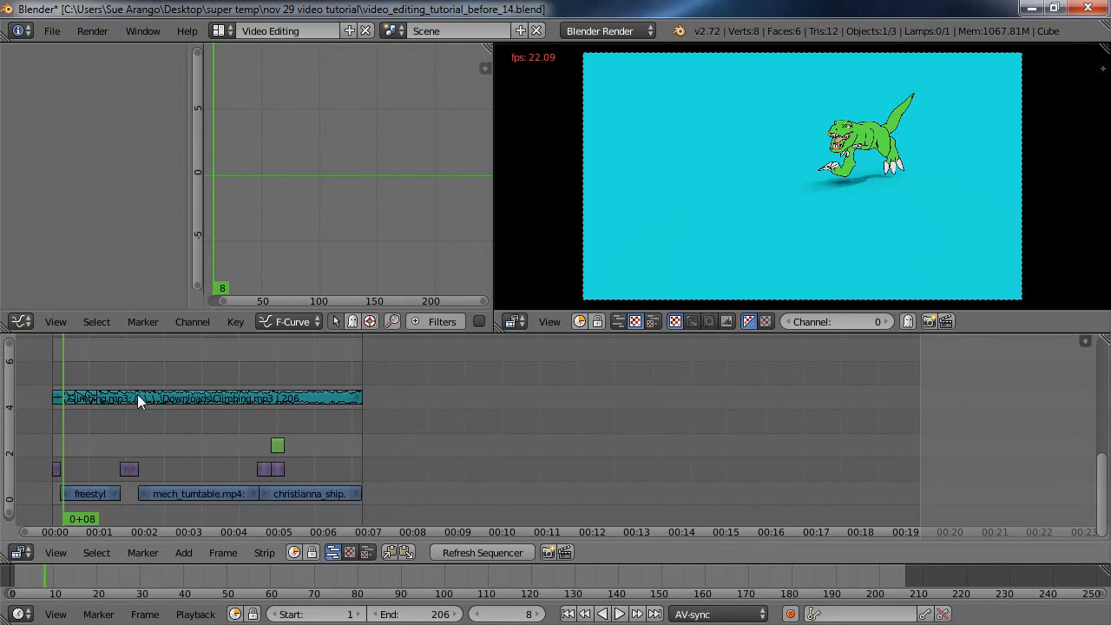
pyautogui.click(48, 435)
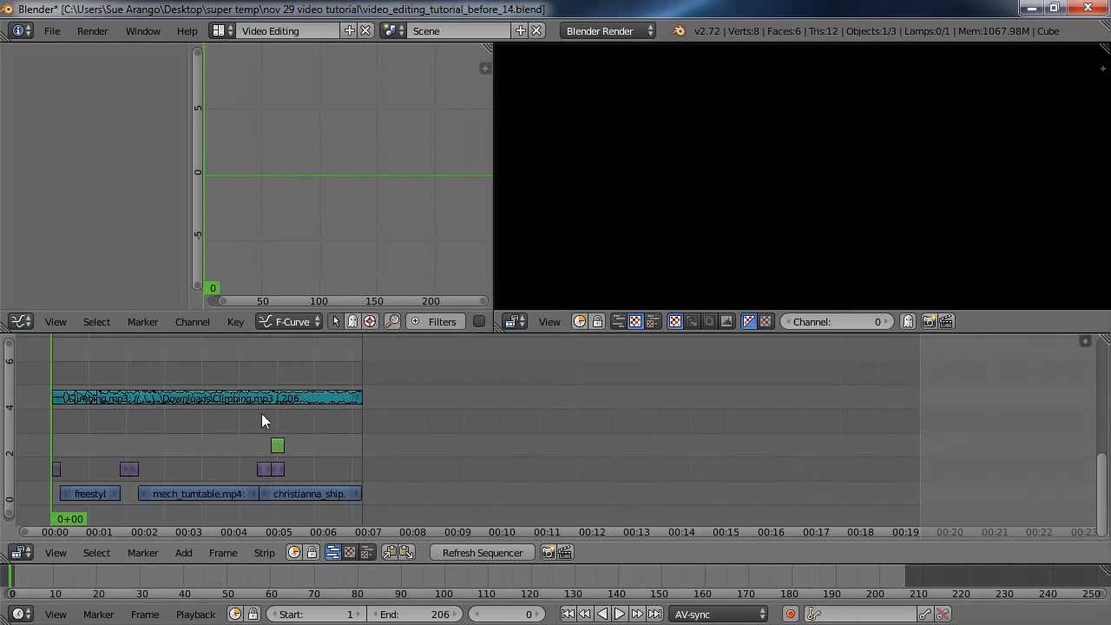
# Review the Climbing.mp3 strip's sound properties and the timeline's playback options
pyautogui.click(303, 397)
pyautogui.press('n')
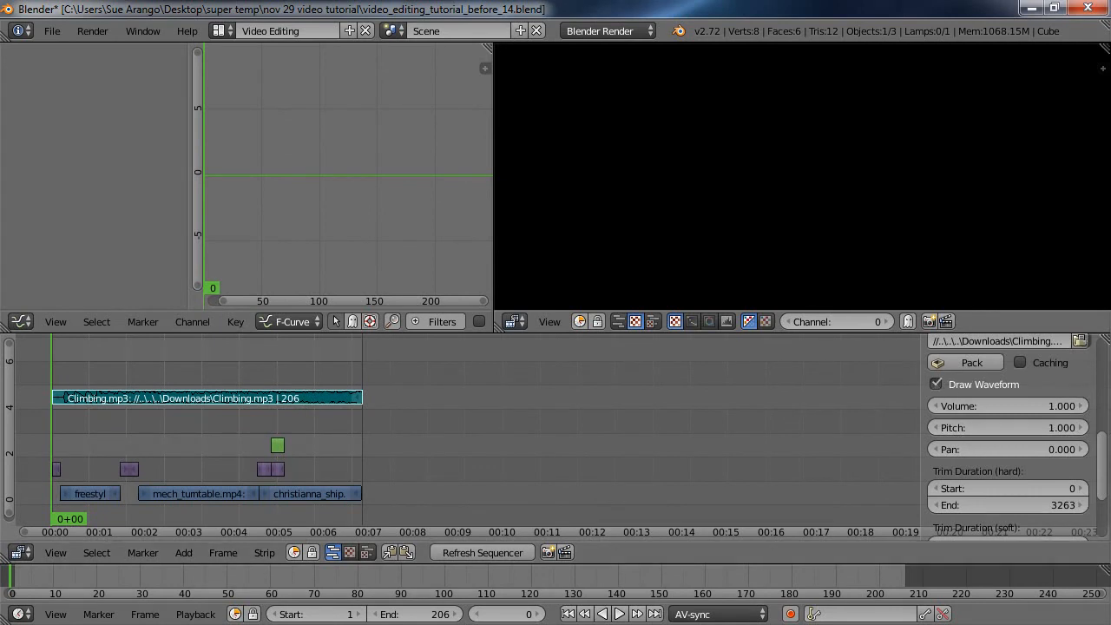
pyautogui.click(196, 613)
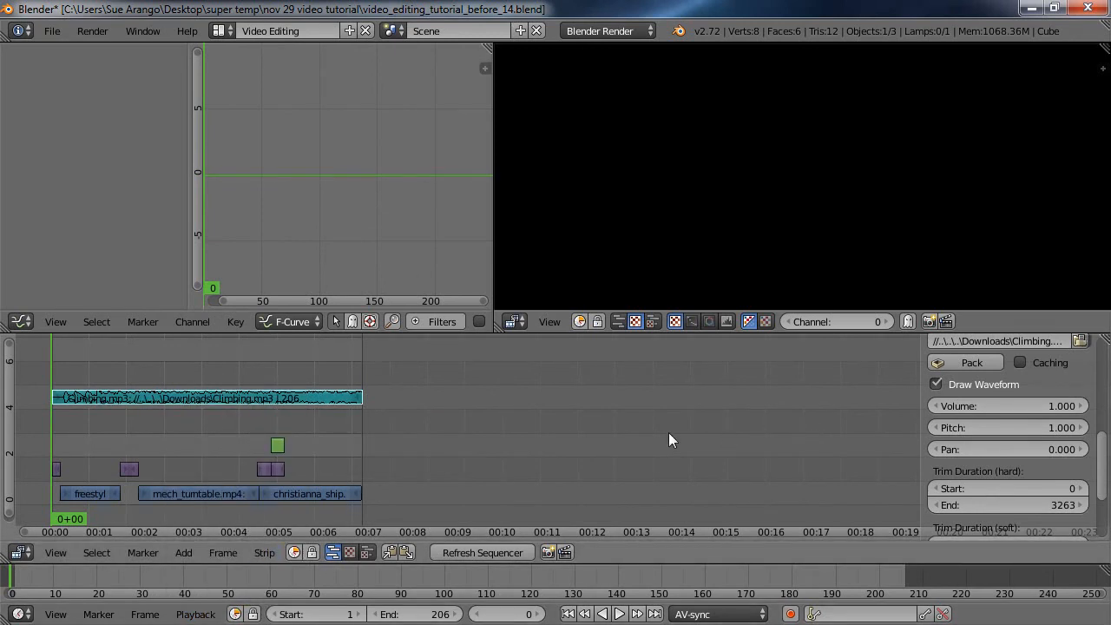
# Switch to the Default screen layout and set the audio codec of the MPEG output encoding to MP3
pyautogui.click(229, 32)
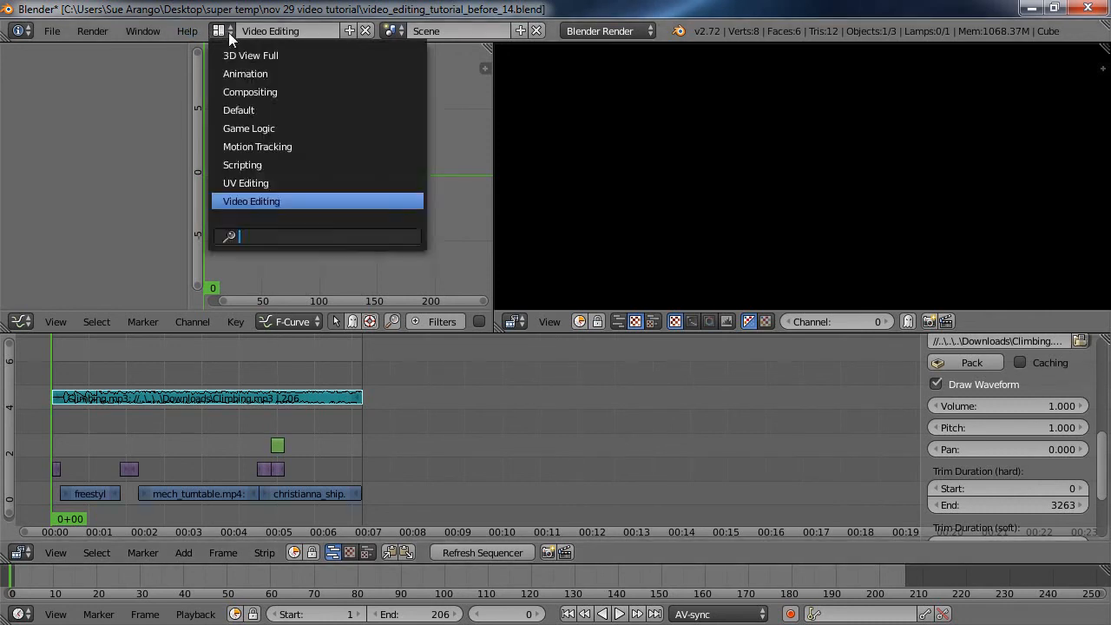
pyautogui.click(261, 109)
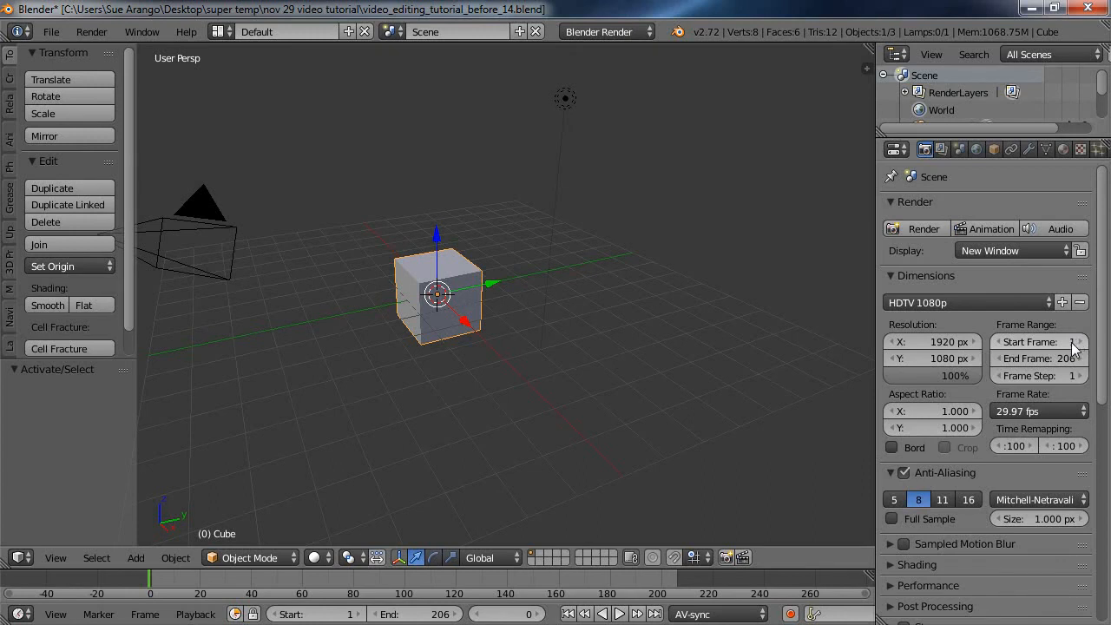
pyautogui.moveTo(1103, 356); pyautogui.dragTo(1108, 533)
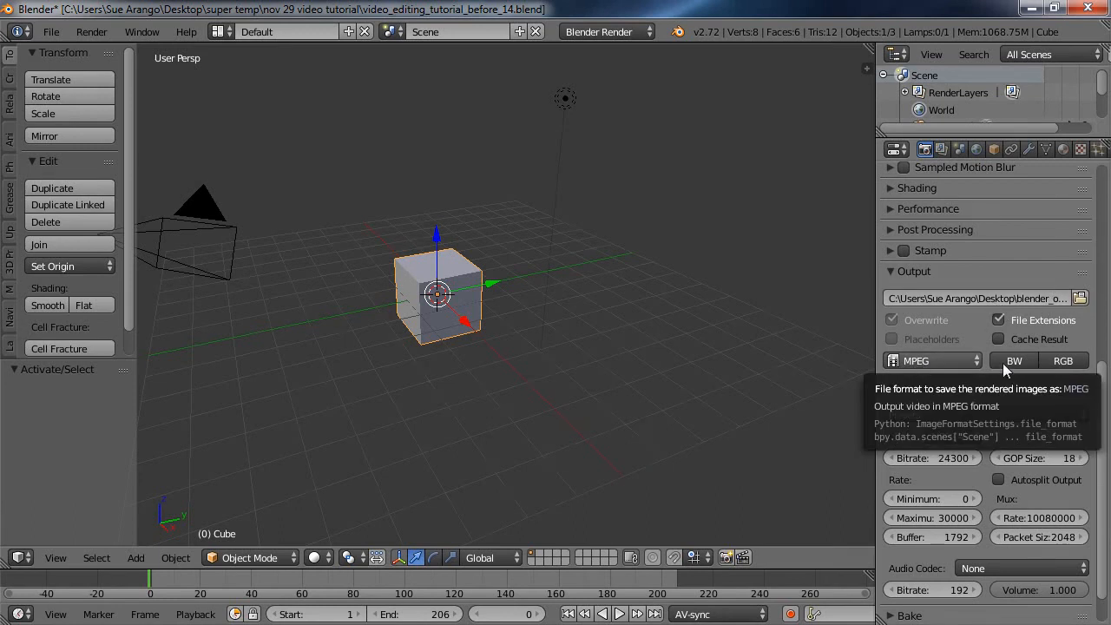
pyautogui.moveTo(1105, 370); pyautogui.dragTo(1106, 398)
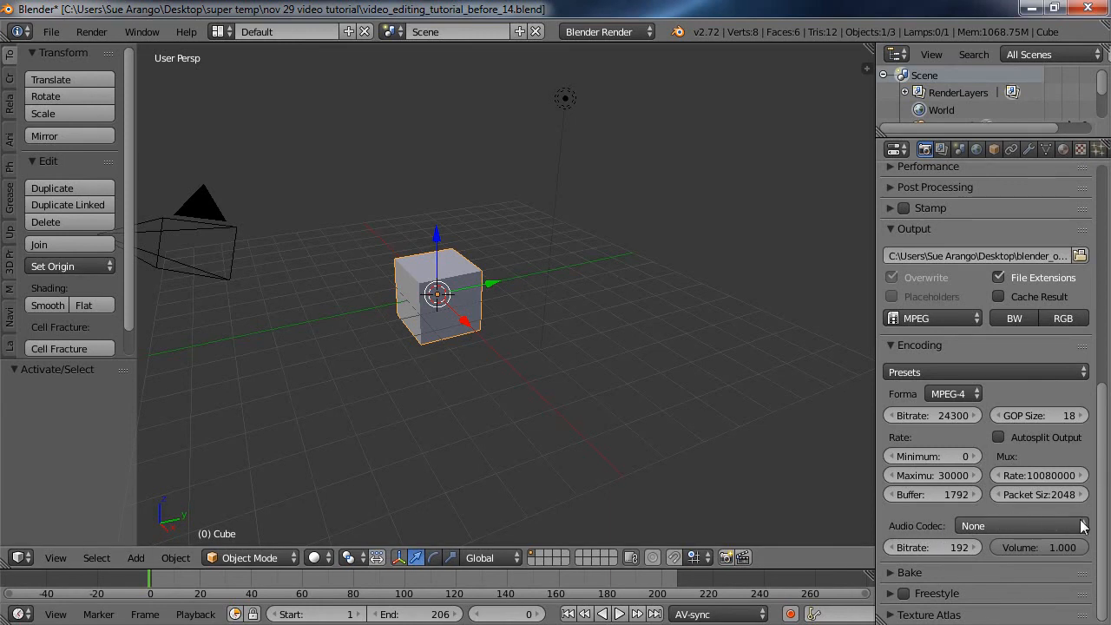
pyautogui.click(1054, 525)
pyautogui.click(1018, 465)
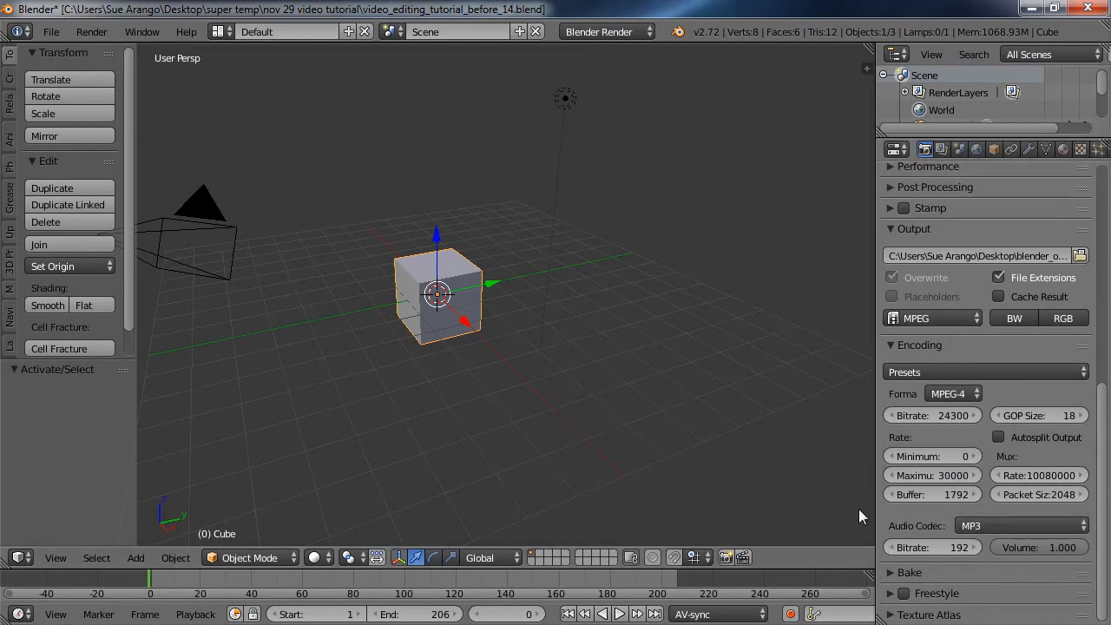
# Render the animation for frames 1 to 206 and dismiss the render window
pyautogui.moveTo(1104, 501); pyautogui.dragTo(1109, 244)
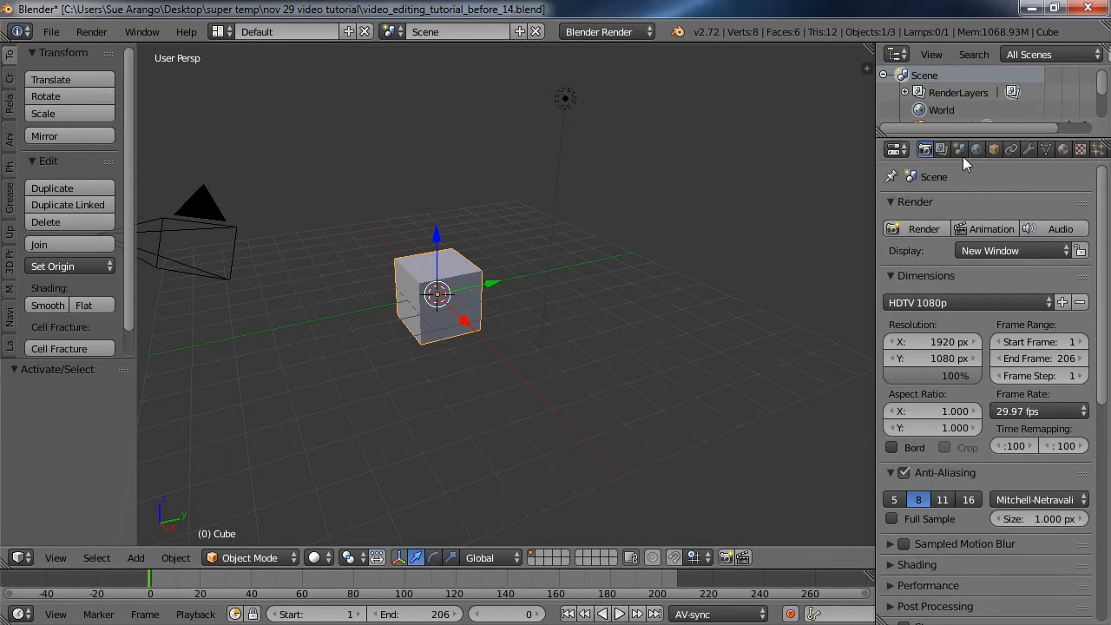
pyautogui.click(983, 228)
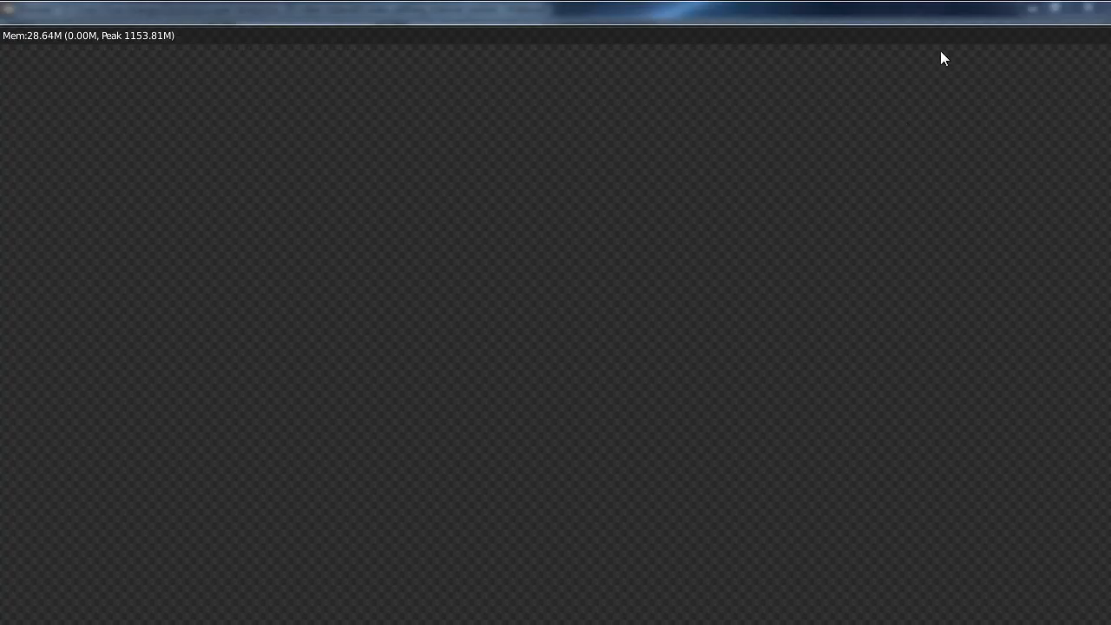
pyautogui.doubleClick(966, 13)
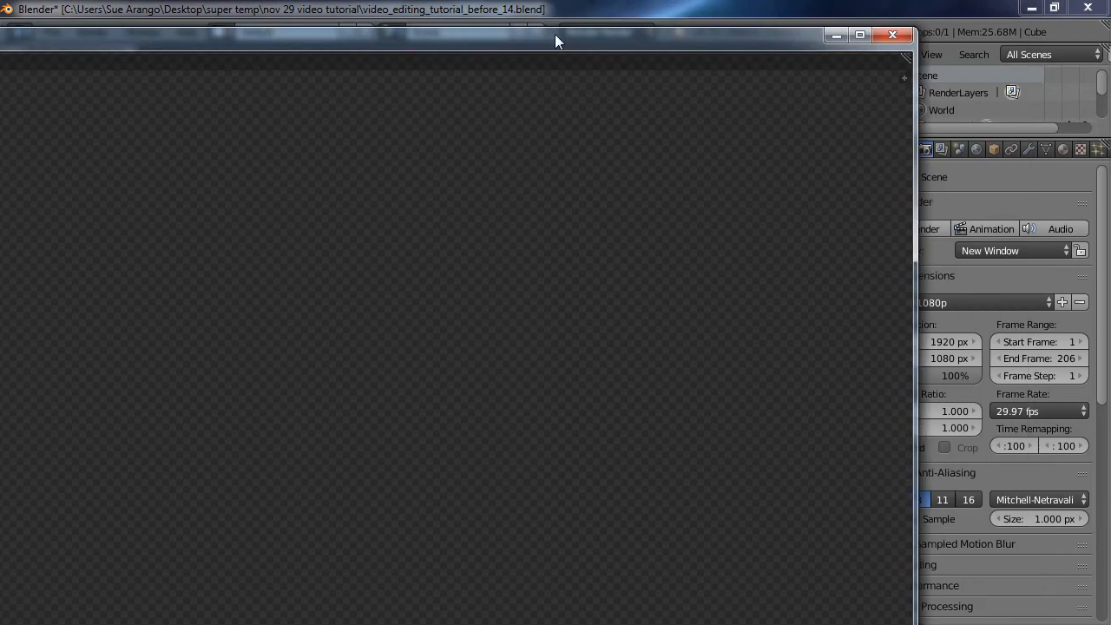
pyautogui.click(877, 31)
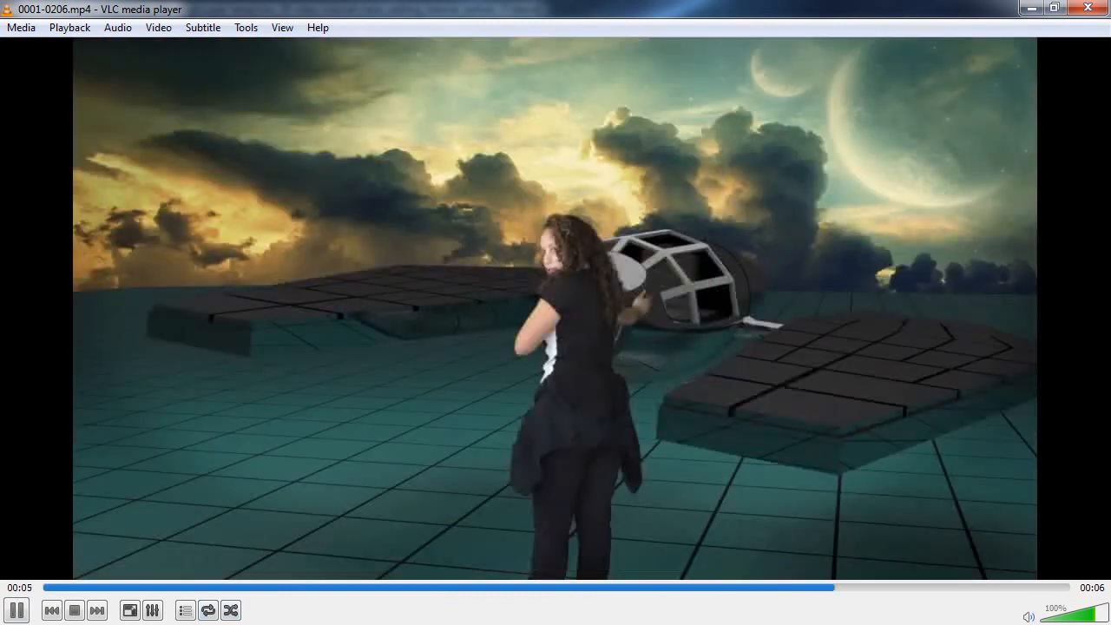
# Replay the rendered 0001-0206.mp4 from its beginning in VLC media player and close the player
pyautogui.click(43, 590)
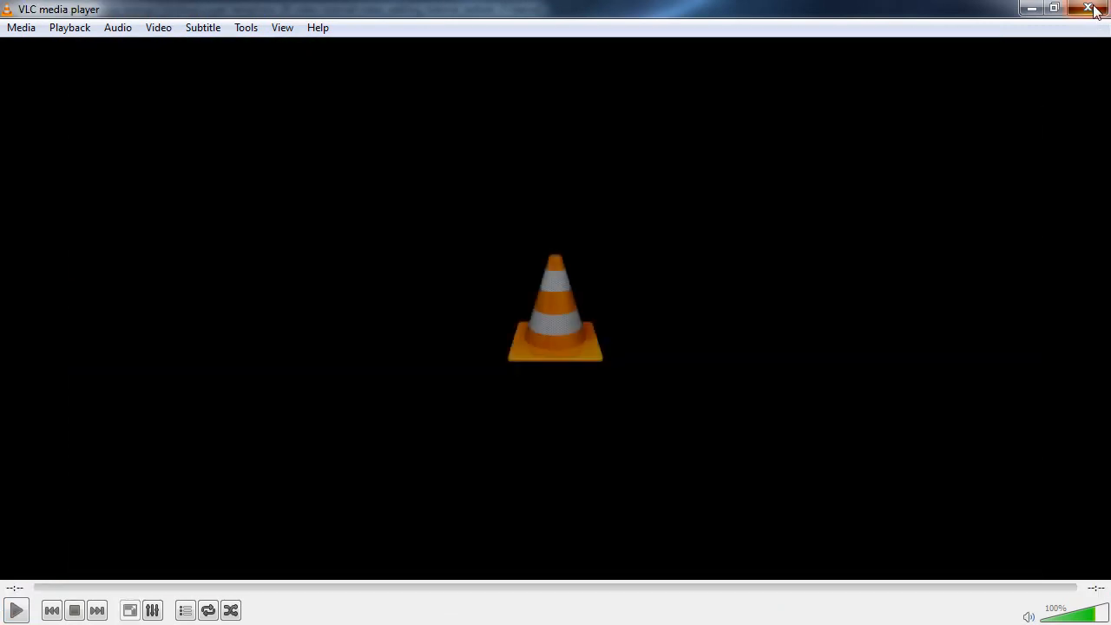
pyautogui.click(1087, 8)
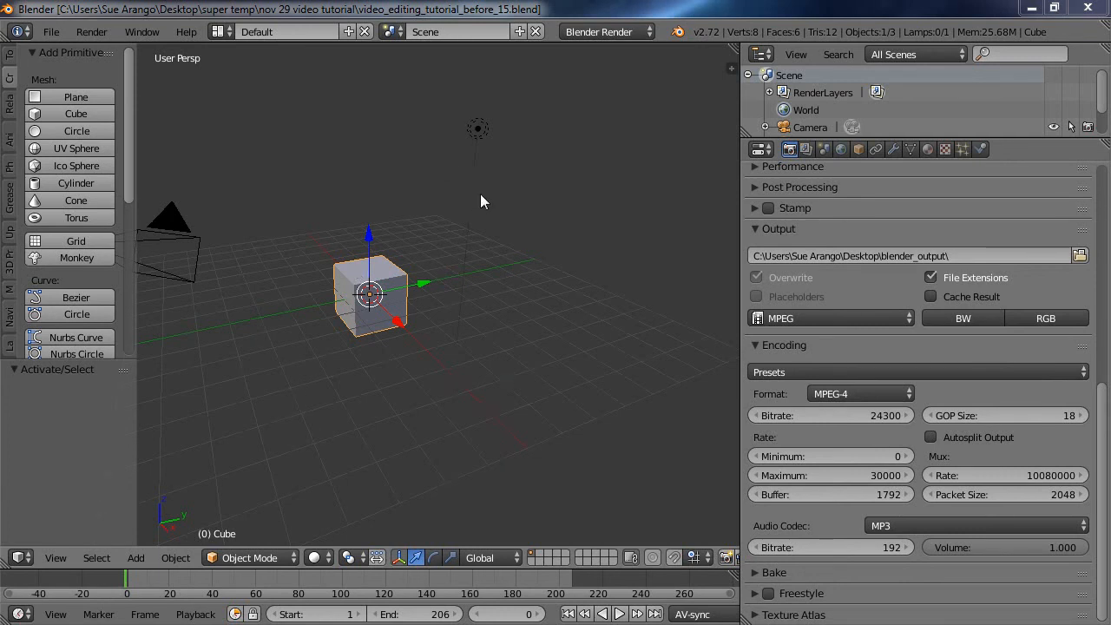
# Narrow the properties editor to give the 3D view more room
pyautogui.moveTo(741, 276); pyautogui.dragTo(904, 254)
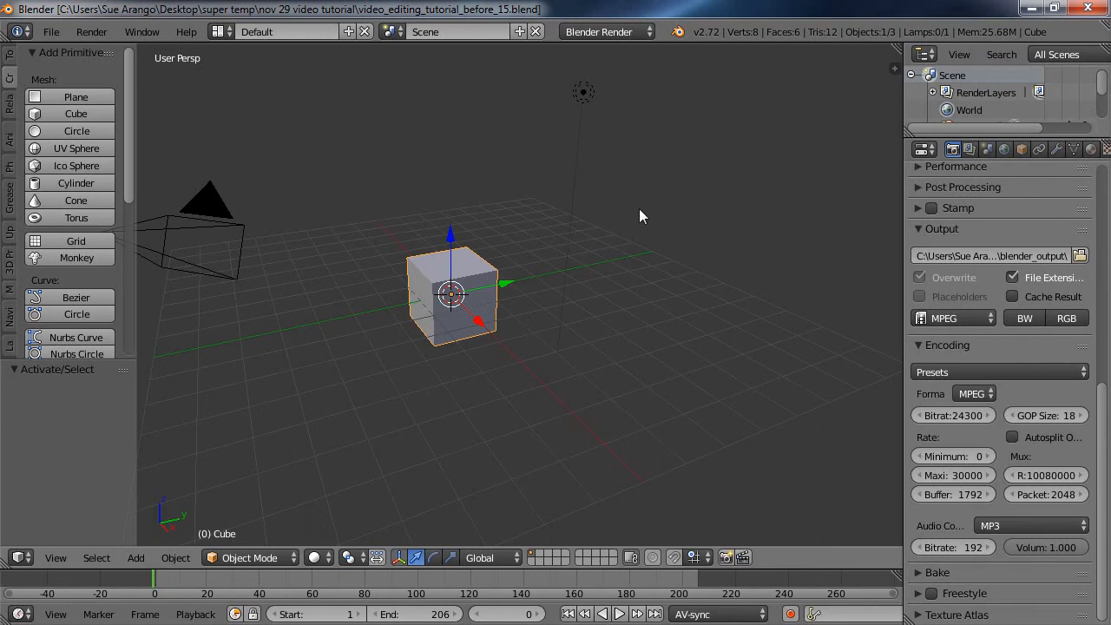